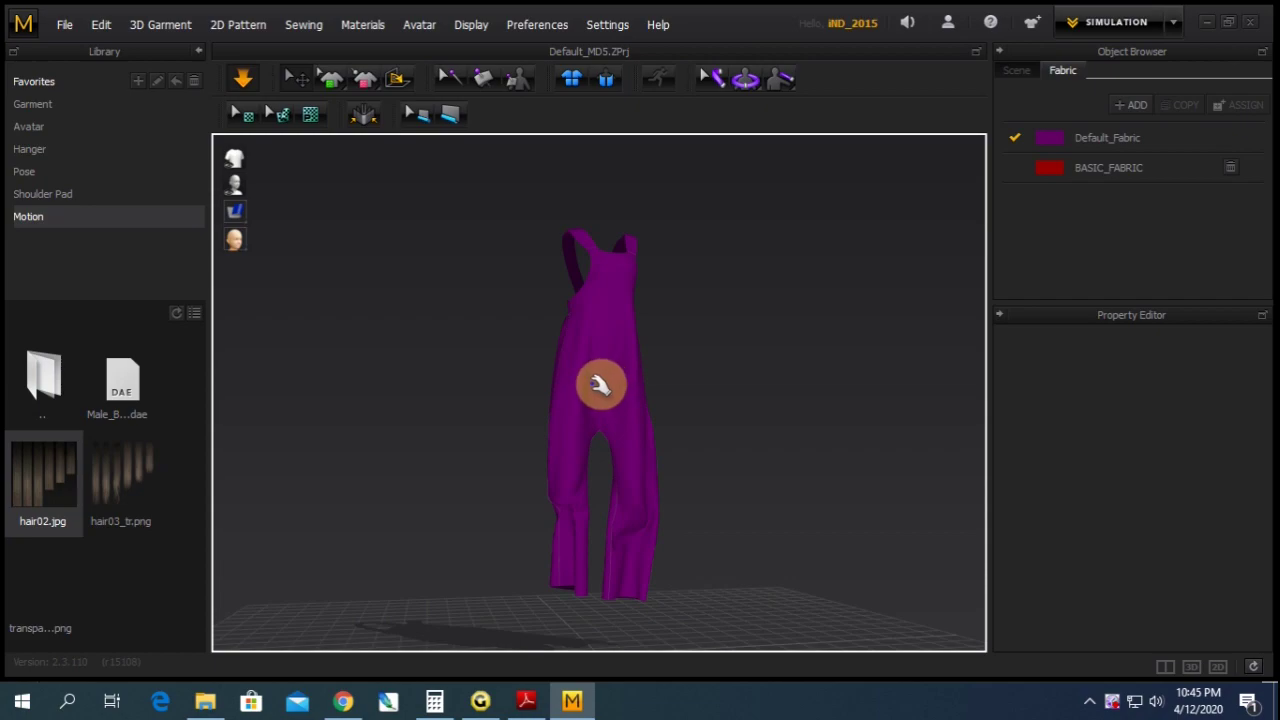
- Orbit around the purple overalls from several angles, then bring up the Baby Dress.pdf drawing
mouse_move(580, 407)
right_down()
mouse_move(717, 431)
mouse_move(614, 429)
mouse_move(717, 423)
mouse_move(623, 429)
mouse_move(705, 461)
mouse_move(597, 466)
mouse_move(646, 443)
mouse_move(609, 461)
mouse_move(680, 457)
mouse_move(691, 429)
mouse_move(614, 428)
mouse_move(591, 371)
mouse_move(606, 309)
right_up()
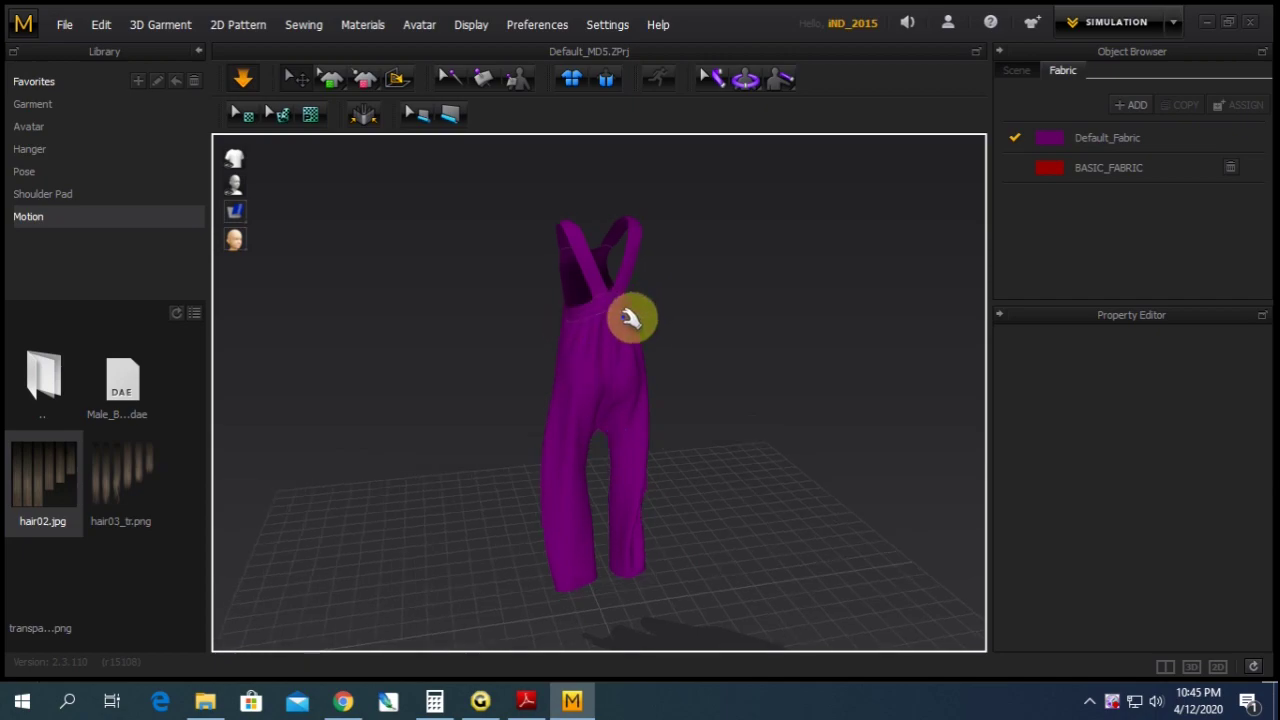
mouse_move(571, 349)
right_down()
mouse_move(709, 377)
mouse_move(577, 358)
mouse_move(606, 394)
mouse_move(737, 366)
mouse_move(709, 303)
mouse_move(629, 443)
mouse_move(686, 480)
mouse_move(640, 591)
right_up()
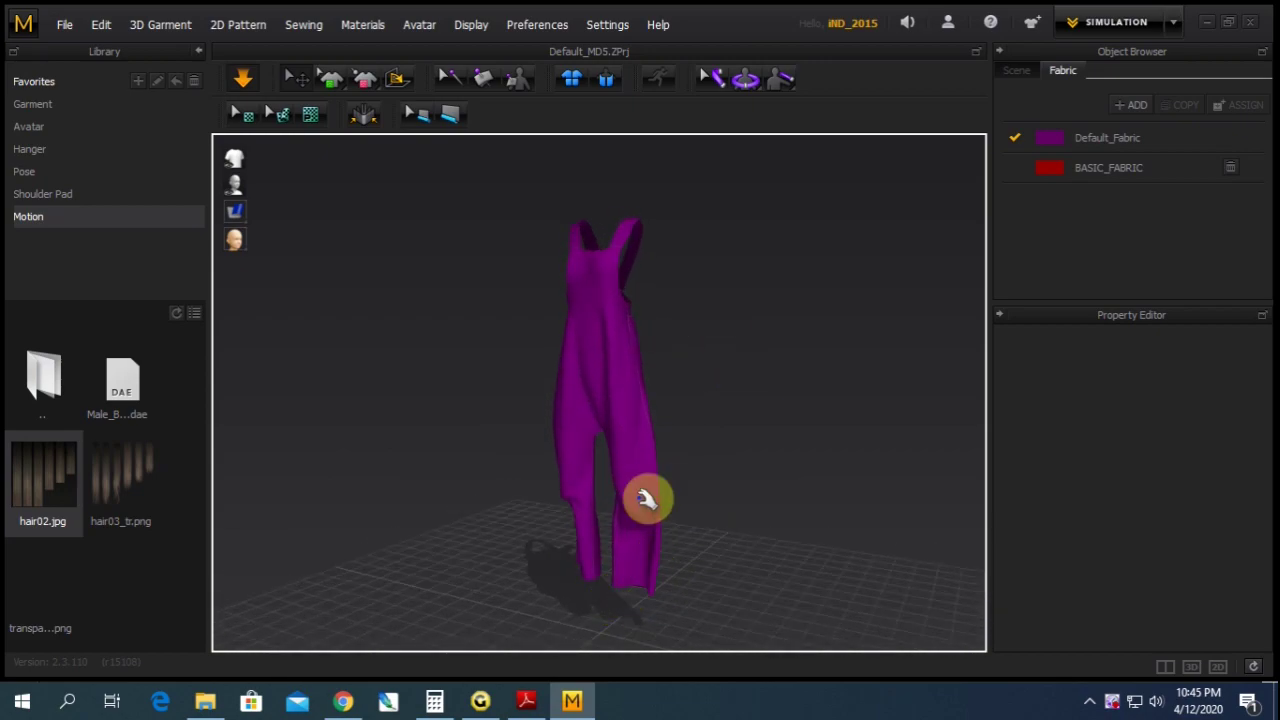
right_drag(651, 429, 500, 466)
mouse_move(610, 407)
right_down()
mouse_move(549, 414)
mouse_move(574, 283)
right_up()
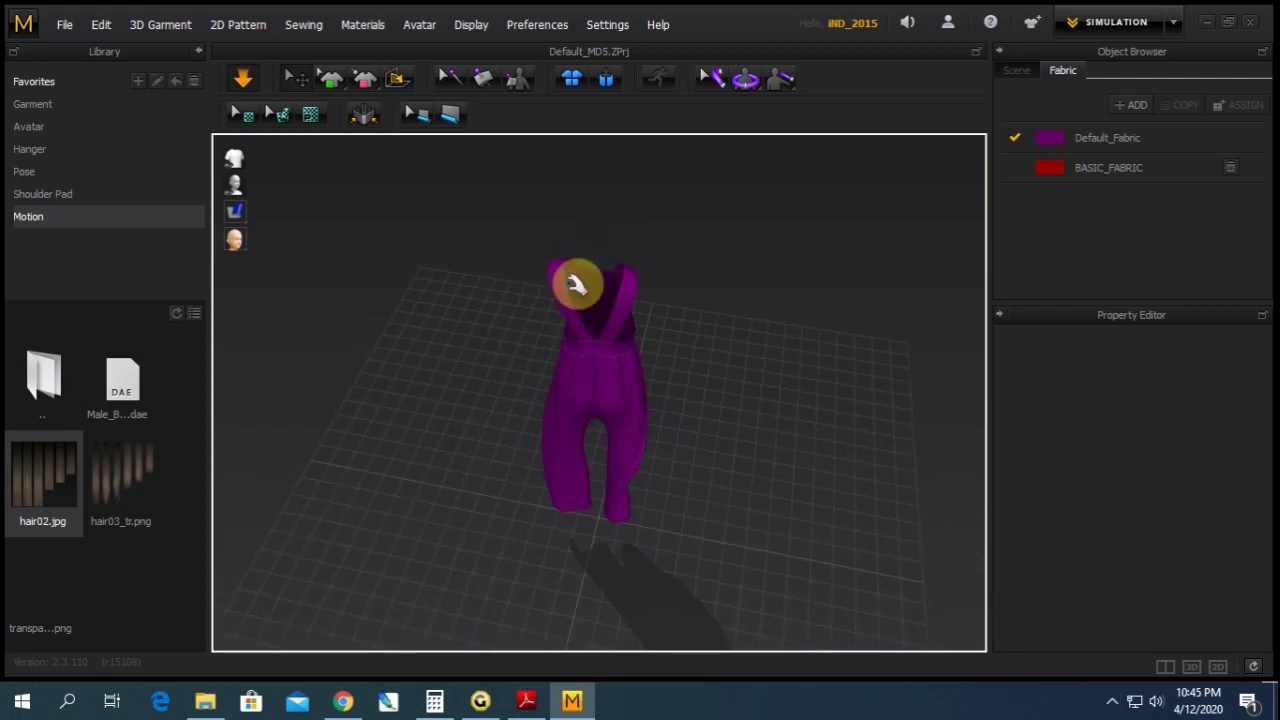
mouse_move(613, 392)
right_down()
mouse_move(491, 360)
mouse_move(603, 389)
mouse_move(523, 297)
right_up()
mouse_move(602, 446)
right_down()
mouse_move(563, 380)
mouse_move(617, 420)
mouse_move(558, 446)
mouse_move(551, 380)
mouse_move(531, 409)
mouse_move(663, 429)
right_up()
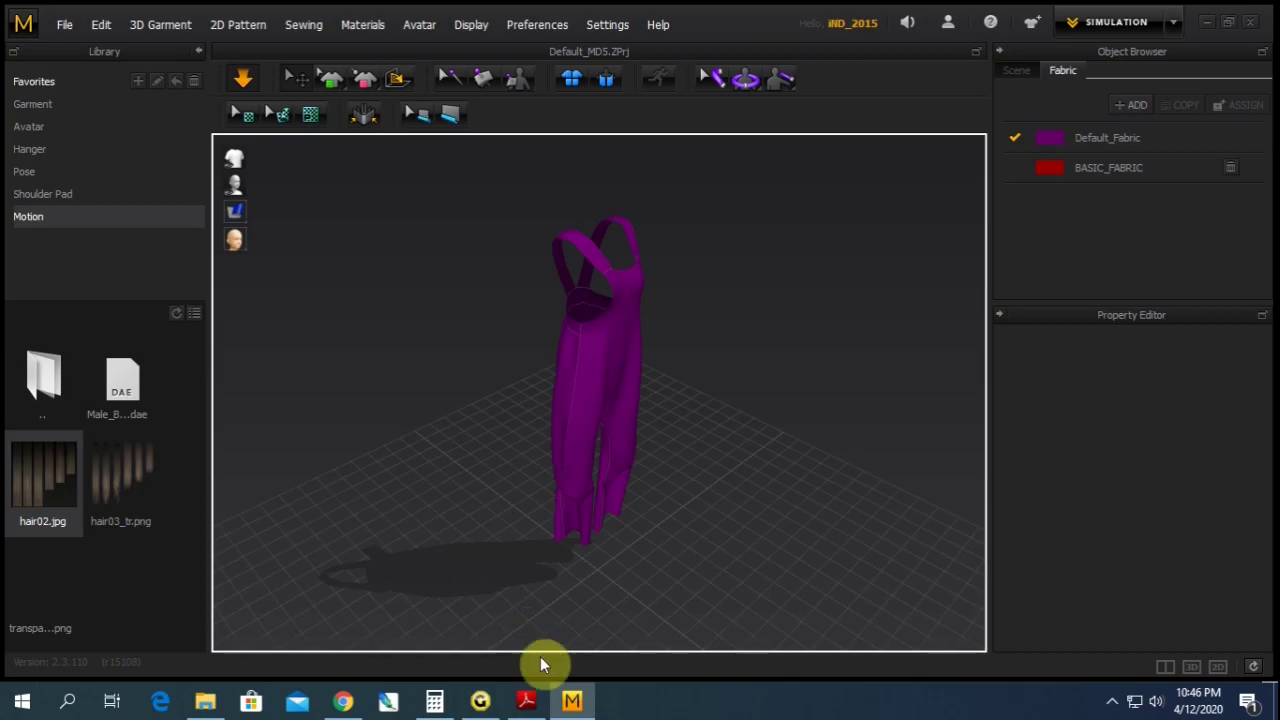
click(526, 701)
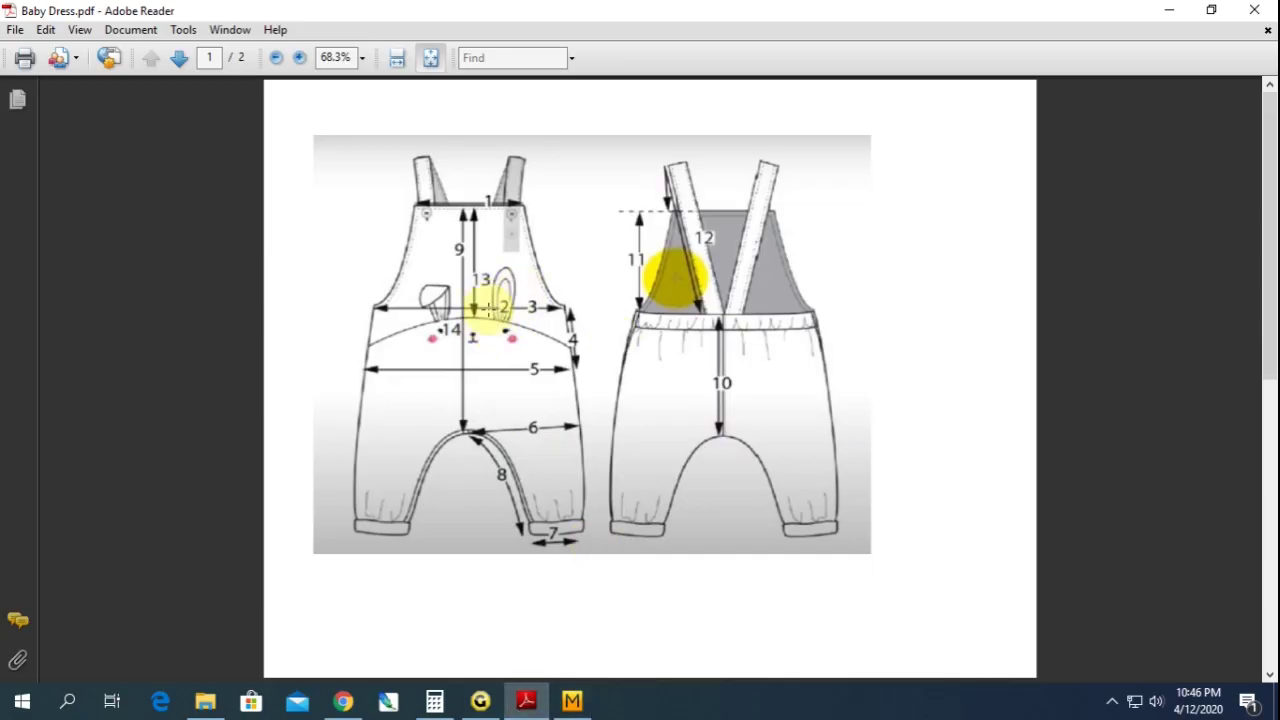
- Start a blank NONAME1 pattern in Gemini, then go back to the Baby Dress PDF
click(482, 702)
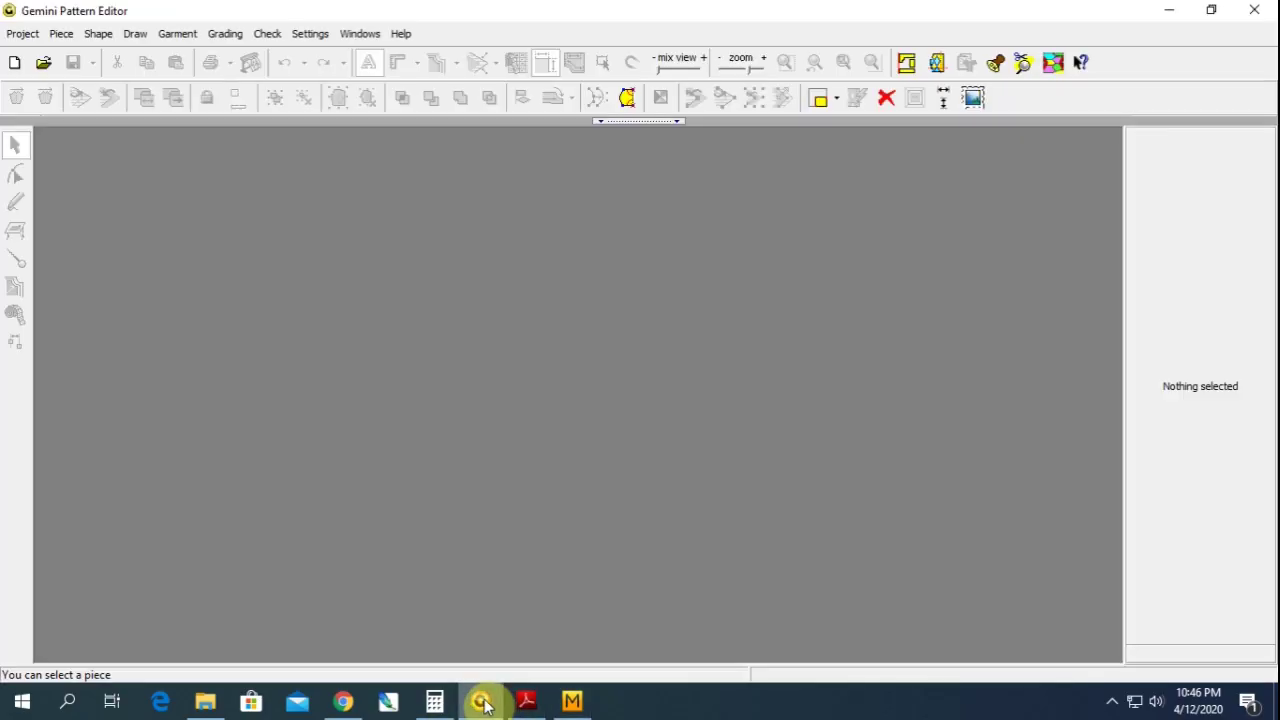
click(14, 63)
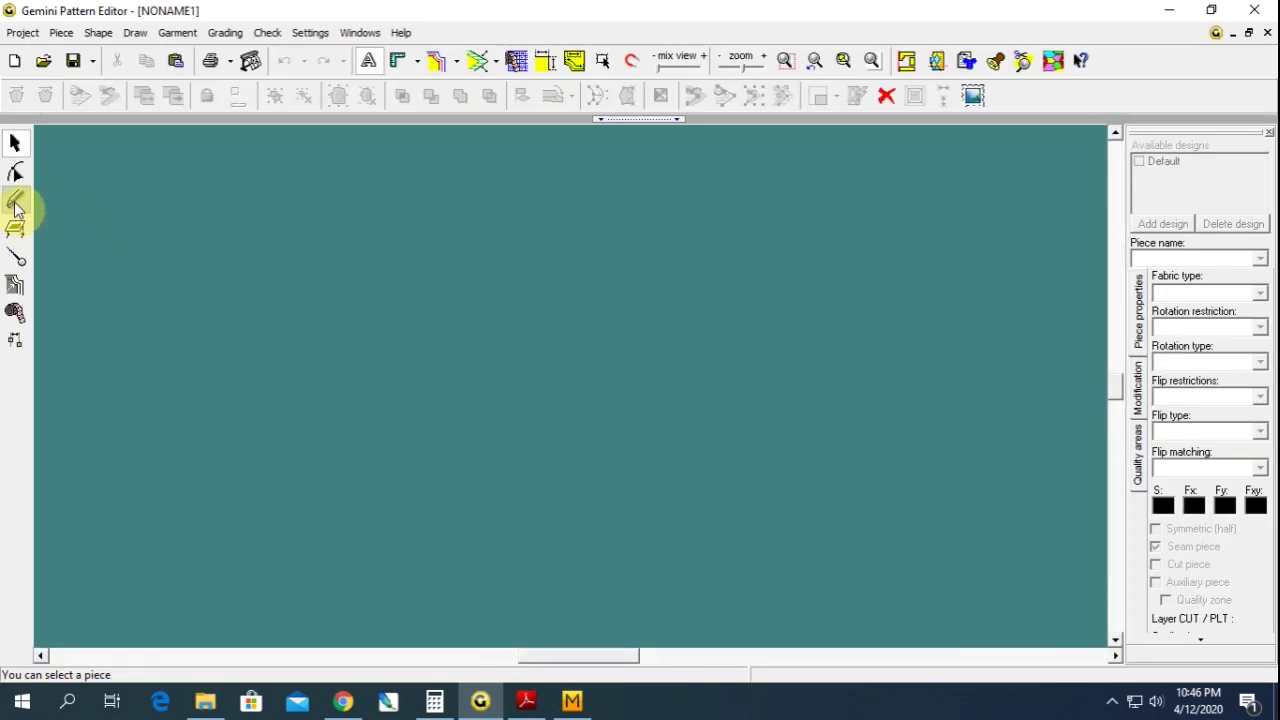
click(528, 698)
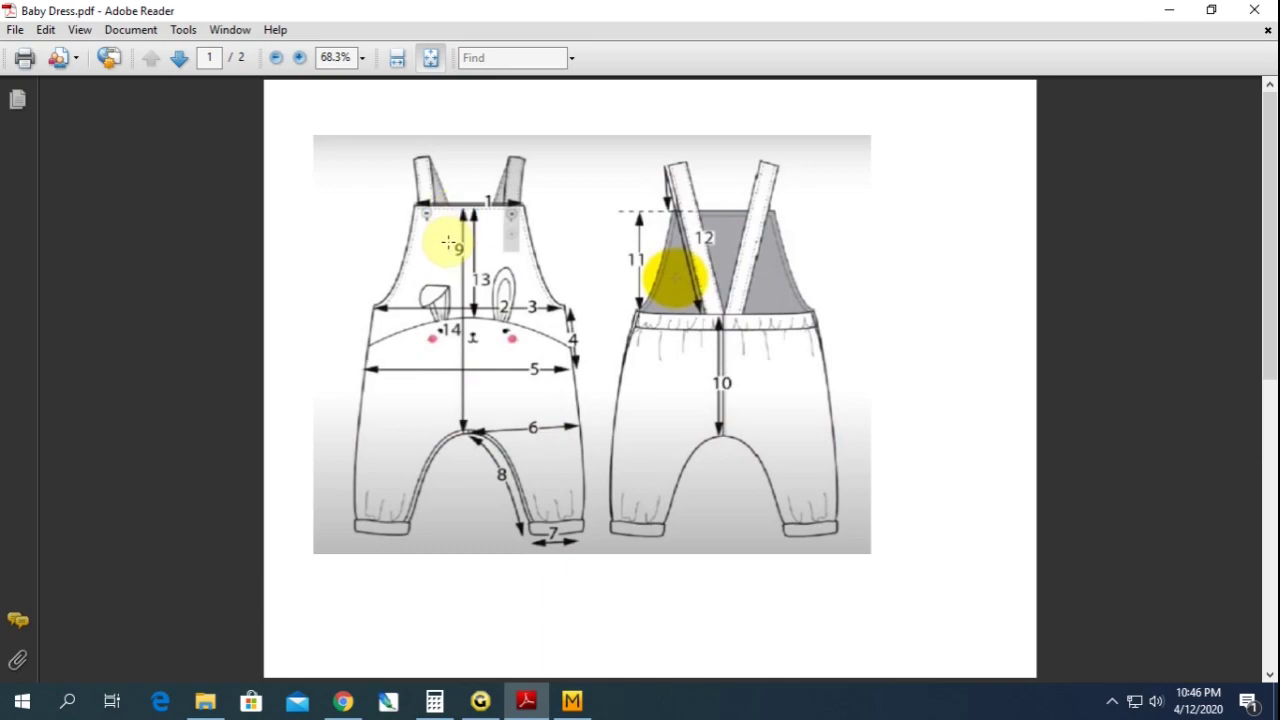
- On the page 2 size chart, mark the size-80 front rise 38 and inseam 21.7 values
scroll(494, 583, down, 1)
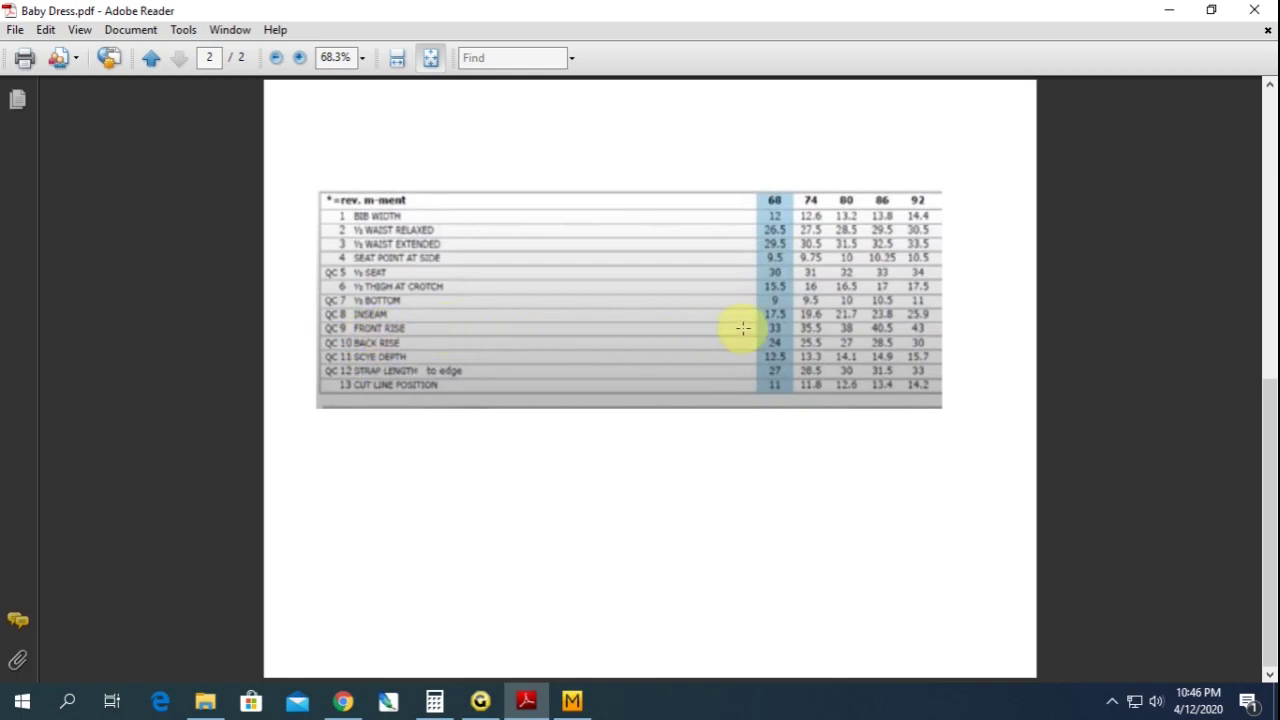
drag(832, 321, 857, 334)
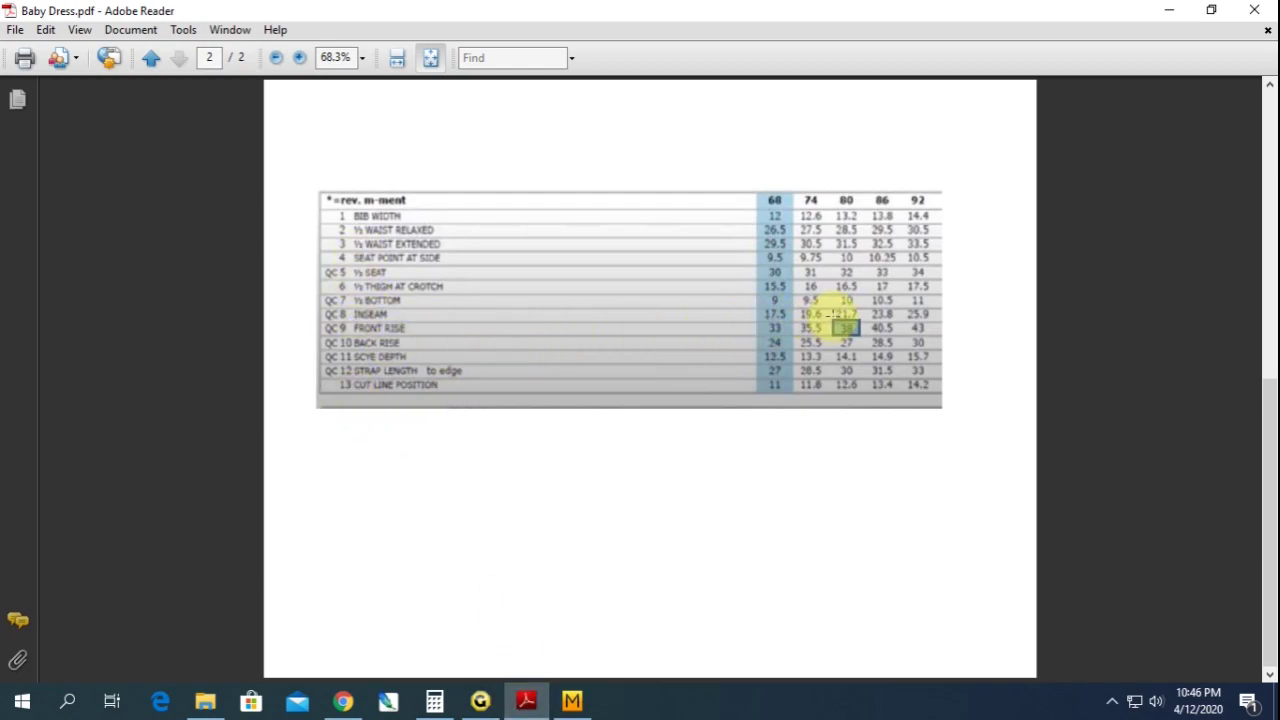
drag(846, 327, 859, 336)
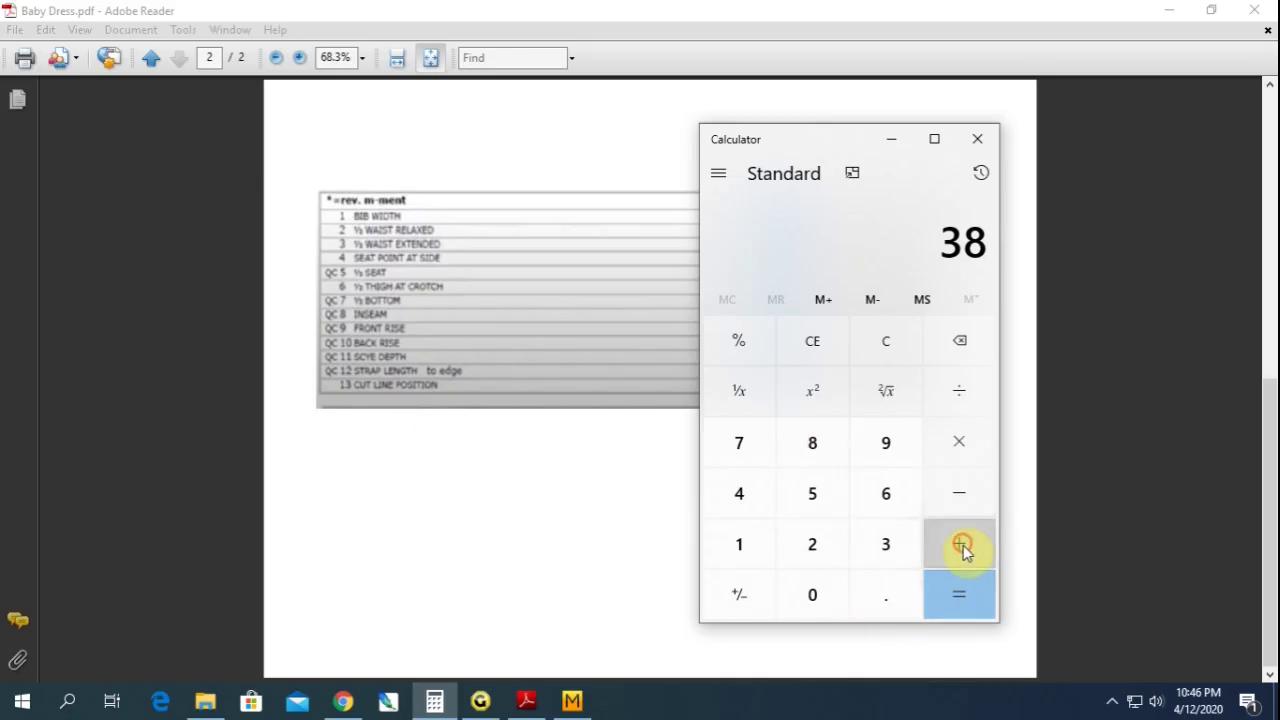
- Add 38 + 21.7 in Calculator to get 59.7, then return to the PDF's page 1 drawing
click(959, 543)
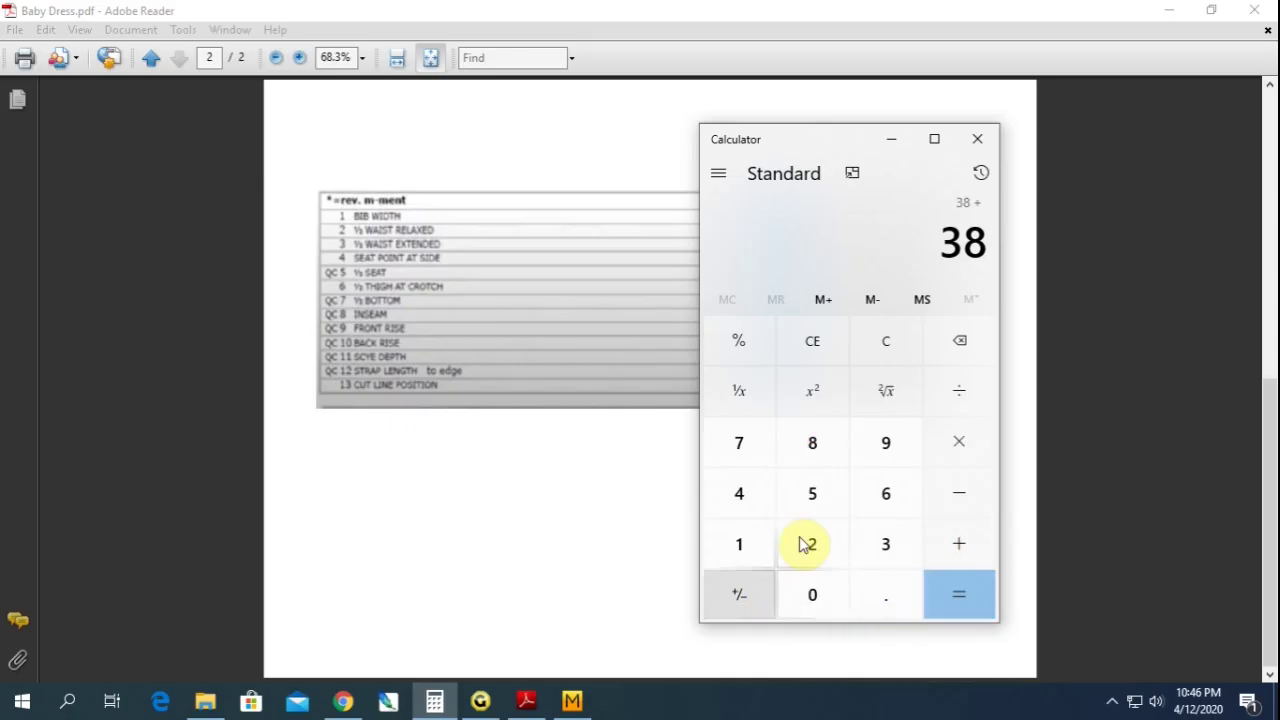
click(815, 546)
click(748, 547)
click(885, 594)
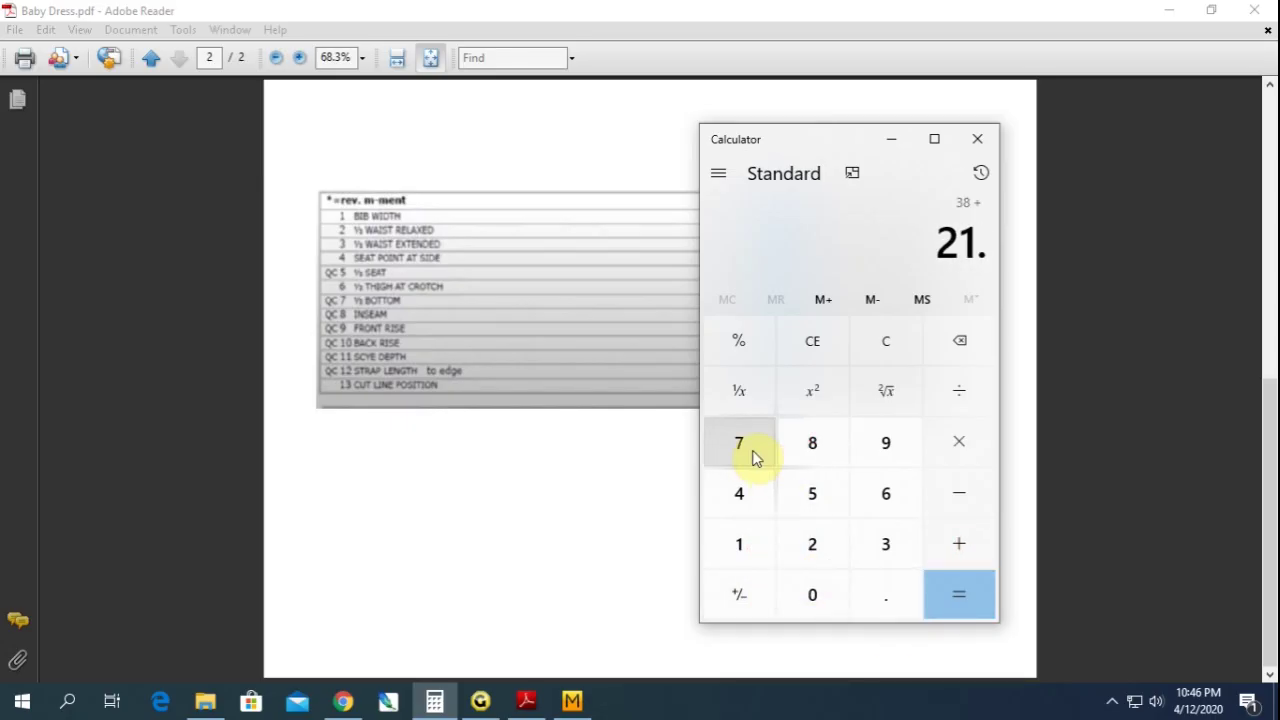
click(740, 444)
click(957, 592)
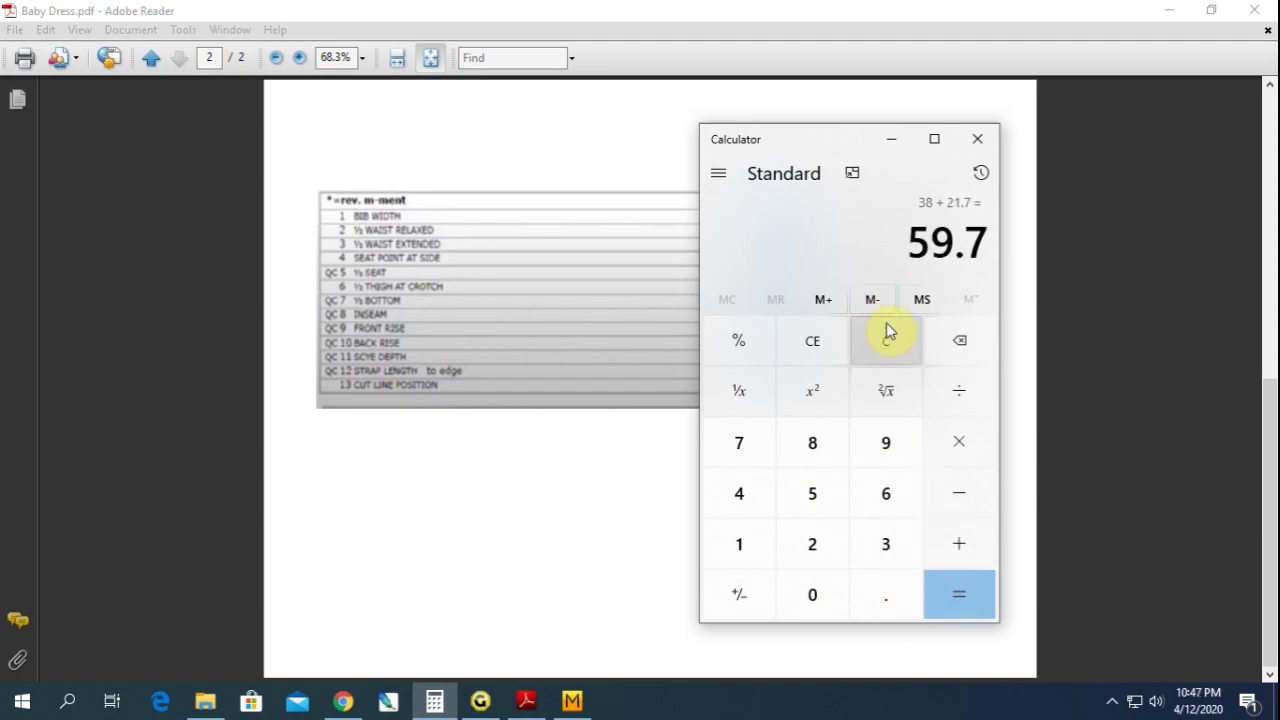
drag(906, 245, 1000, 248)
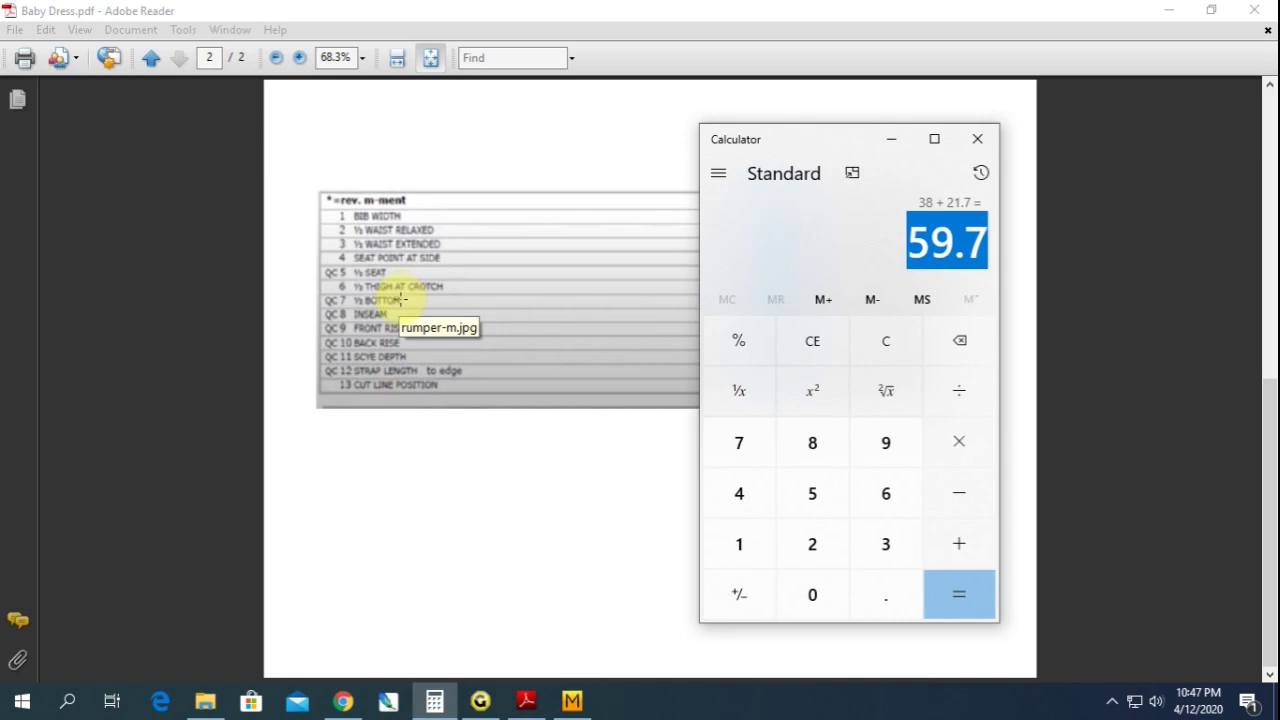
click(526, 700)
scroll(570, 480, up, 3)
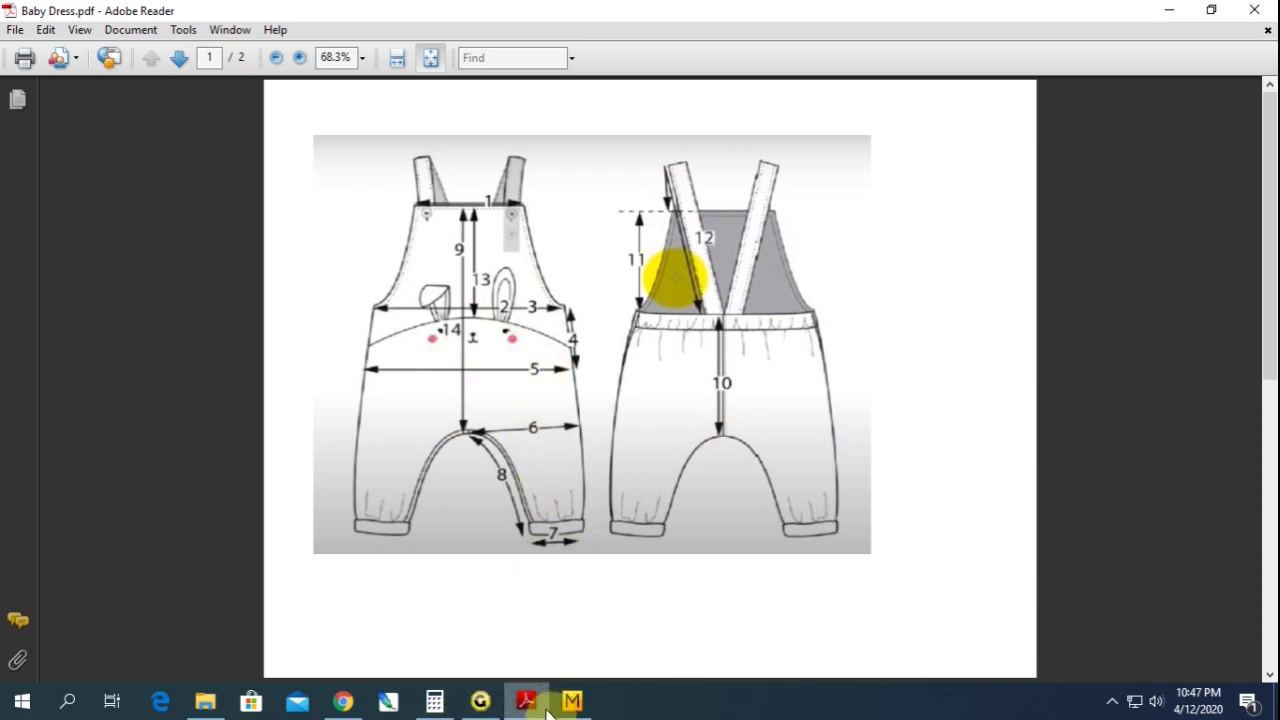
- Look up the size-80 half-seat value 32 on page 2's chart, then return to Gemini
click(530, 702)
click(528, 700)
scroll(580, 448, down, 5)
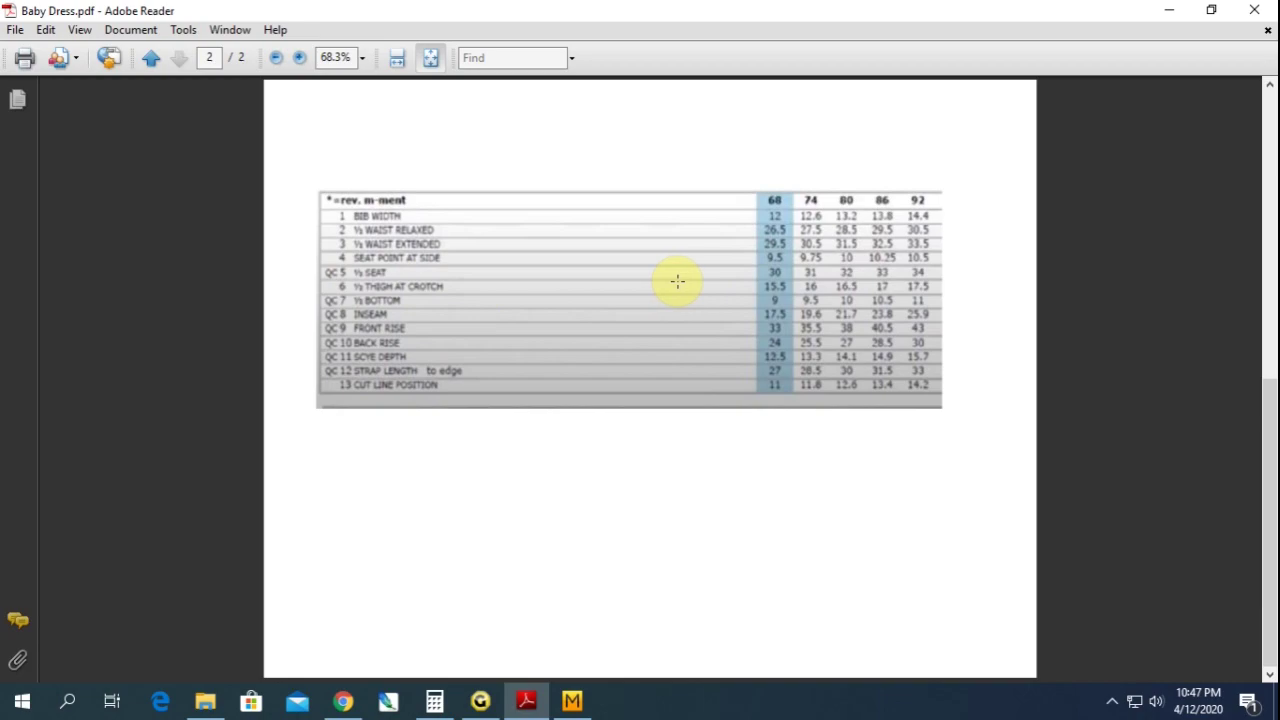
double_click(846, 272)
drag(849, 206, 837, 186)
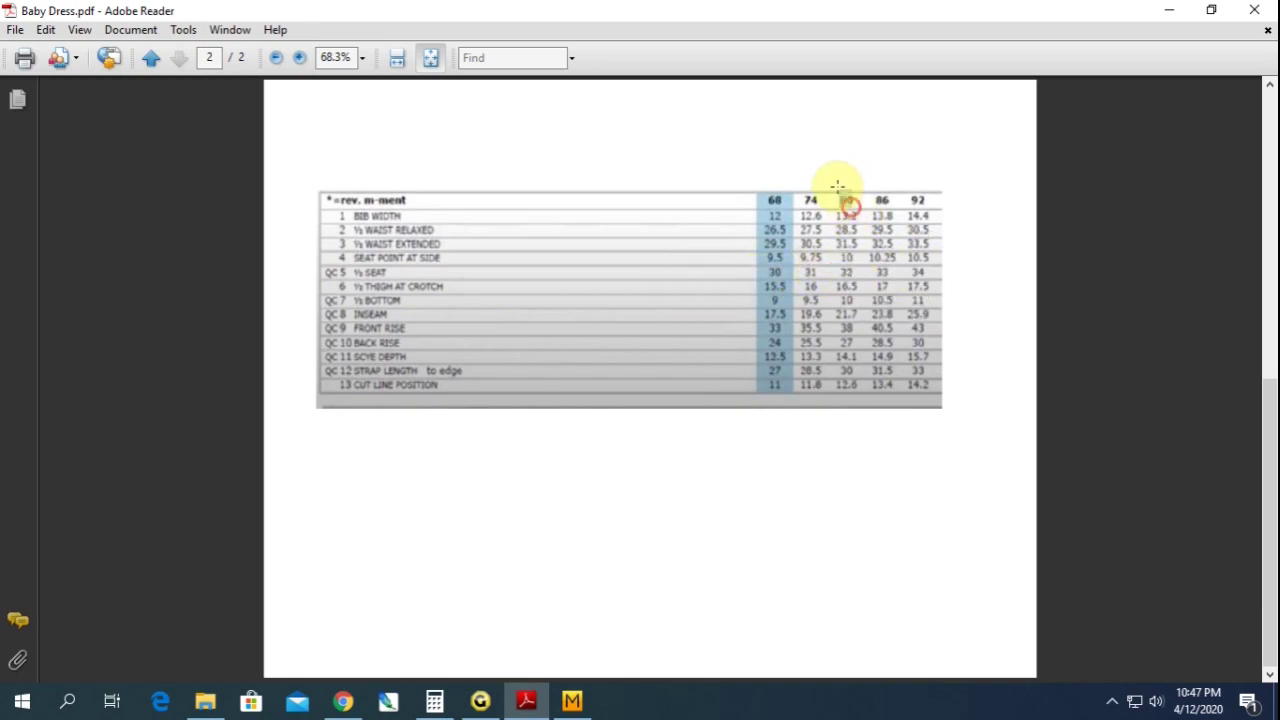
click(813, 166)
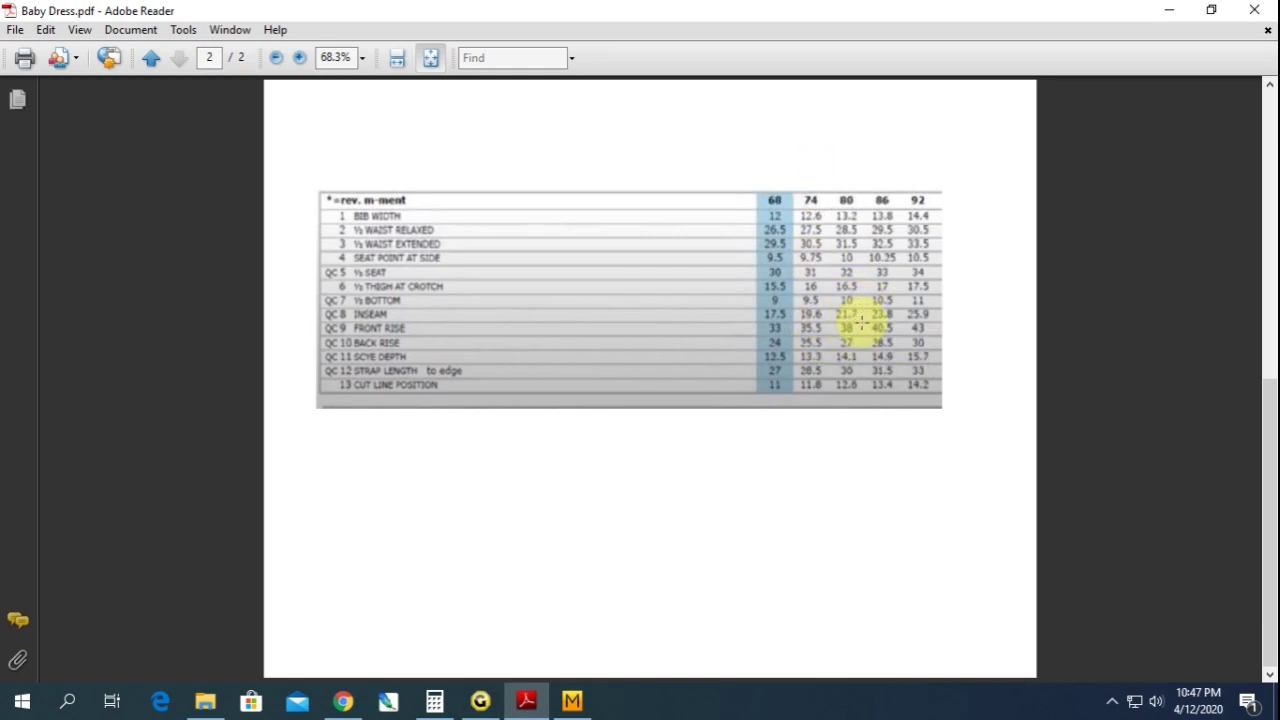
click(834, 264)
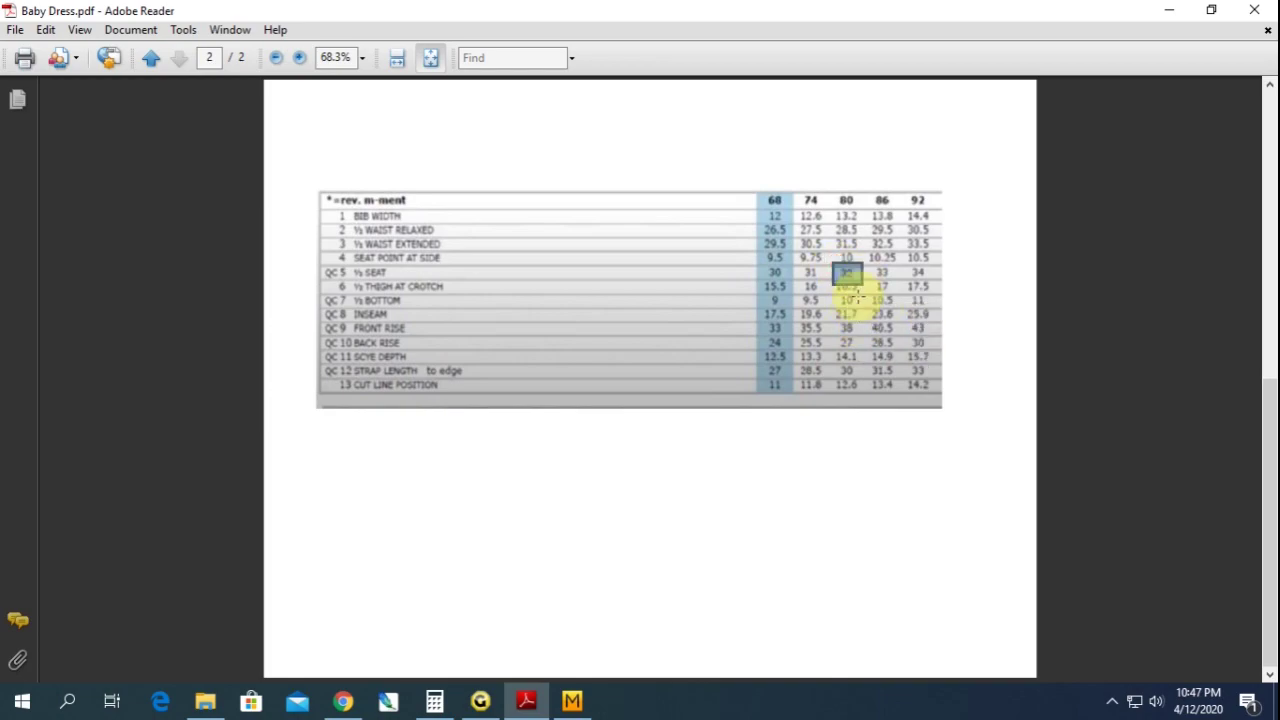
click(480, 700)
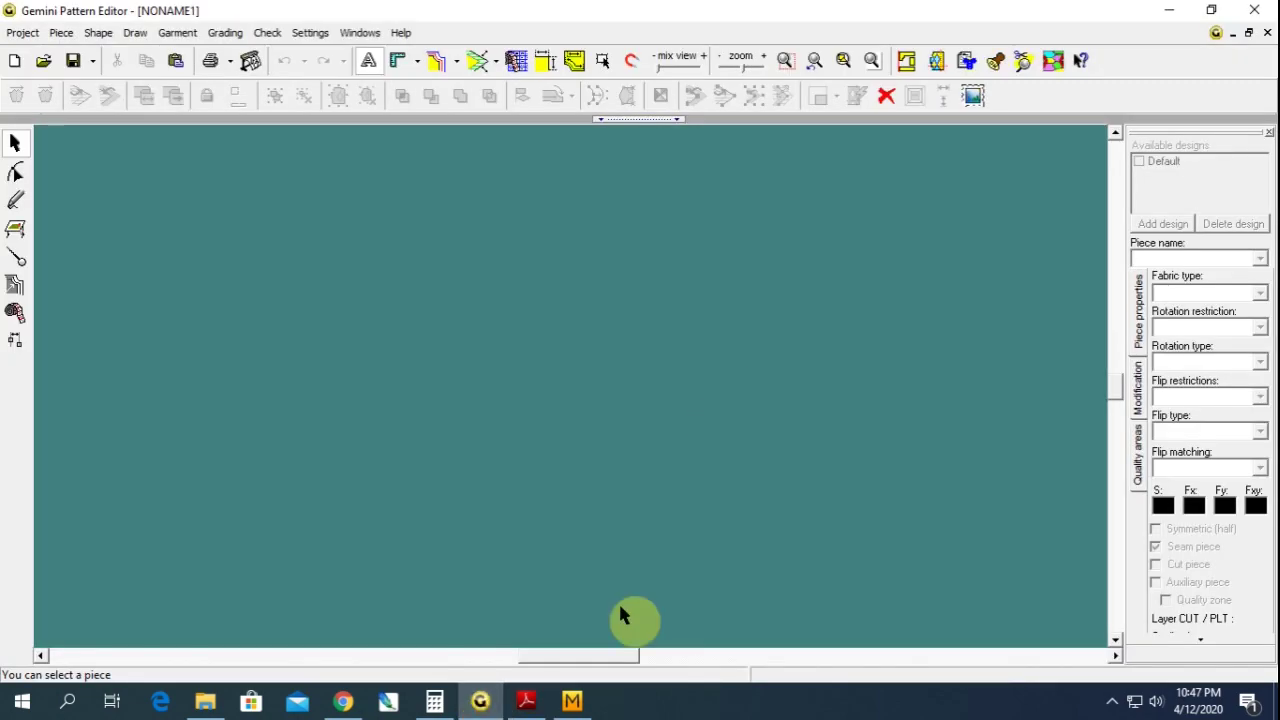
- Draw a rectangle near the top-left of the NONAME1 canvas with the rectangle tool
click(434, 700)
click(576, 311)
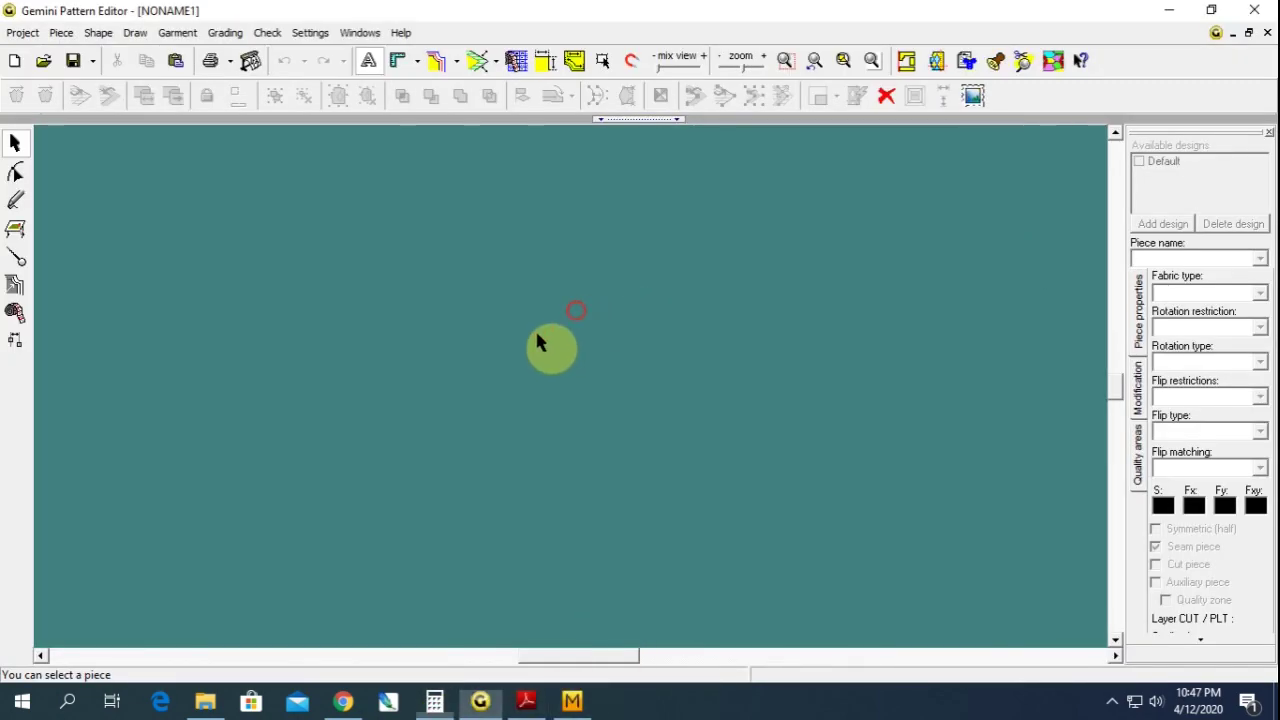
click(10, 208)
click(45, 95)
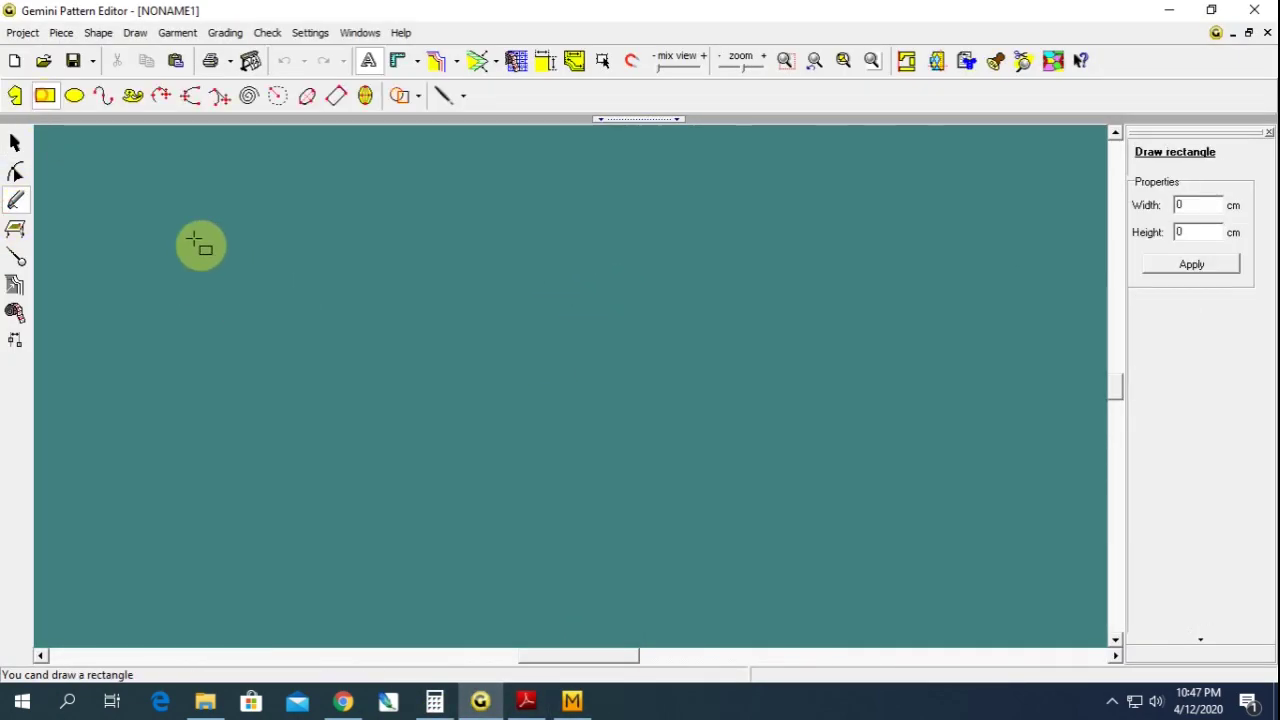
drag(183, 232, 481, 331)
- Resize the rectangle to width 59 cm and height 16 cm, then select the piece
double_click(1181, 204)
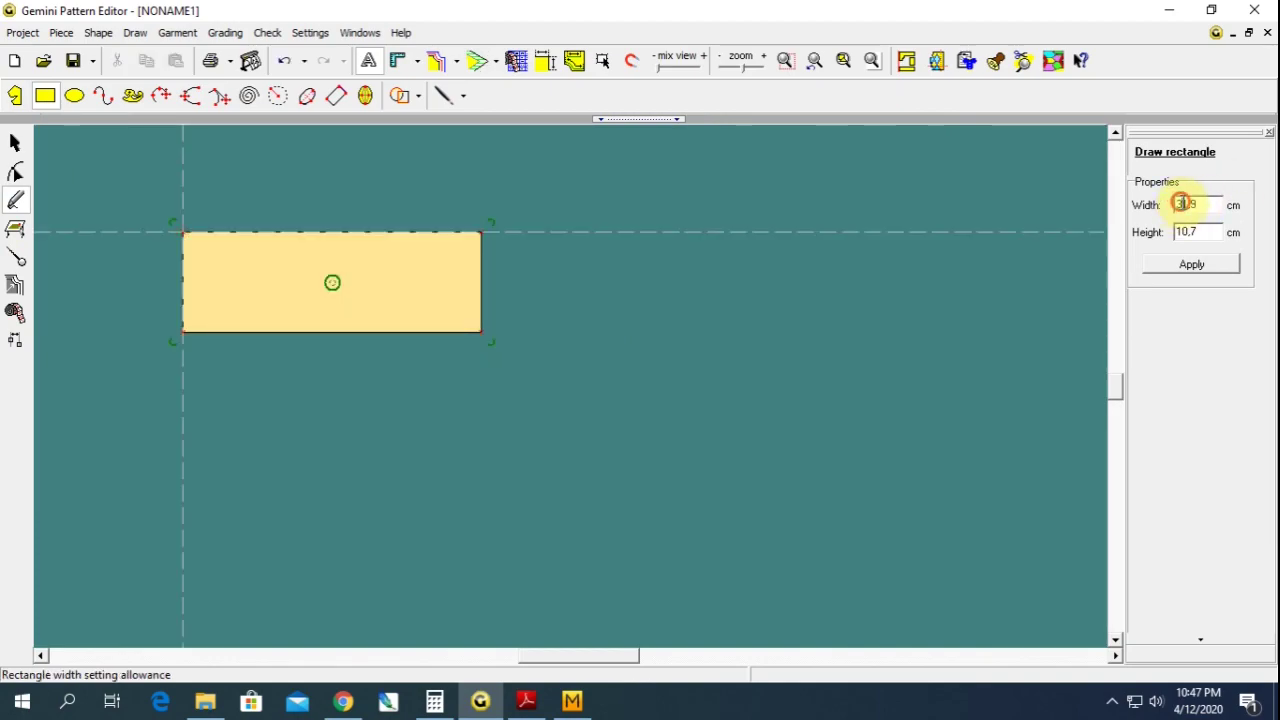
text(59)
key(Return)
double_click(1195, 232)
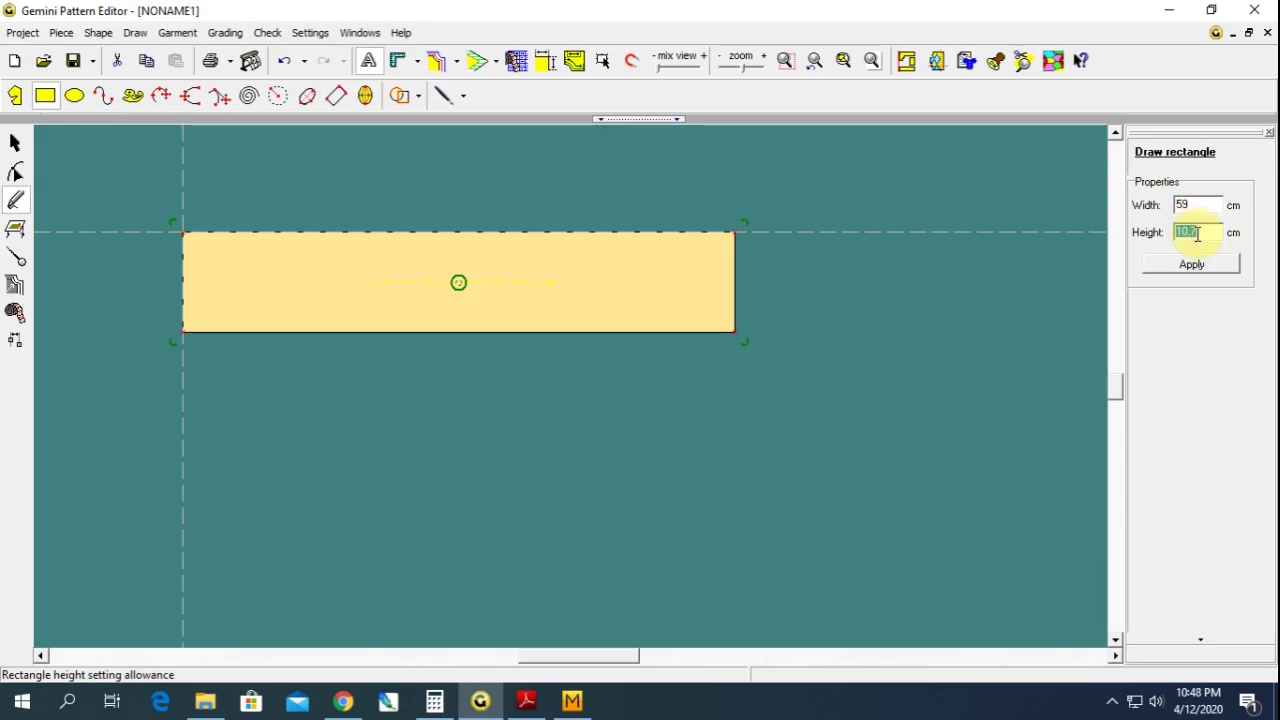
text(16)
key(Return)
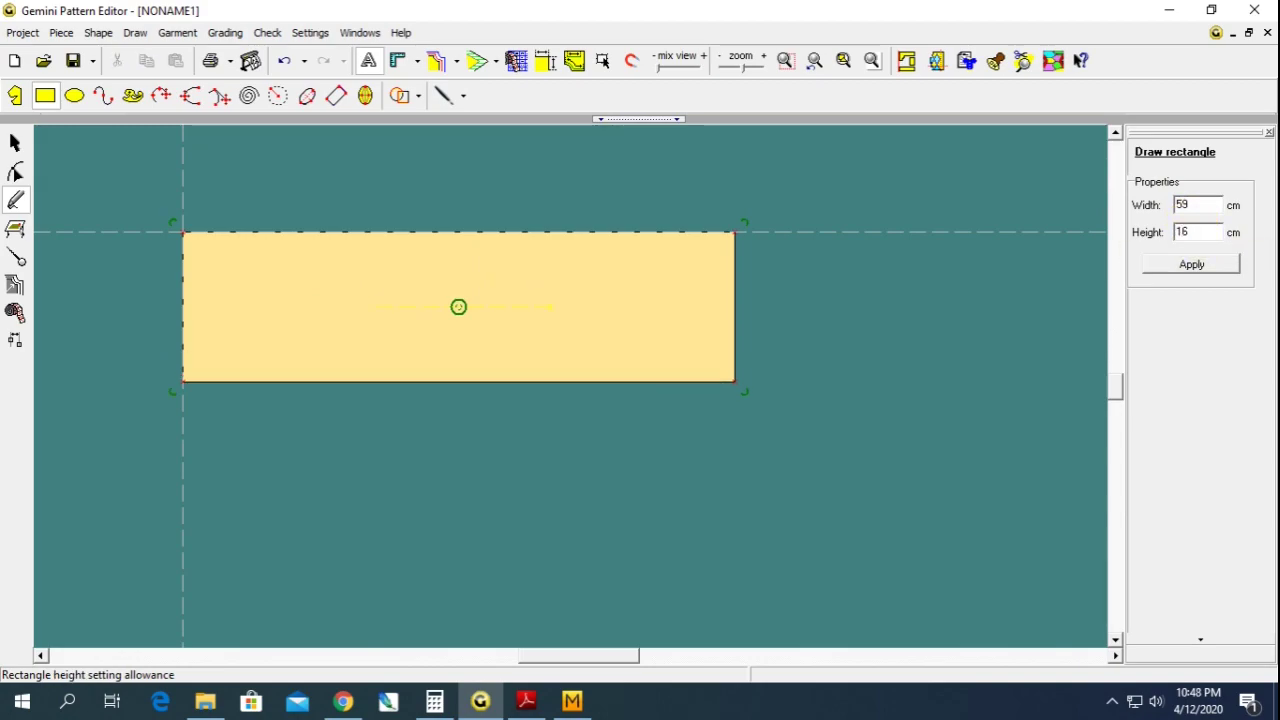
click(1191, 264)
click(14, 143)
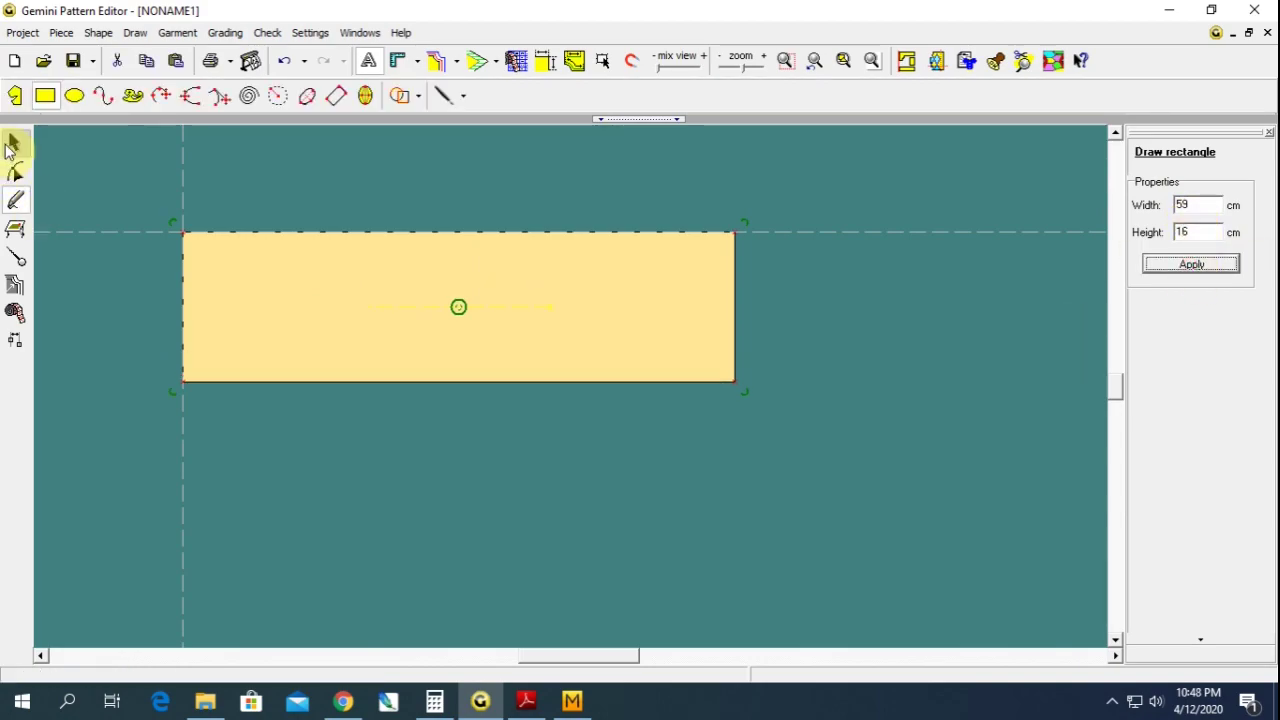
click(97, 231)
click(366, 312)
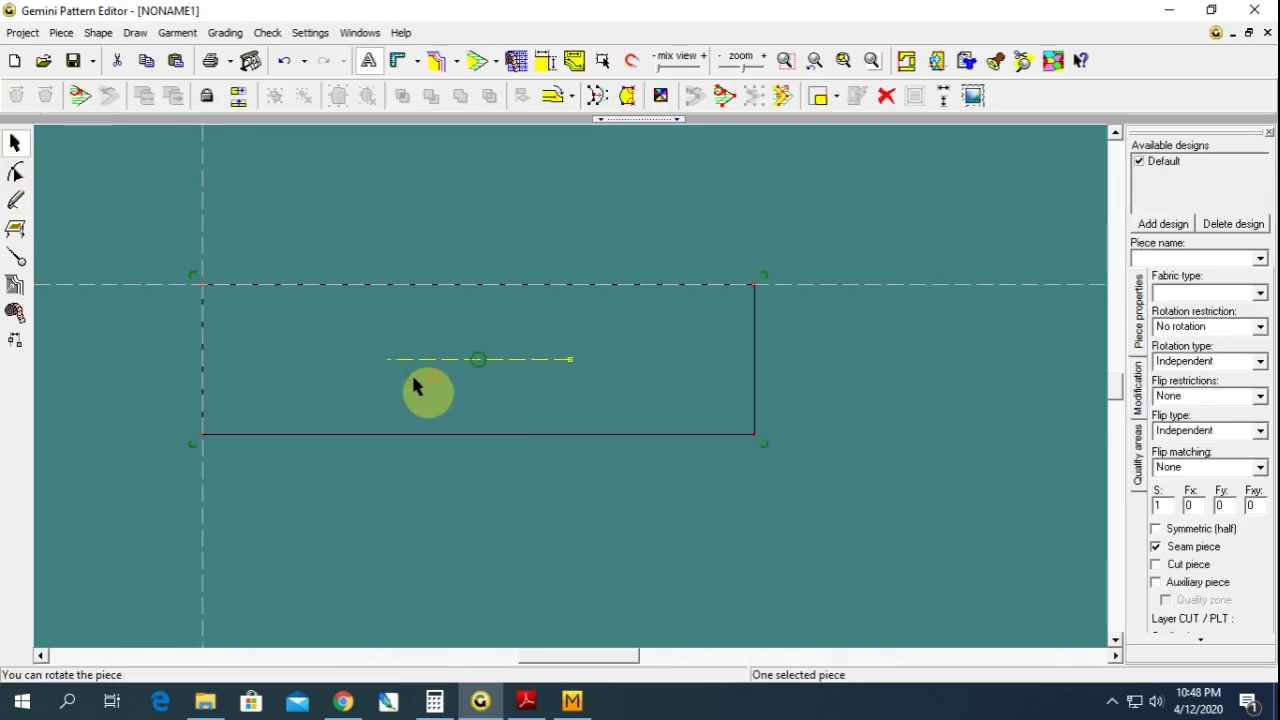
- Mark dimension 11 on the back view of the overalls drawing
click(526, 700)
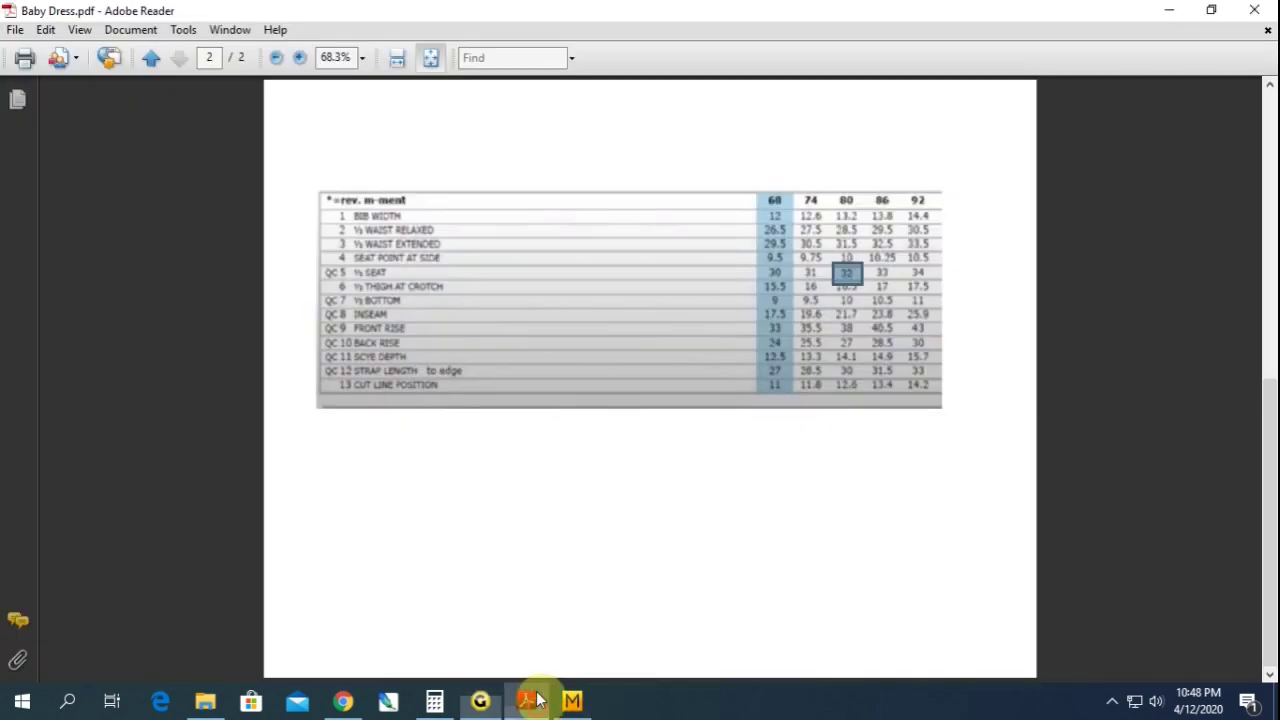
scroll(575, 265, up, 5)
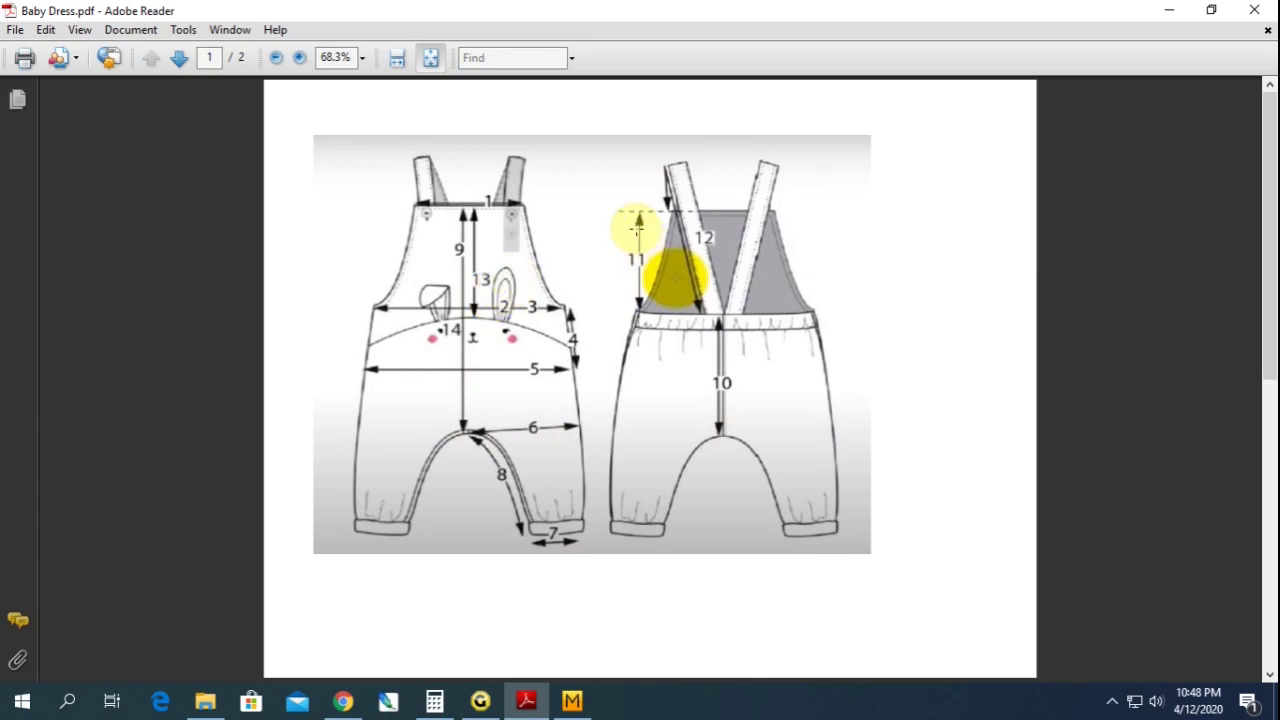
click(617, 211)
click(585, 249)
drag(616, 208, 664, 321)
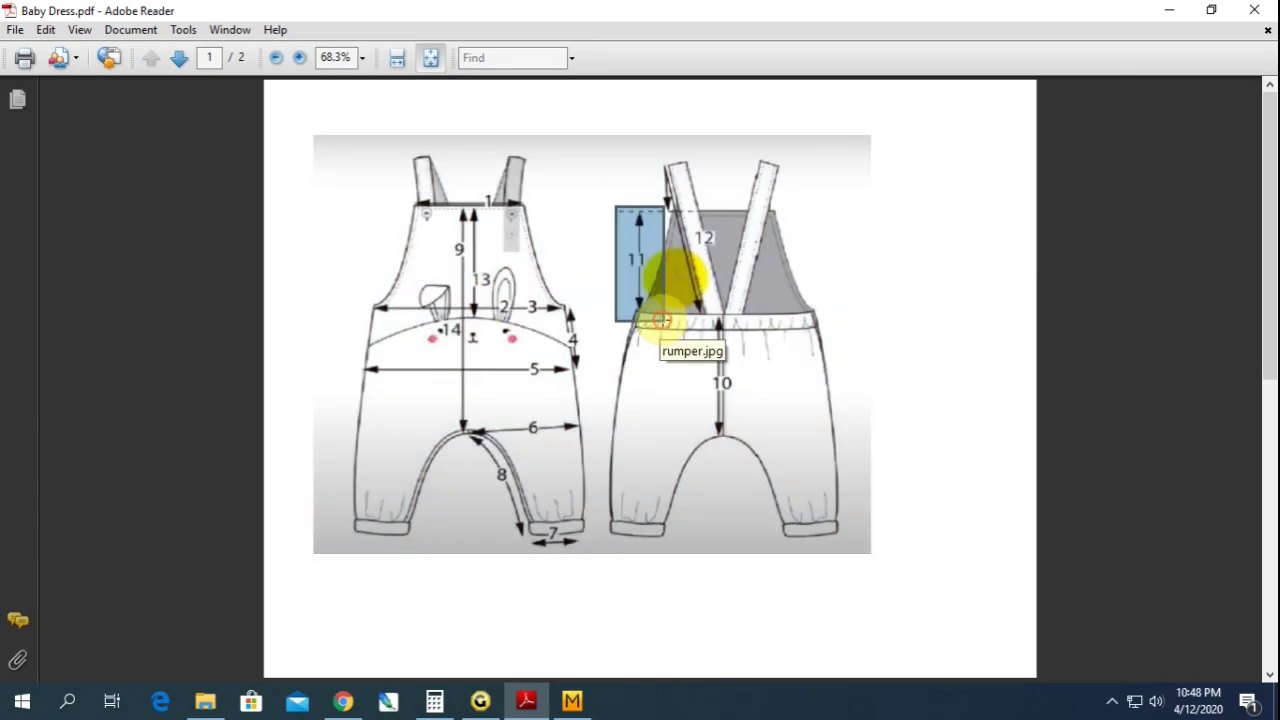
click(586, 257)
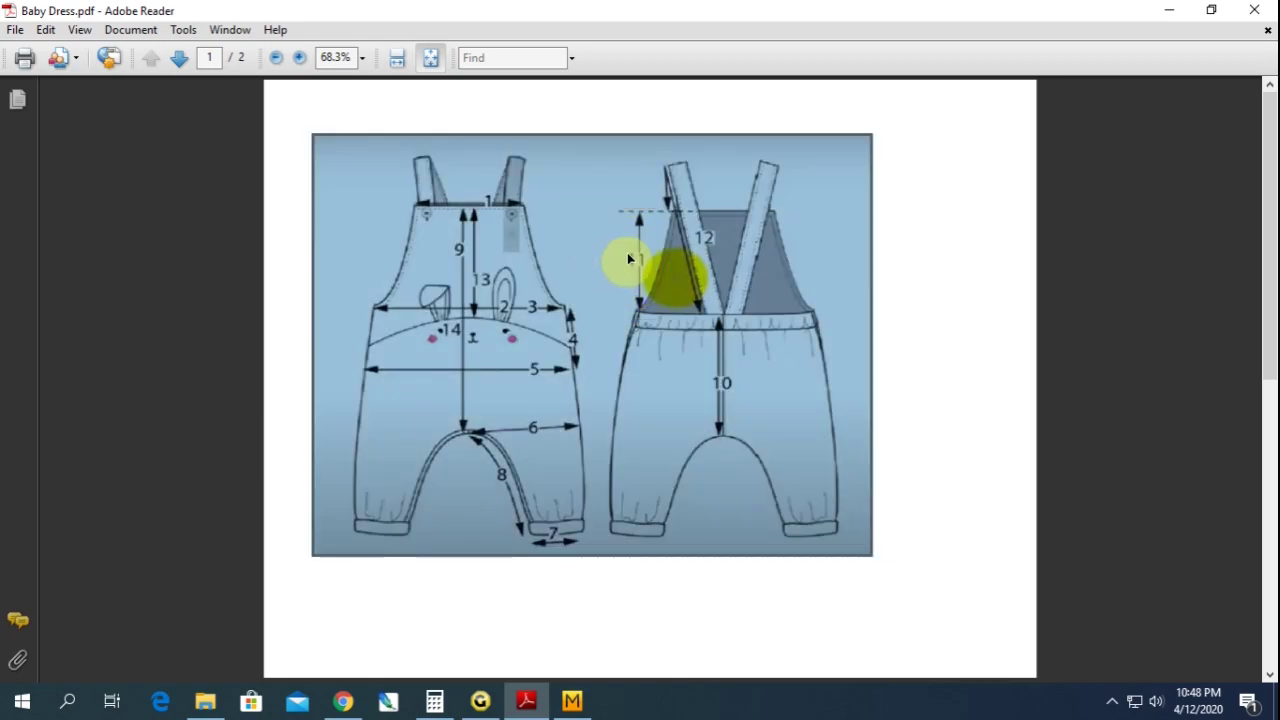
click(611, 251)
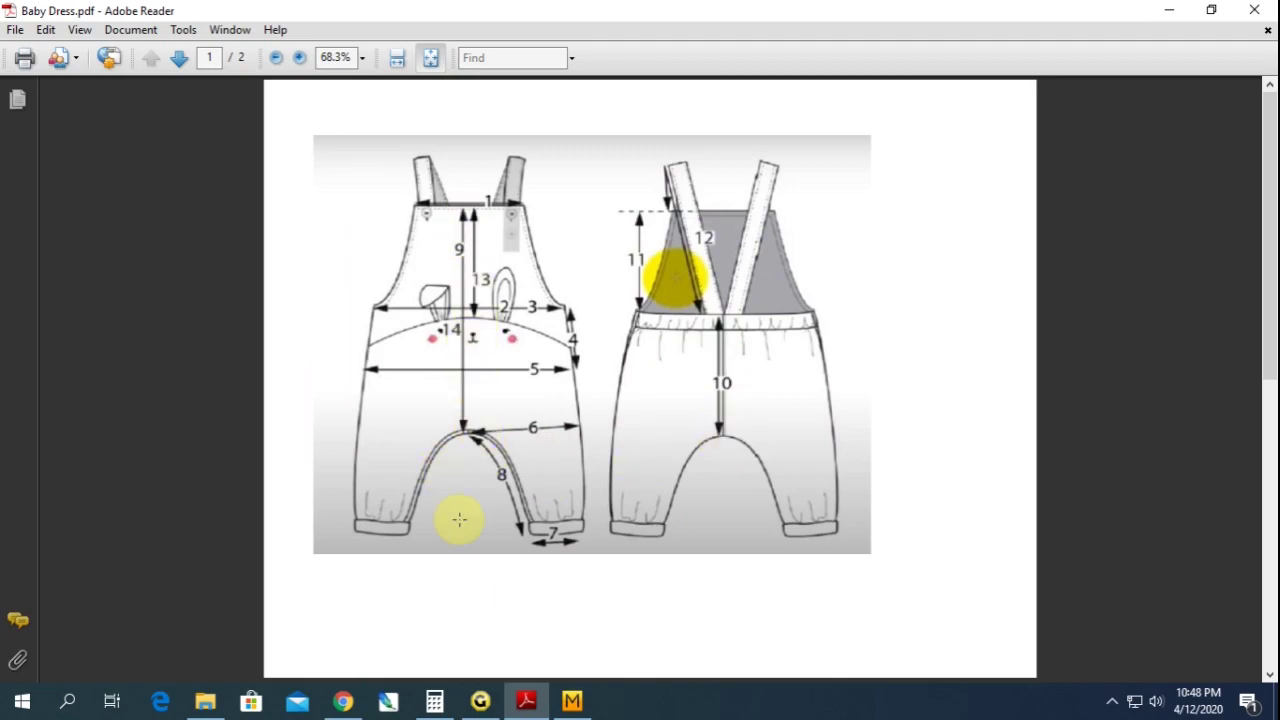
- Check the page 2 measurement table, then return to Gemini
click(480, 700)
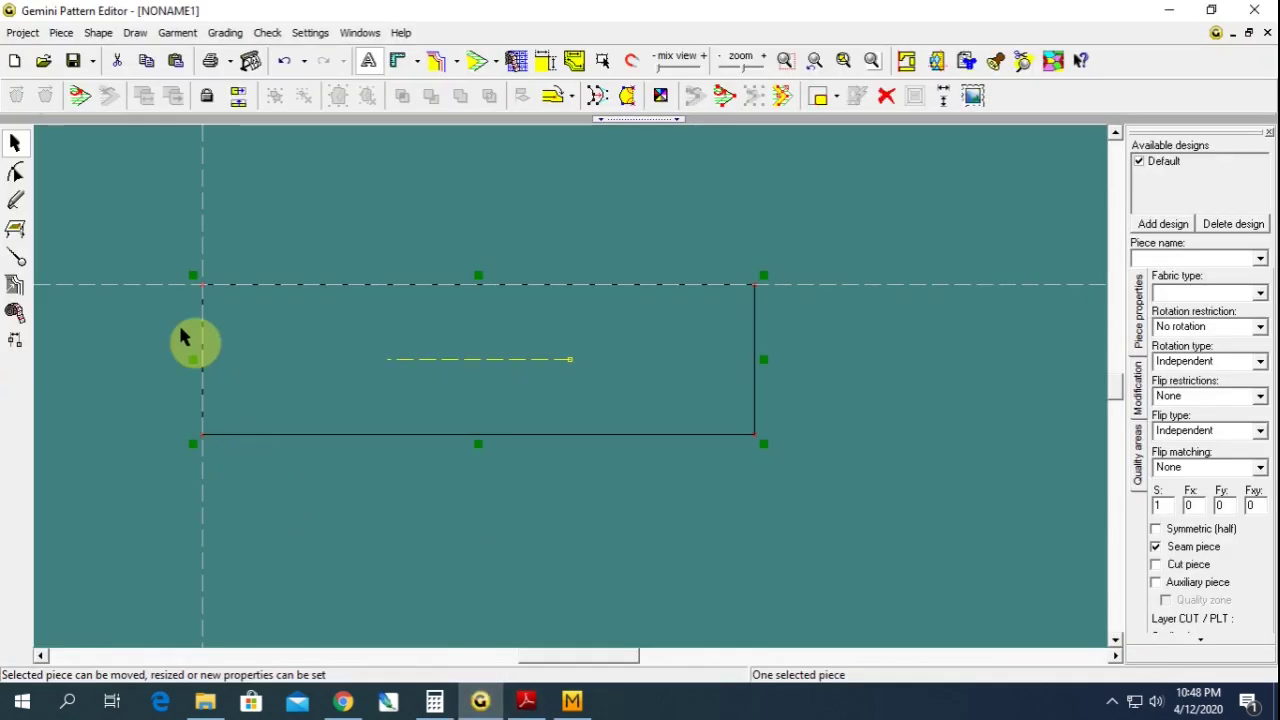
click(526, 700)
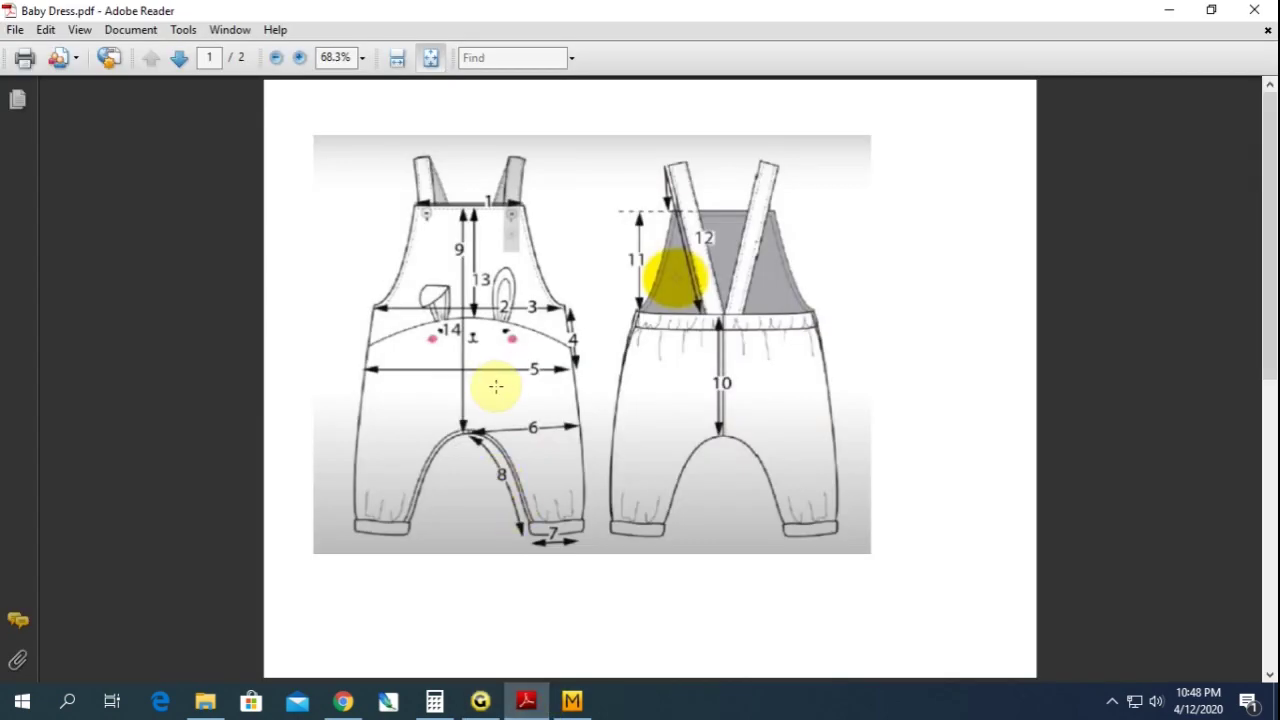
scroll(543, 400, down, 3)
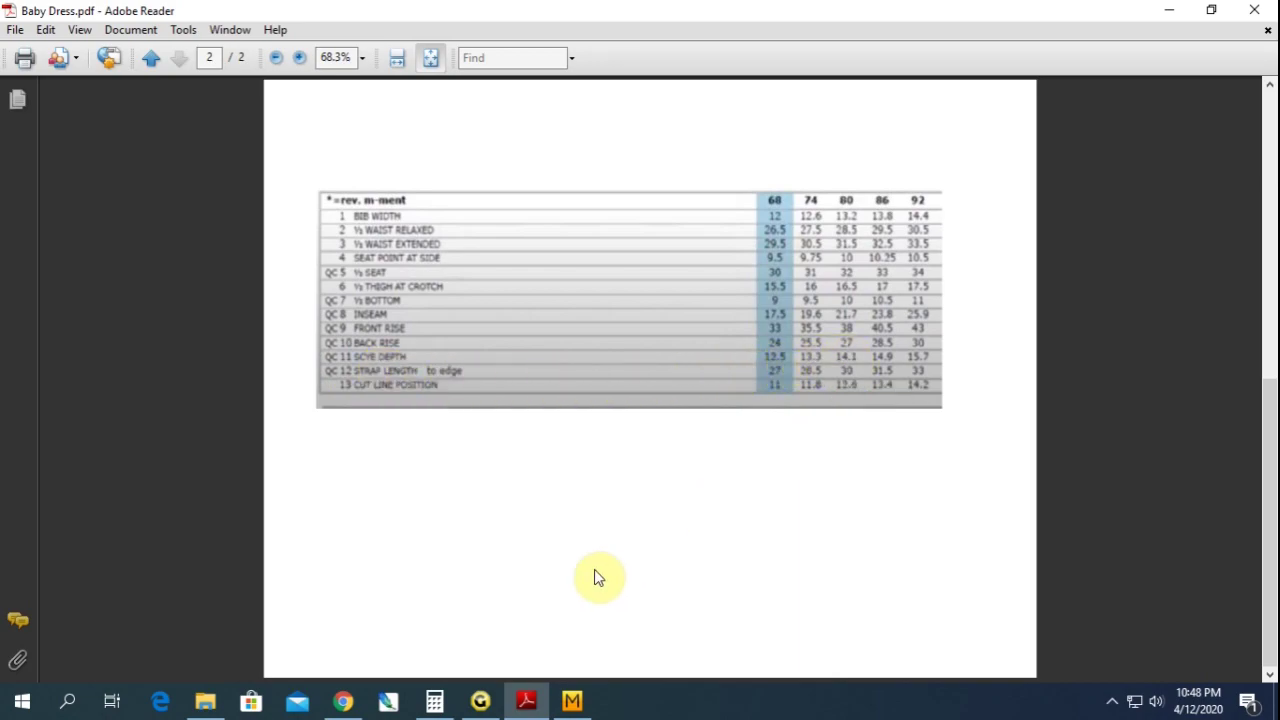
click(481, 702)
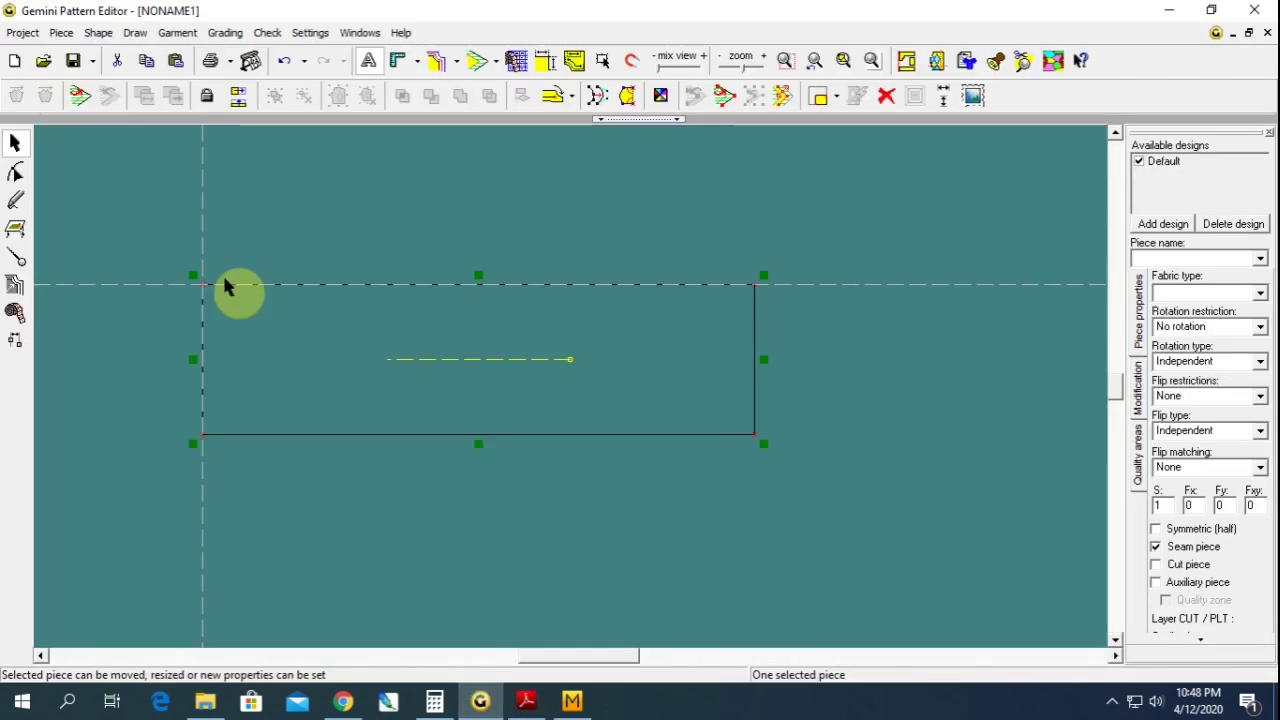
- Add a new point 14 cm from the rectangle's top-left corner, then switch to the PDF
drag(157, 249, 216, 294)
click(15, 175)
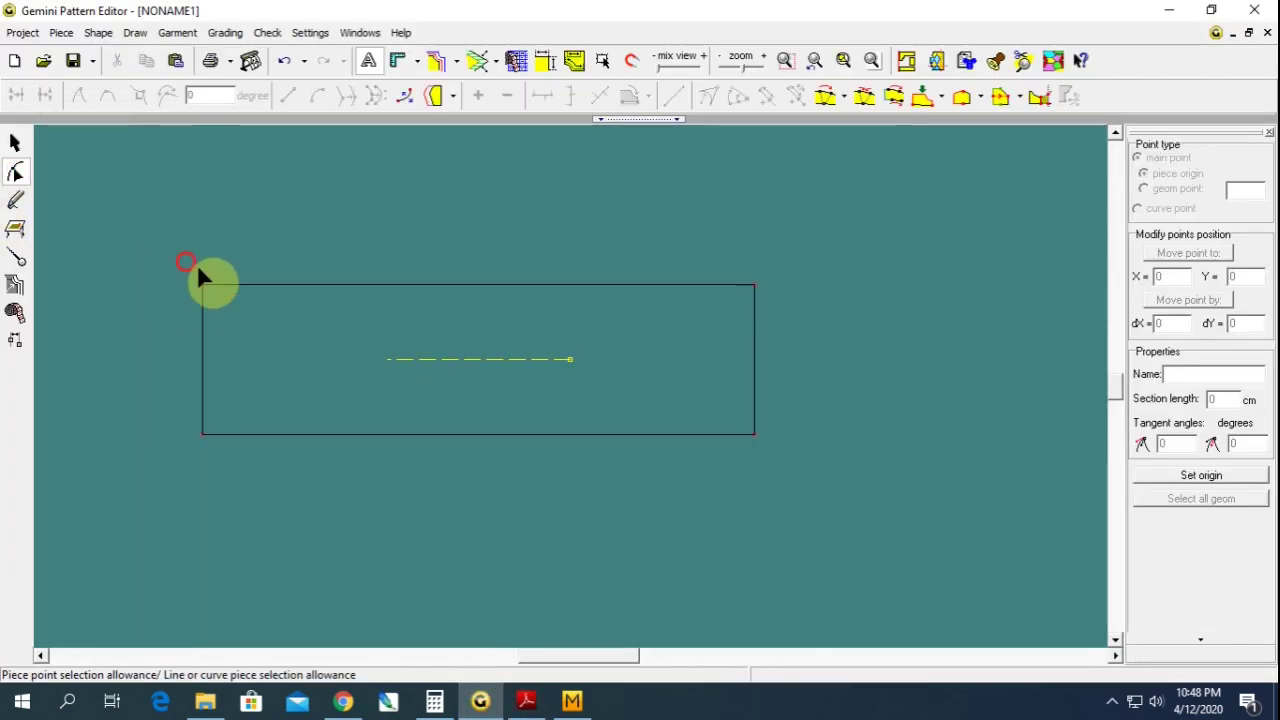
click(202, 285)
click(765, 98)
text(14)
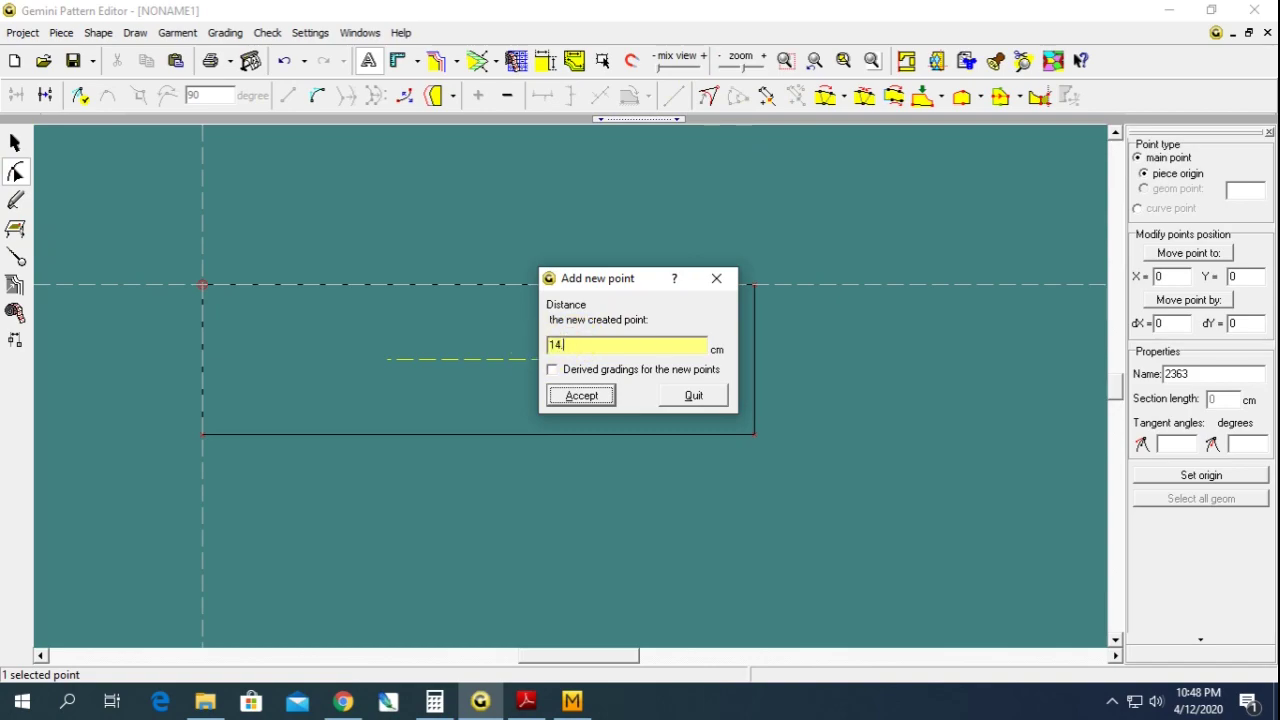
key(Return)
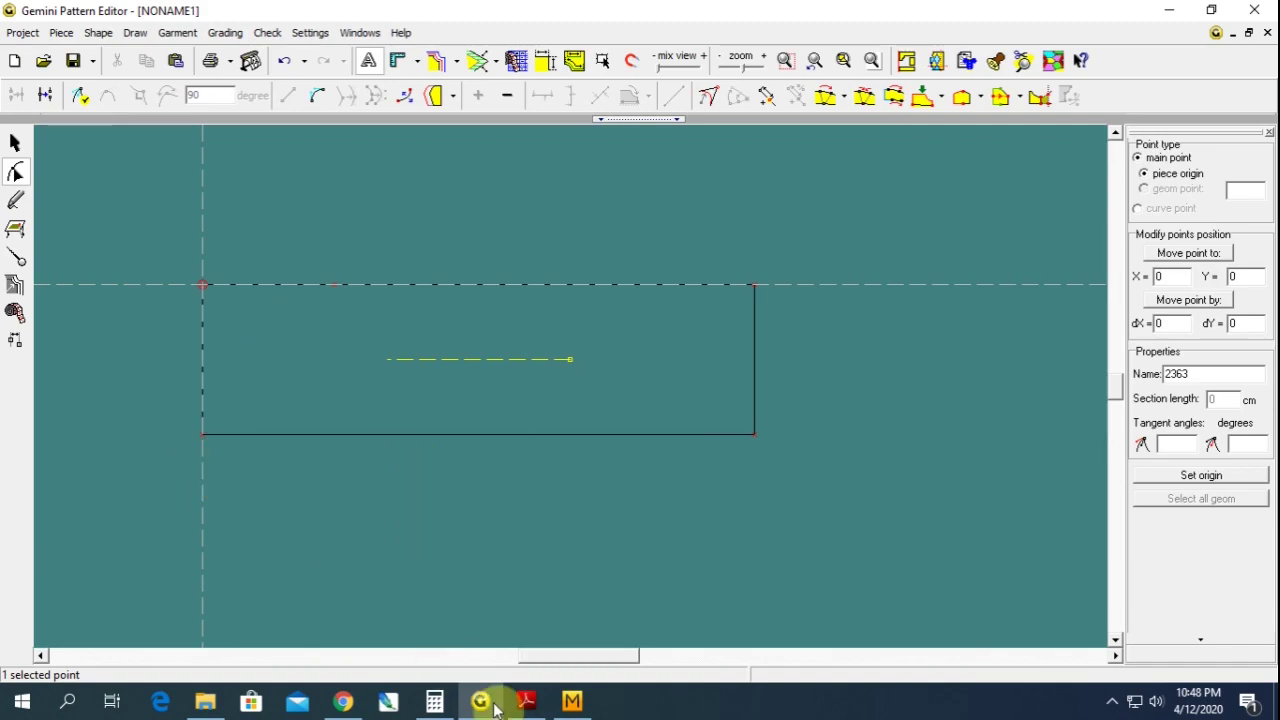
click(526, 701)
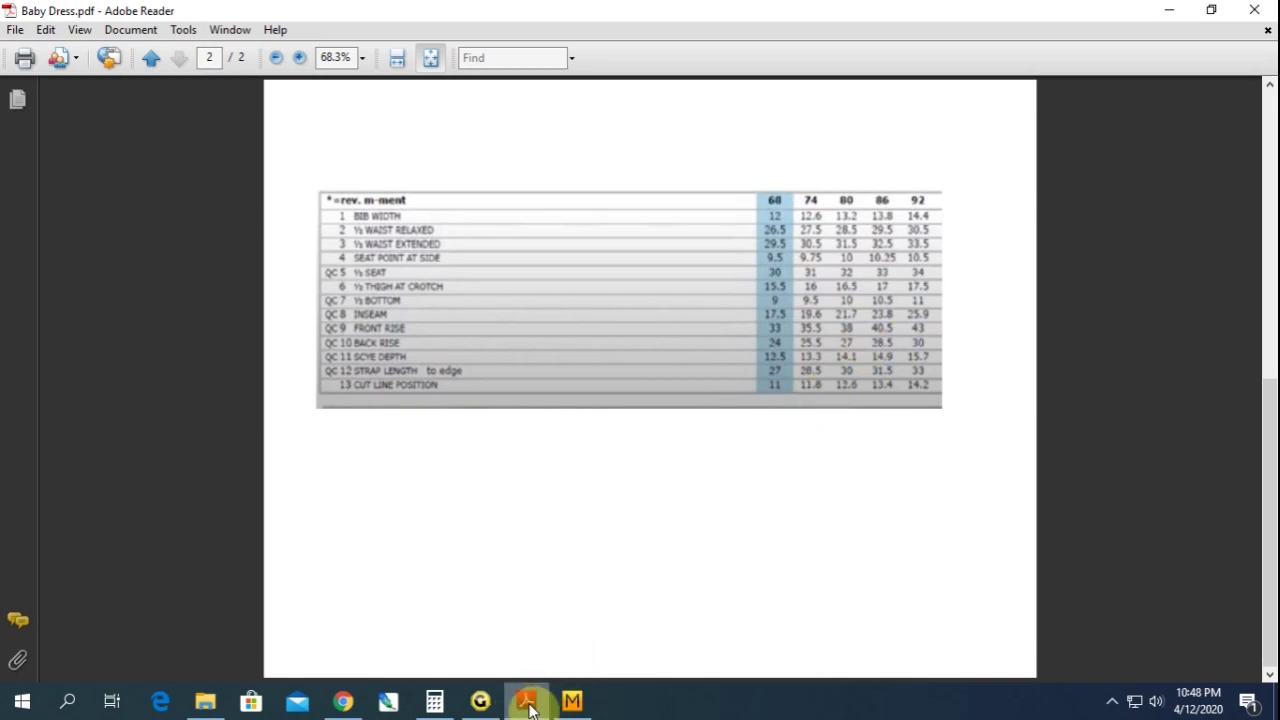
- Add a new point on the bottom edge measured from the bottom-left corner
click(482, 703)
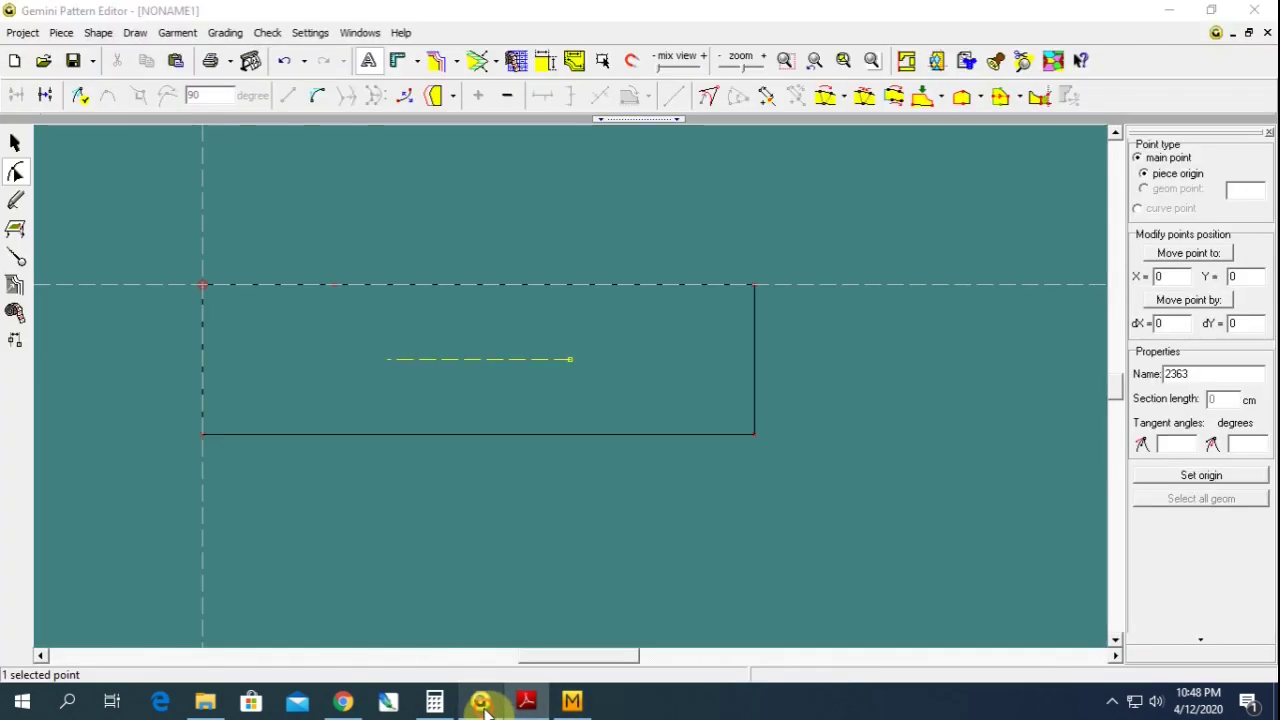
click(157, 406)
click(202, 434)
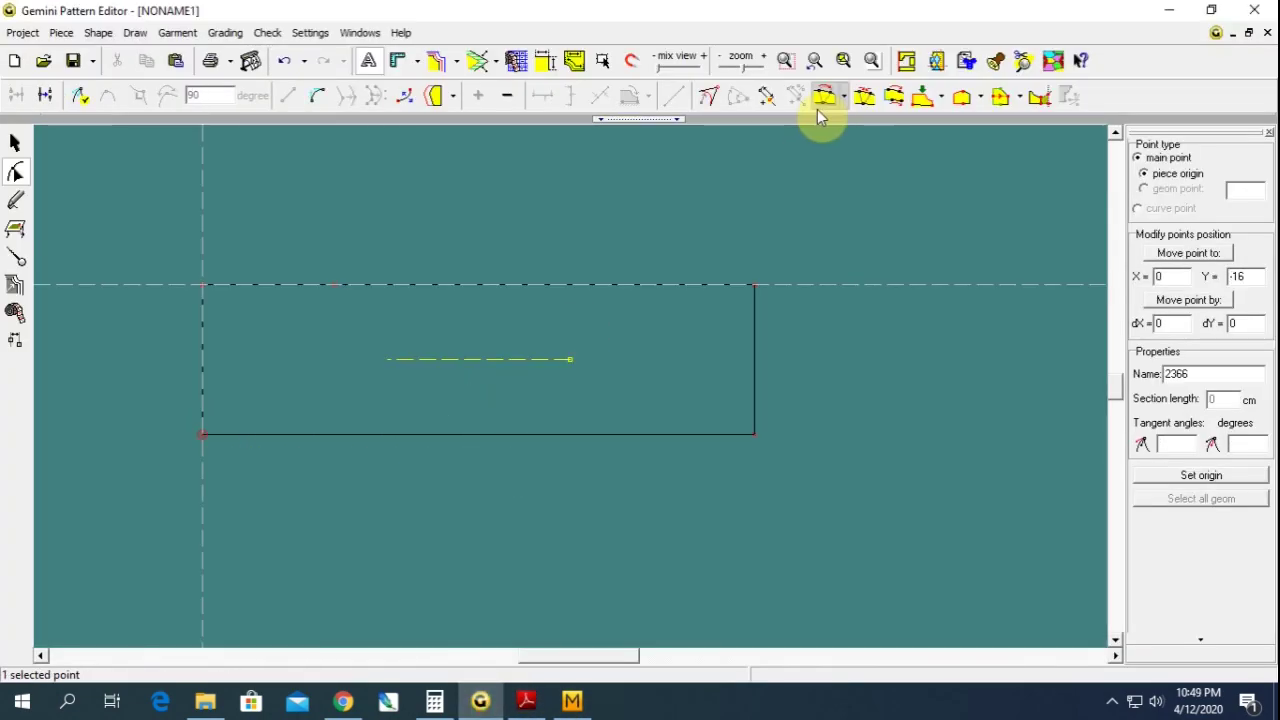
click(767, 100)
click(566, 349)
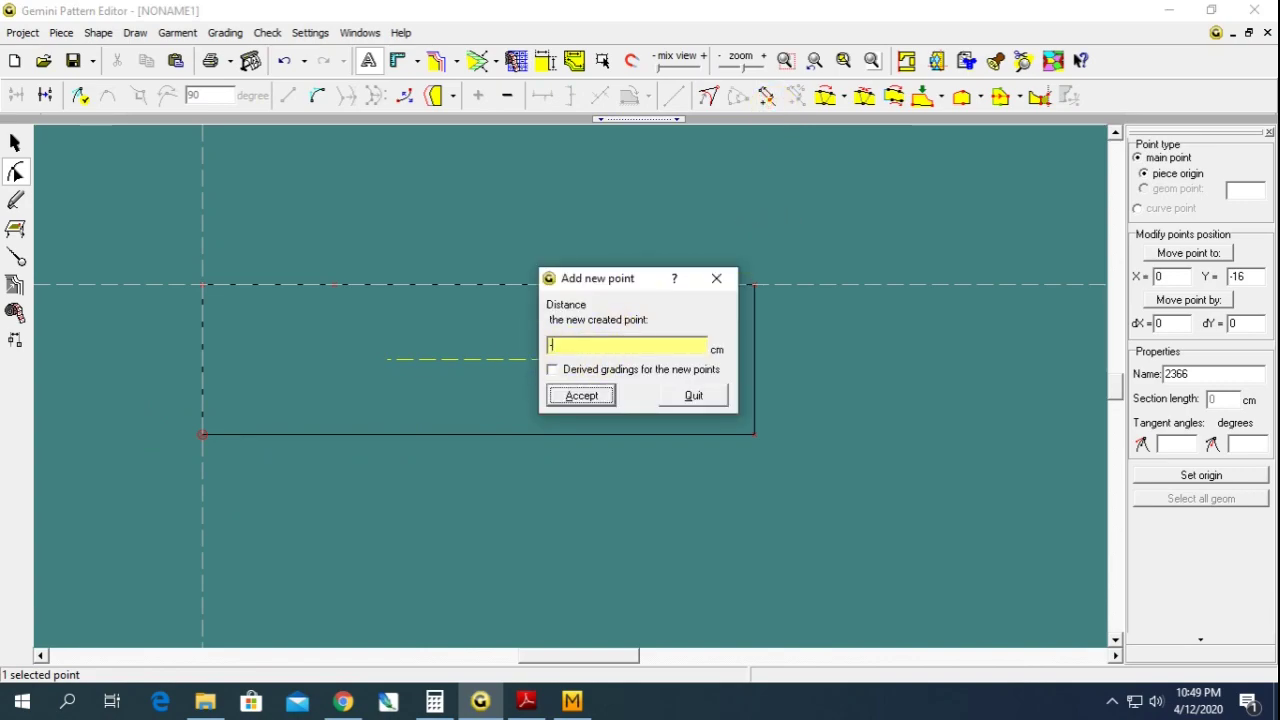
text(-38)
key(Return)
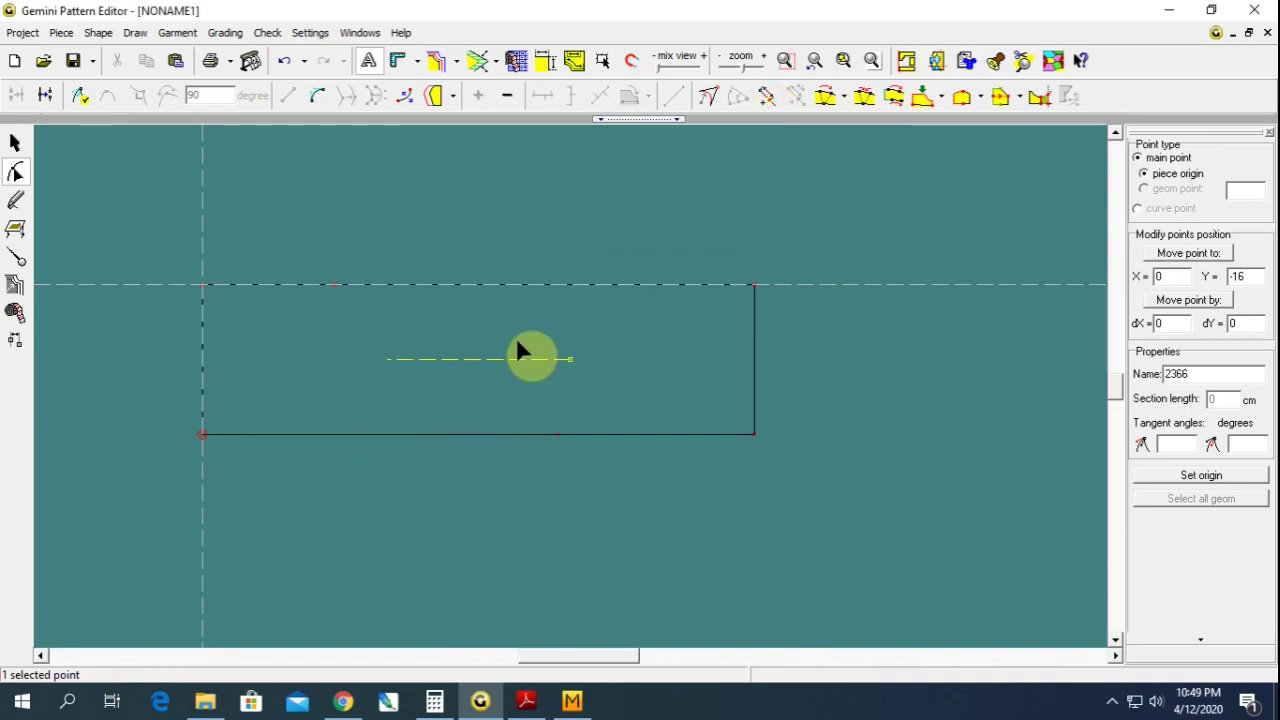
- Select the top-edge point and check dimension 4 on the PDF's front view
click(345, 320)
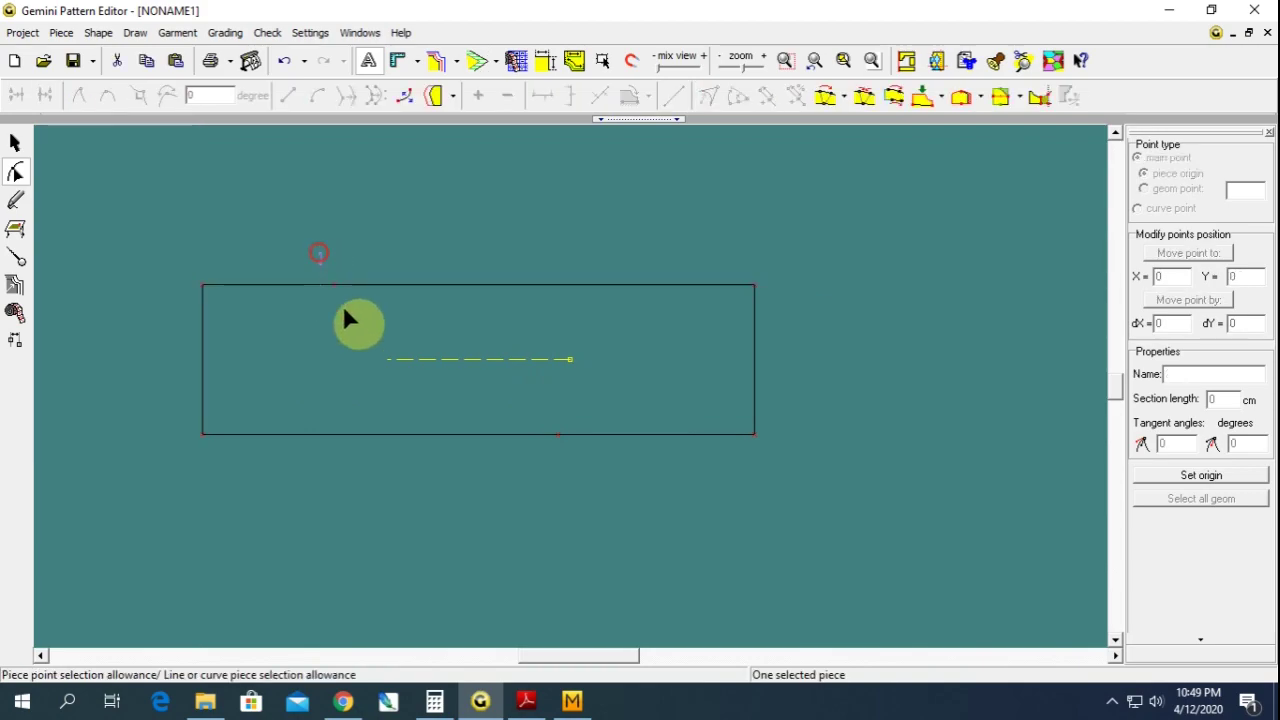
click(338, 288)
click(527, 705)
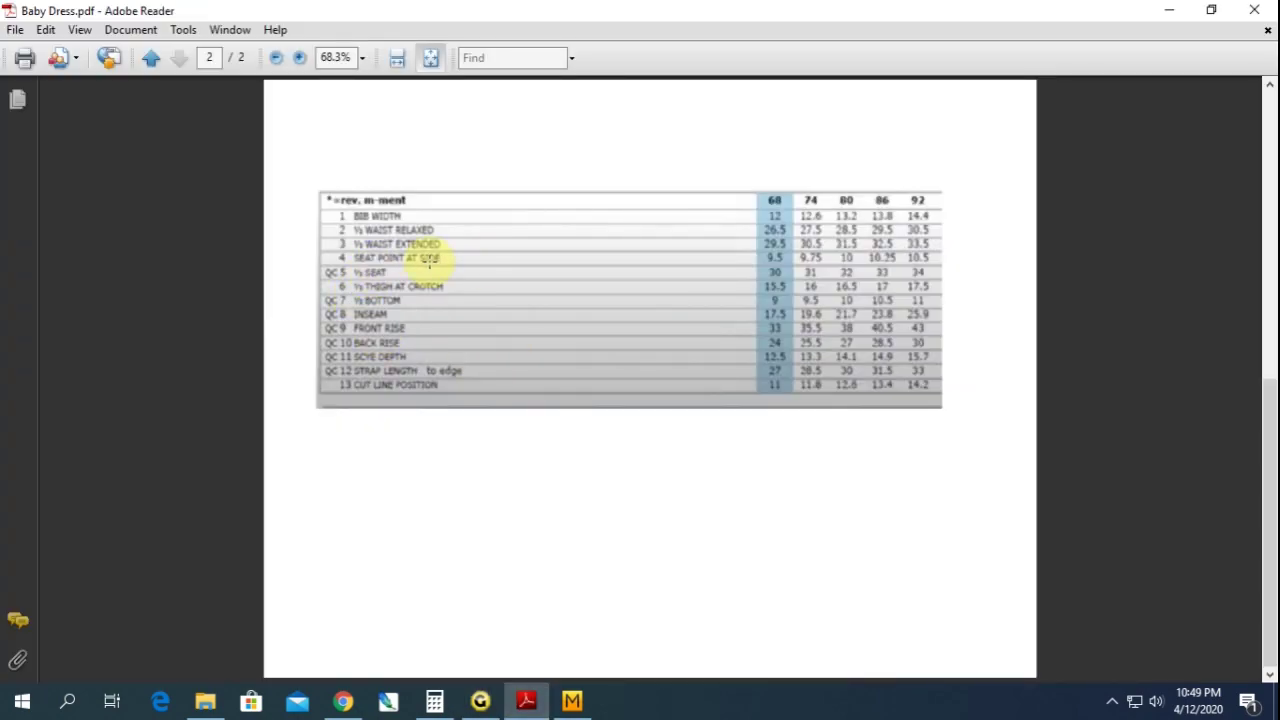
click(847, 257)
scroll(410, 320, up, 1)
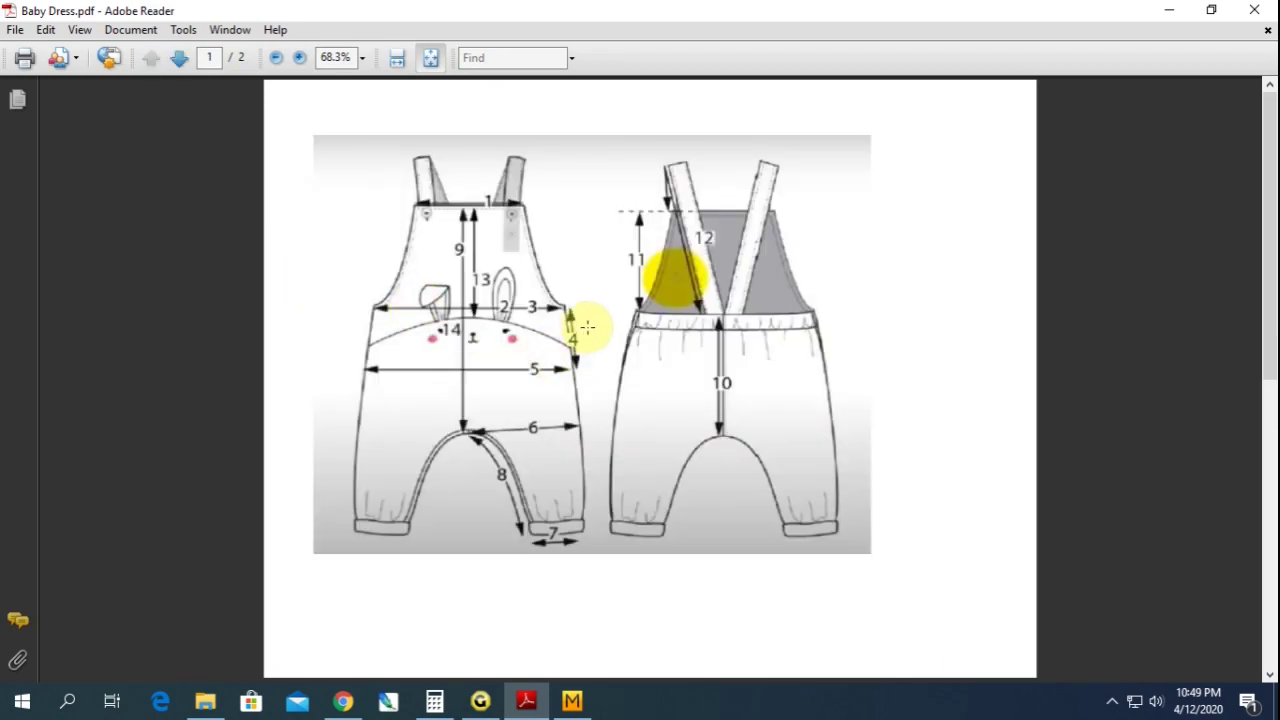
drag(560, 293, 595, 387)
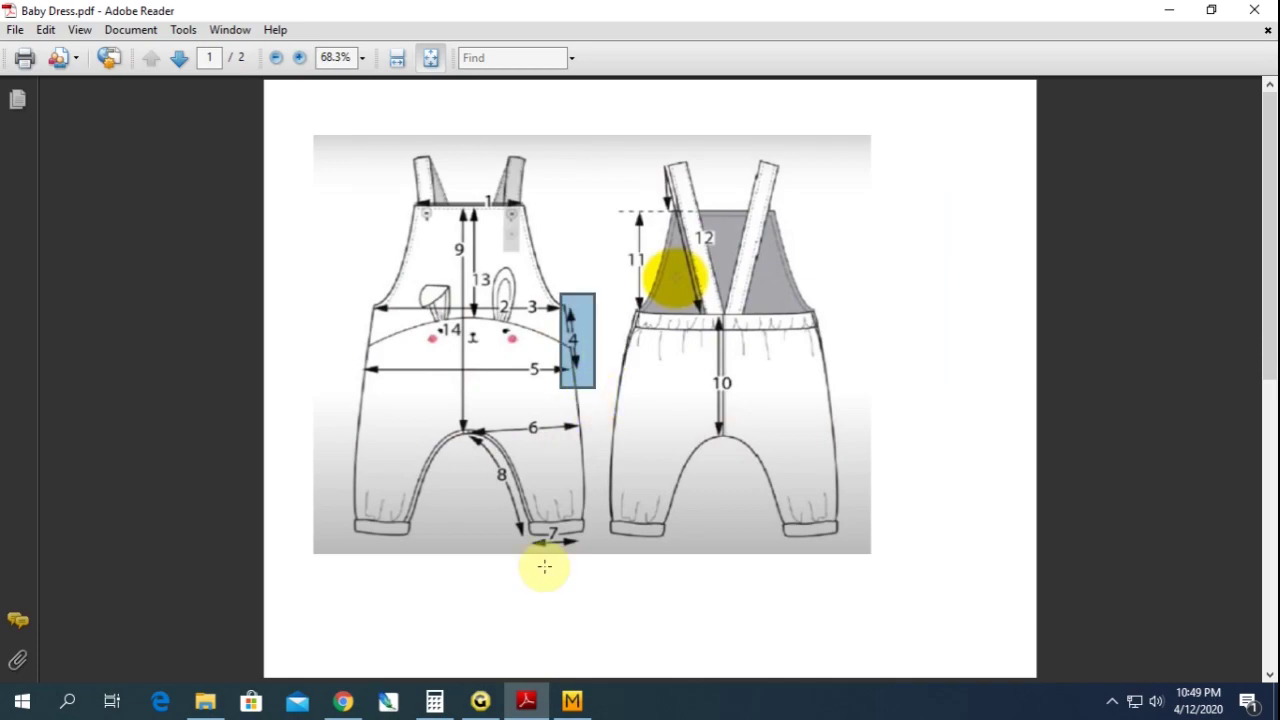
click(480, 700)
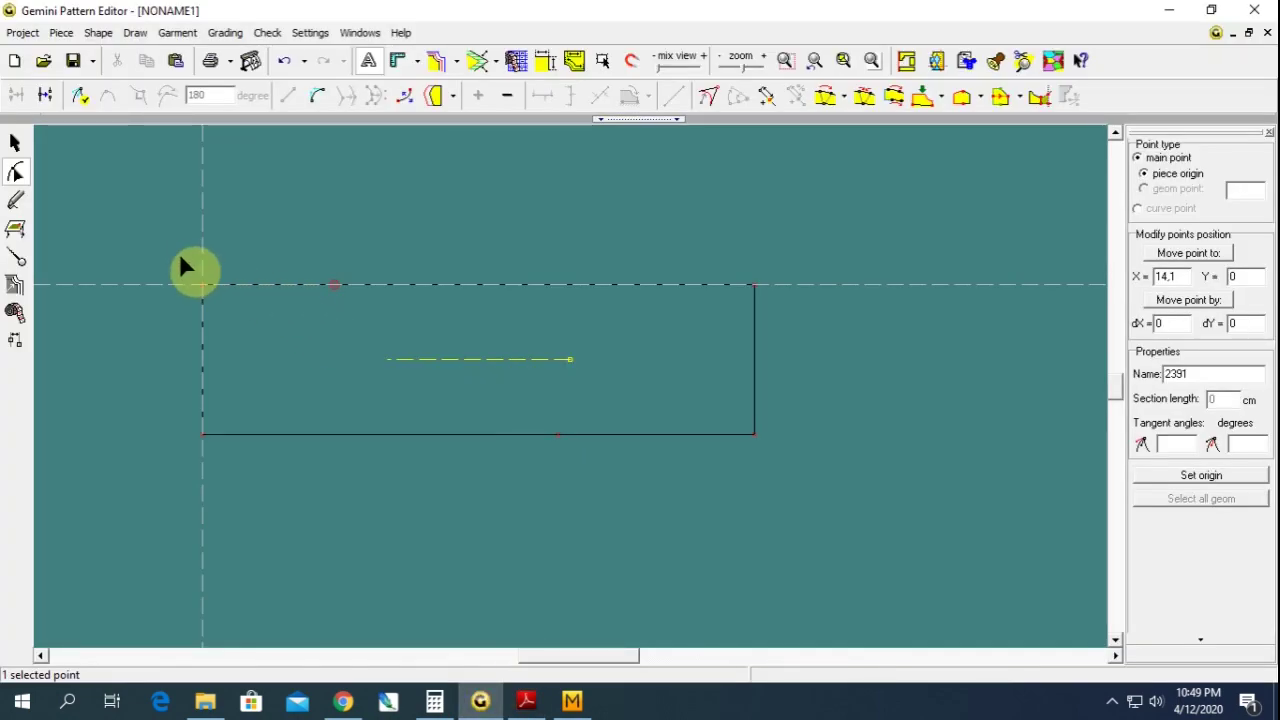
- Add a new point 10 cm from the top-edge point, then switch to the PDF
click(771, 94)
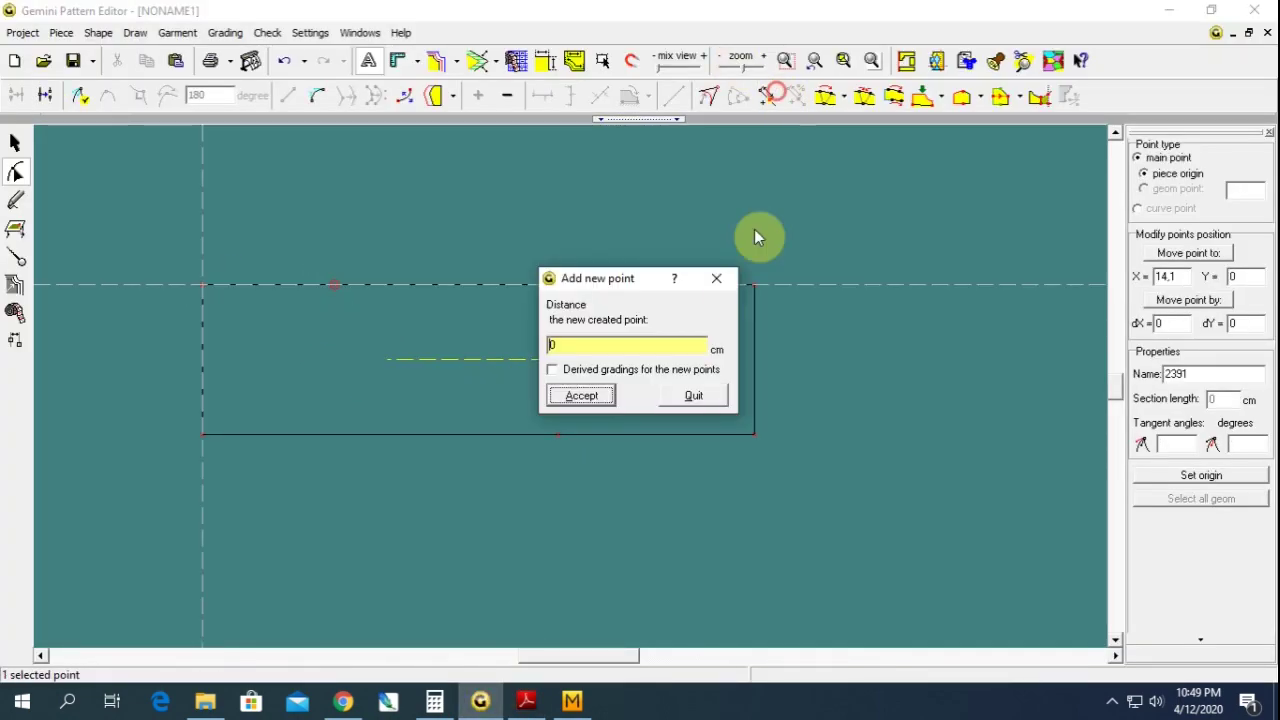
double_click(571, 344)
text(10)
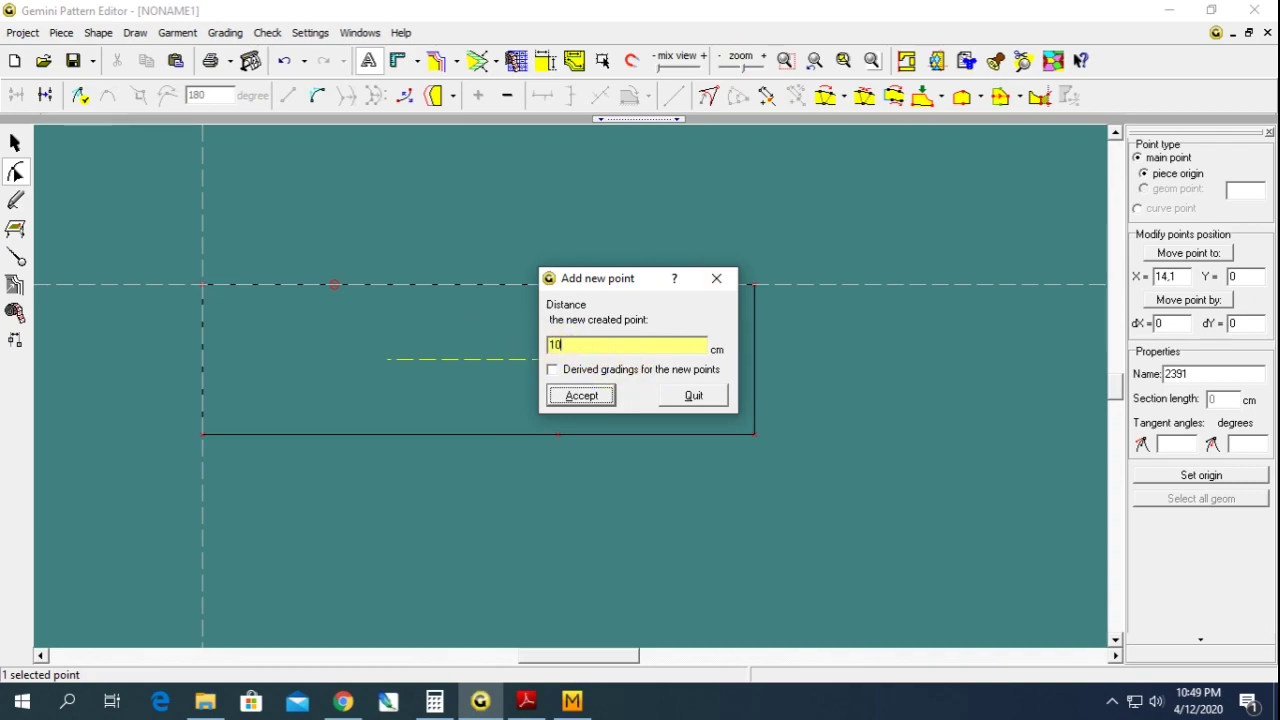
key(Return)
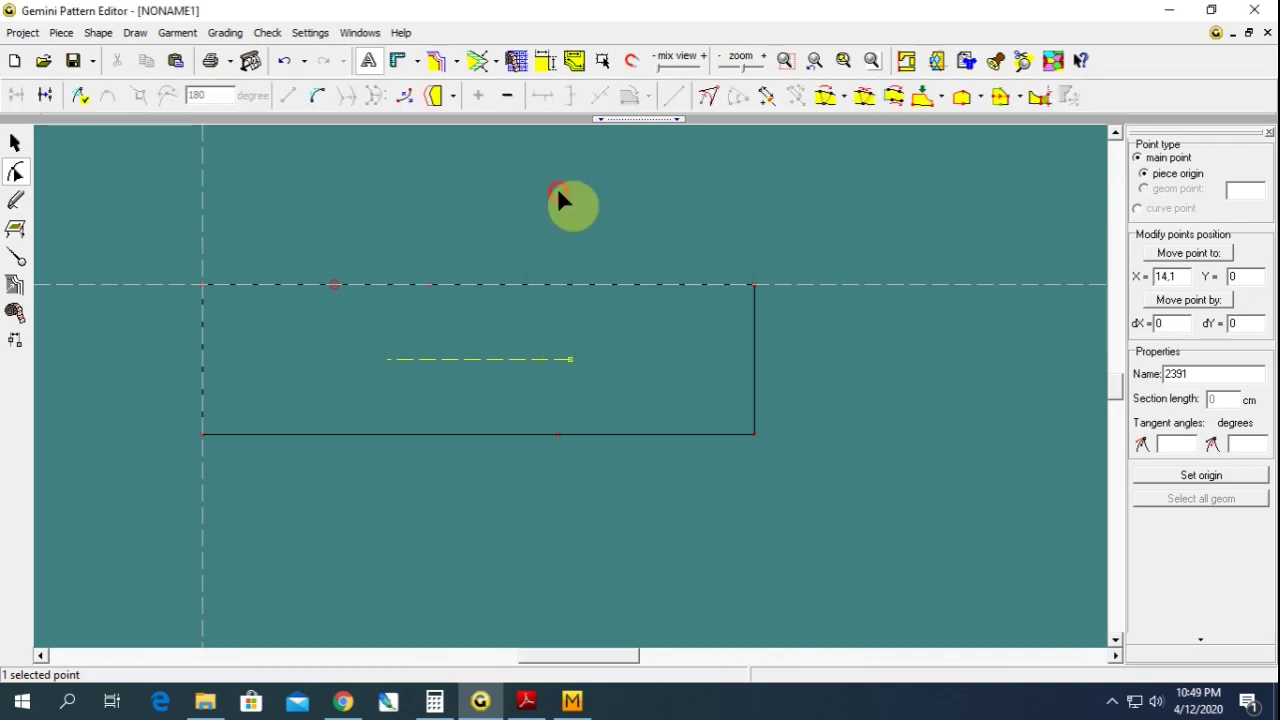
click(557, 187)
click(526, 700)
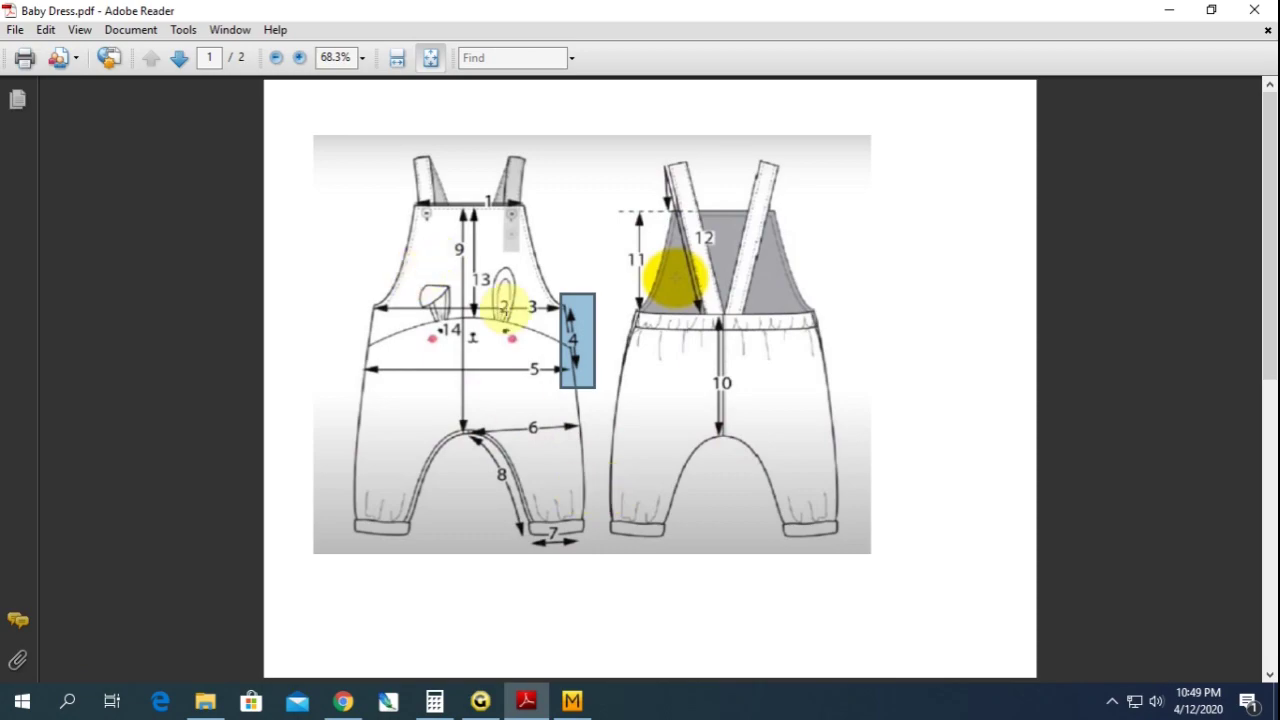
- Mark dimension 13 on the front view, recheck the page 2 size chart, and return to Gemini
click(499, 263)
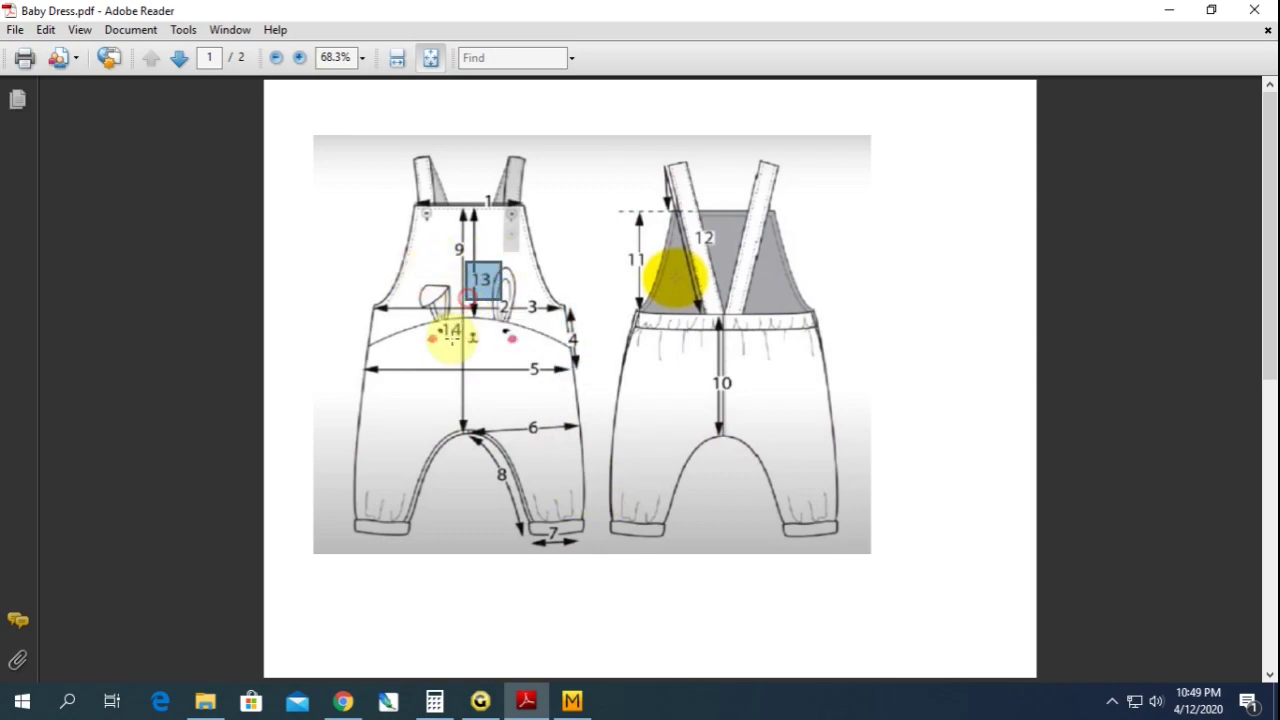
click(573, 702)
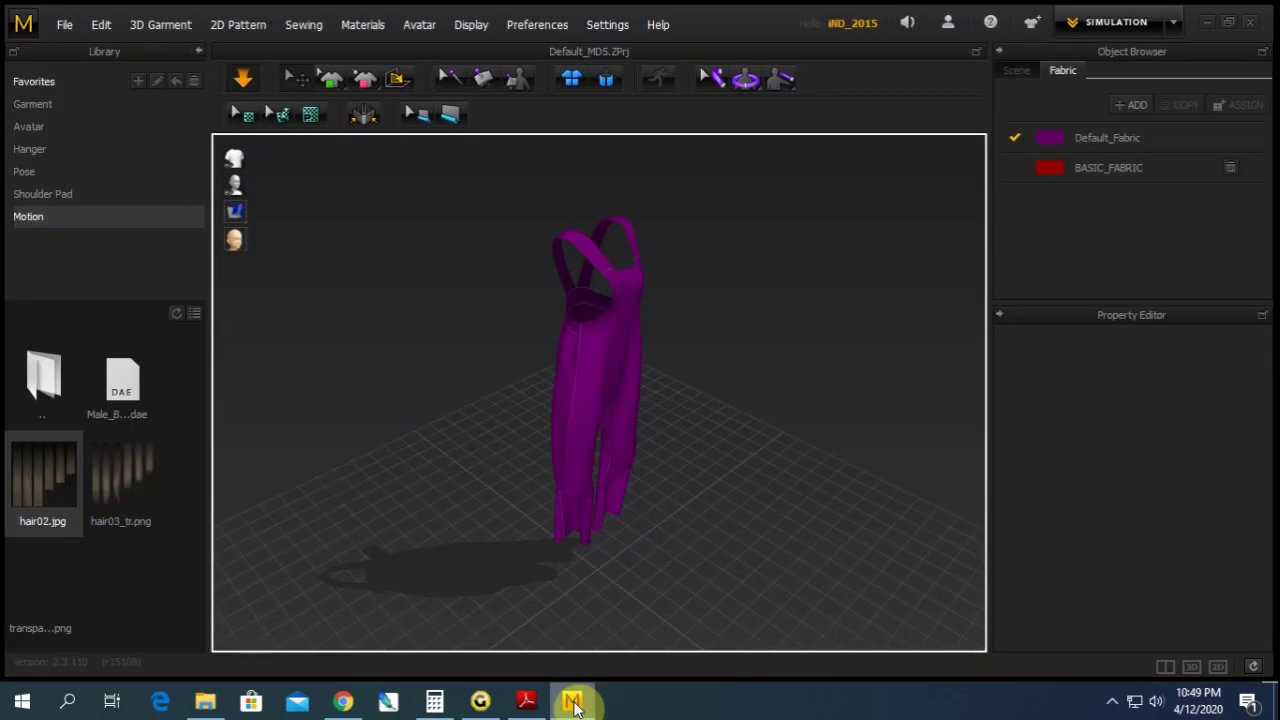
click(526, 702)
scroll(548, 507, down, 2)
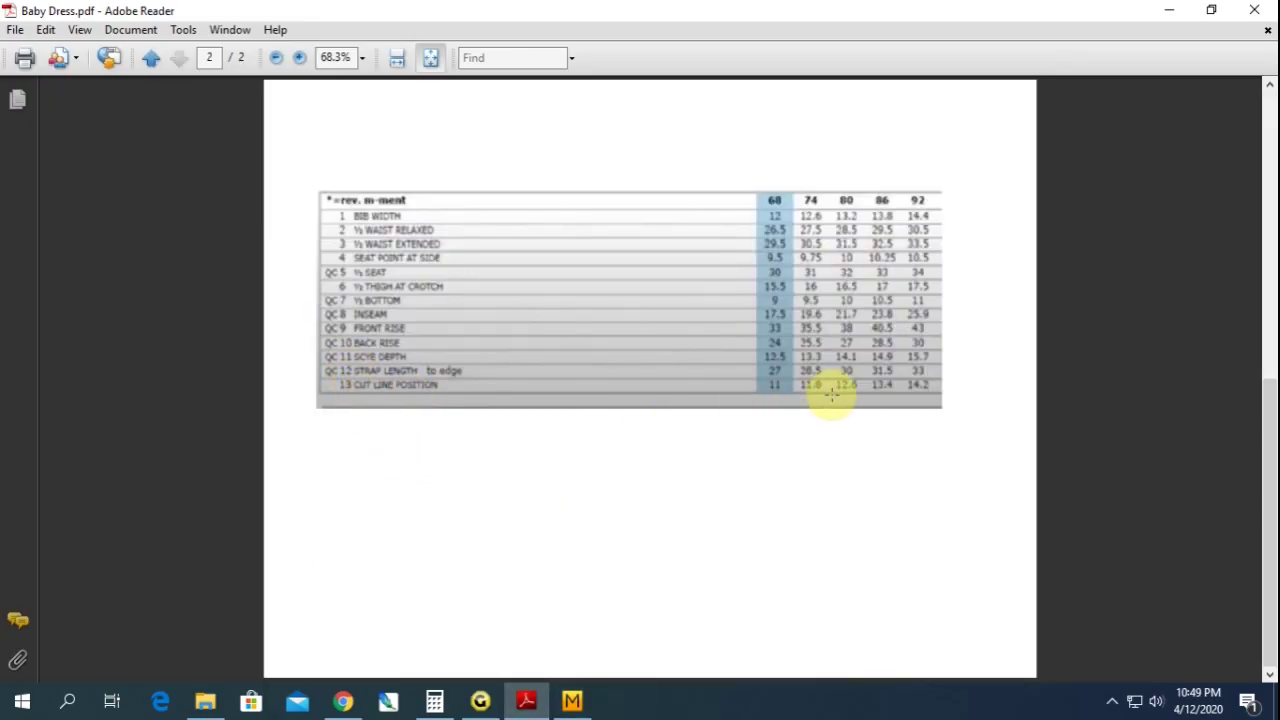
click(480, 700)
- Add a new point on the bottom edge at a negative distance from the bottom-left corner
click(203, 434)
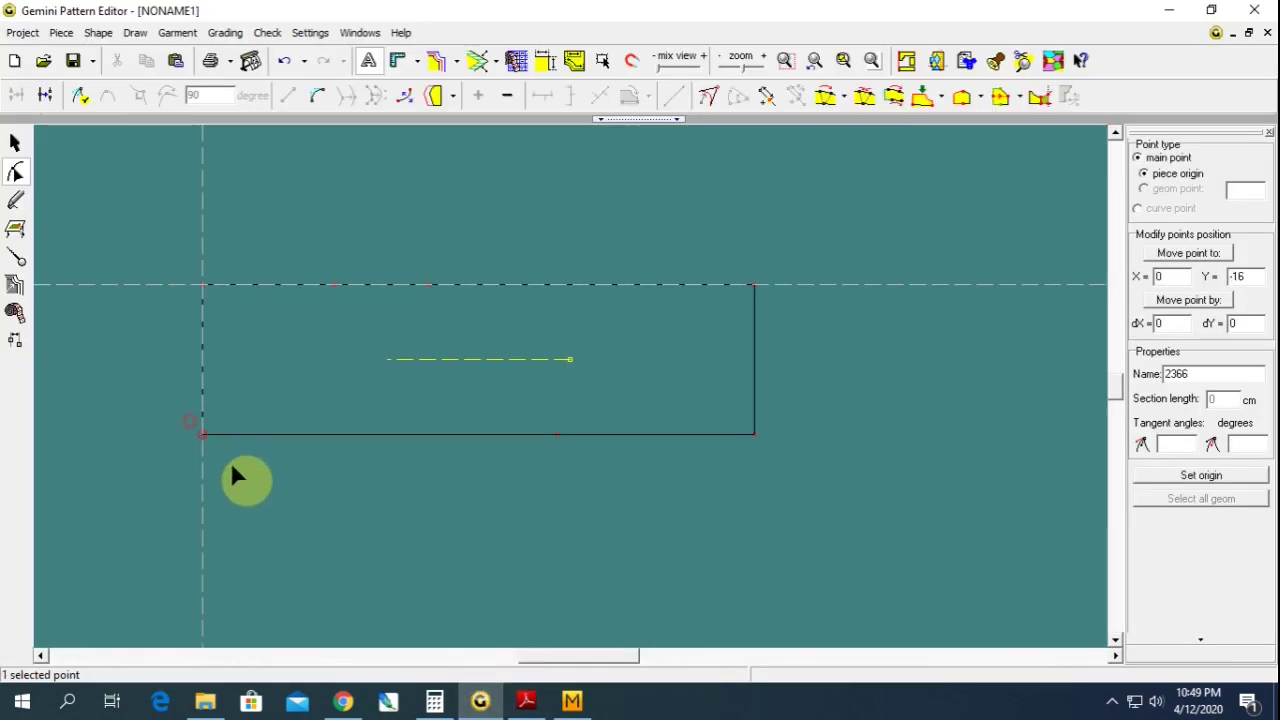
click(764, 96)
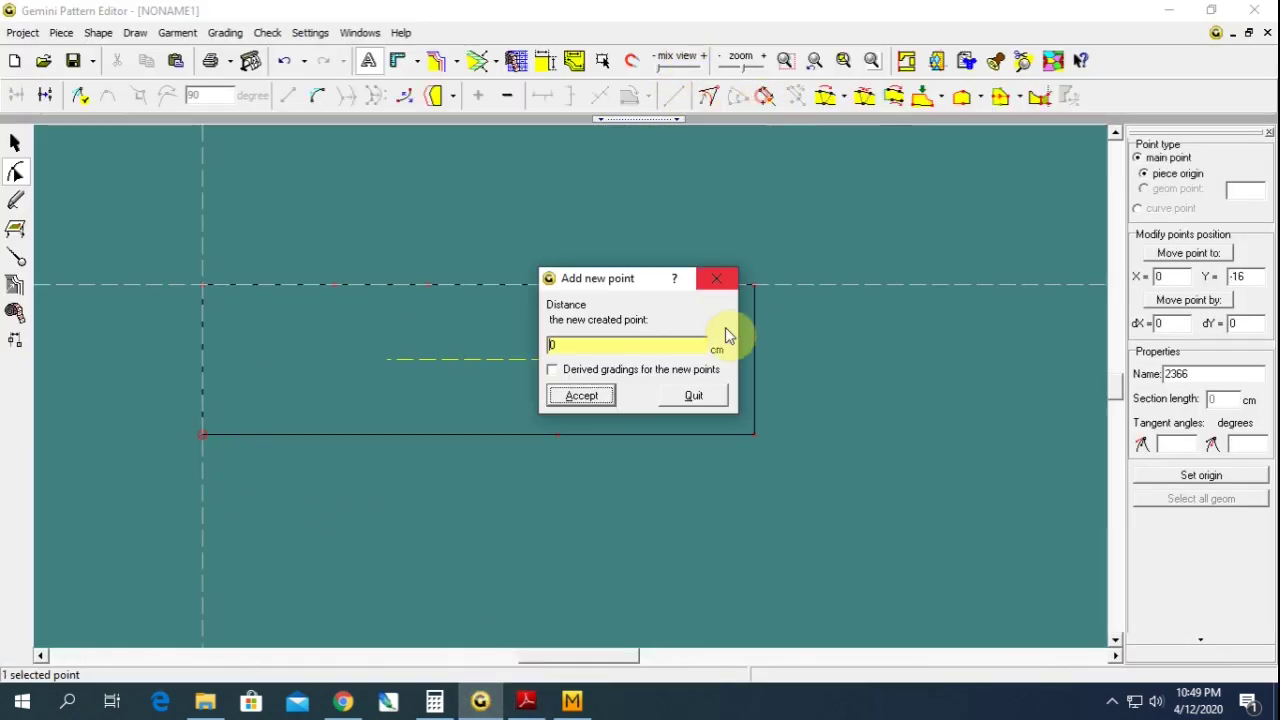
double_click(553, 344)
text(-12.6)
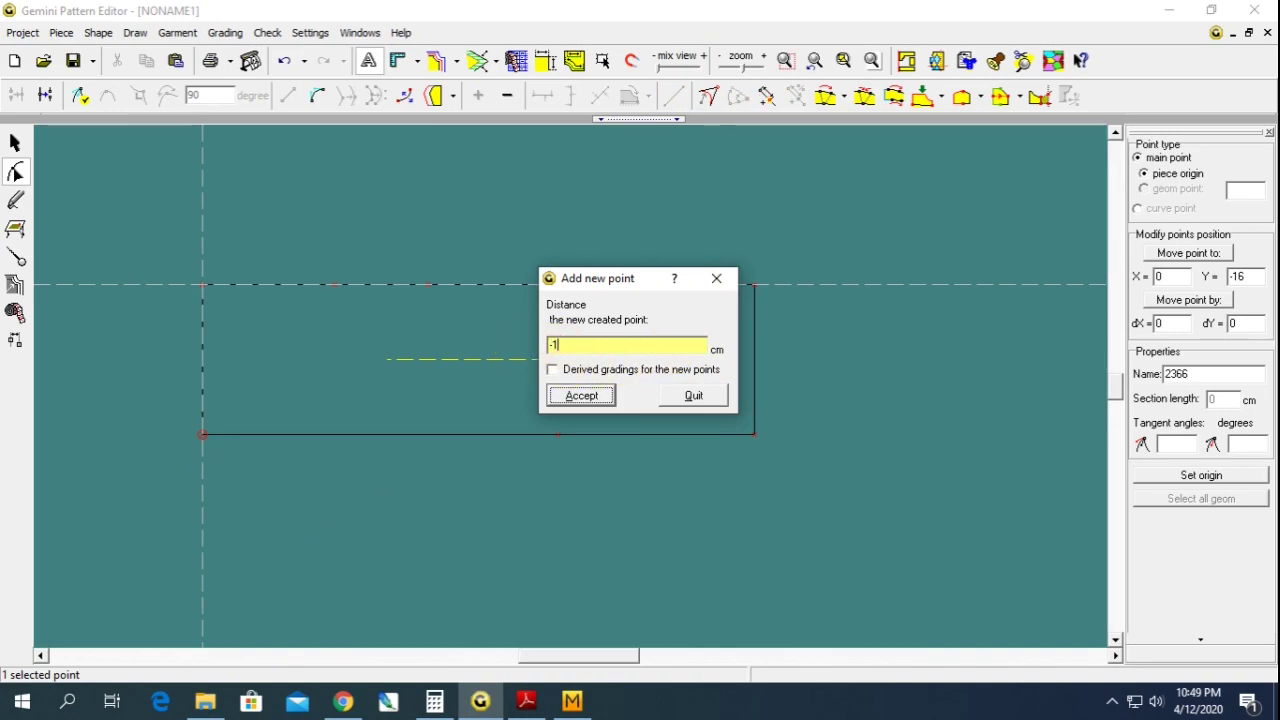
key(Return)
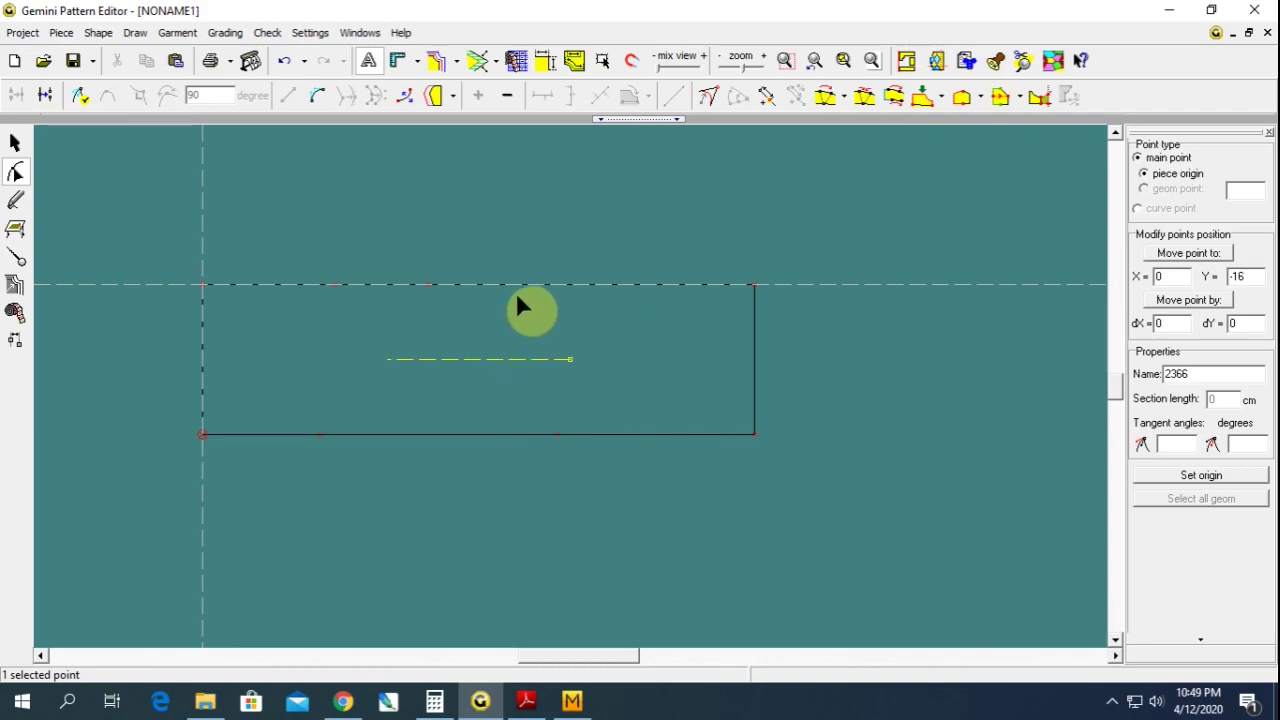
click(526, 702)
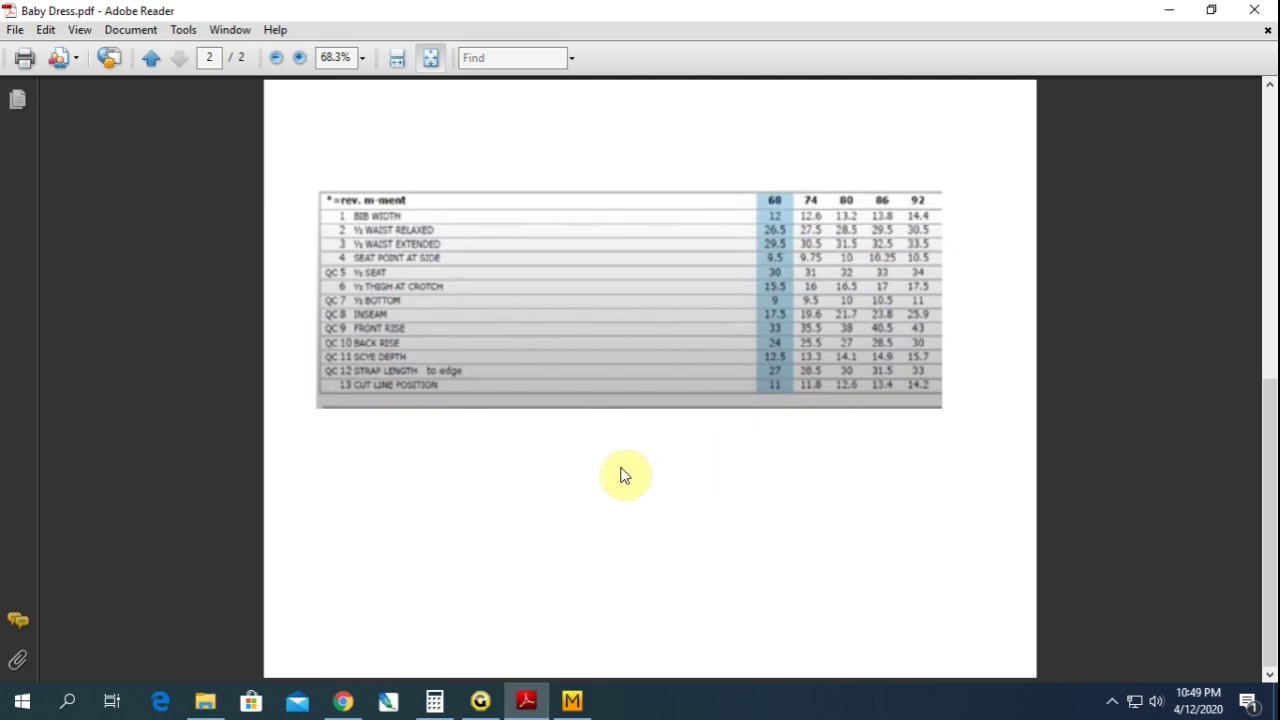
- Mark measurement 4 on the Baby Dress overalls diagram, then return to Gemini
scroll(535, 430, up, 1)
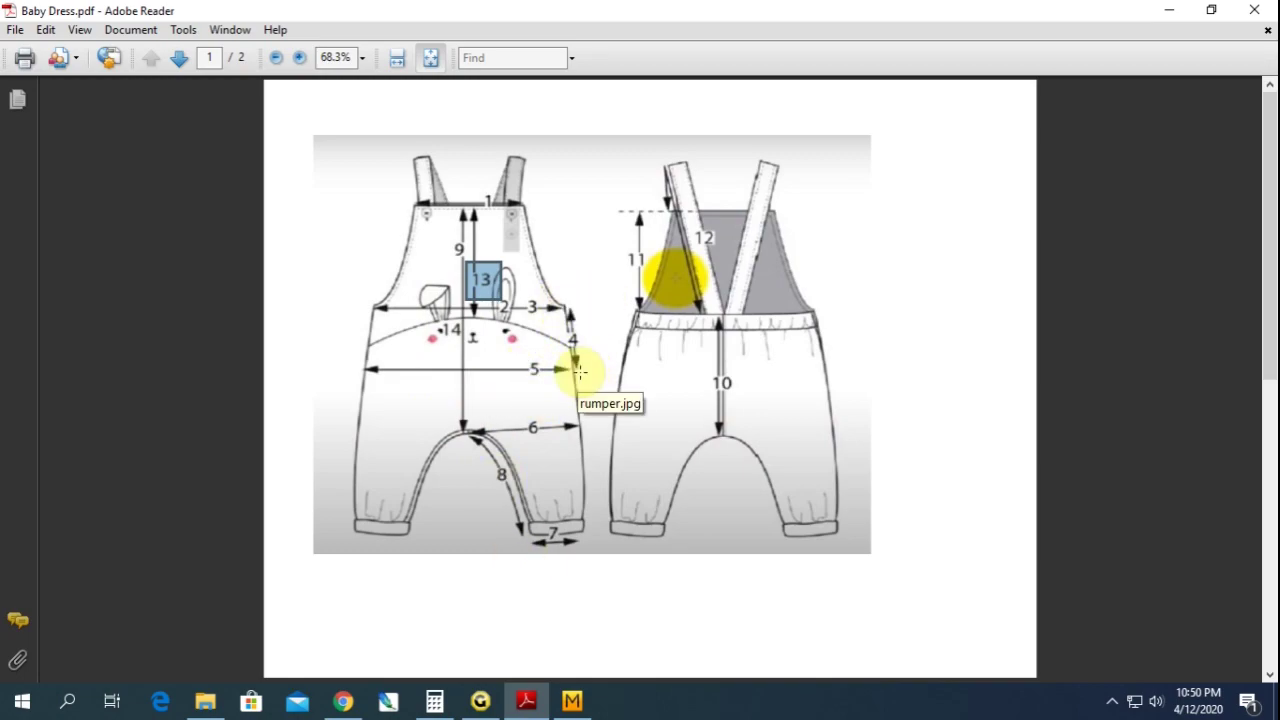
drag(585, 326, 561, 361)
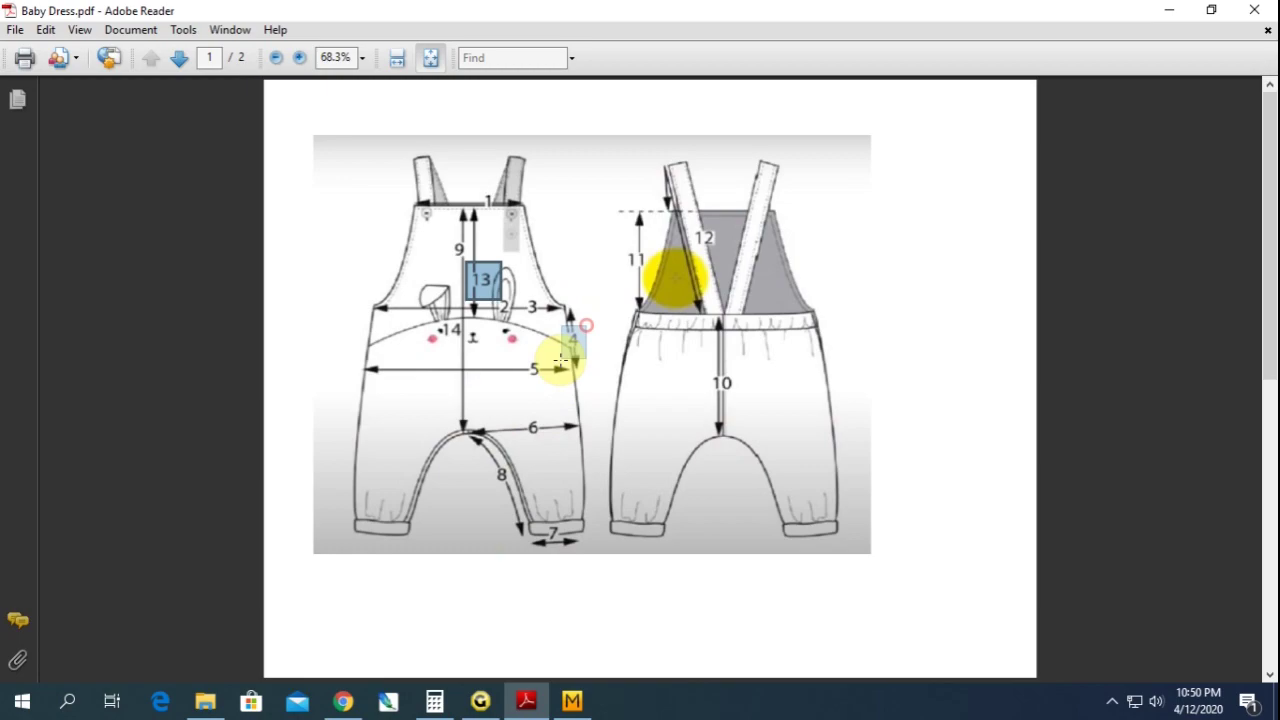
click(480, 699)
- Make the bottom-centre point of the rectangle piece the piece origin
click(424, 262)
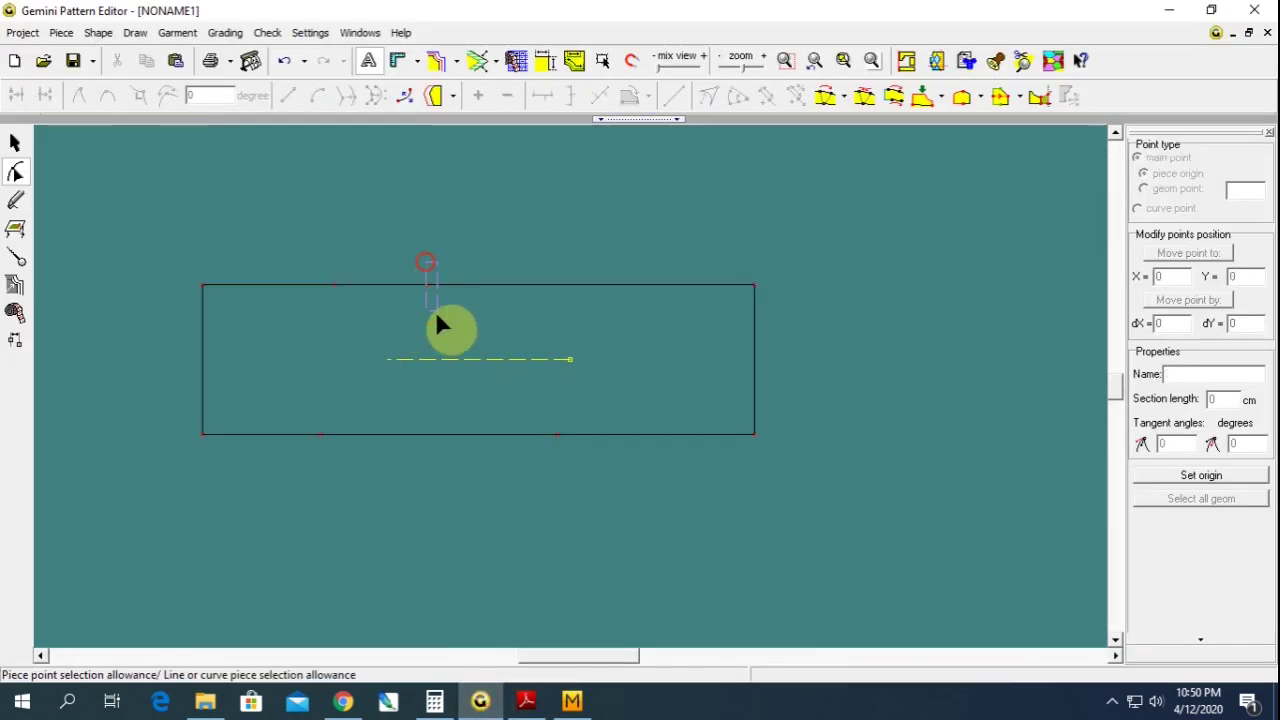
click(437, 433)
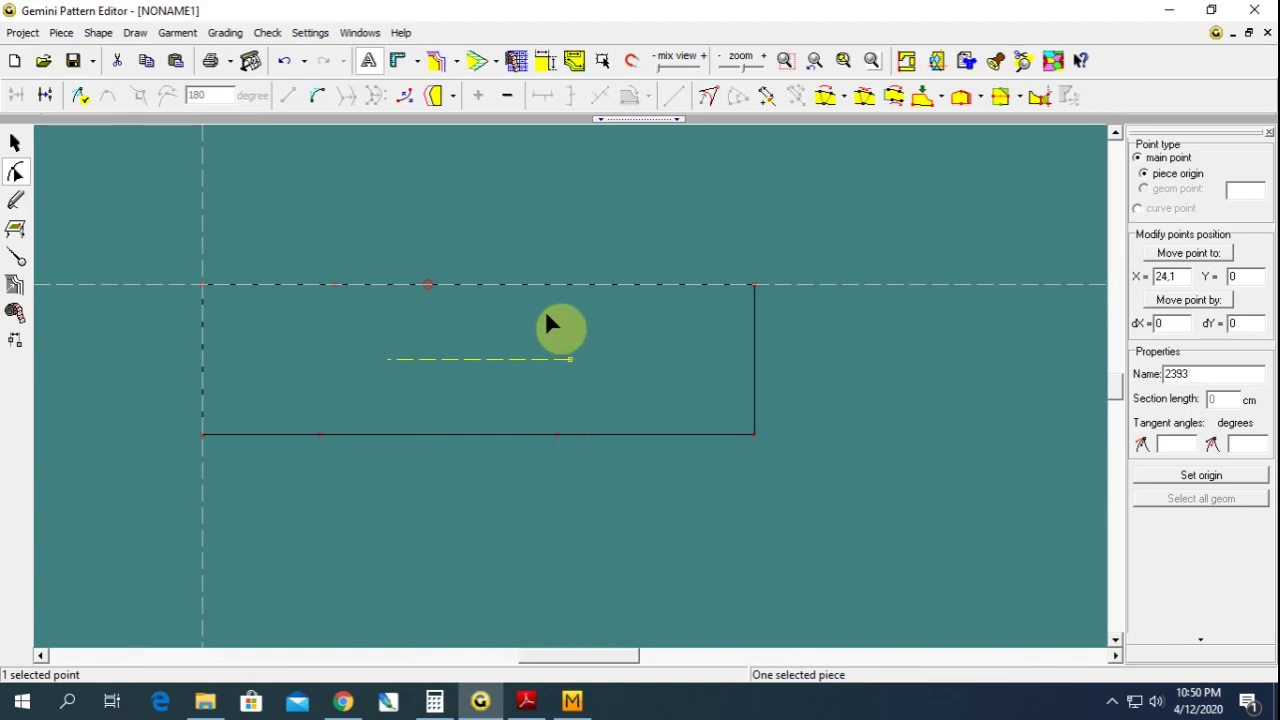
click(557, 434)
click(1201, 476)
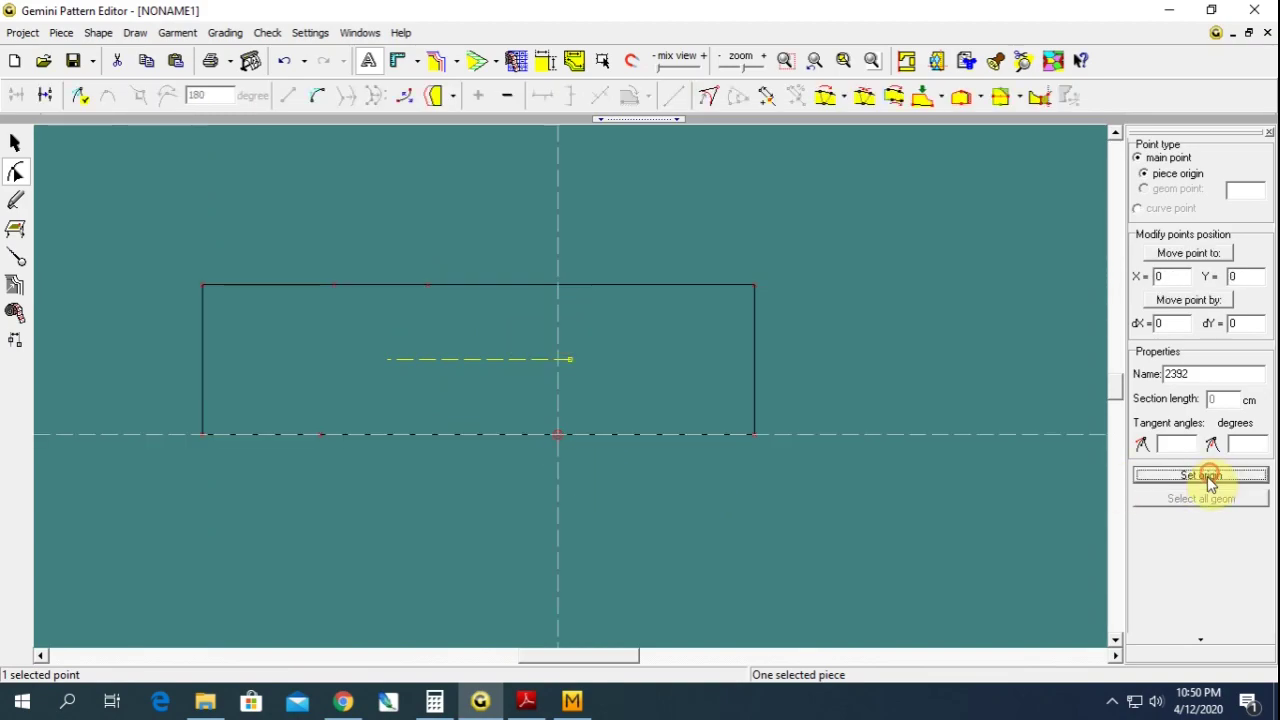
- Set the top-centre point's X coordinate to 0
click(557, 286)
click(557, 286)
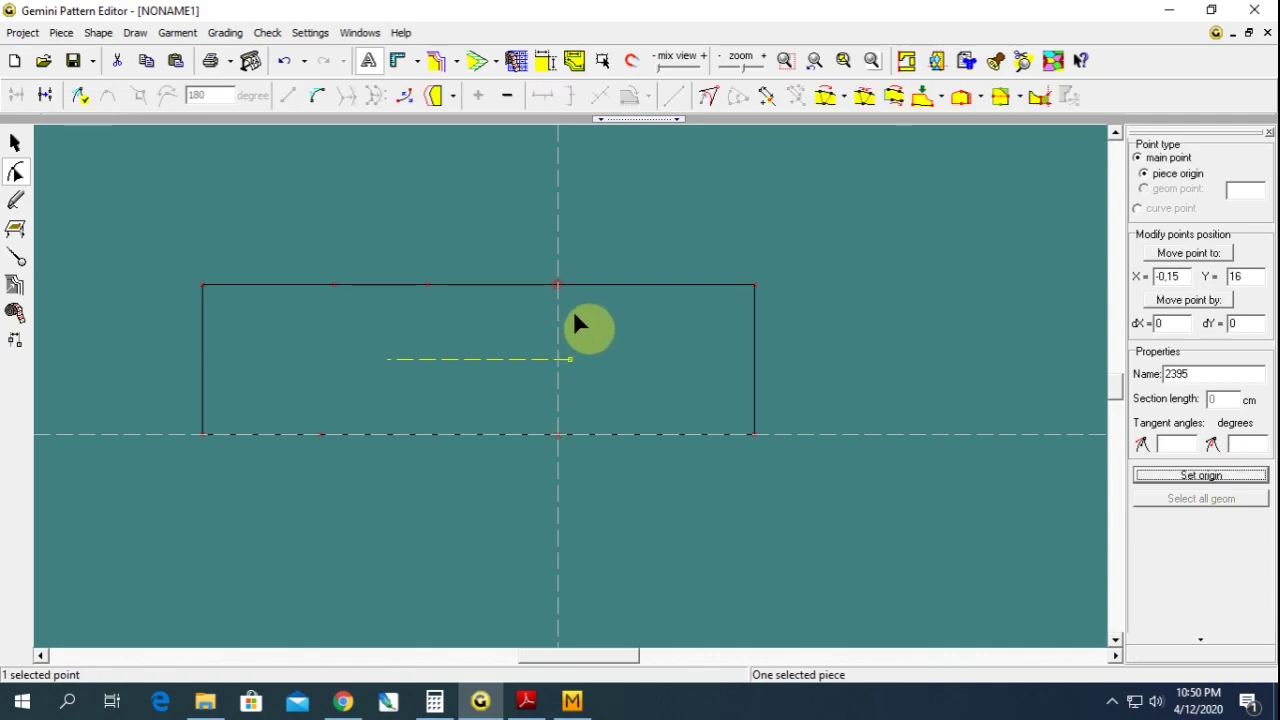
double_click(1168, 277)
text(0)
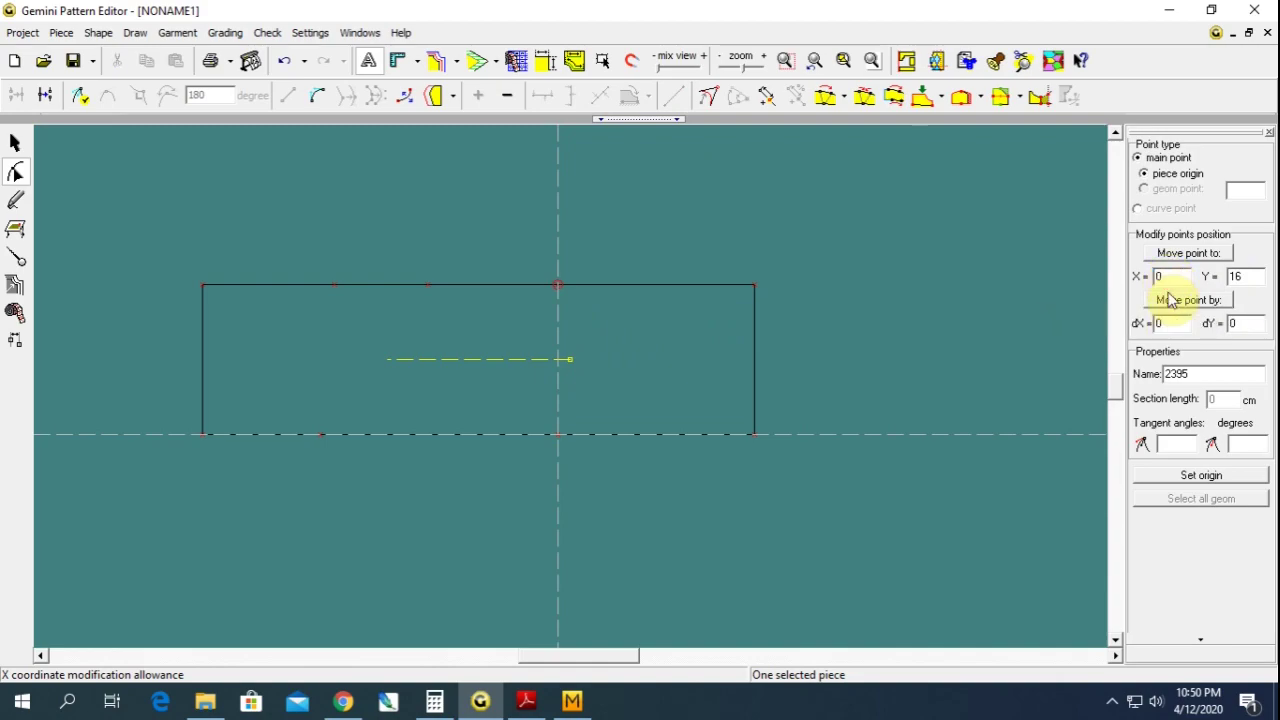
click(1170, 300)
click(824, 457)
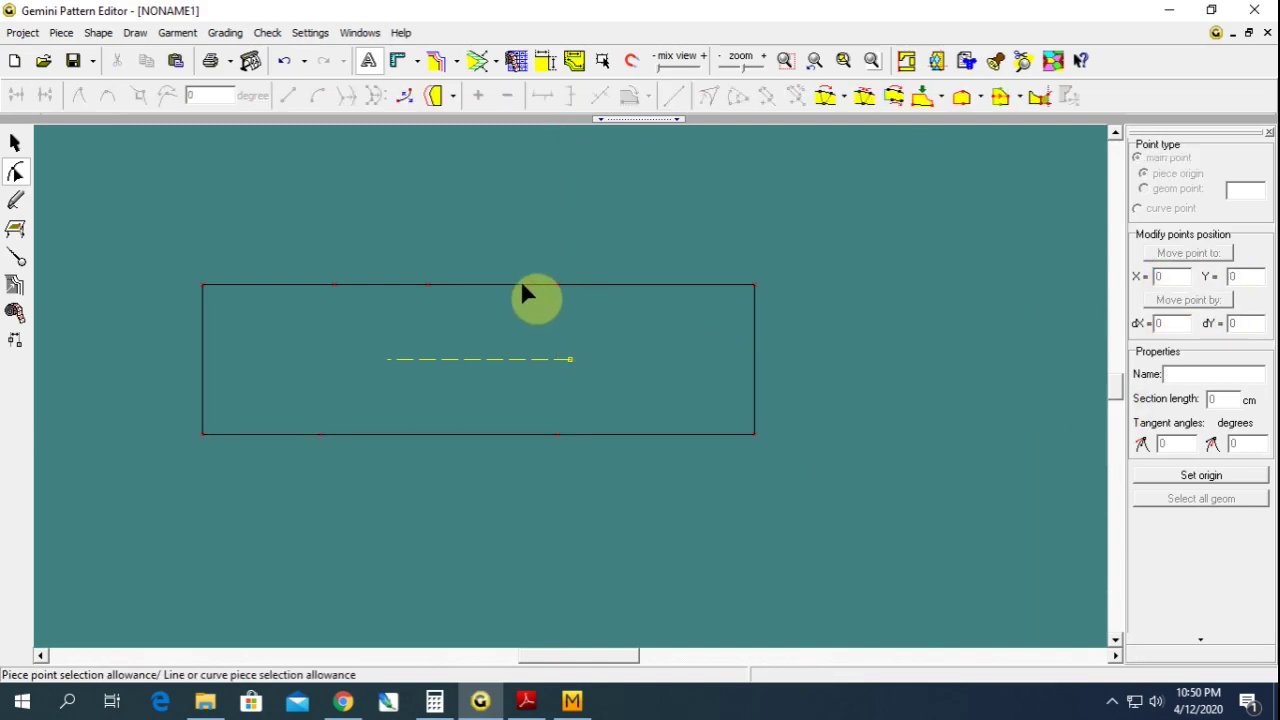
- Check the lengths of the left and right sections of the top and bottom edges
click(523, 286)
click(376, 284)
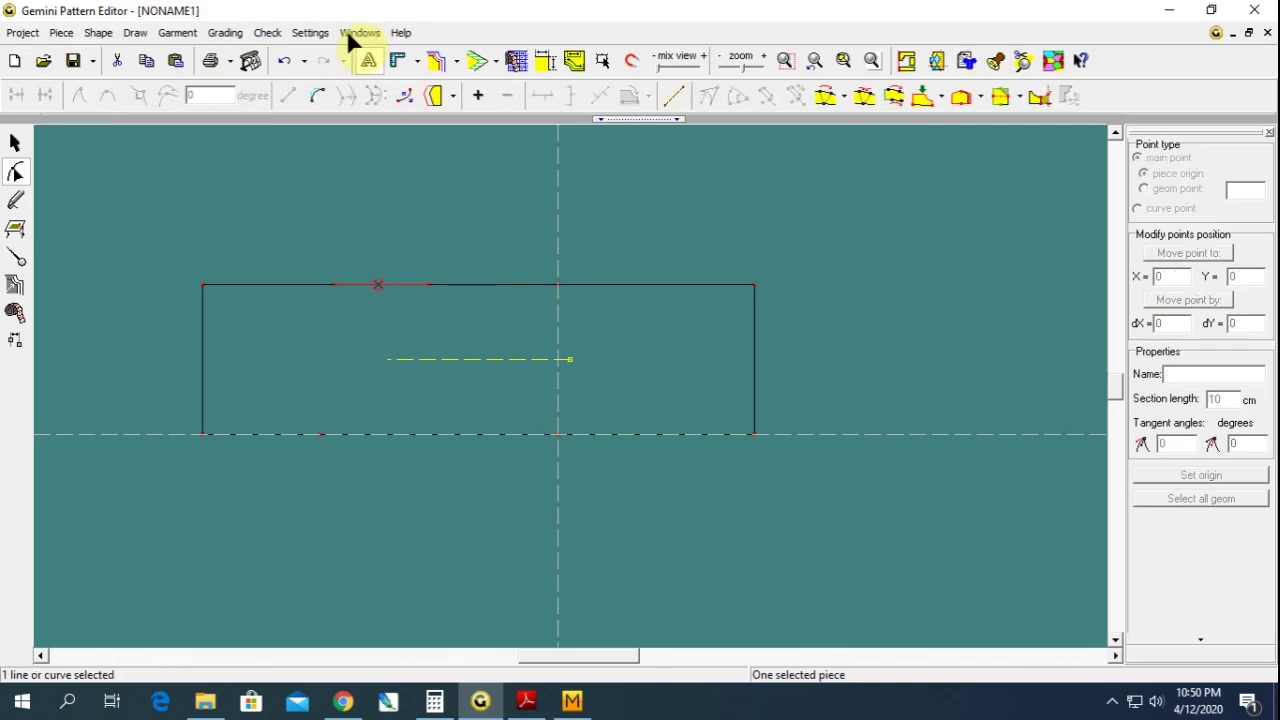
click(558, 285)
click(602, 285)
click(557, 434)
click(656, 434)
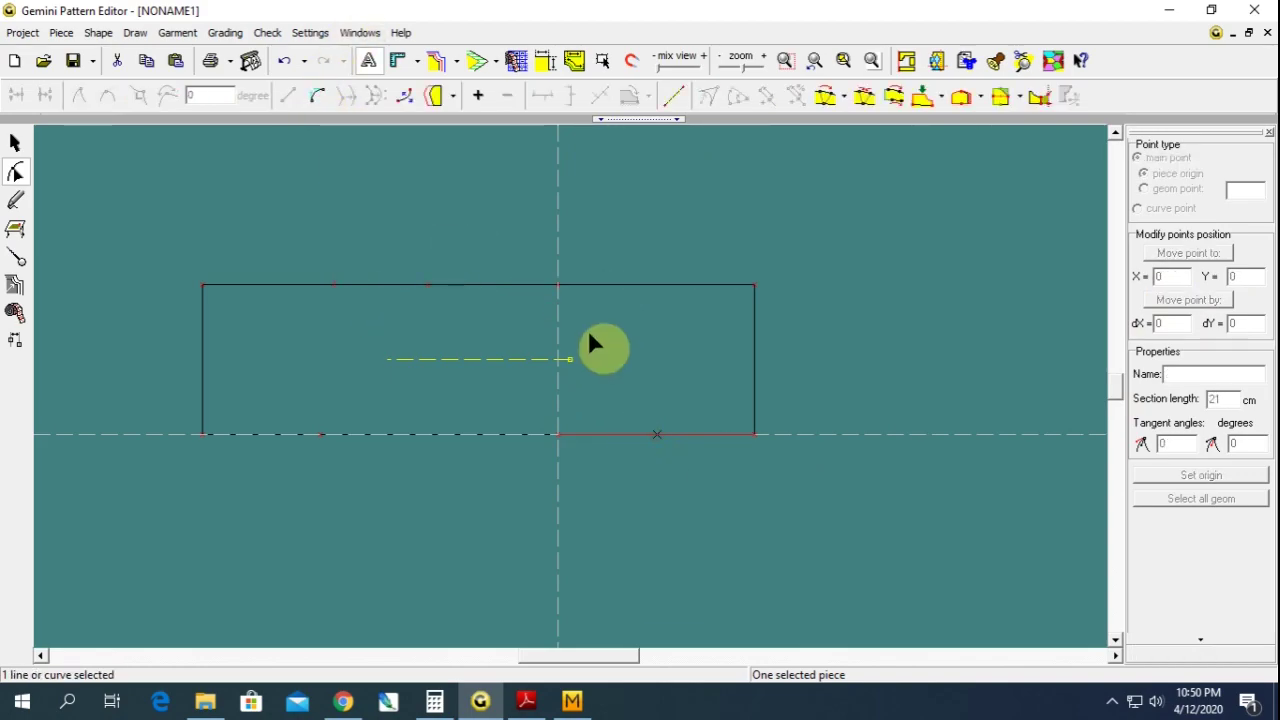
click(317, 94)
click(837, 334)
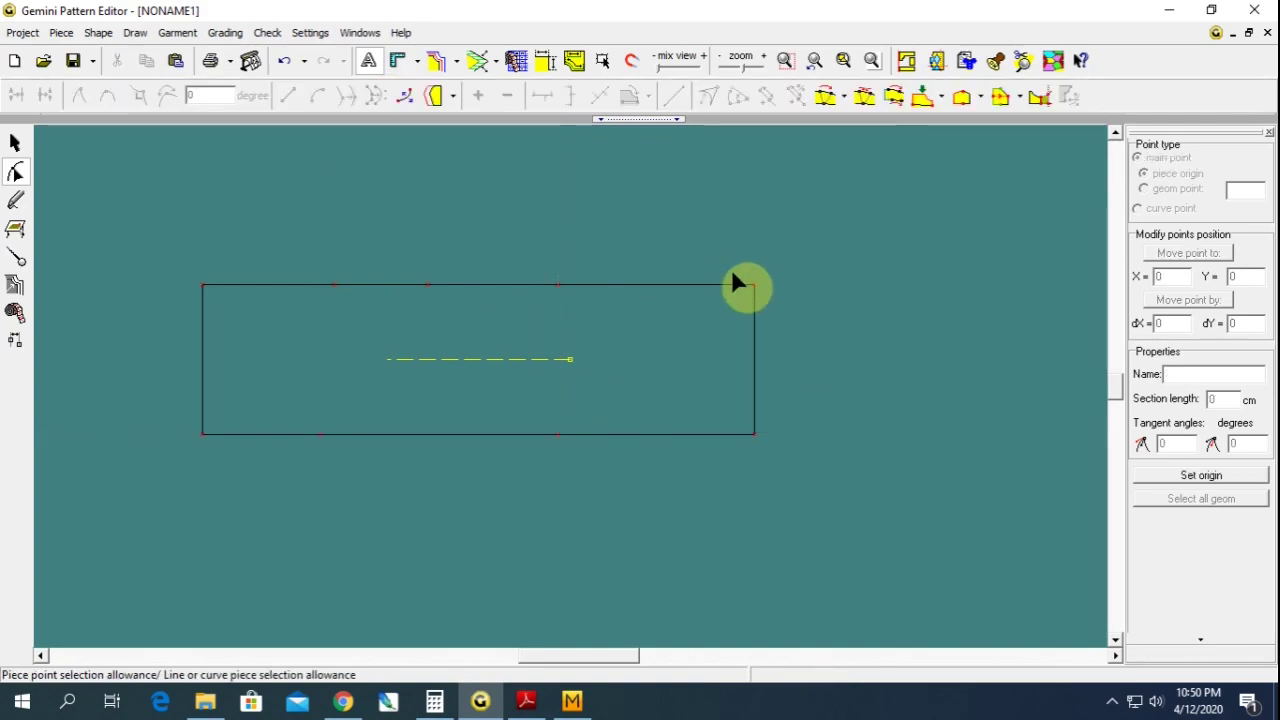
- Lower the top-right corner point to Y 15, sloping the top edge
drag(732, 256, 779, 328)
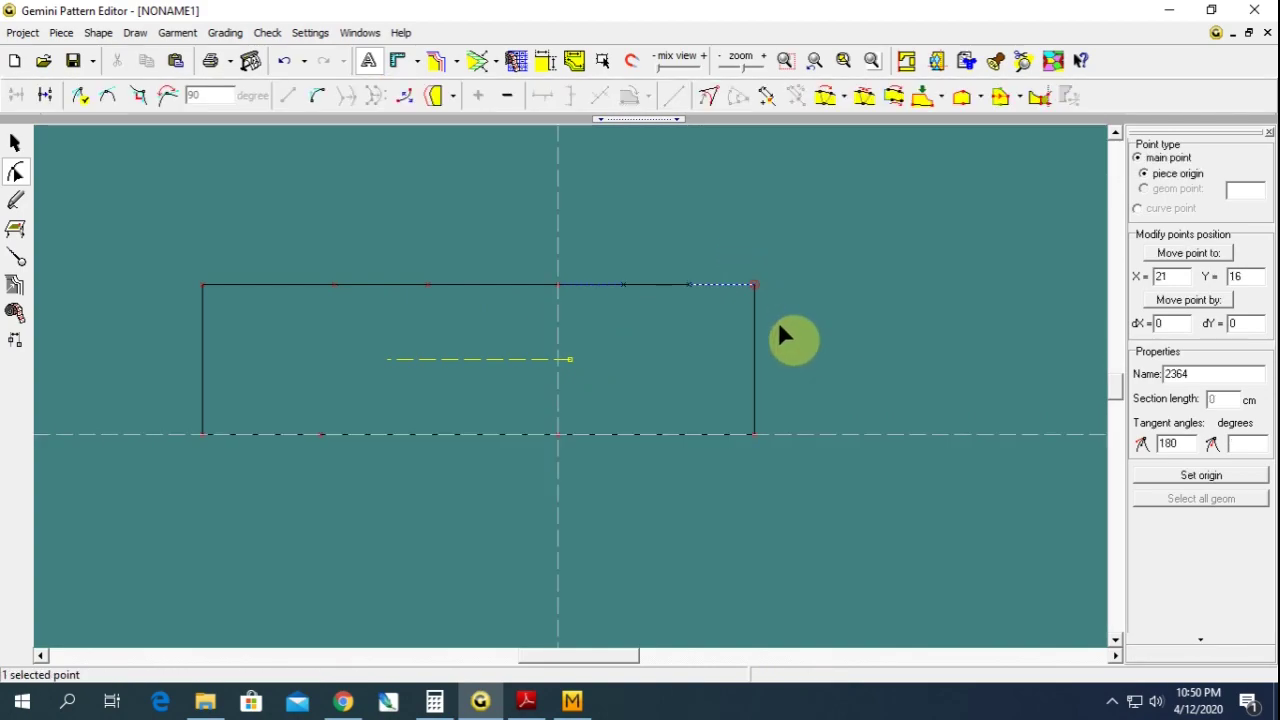
key(Down)
click(785, 360)
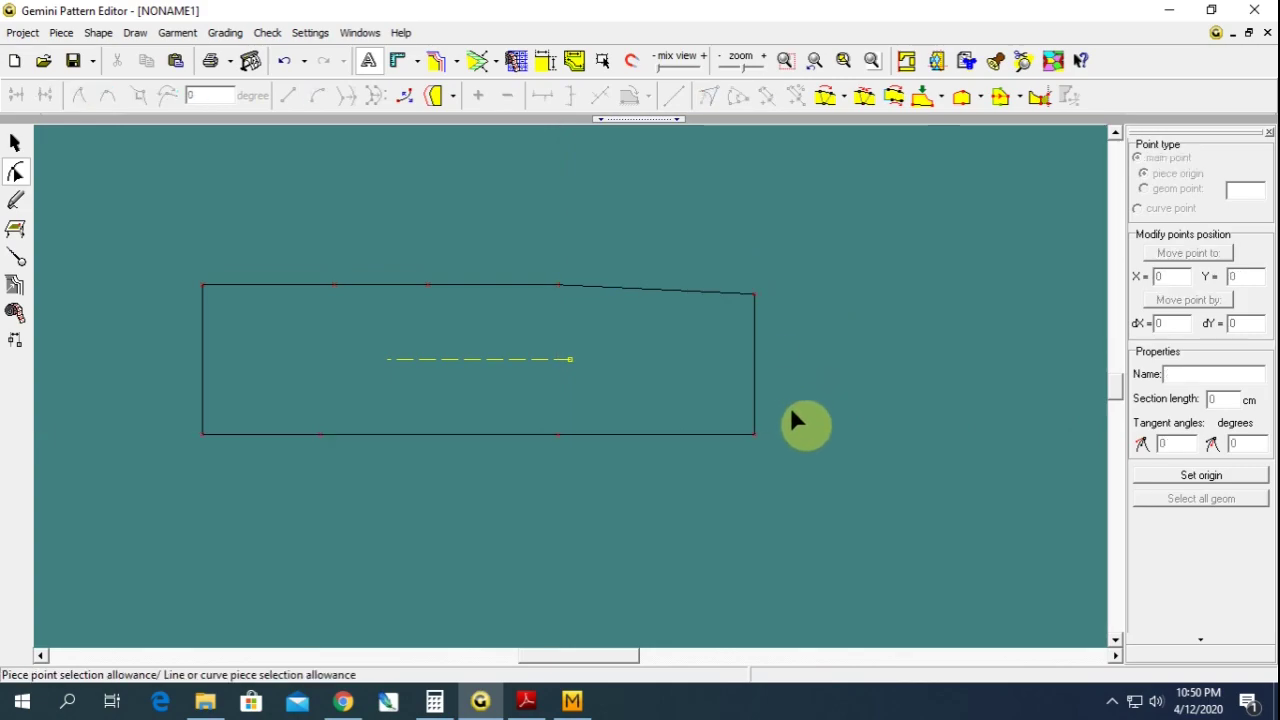
drag(727, 453, 724, 454)
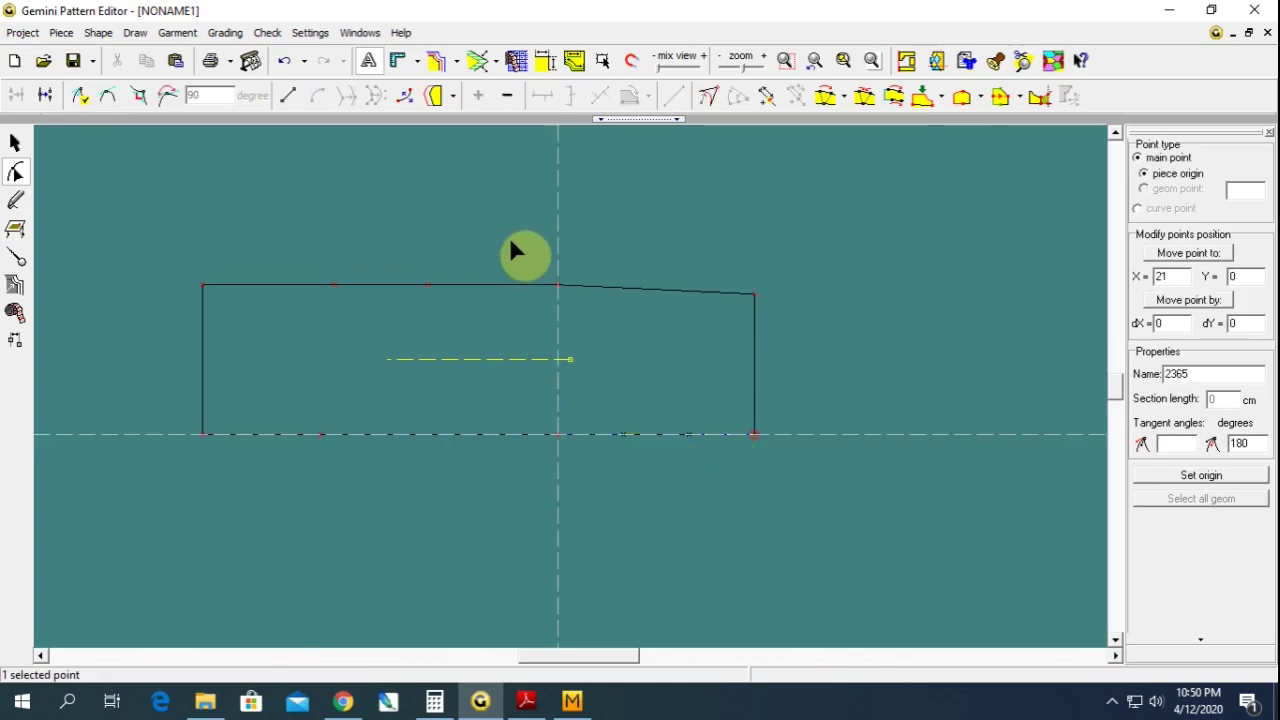
drag(533, 246, 592, 335)
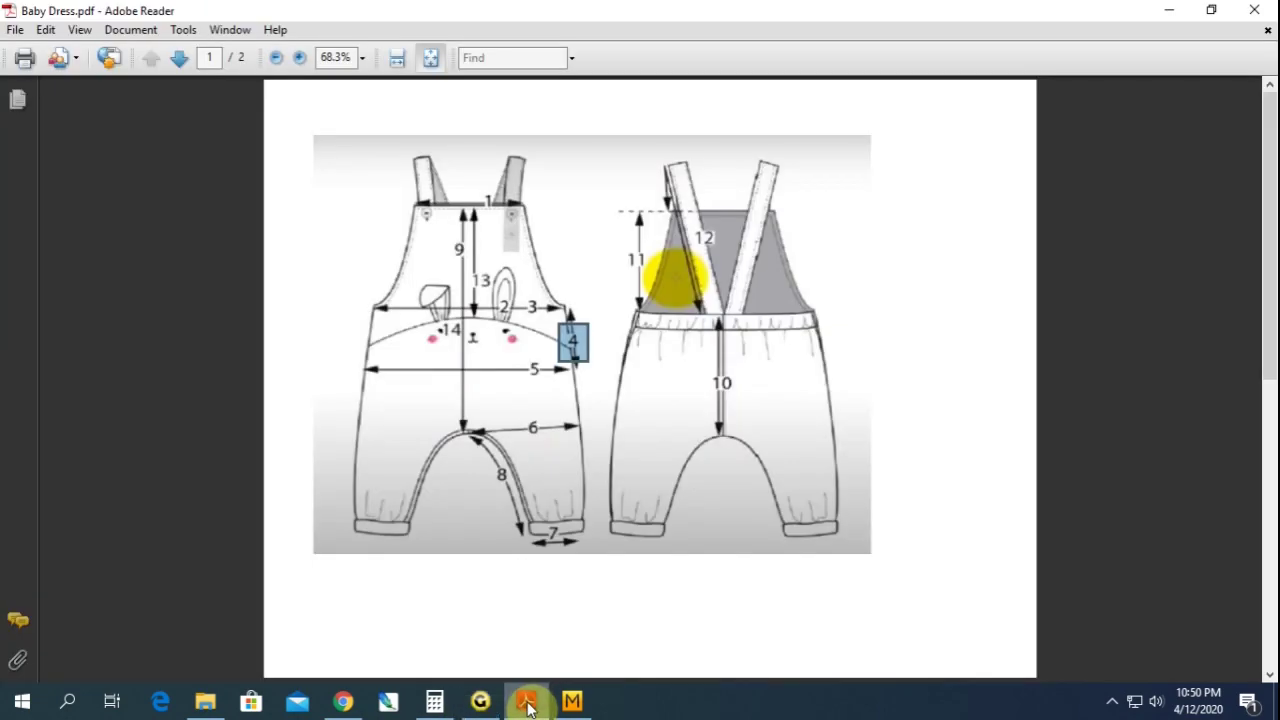
- Check the page 2 size table in Baby Dress.pdf, then return to Gemini
click(526, 700)
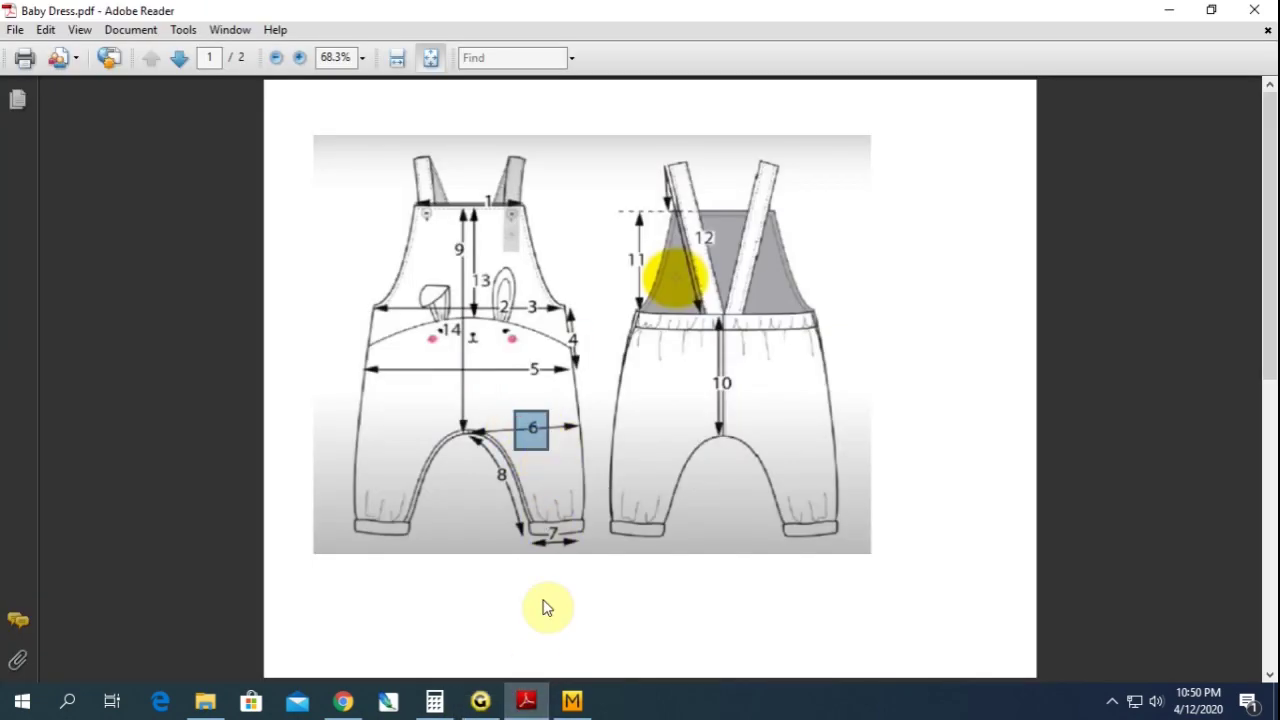
click(531, 702)
click(531, 702)
scroll(617, 572, down, 2)
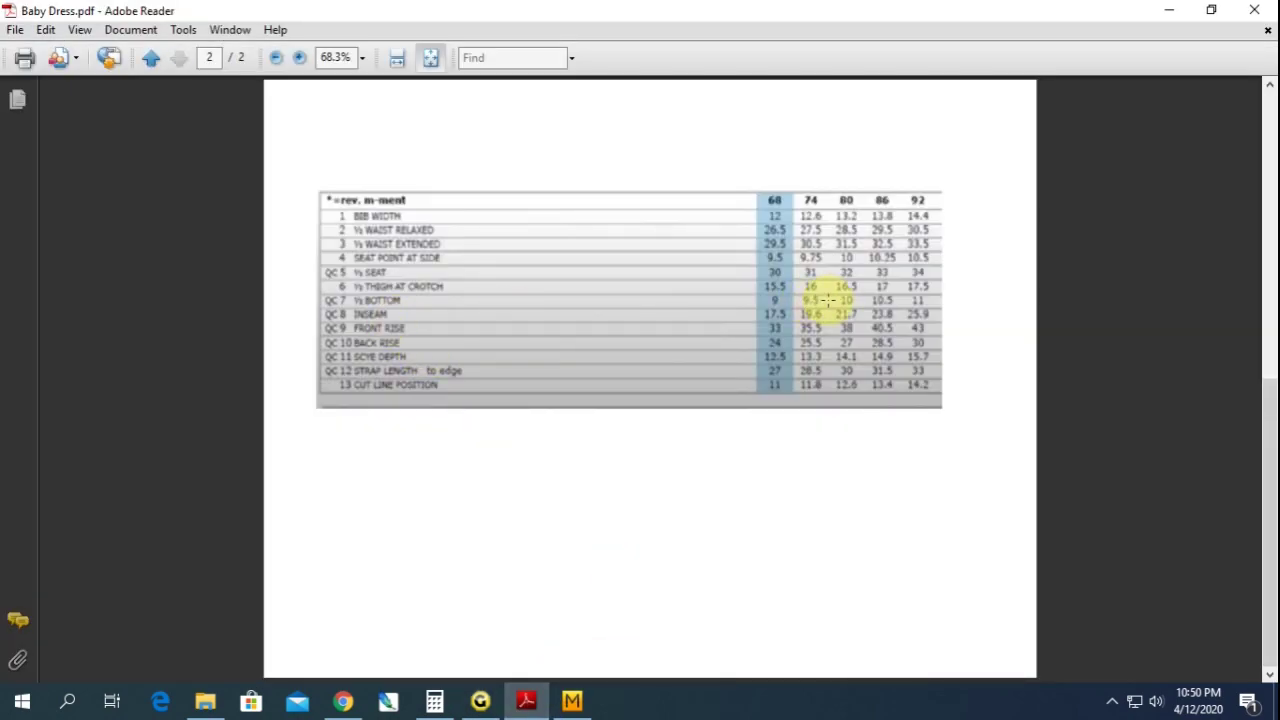
click(480, 702)
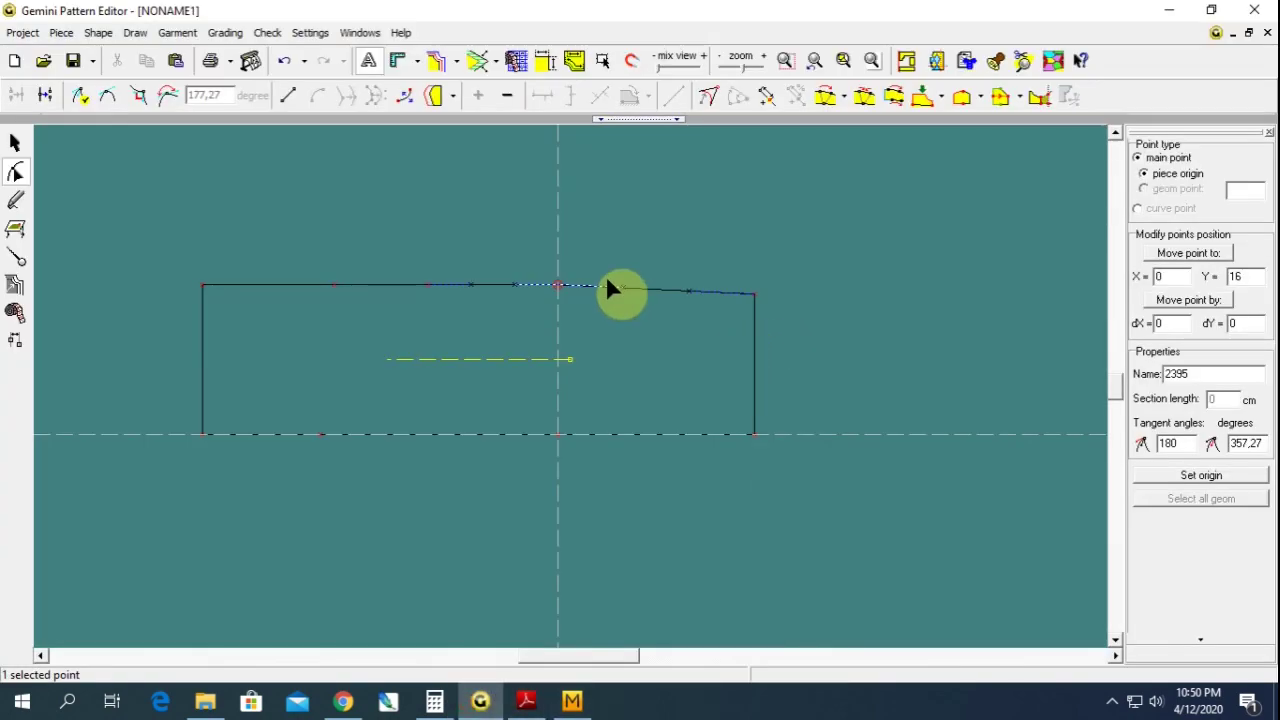
- Raise the top-centre point to Y 16.5
click(1237, 277)
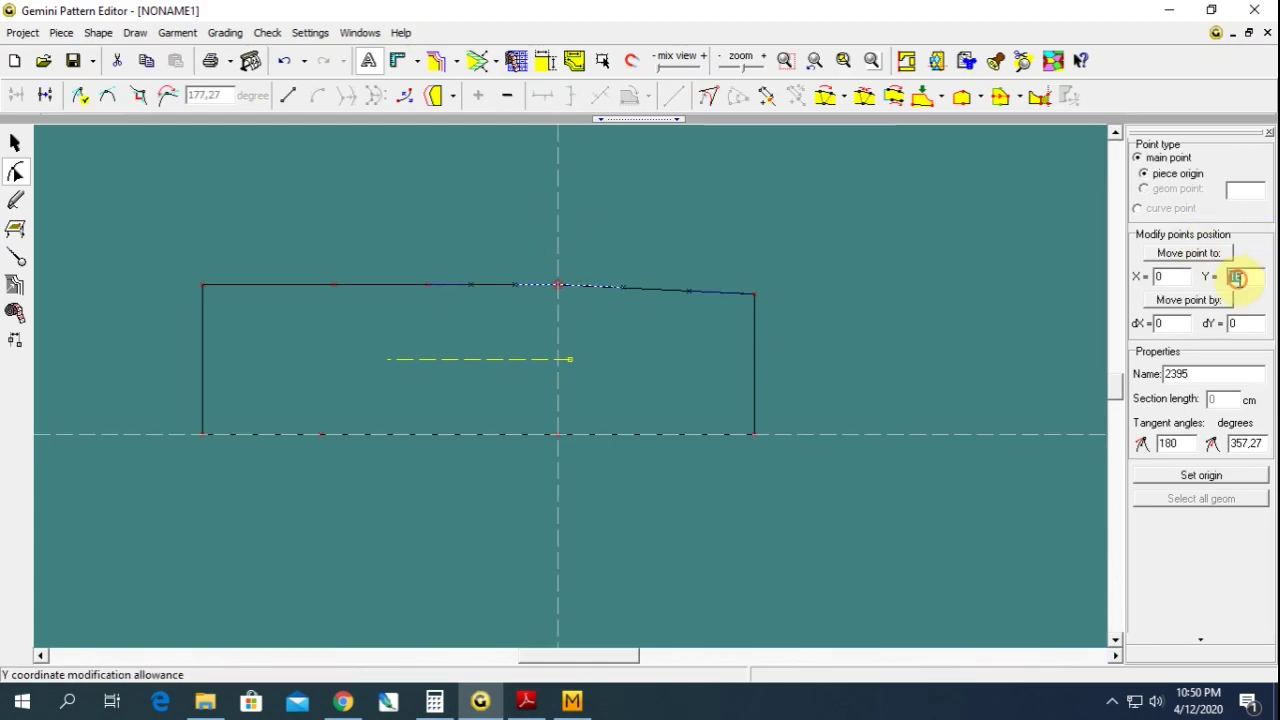
text(16,5)
key(Return)
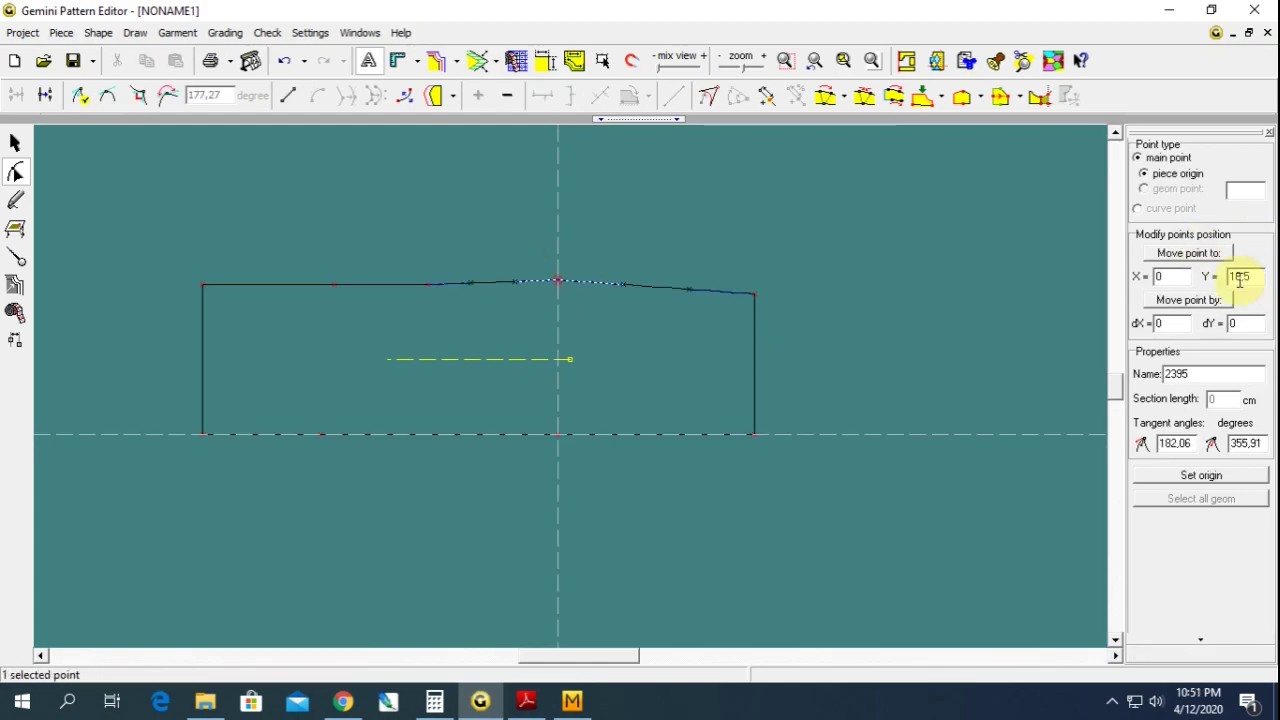
click(743, 267)
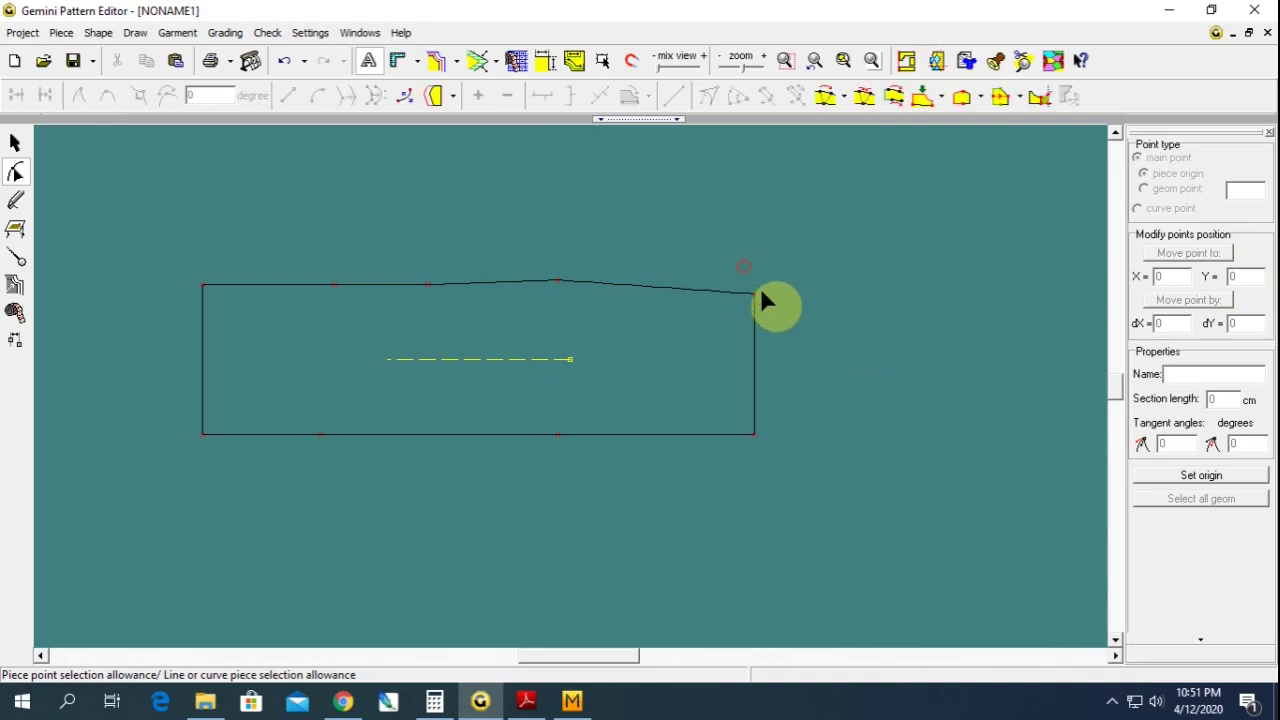
- Start adding a new point from the top-right corner, consulting the size table first
click(760, 300)
click(766, 97)
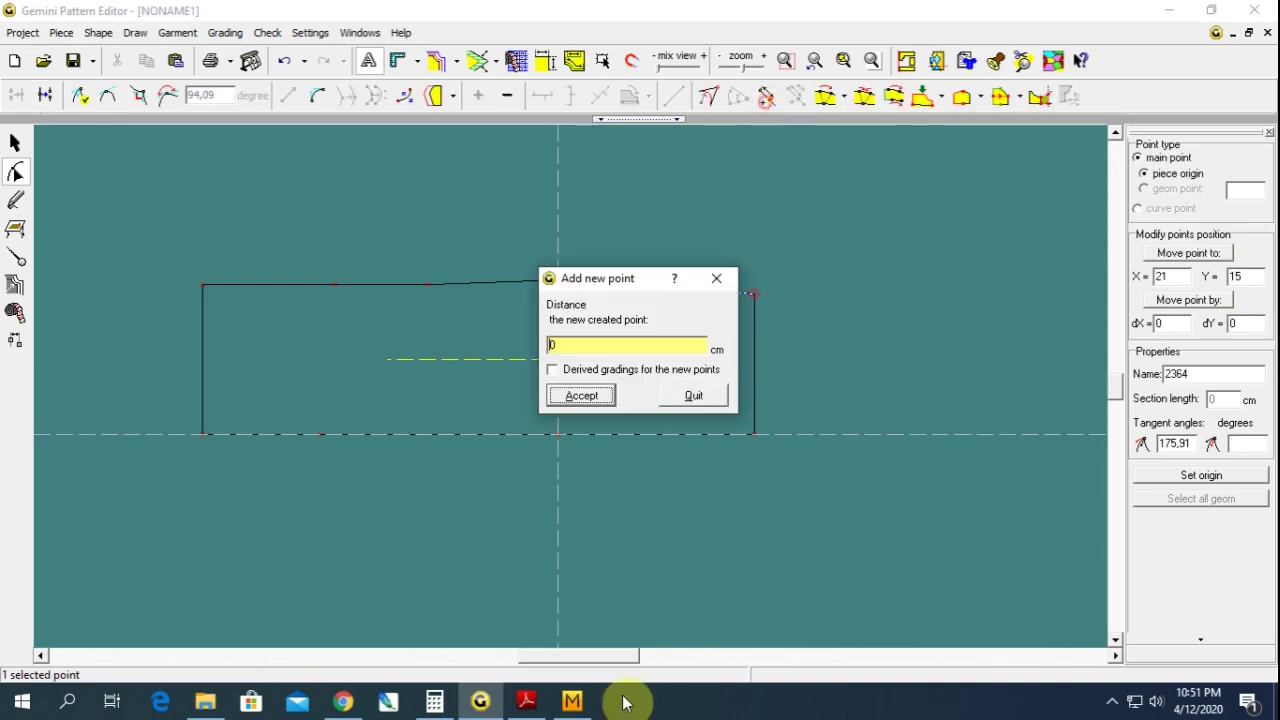
click(525, 703)
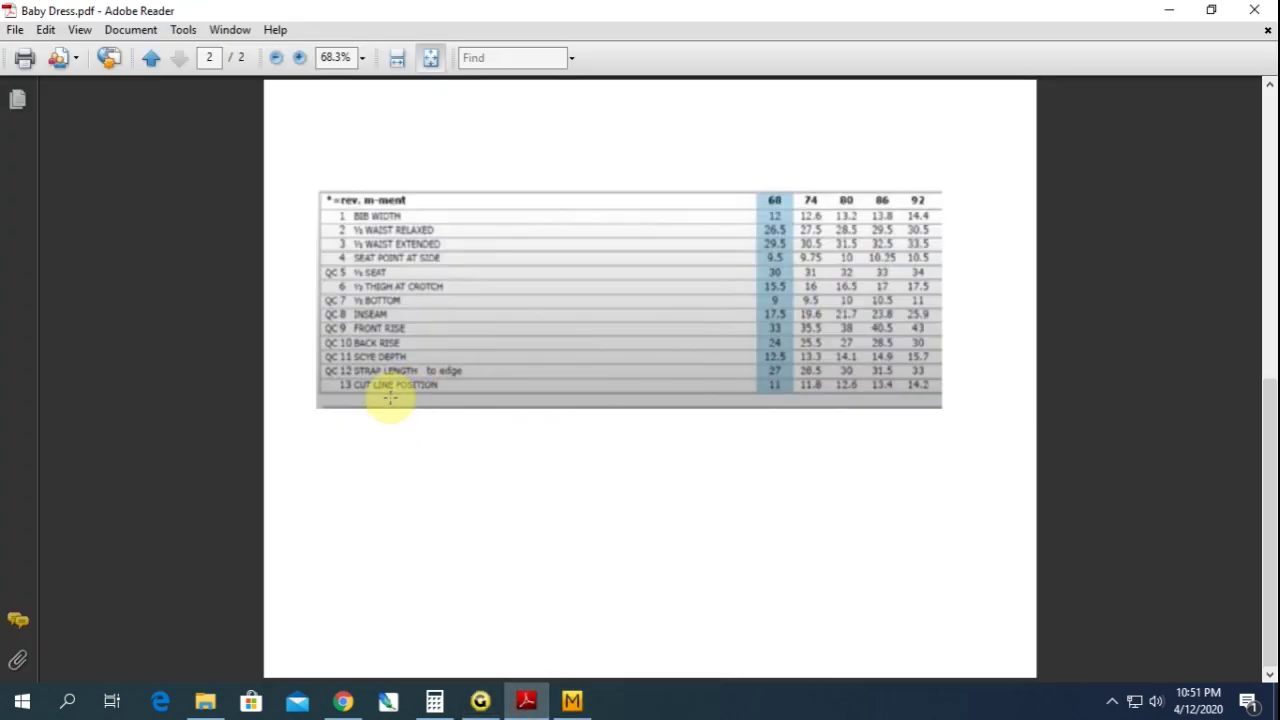
scroll(416, 407, up, 1)
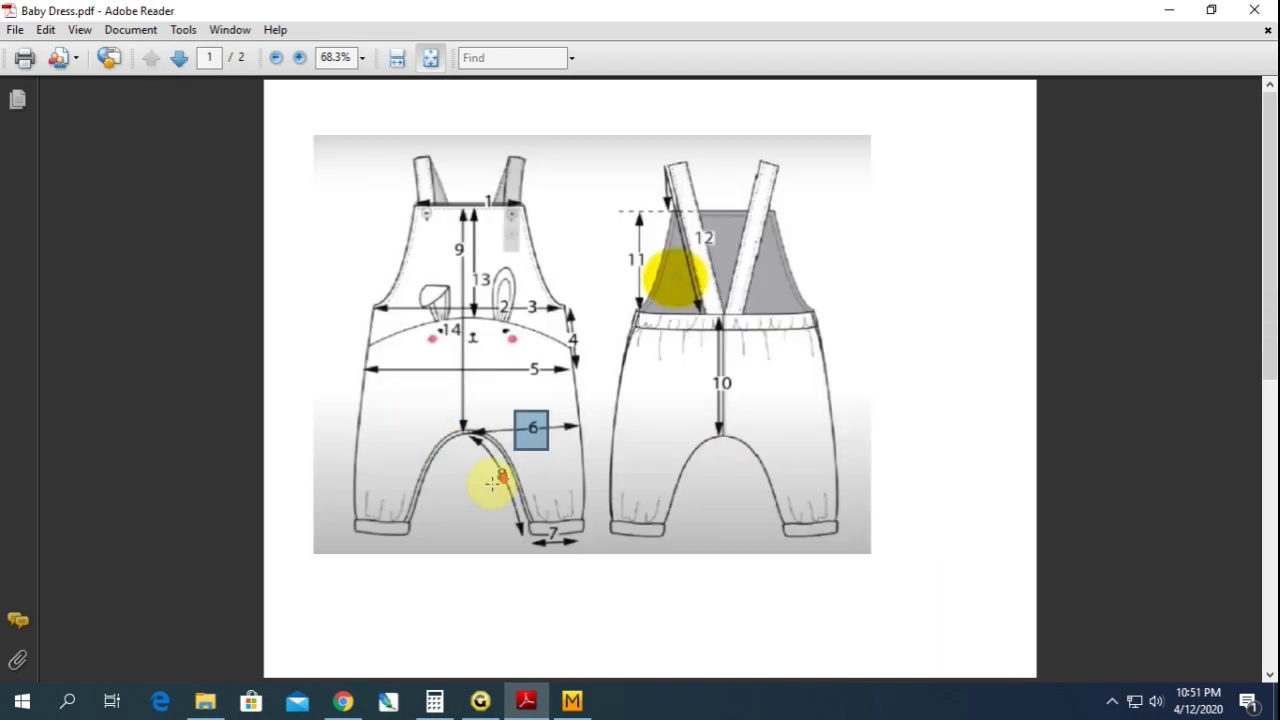
scroll(491, 486, down, 1)
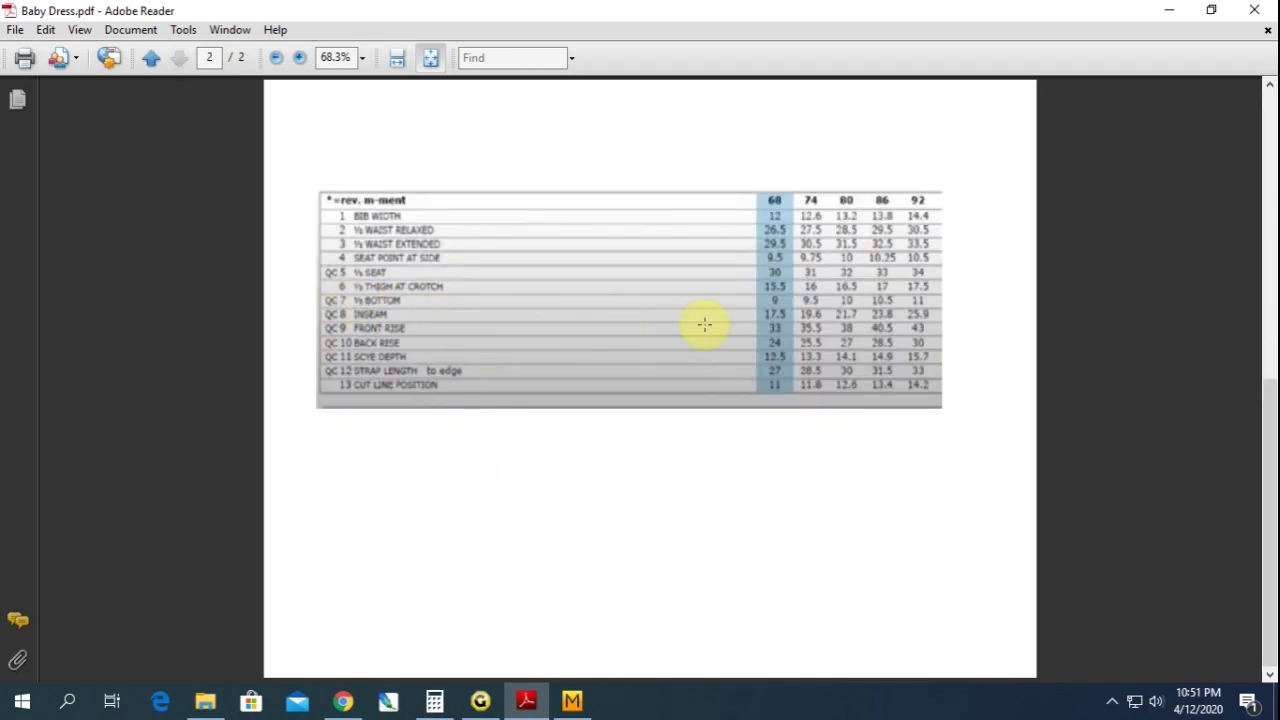
click(481, 700)
- Add the new point 1 cm from the corner
drag(598, 341, 546, 344)
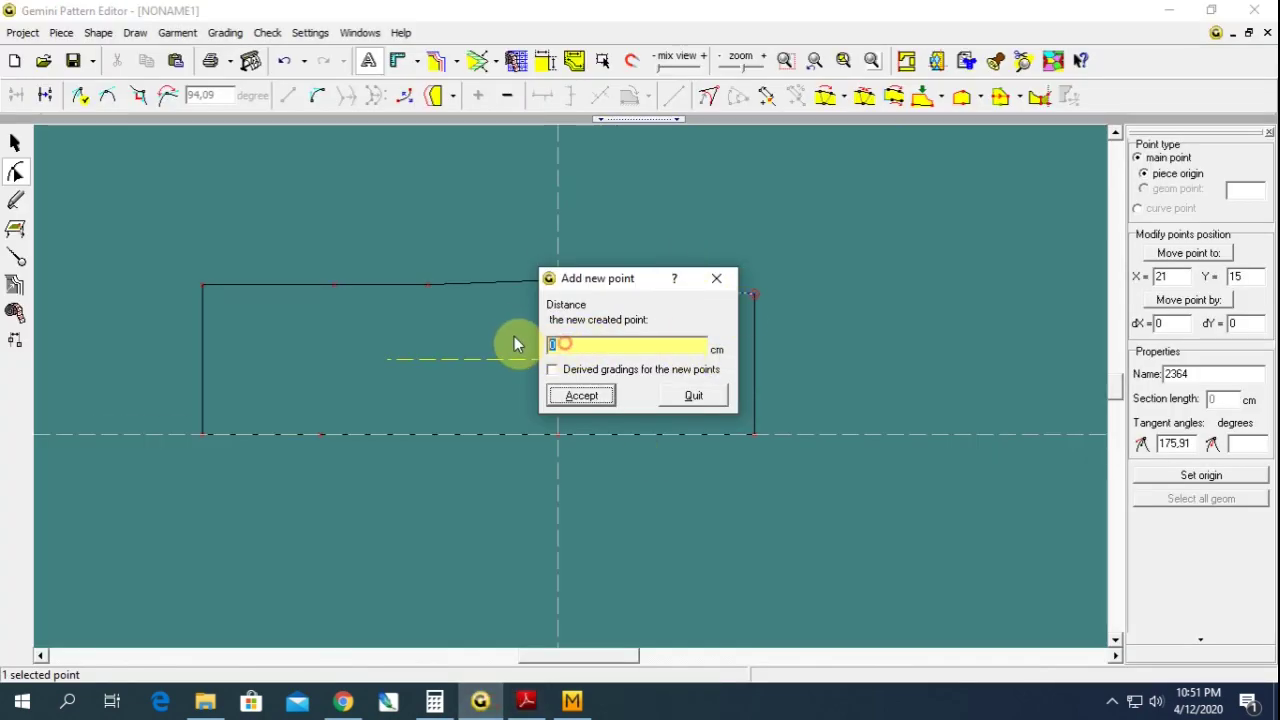
text(1)
key(Return)
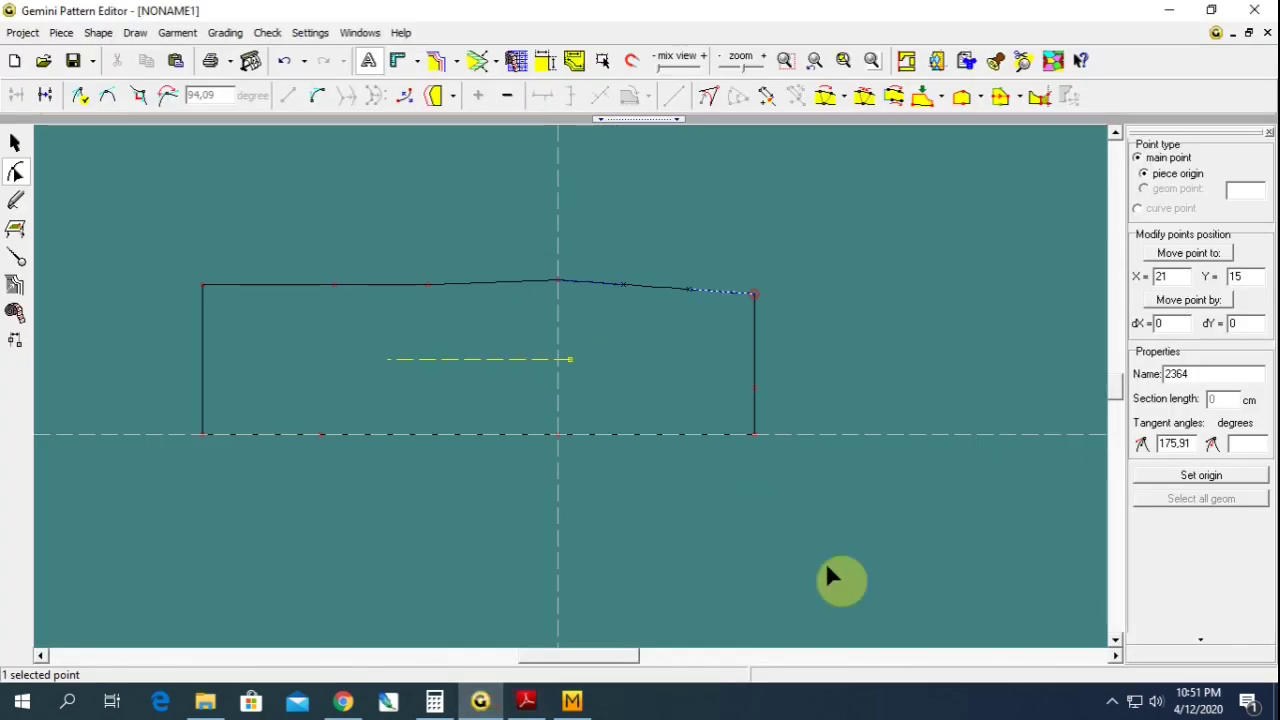
- Round the bottom-right corner into a long curve sweeping to the bottom-centre point
click(752, 430)
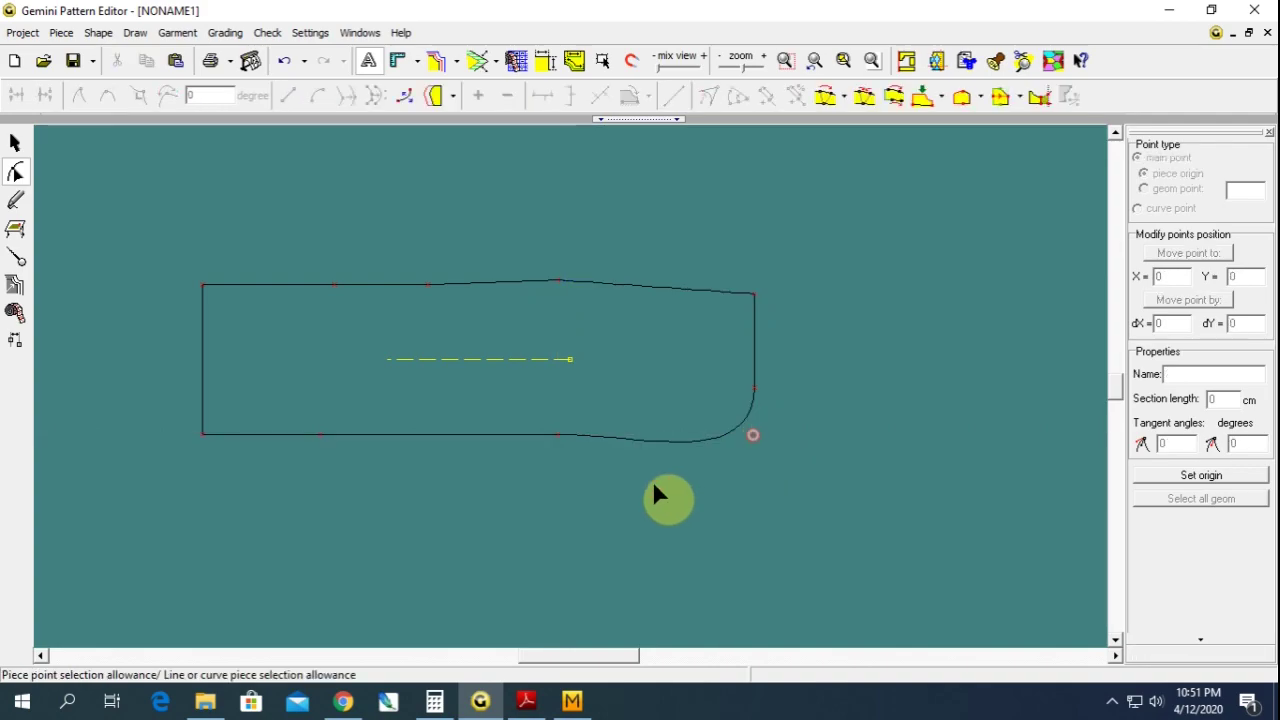
click(710, 436)
drag(710, 436, 677, 390)
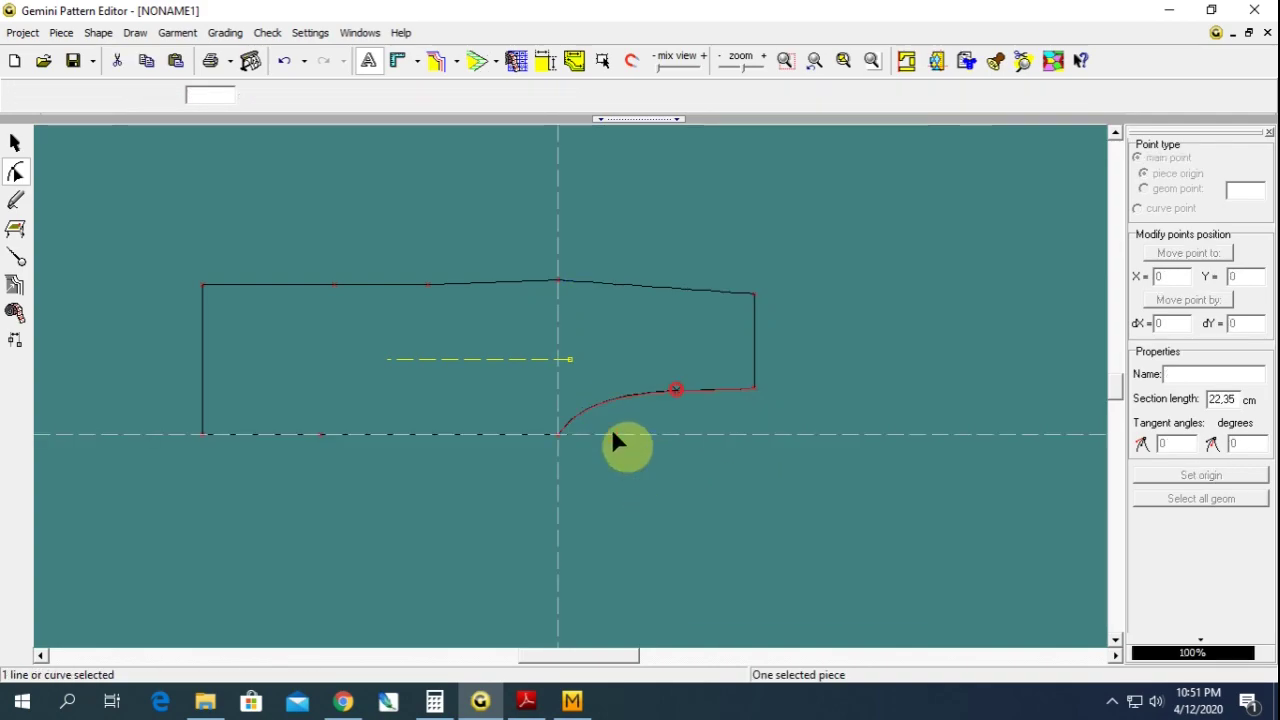
mouse_move(610, 435)
mouse_down()
mouse_move(512, 463)
mouse_move(527, 410)
mouse_up()
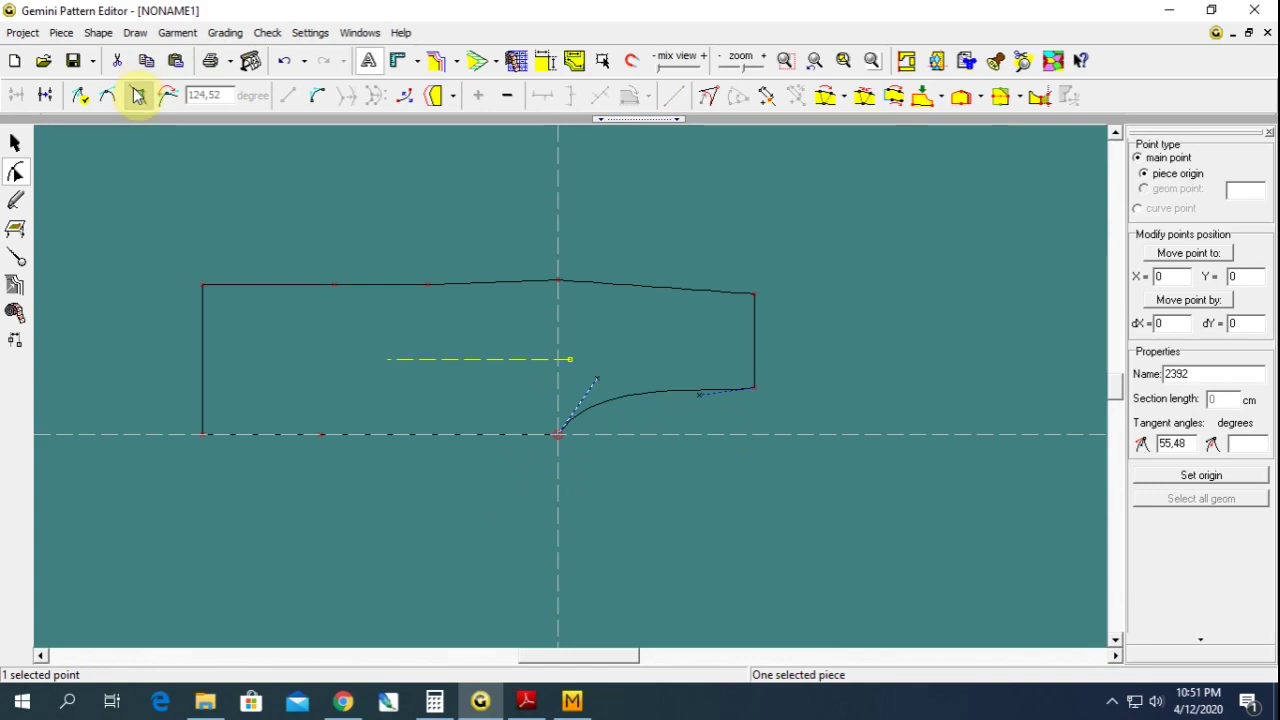
scroll(557, 448, up, 1)
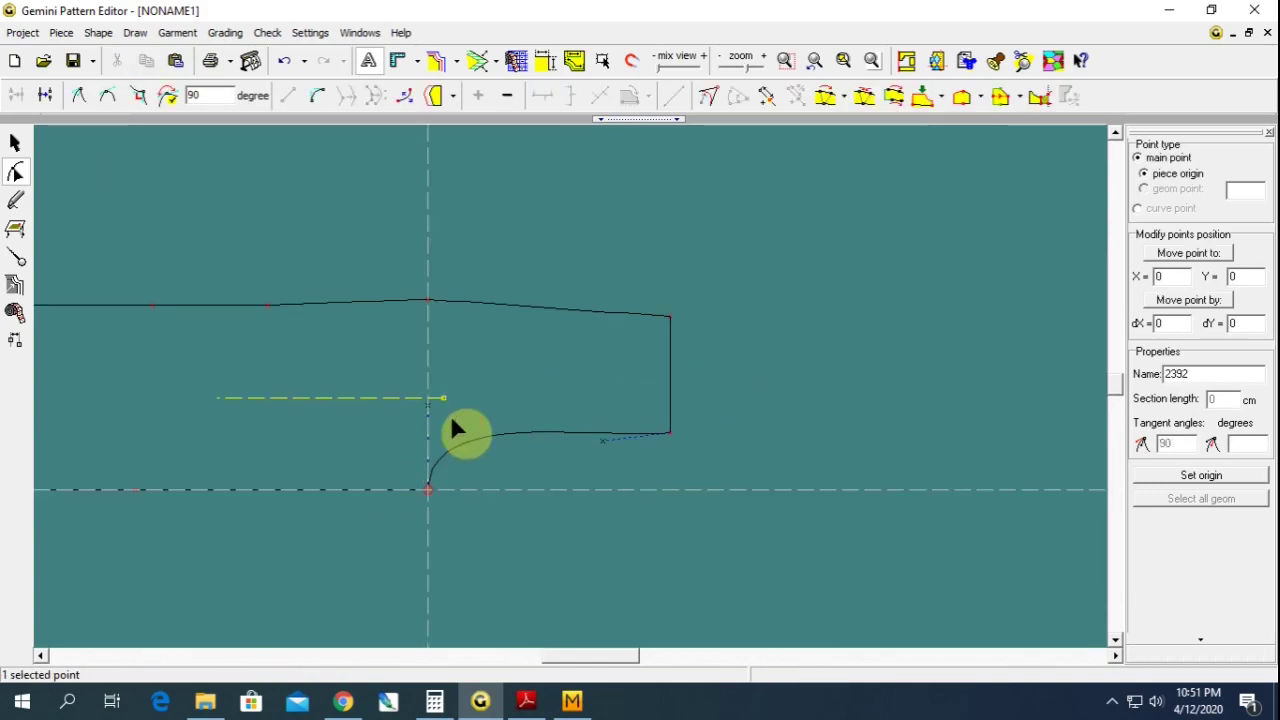
drag(443, 422, 428, 471)
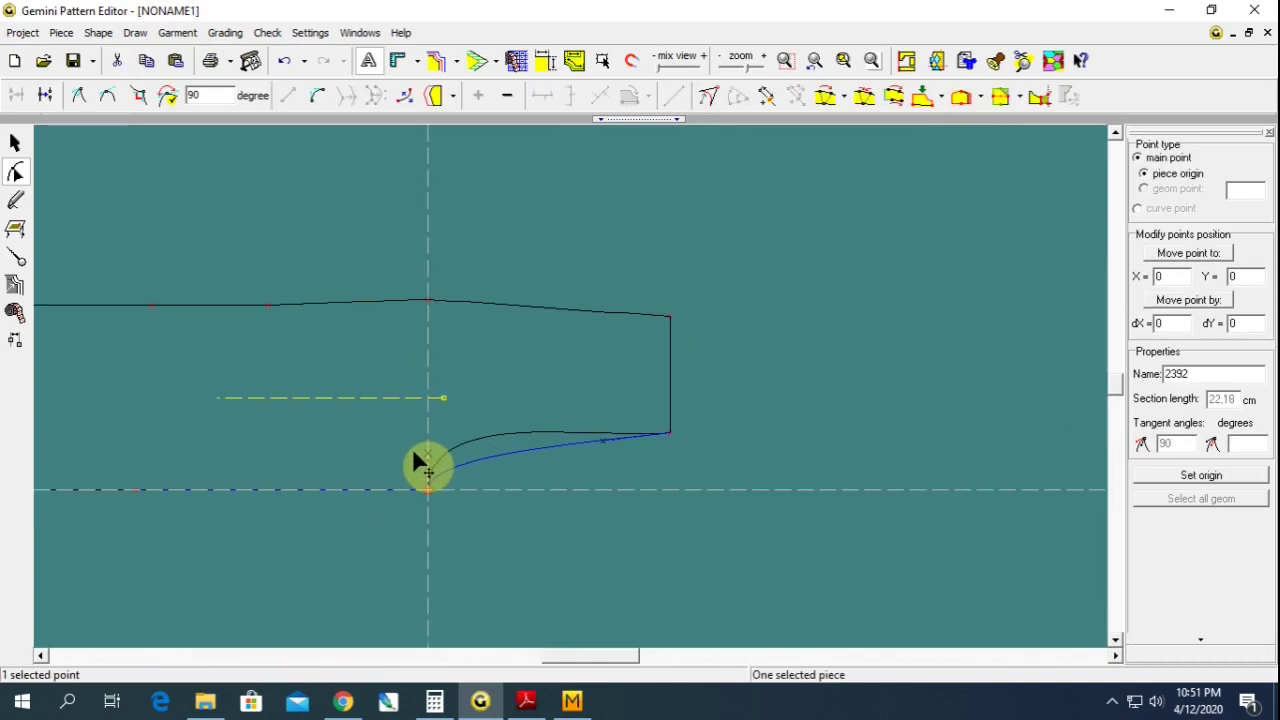
click(611, 483)
- Select the waist point on the top edge at X -23.9
click(668, 434)
click(654, 258)
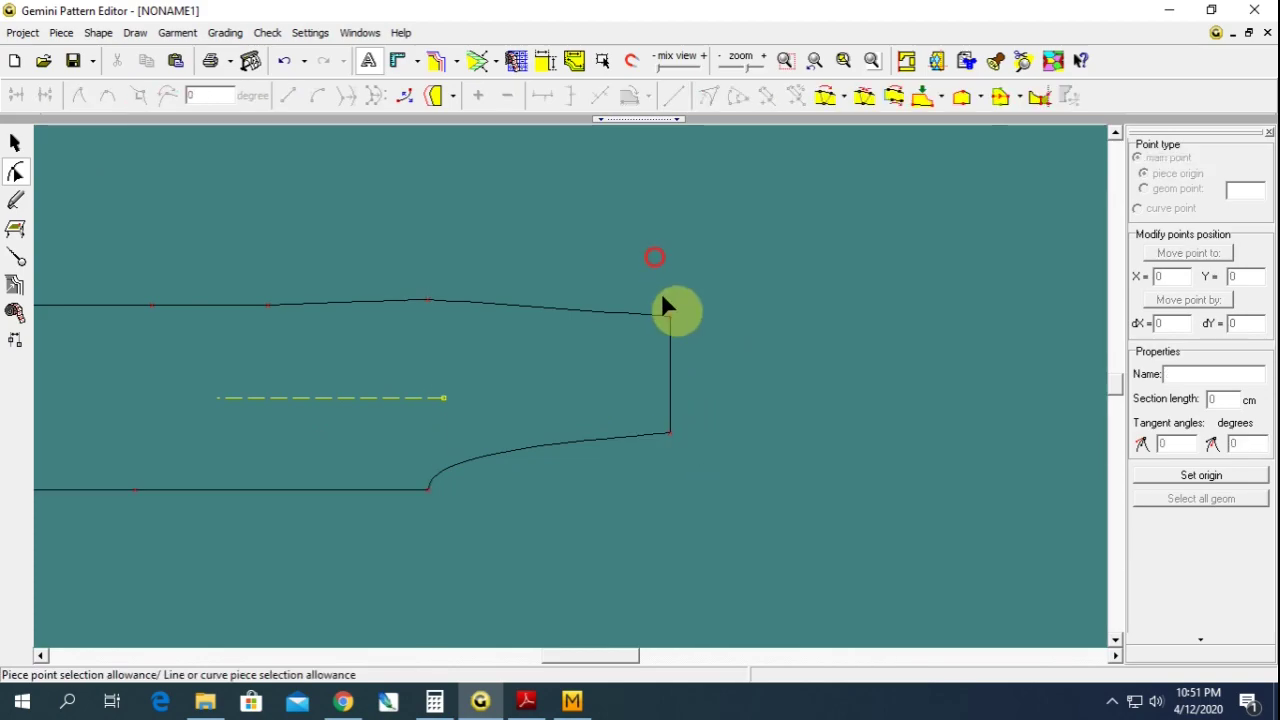
click(668, 314)
click(587, 306)
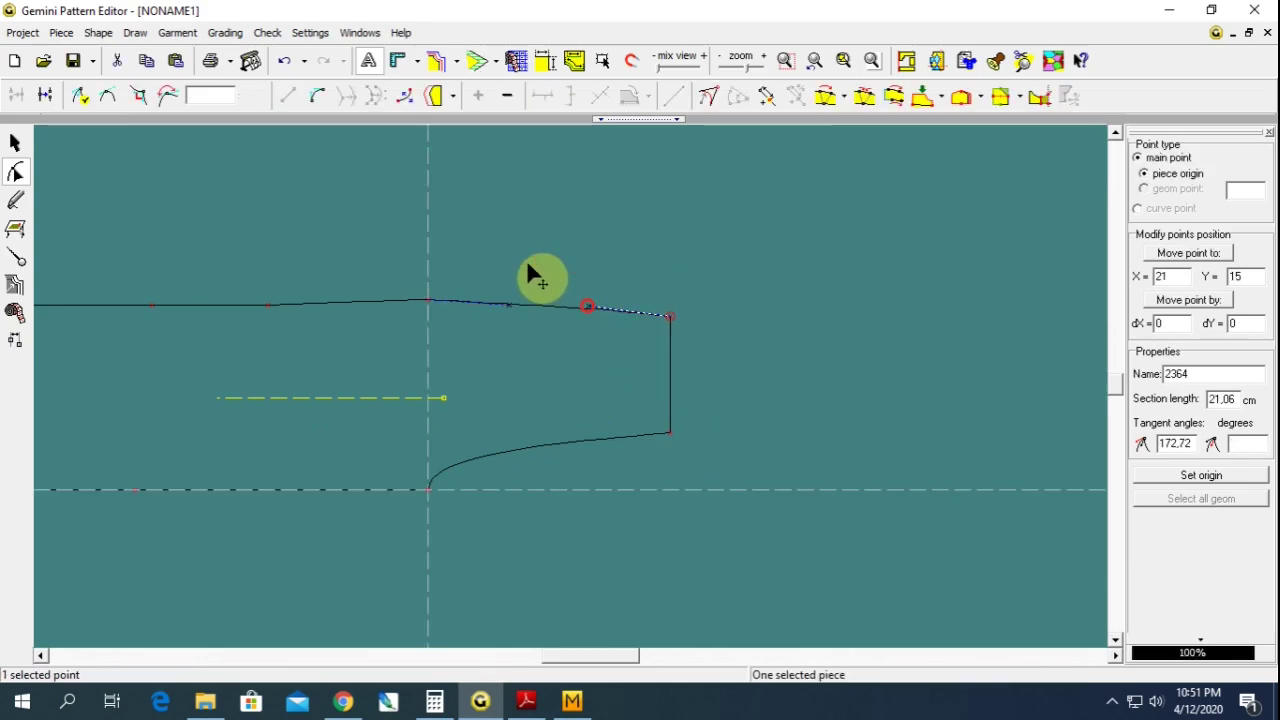
scroll(434, 360, down, 2)
click(367, 335)
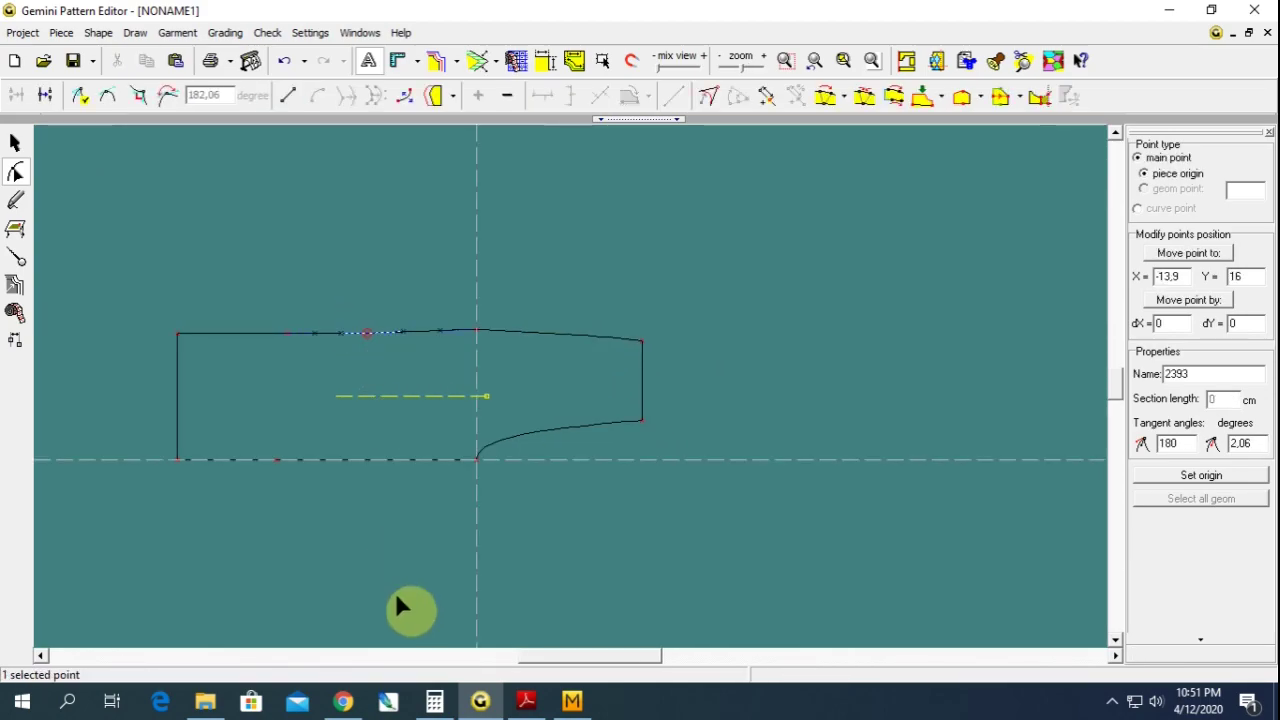
click(294, 358)
click(289, 333)
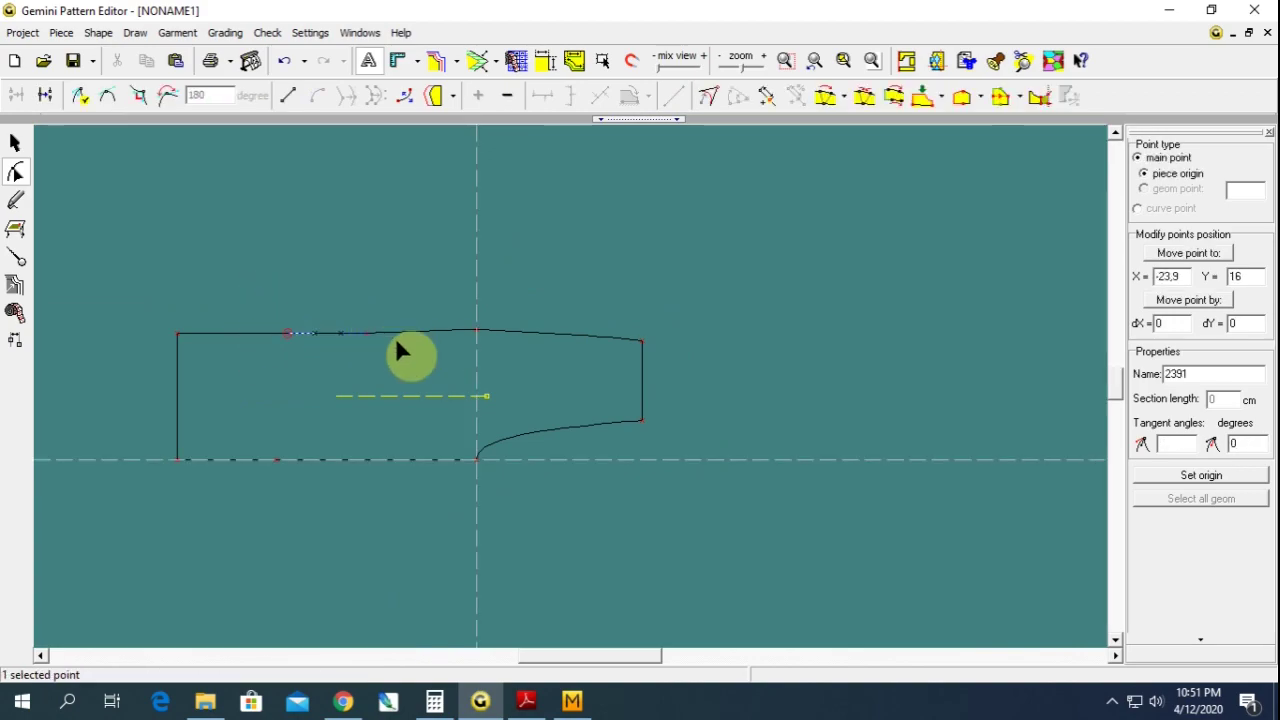
- Highlight the size 80 seat and half-waist values in the page 2 measurement table
click(526, 700)
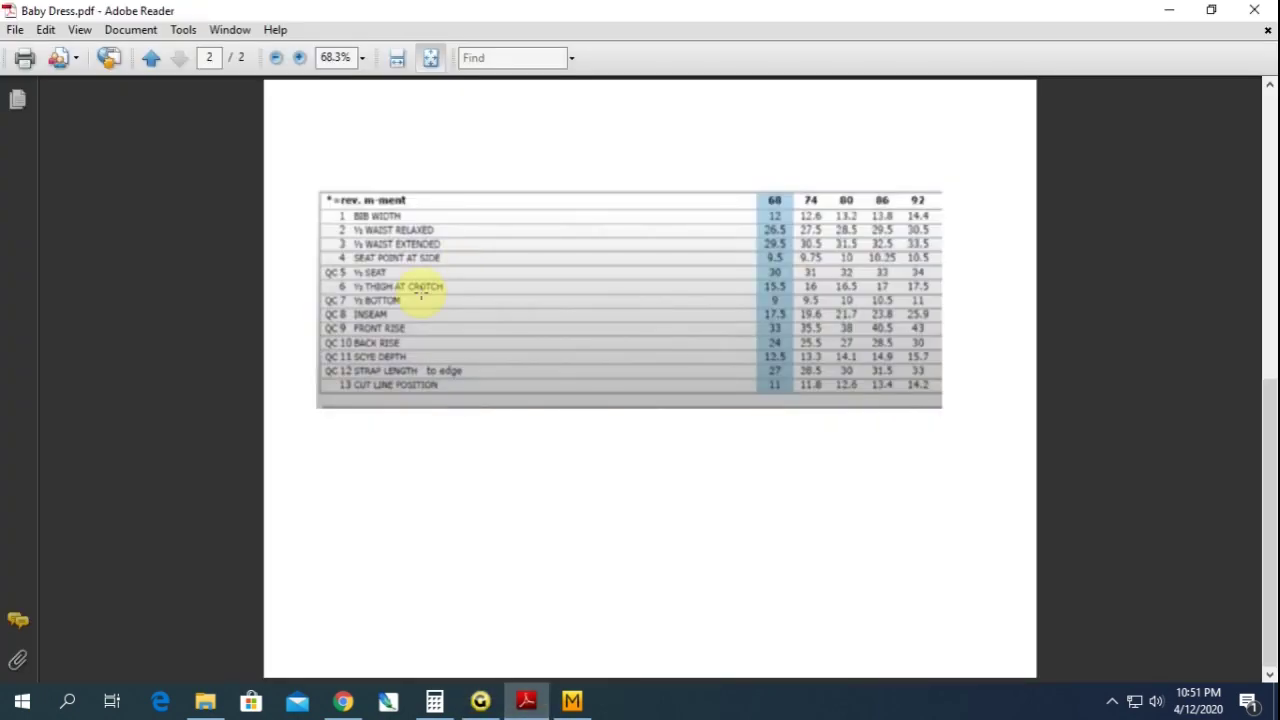
scroll(494, 343, up, 3)
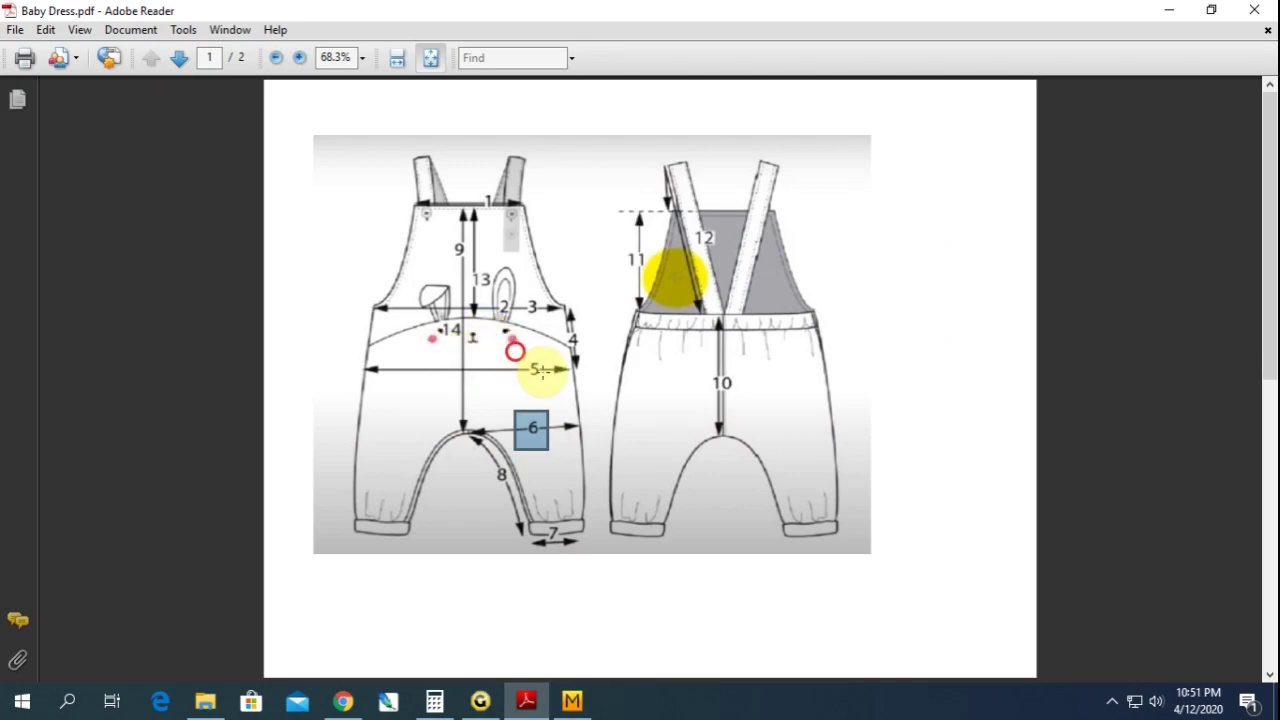
scroll(520, 486, down, 3)
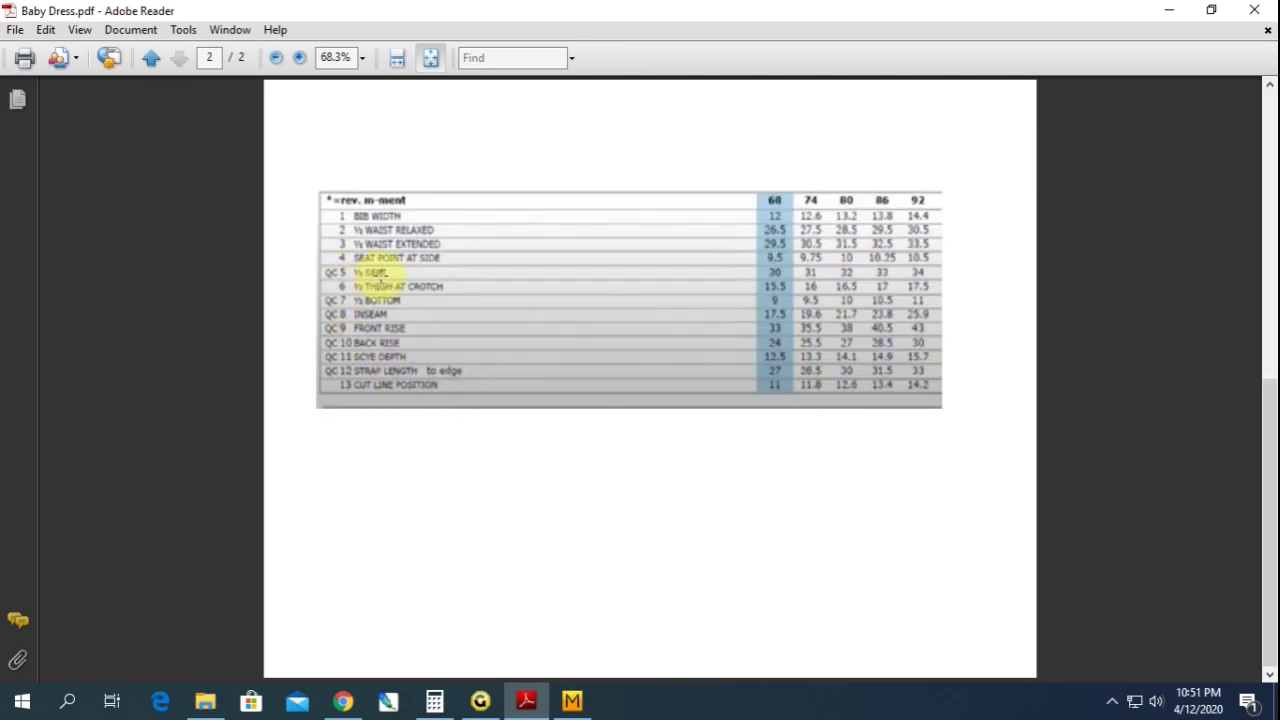
click(836, 268)
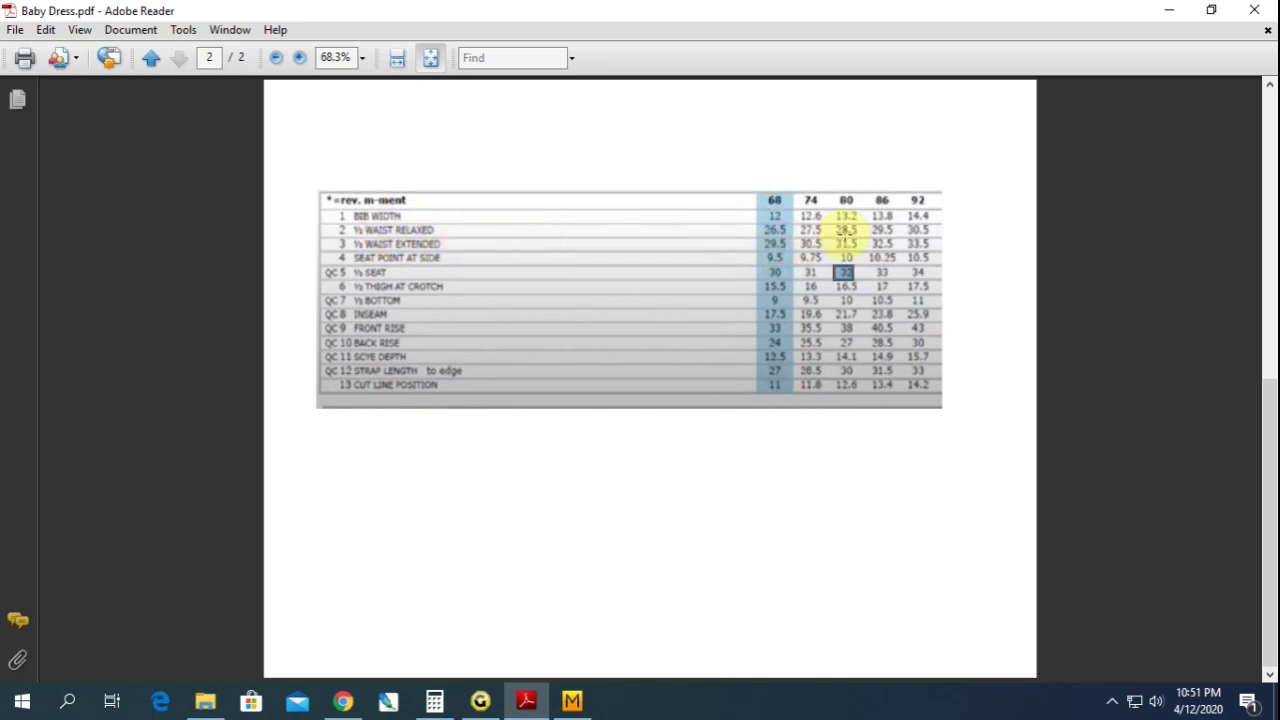
click(843, 226)
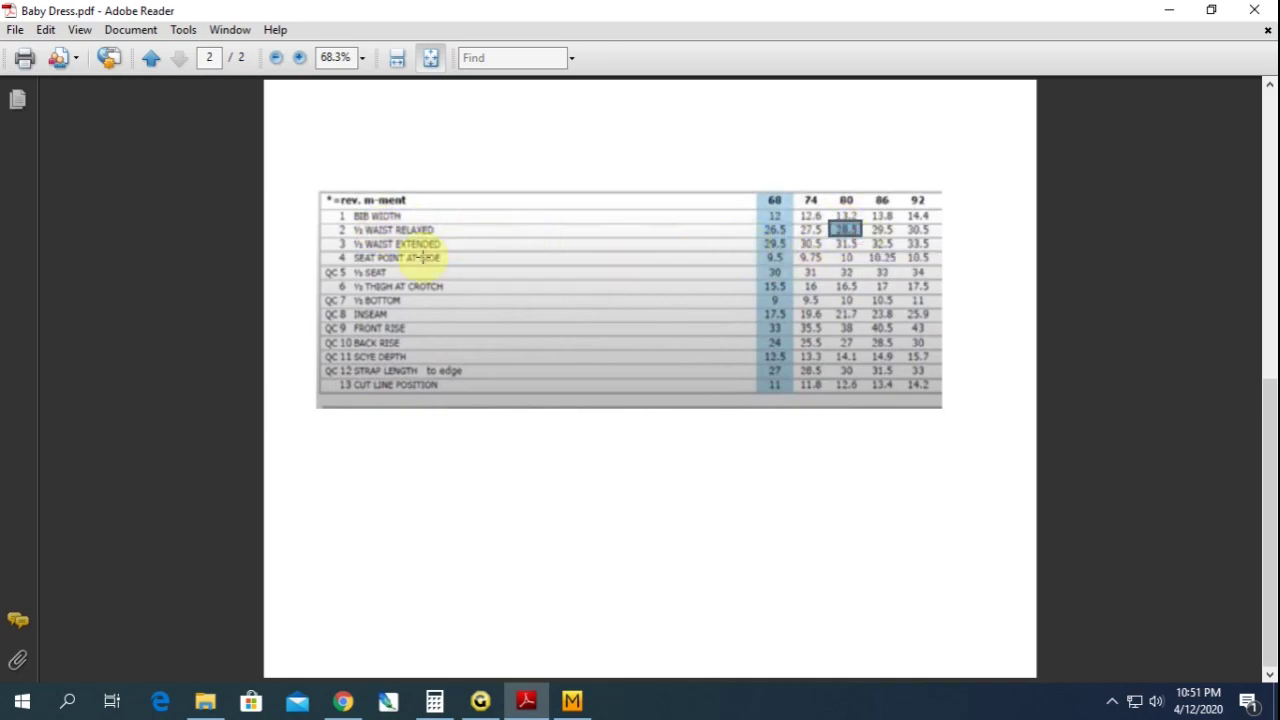
drag(378, 234, 443, 249)
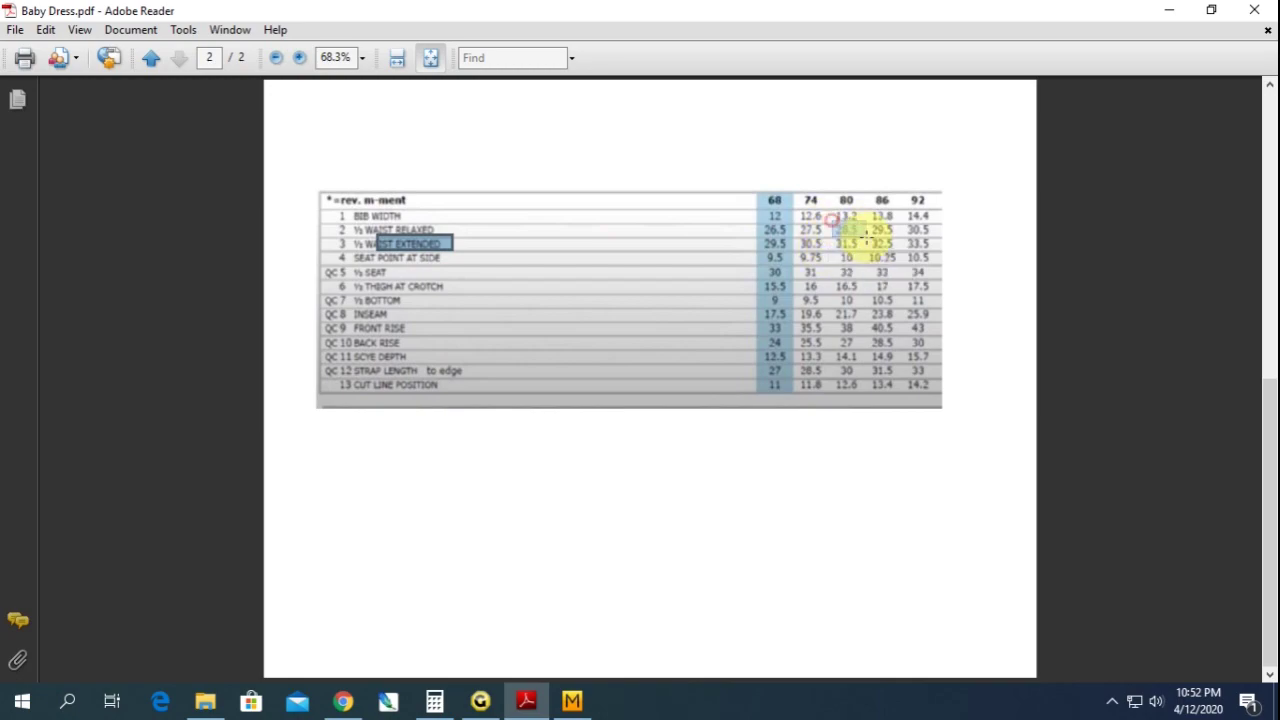
drag(830, 222, 866, 238)
- Compute 28 ÷ 2 = 14 in Calculator for the half waist
click(437, 705)
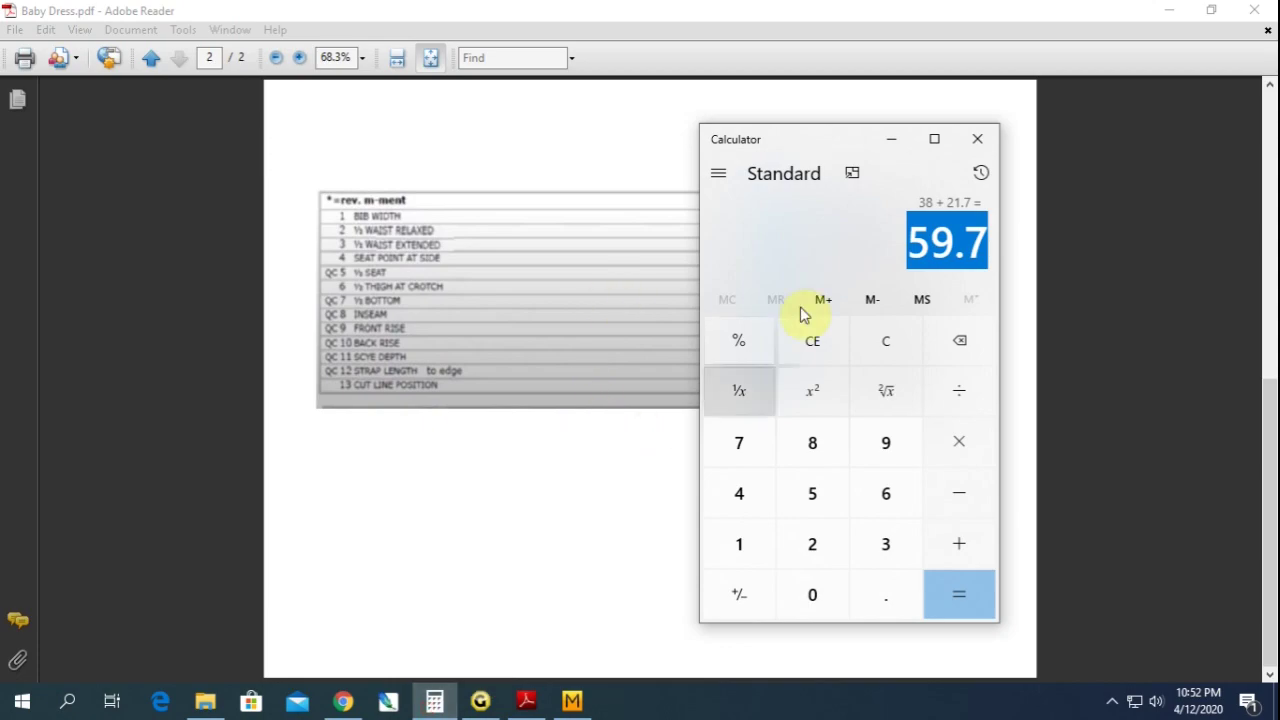
click(873, 345)
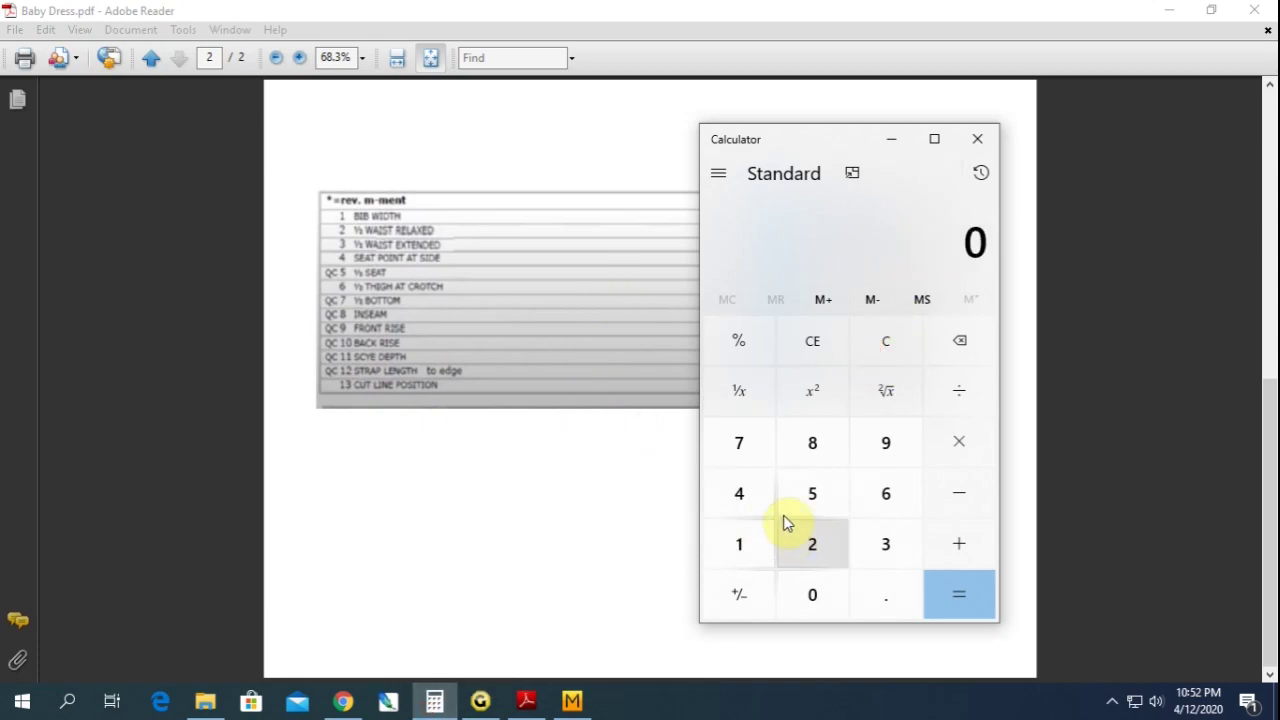
click(813, 545)
click(813, 452)
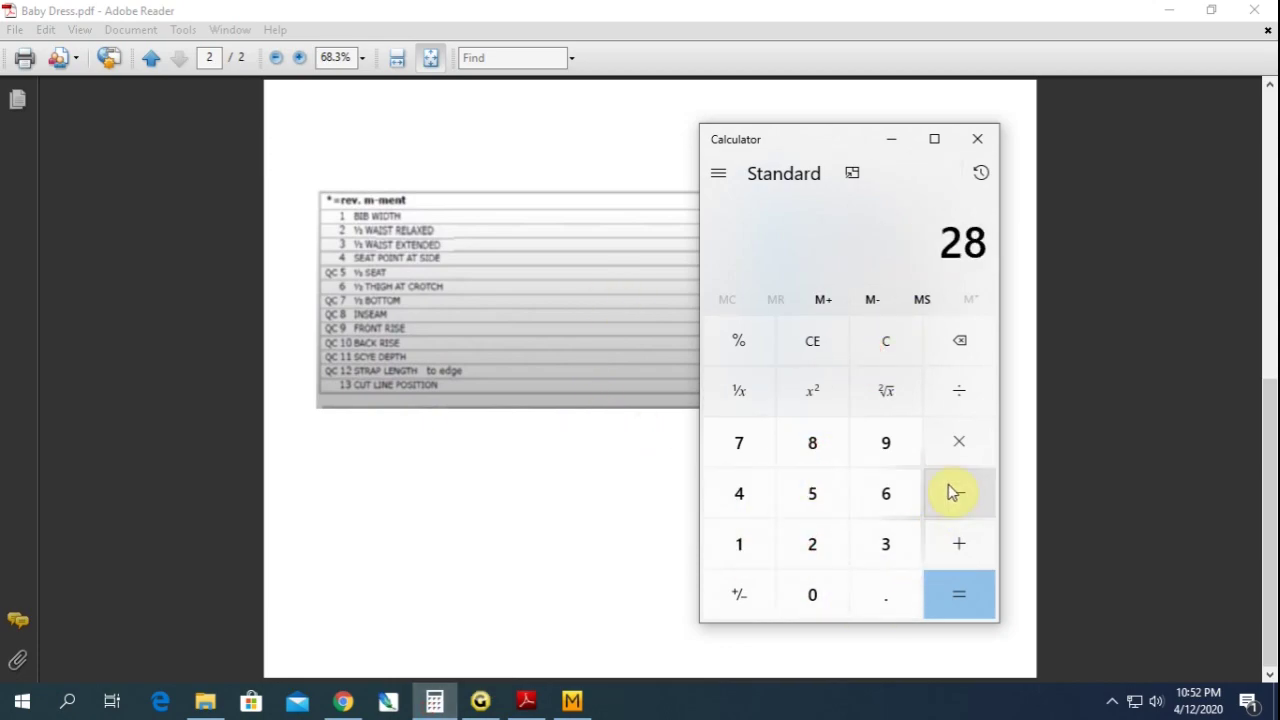
click(959, 393)
click(838, 553)
click(943, 592)
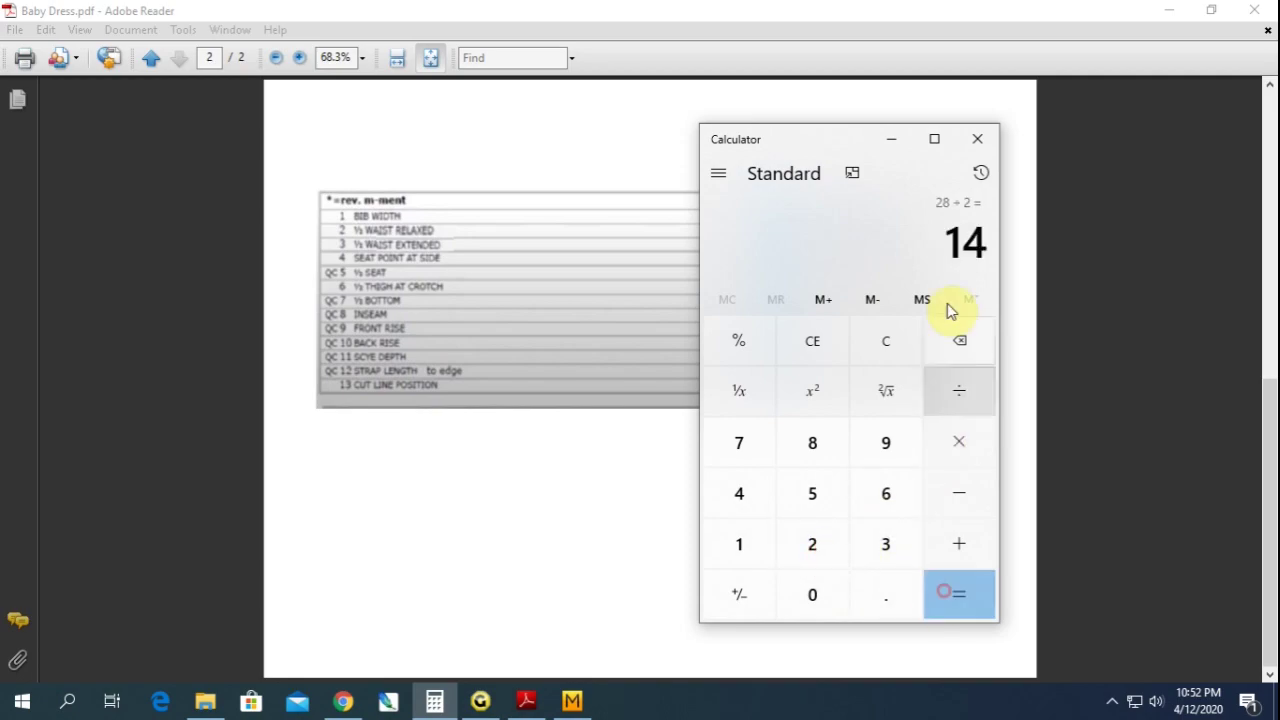
click(540, 438)
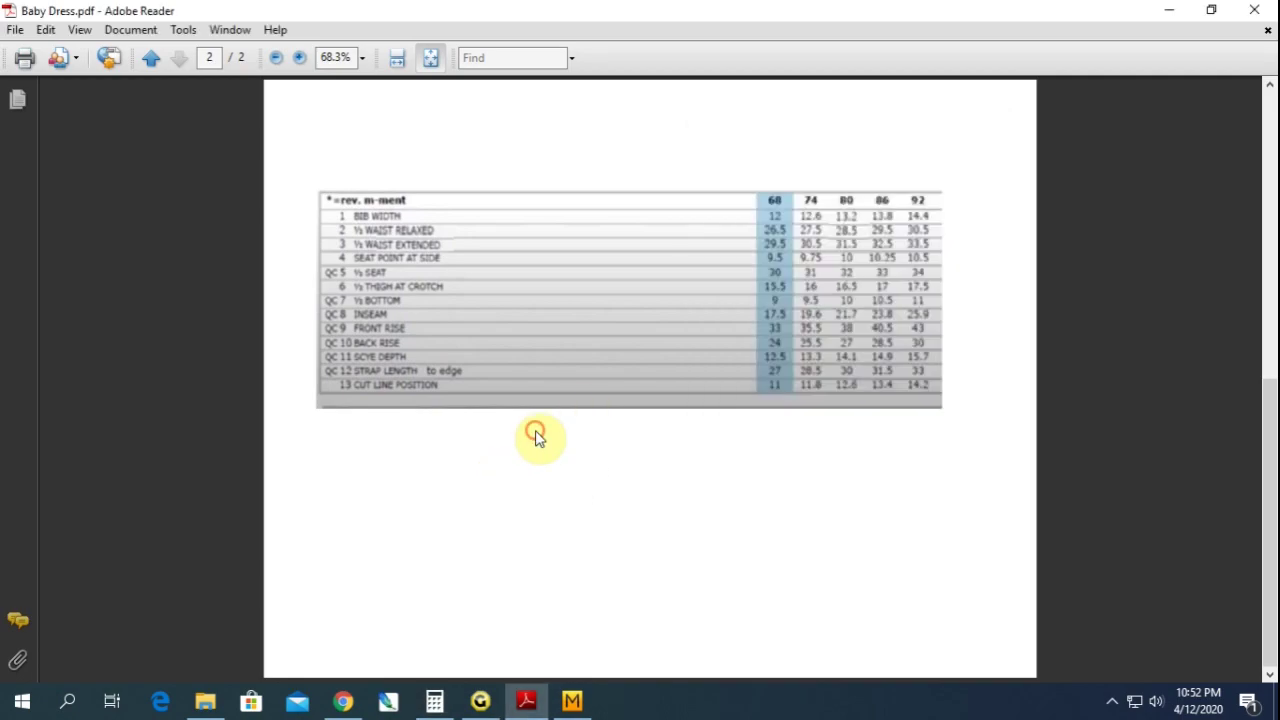
- Move the top-edge waist point at X −23.9 down to Y 14.25
click(481, 702)
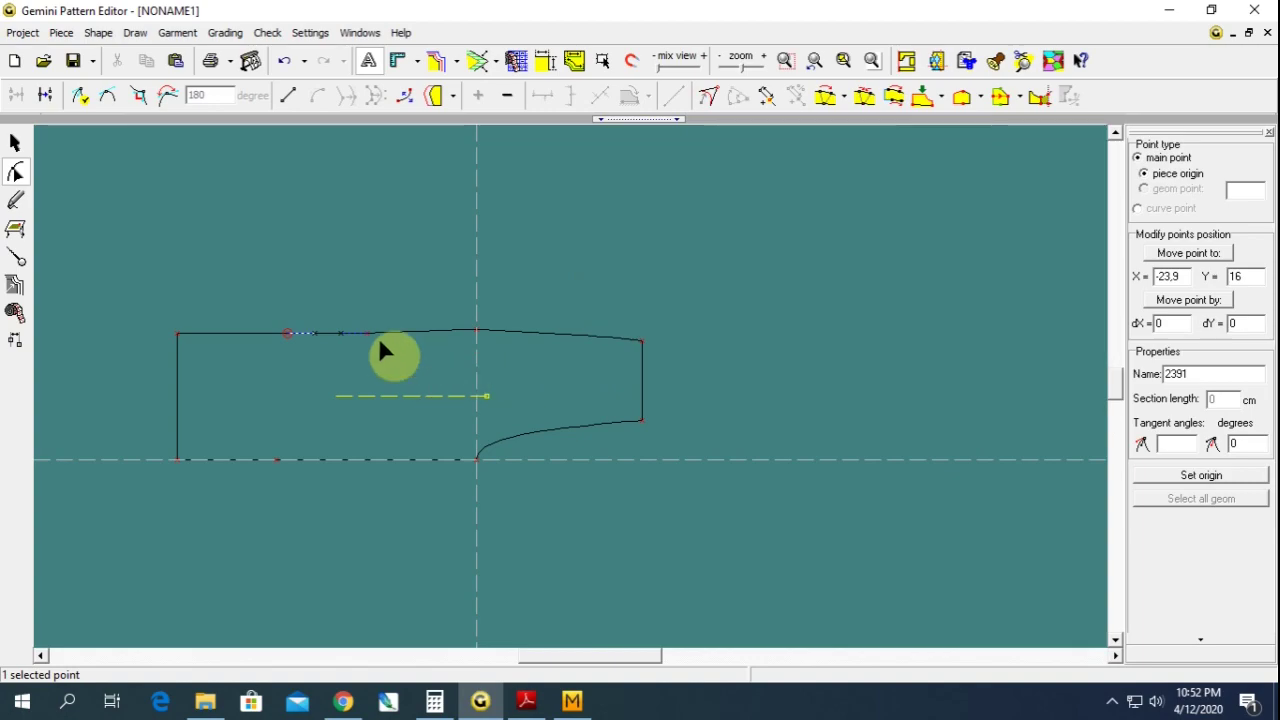
drag(260, 303, 294, 351)
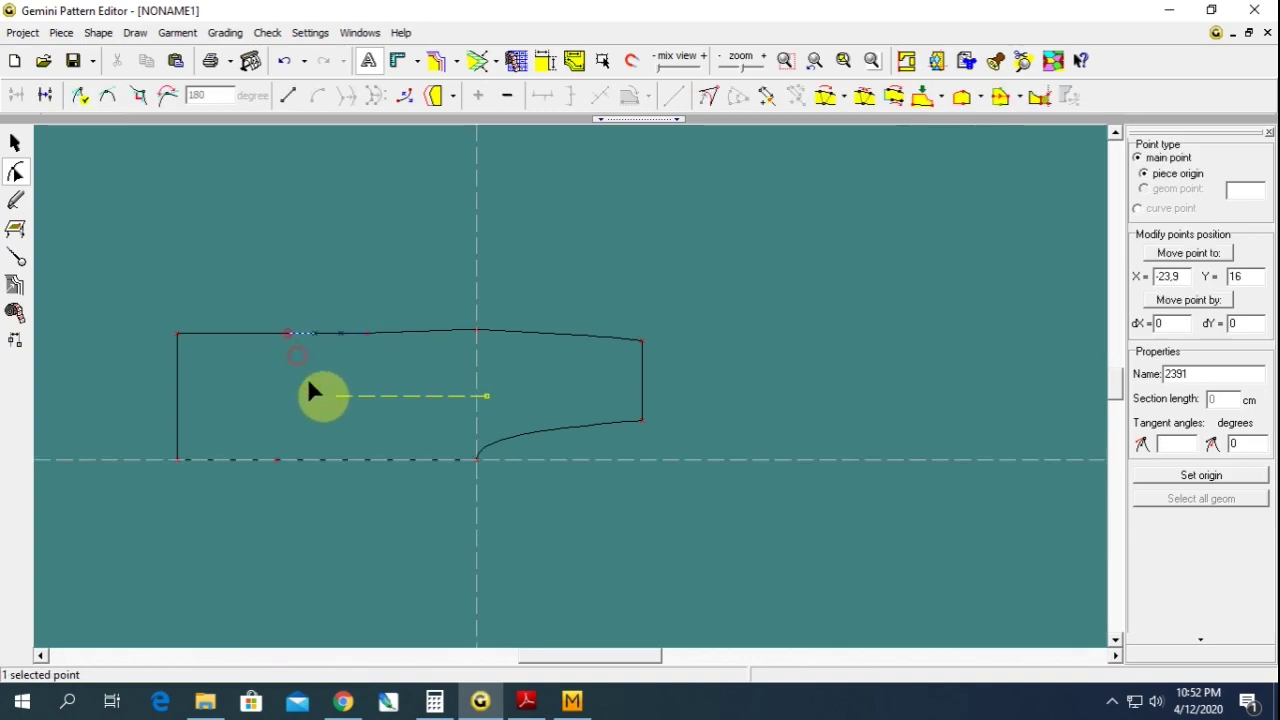
double_click(1238, 276)
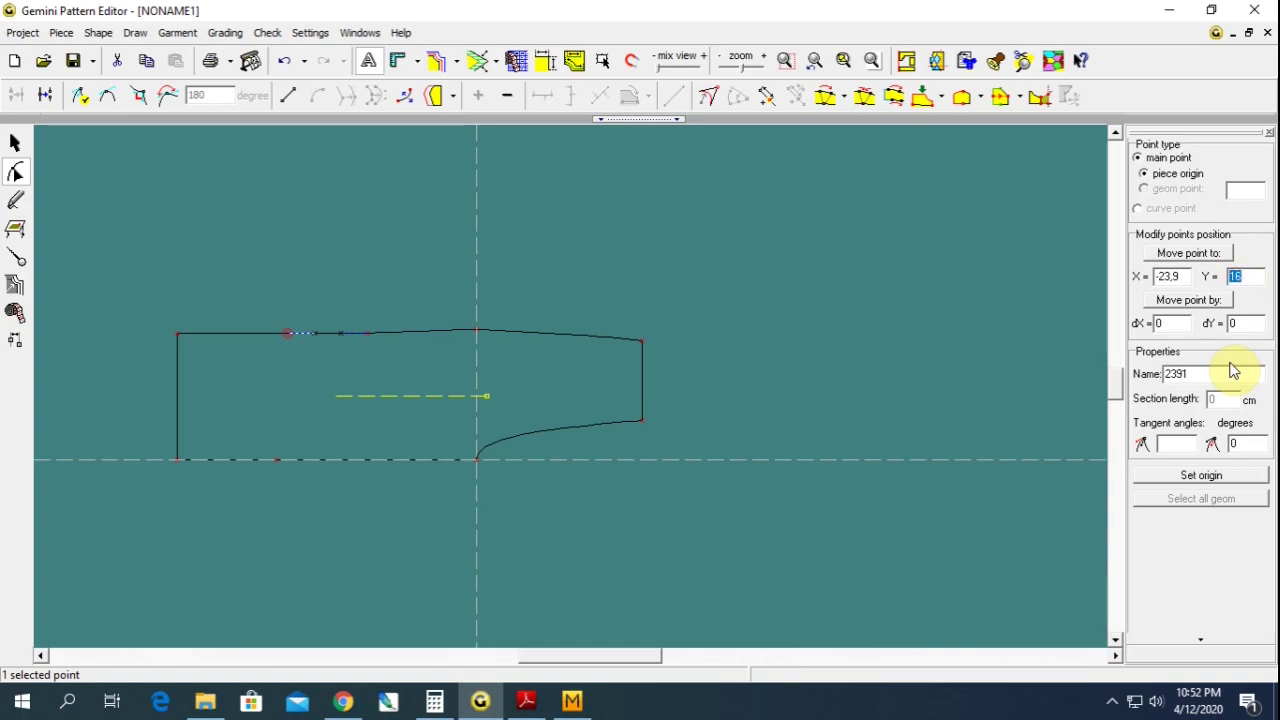
text(1)
key(Return)
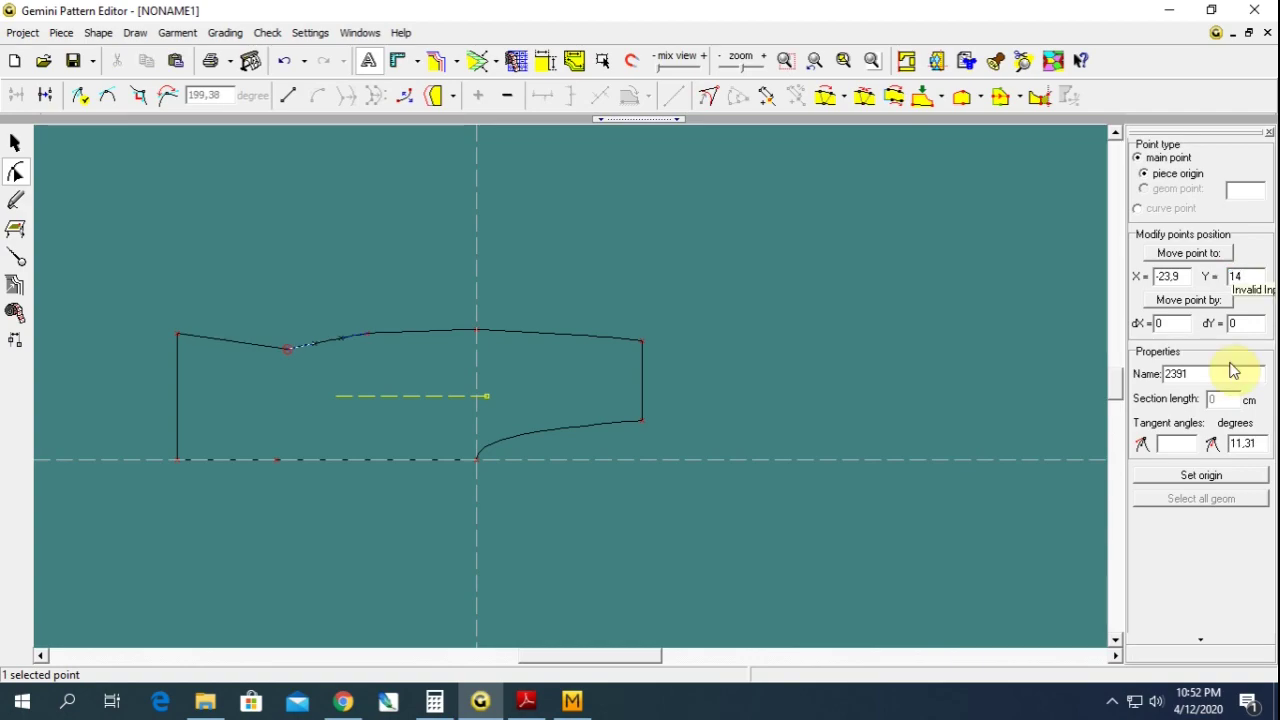
text(1)
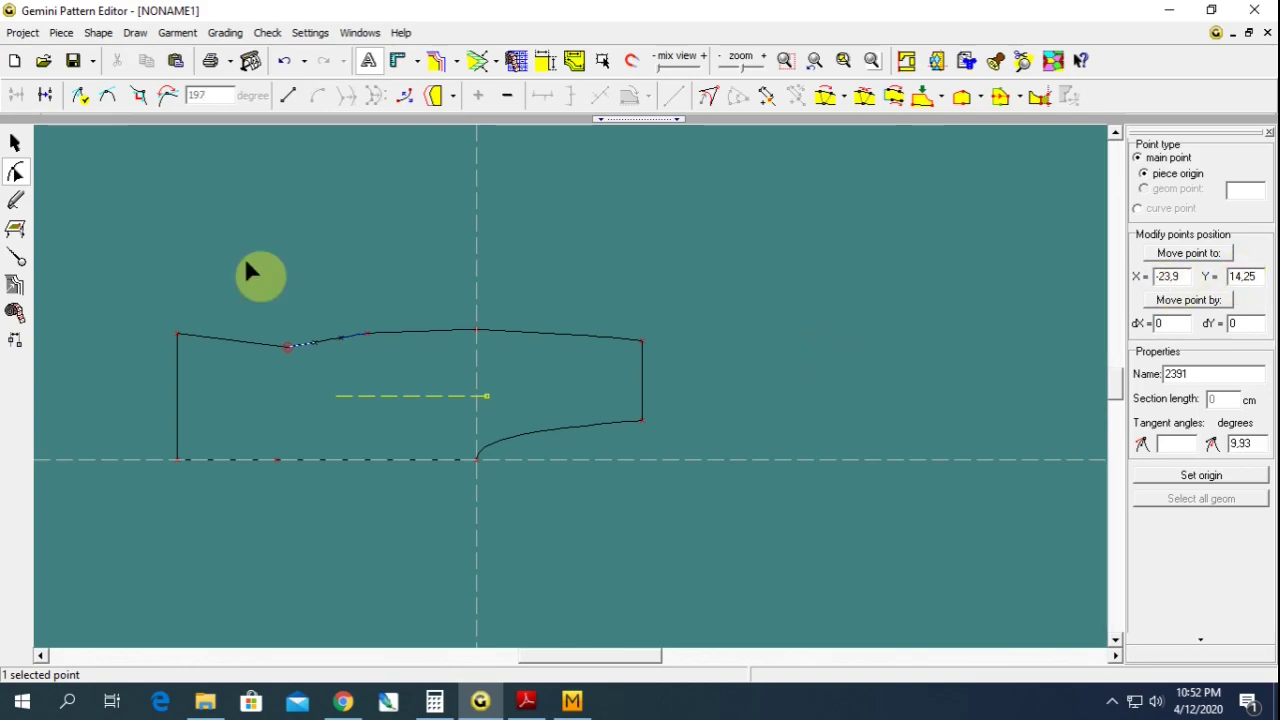
click(177, 459)
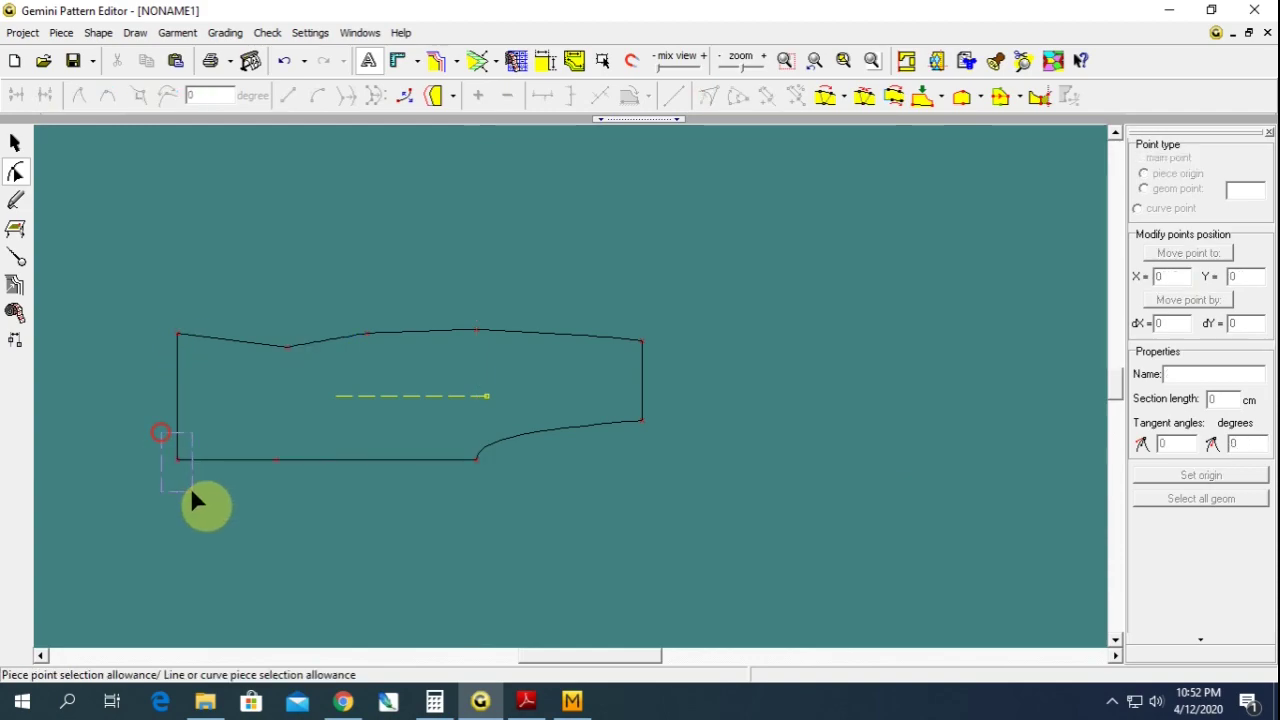
- Review the page 1 overalls diagram, then the size 68–92 chart on page 2
click(528, 706)
scroll(540, 480, up, 5)
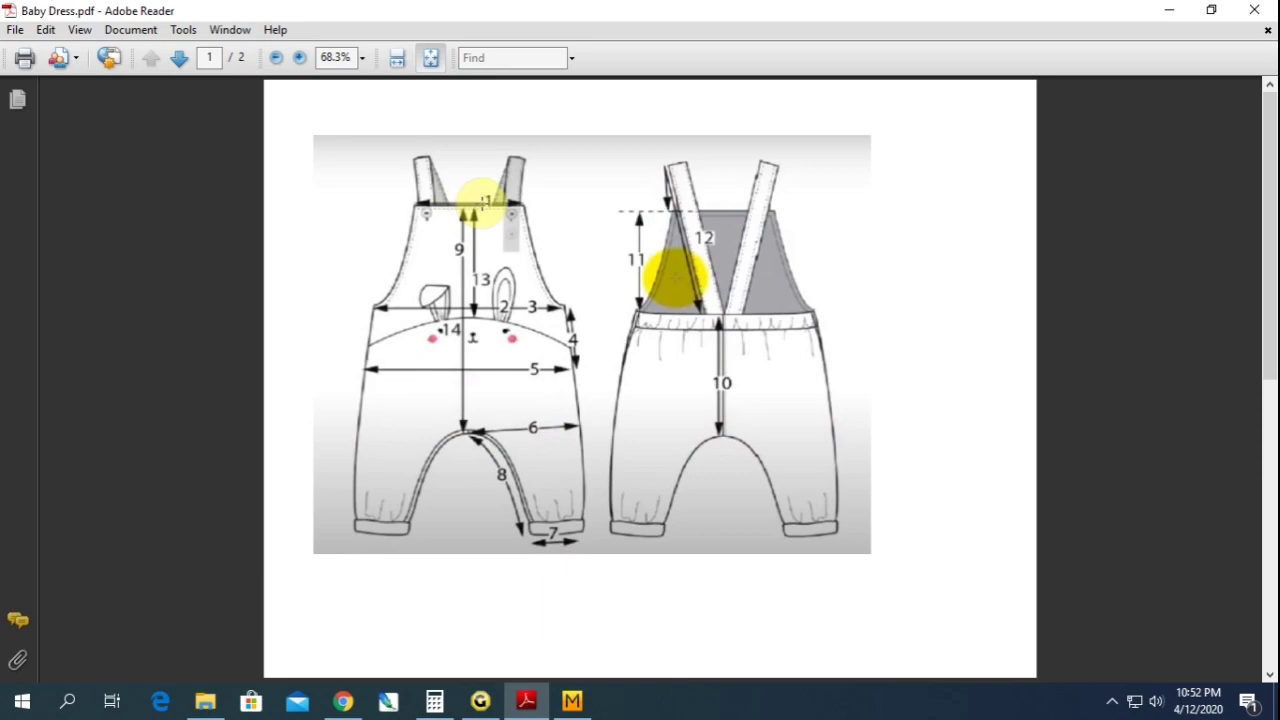
scroll(523, 591, down, 5)
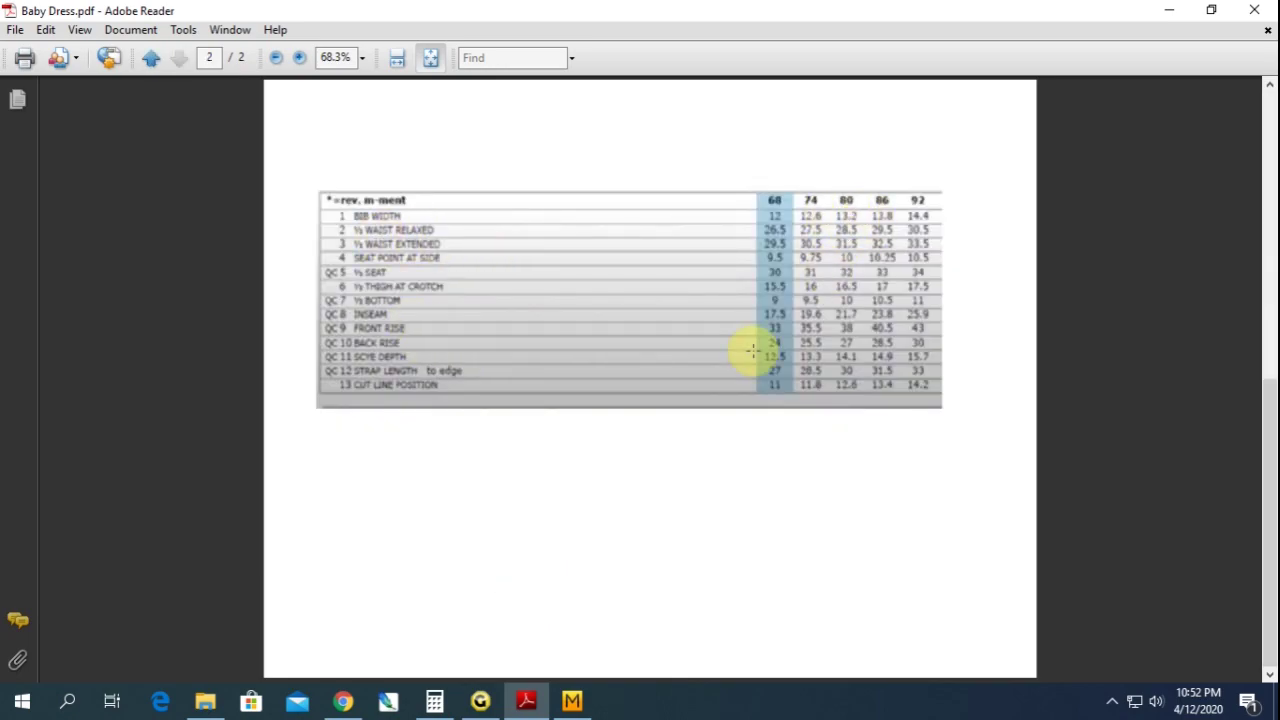
- Halve the 13.2 bib width in Calculator to get 6.6, then return to Gemini
click(455, 710)
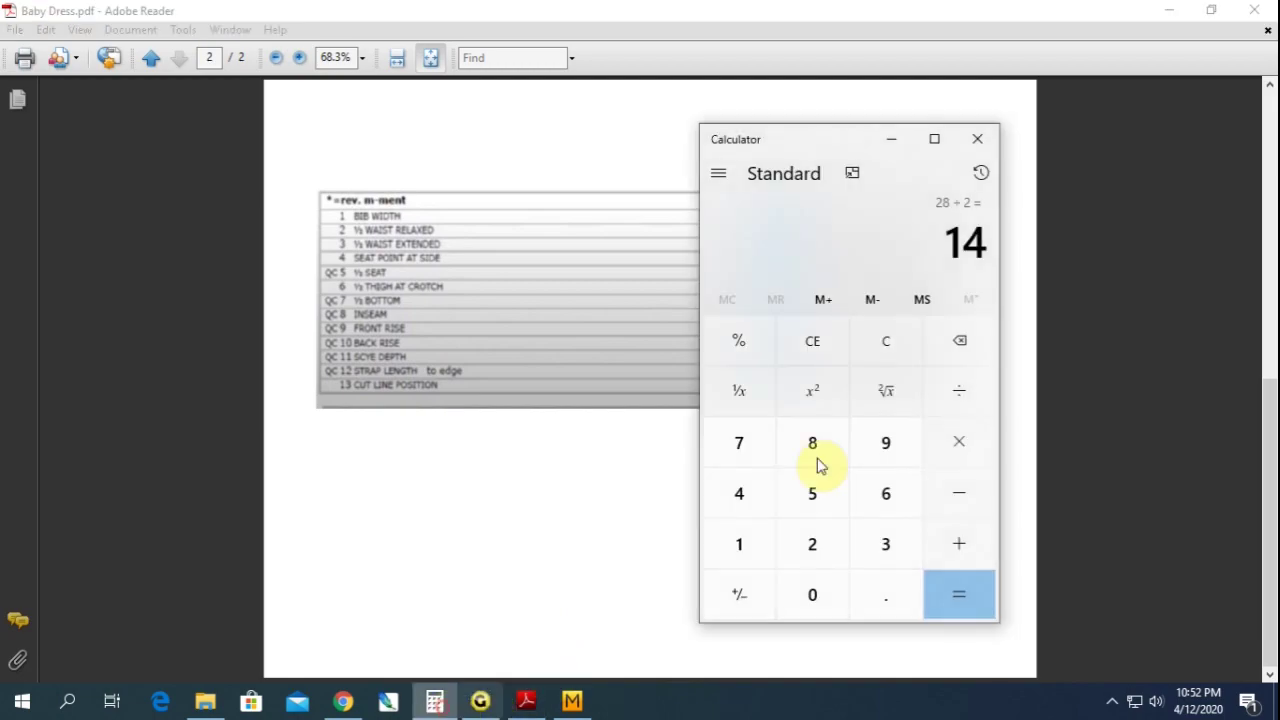
click(886, 341)
click(756, 545)
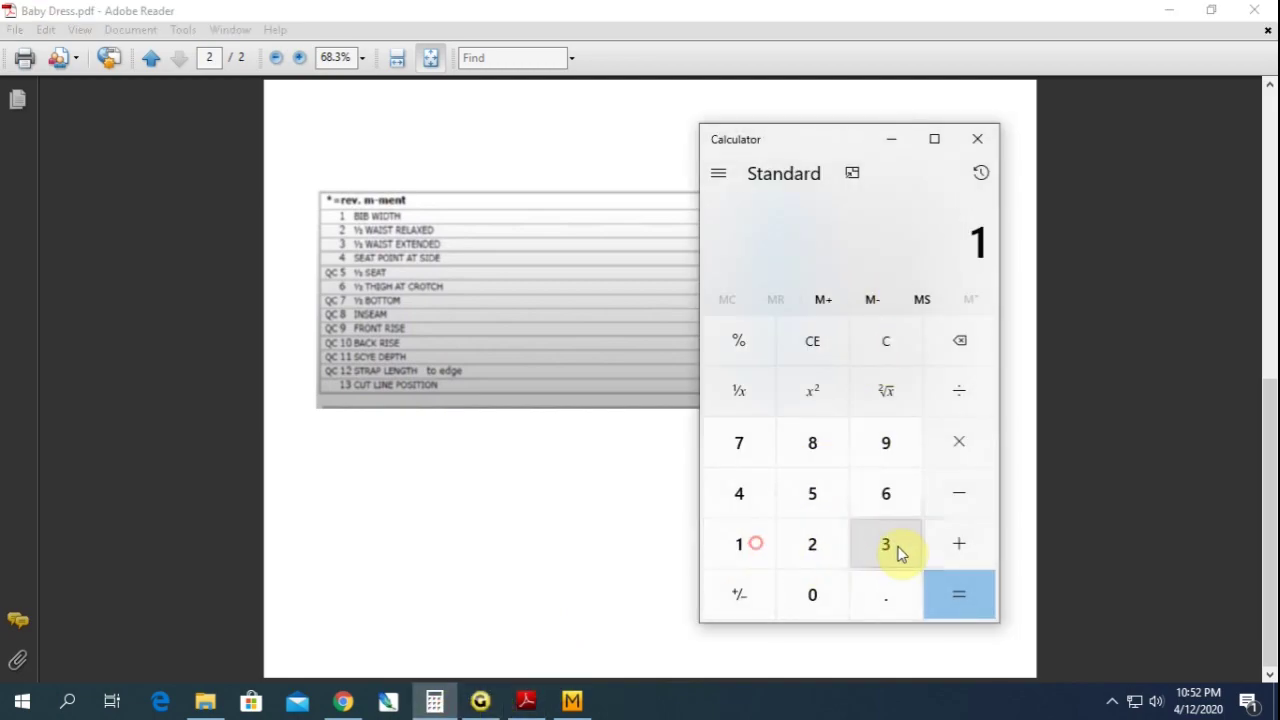
click(892, 547)
click(887, 600)
click(828, 546)
click(962, 395)
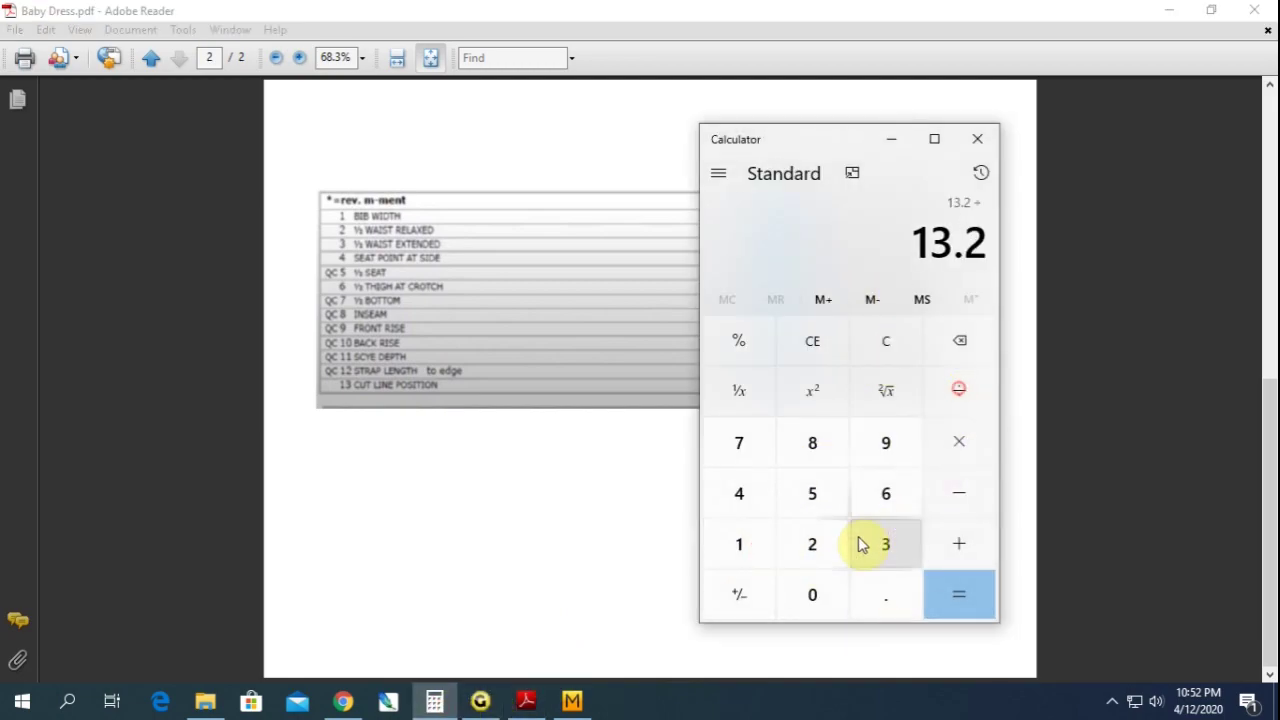
click(812, 545)
click(945, 598)
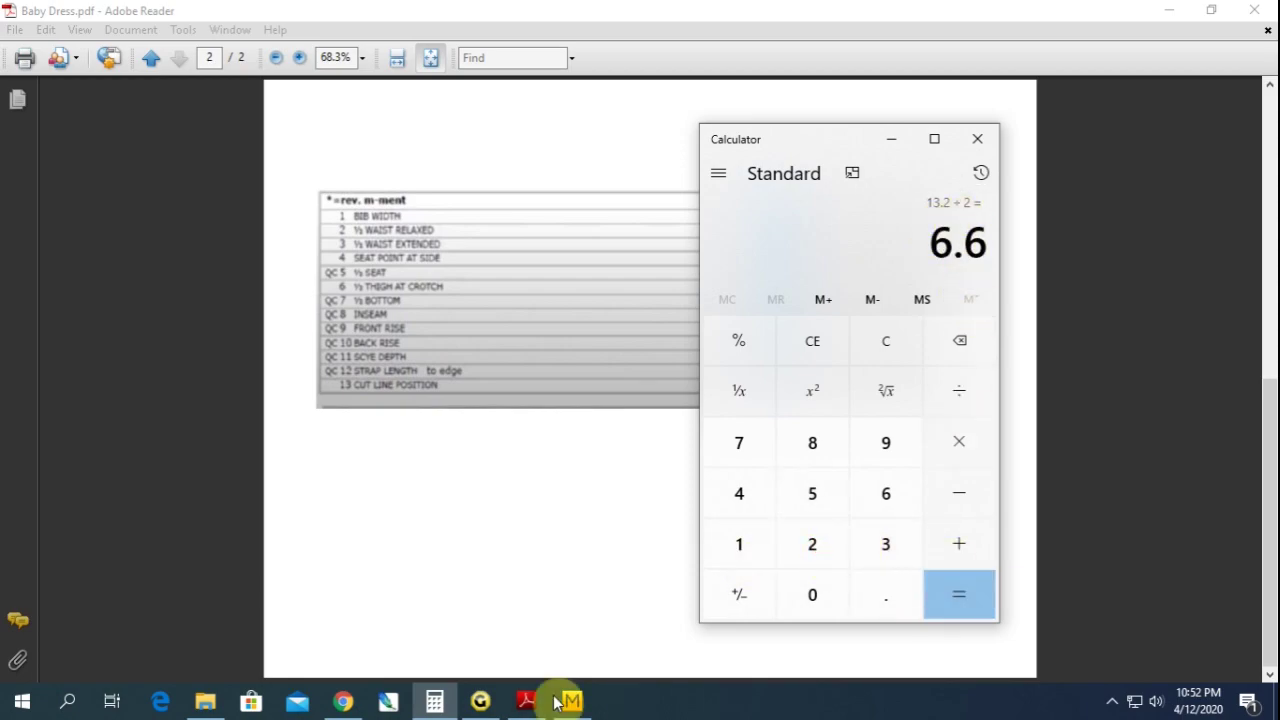
click(481, 701)
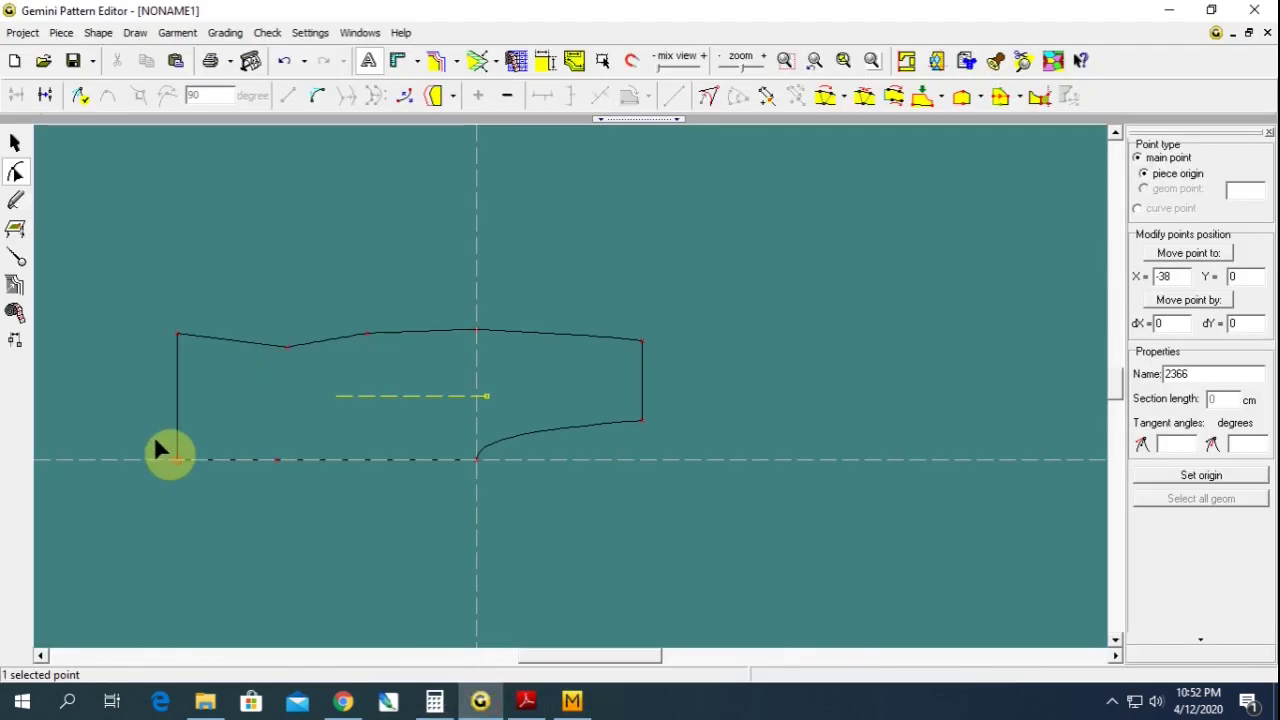
- Add a new point 6.6 cm up the piece's left edge
click(194, 477)
click(766, 97)
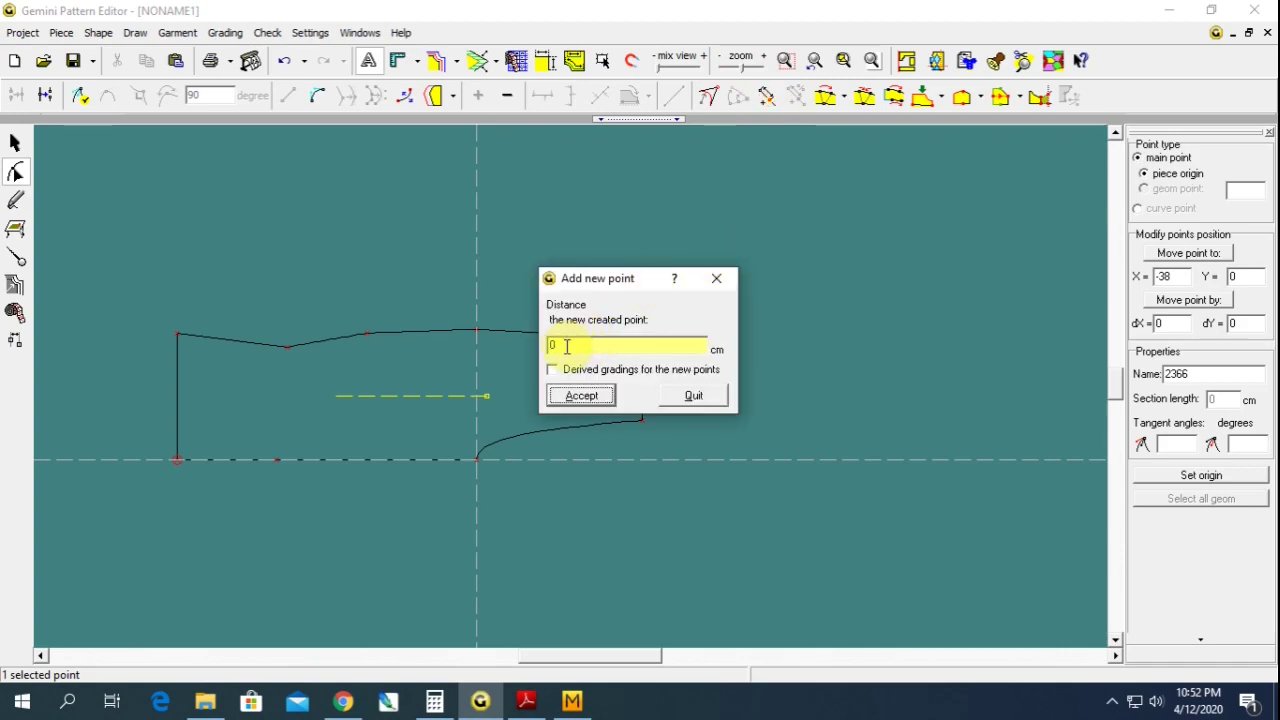
double_click(561, 346)
text(-6.6)
key(Return)
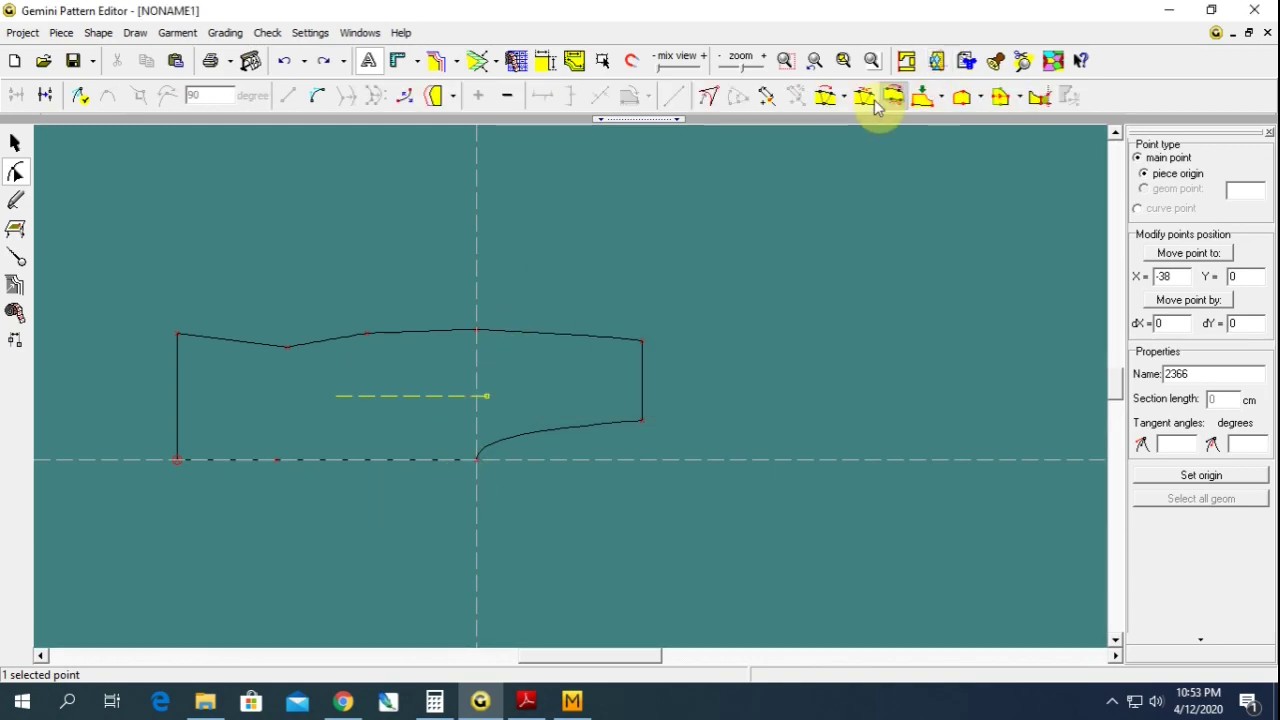
click(765, 96)
click(557, 345)
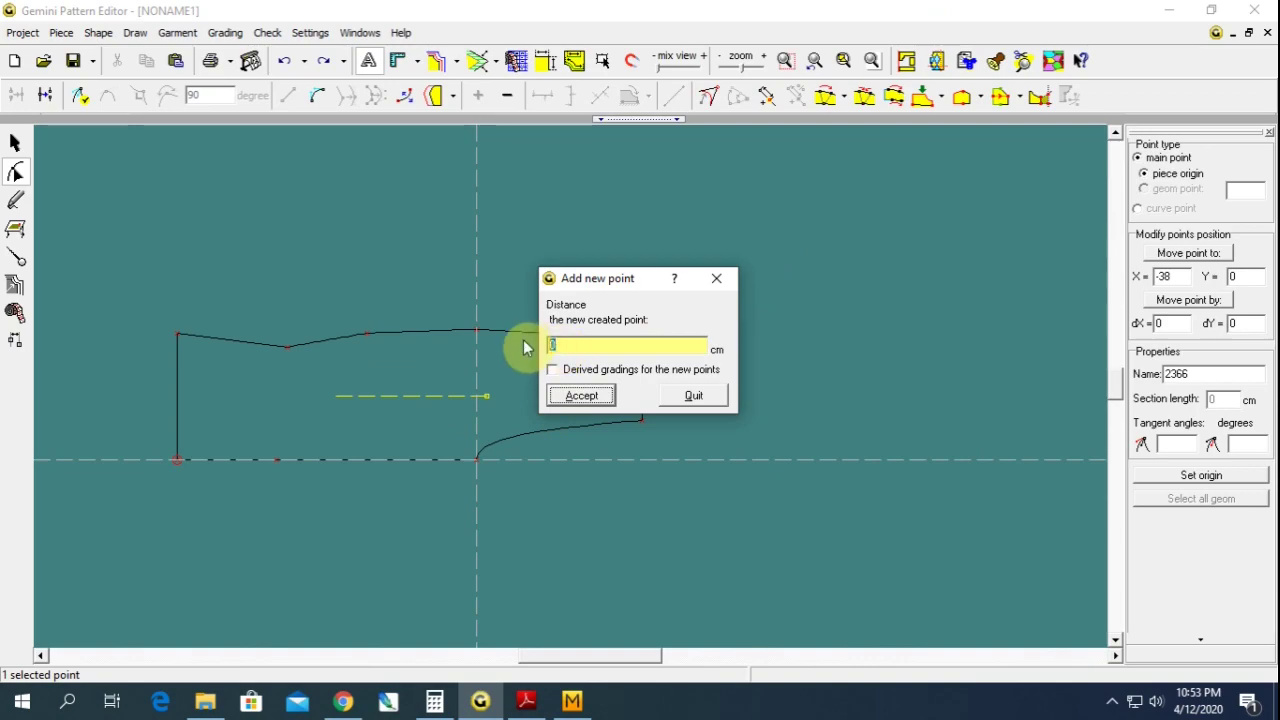
key(Return)
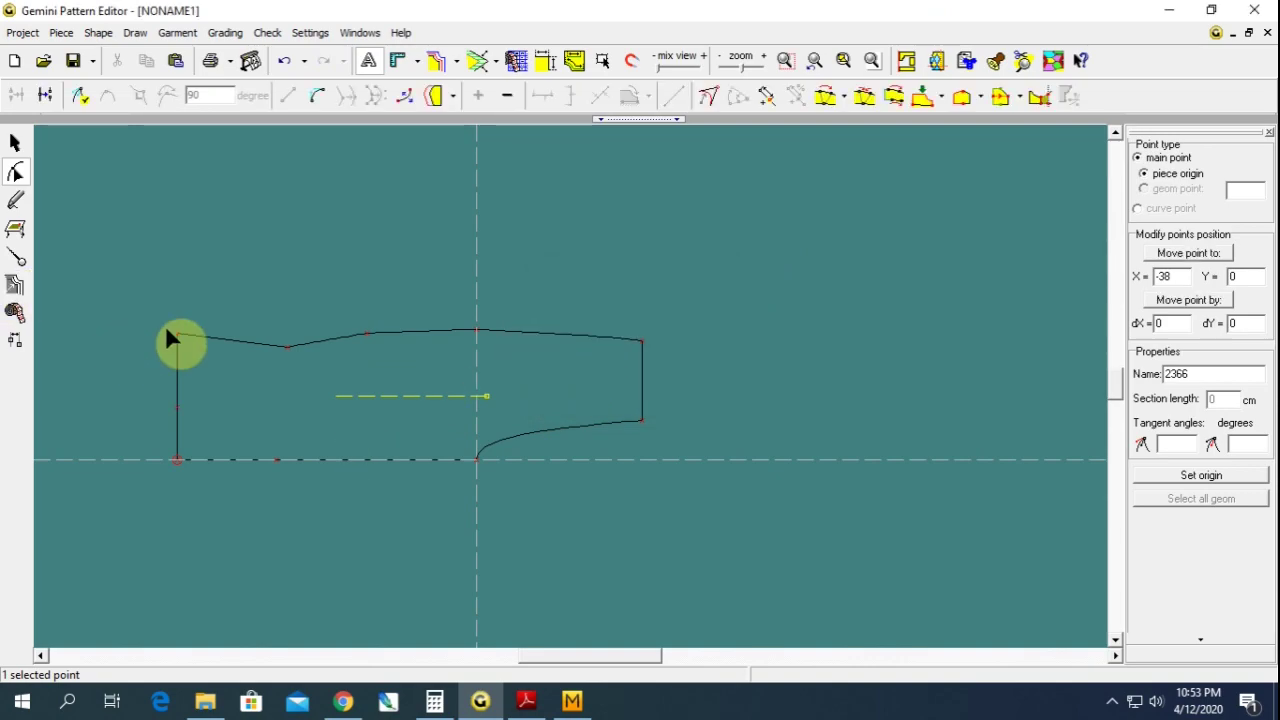
- Delete the upper-left corner point and bend the new diagonal edge into a concave curve
key(Delete)
click(218, 397)
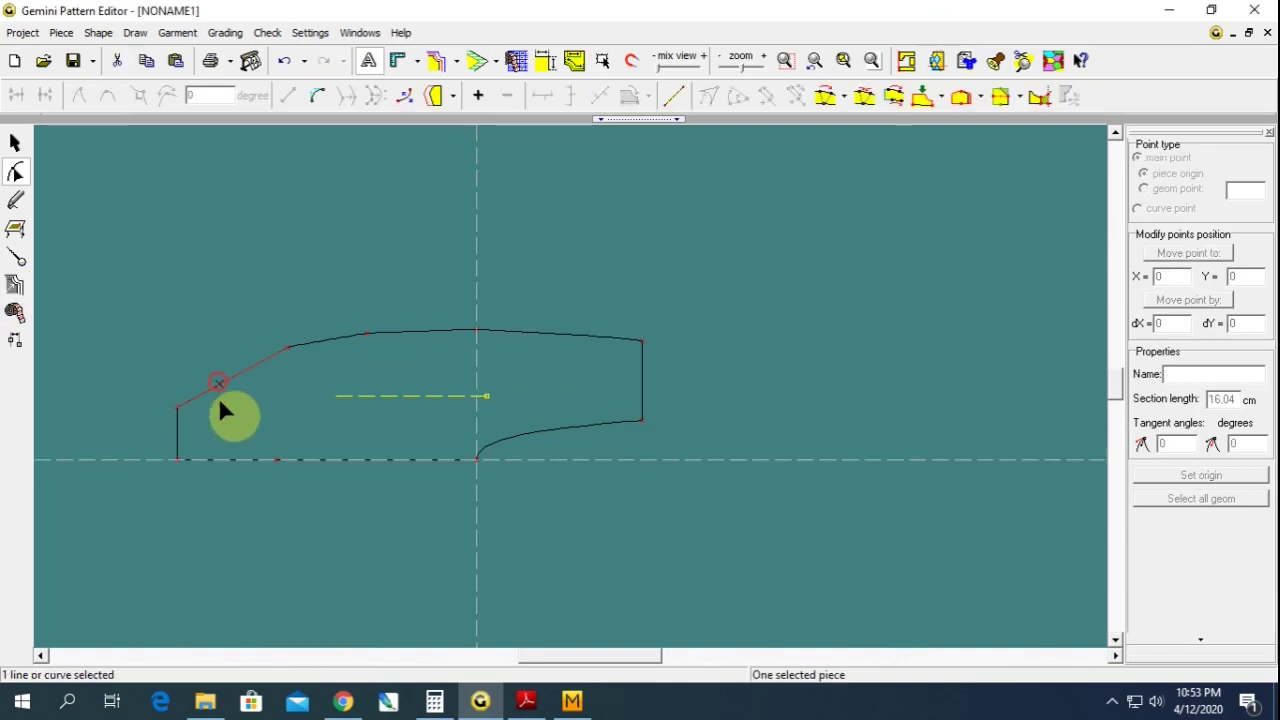
click(318, 96)
drag(231, 390, 257, 388)
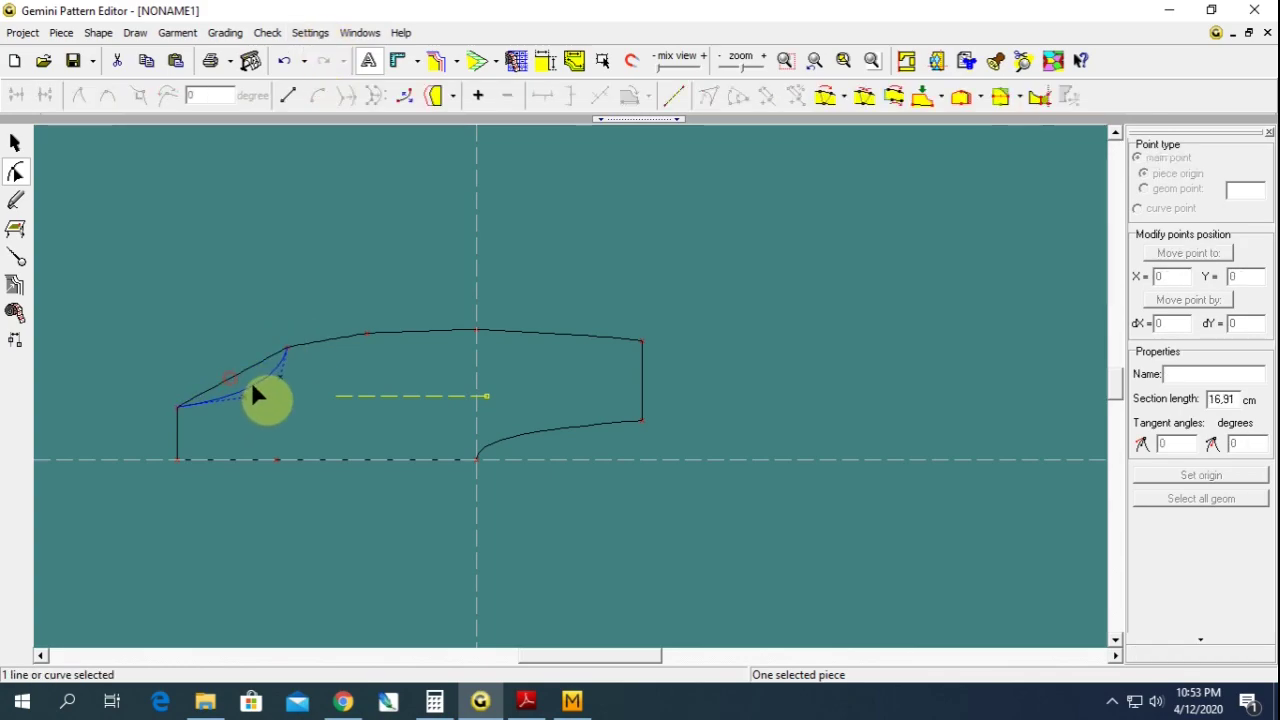
click(225, 326)
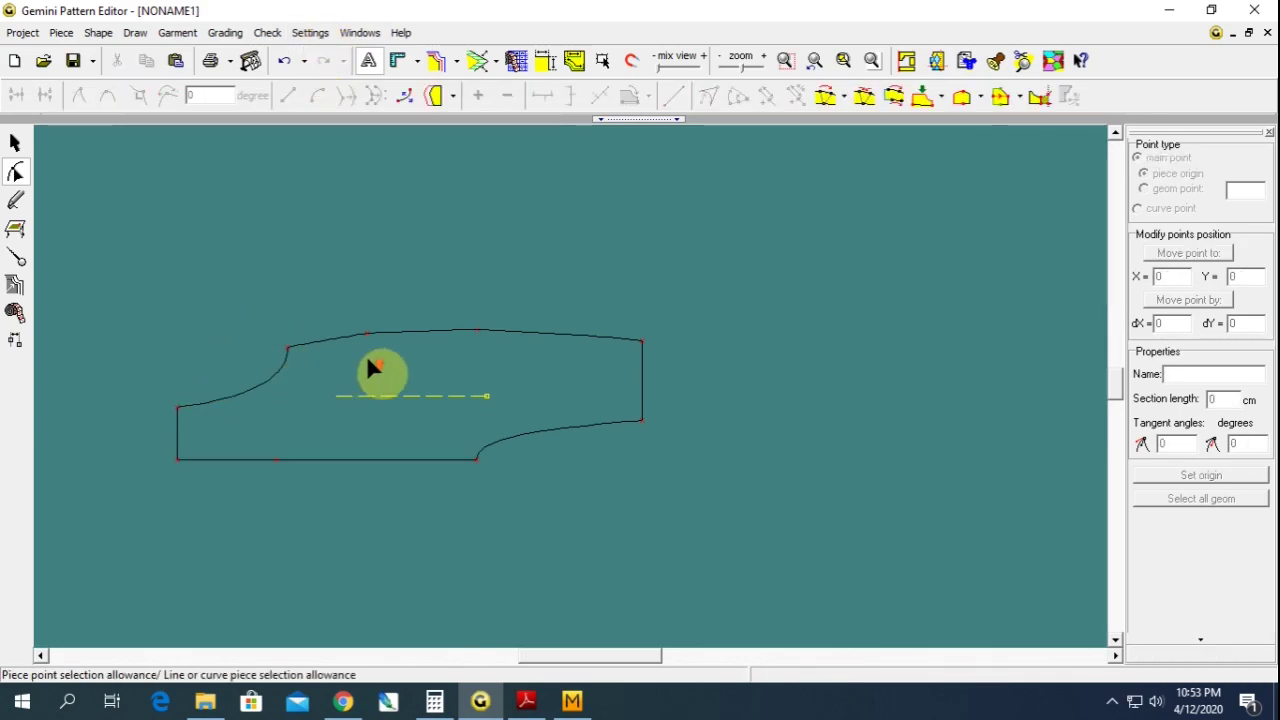
- Select and deselect points on the top edge to check the reshaped outline
click(549, 310)
click(149, 249)
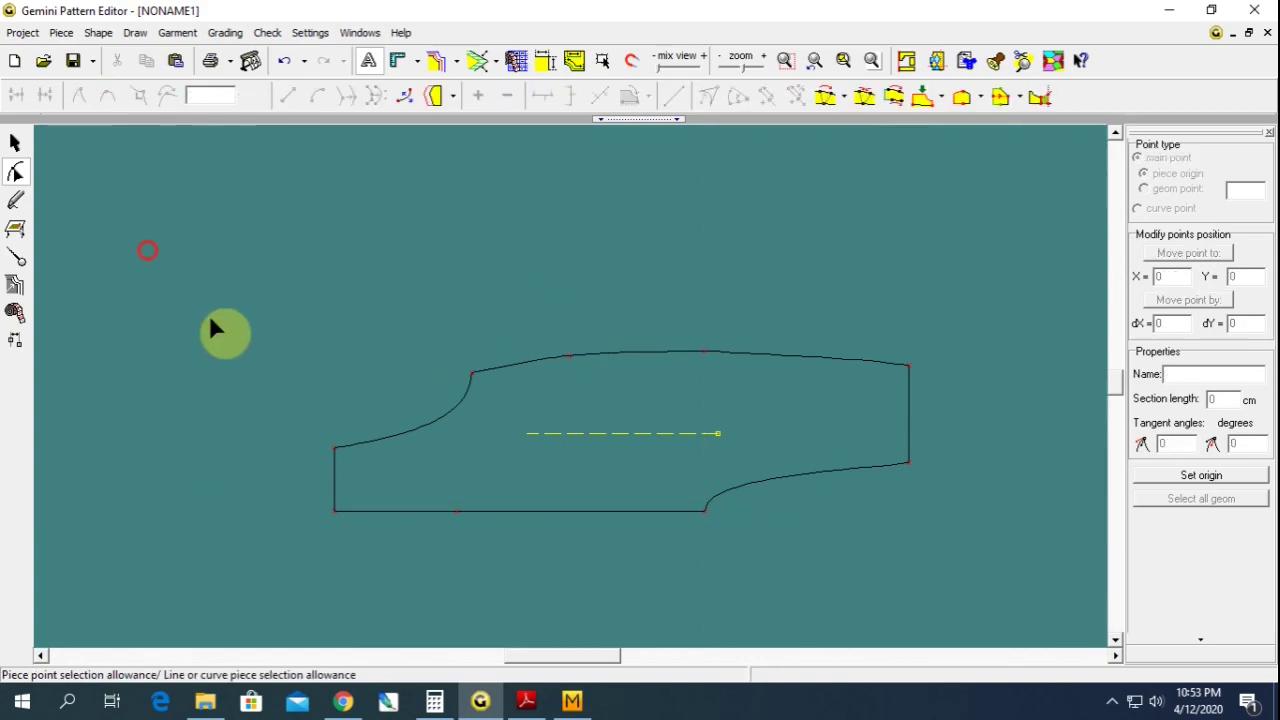
scroll(571, 386, up, 1)
scroll(410, 295, up, 1)
drag(535, 347, 537, 345)
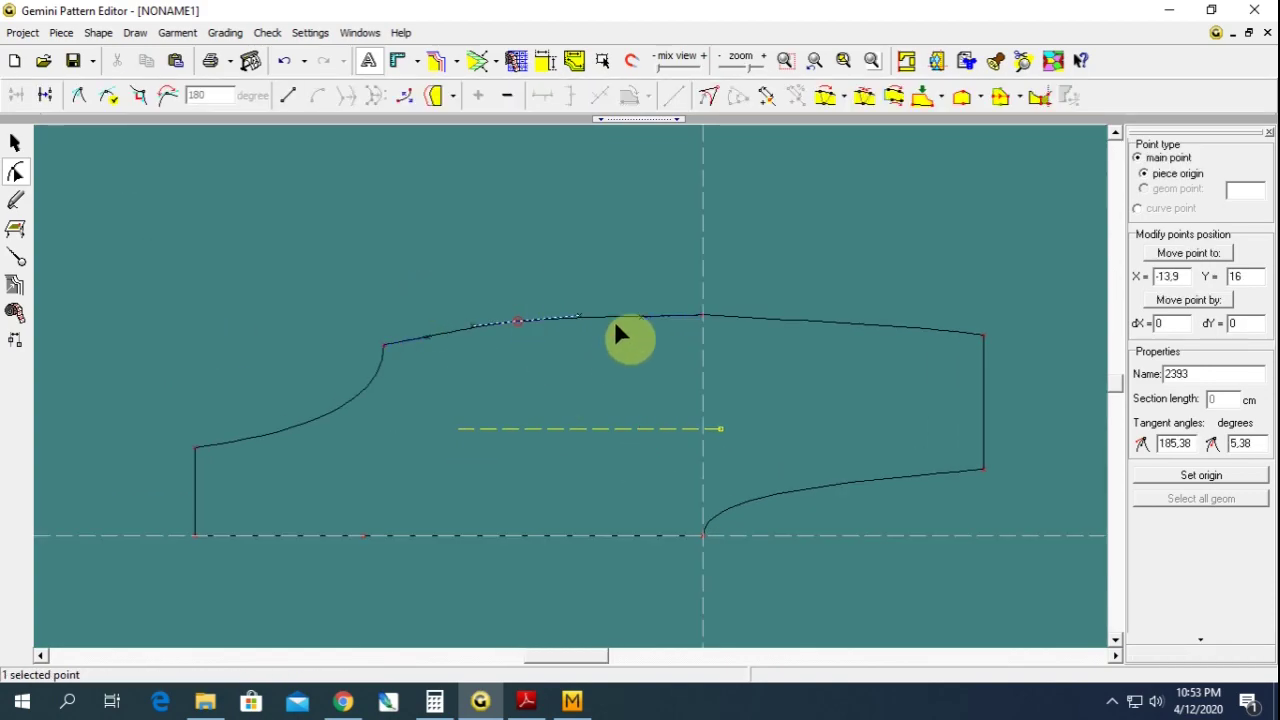
drag(657, 280, 750, 357)
click(186, 200)
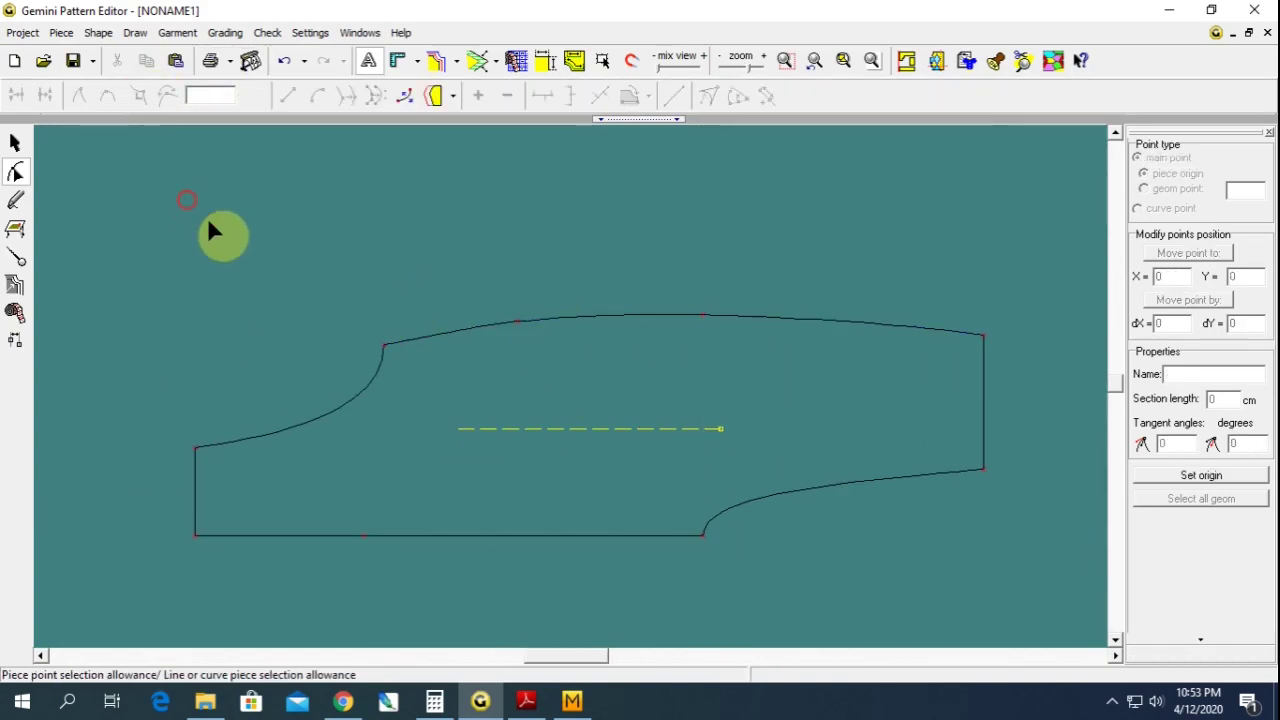
scroll(627, 295, down, 1)
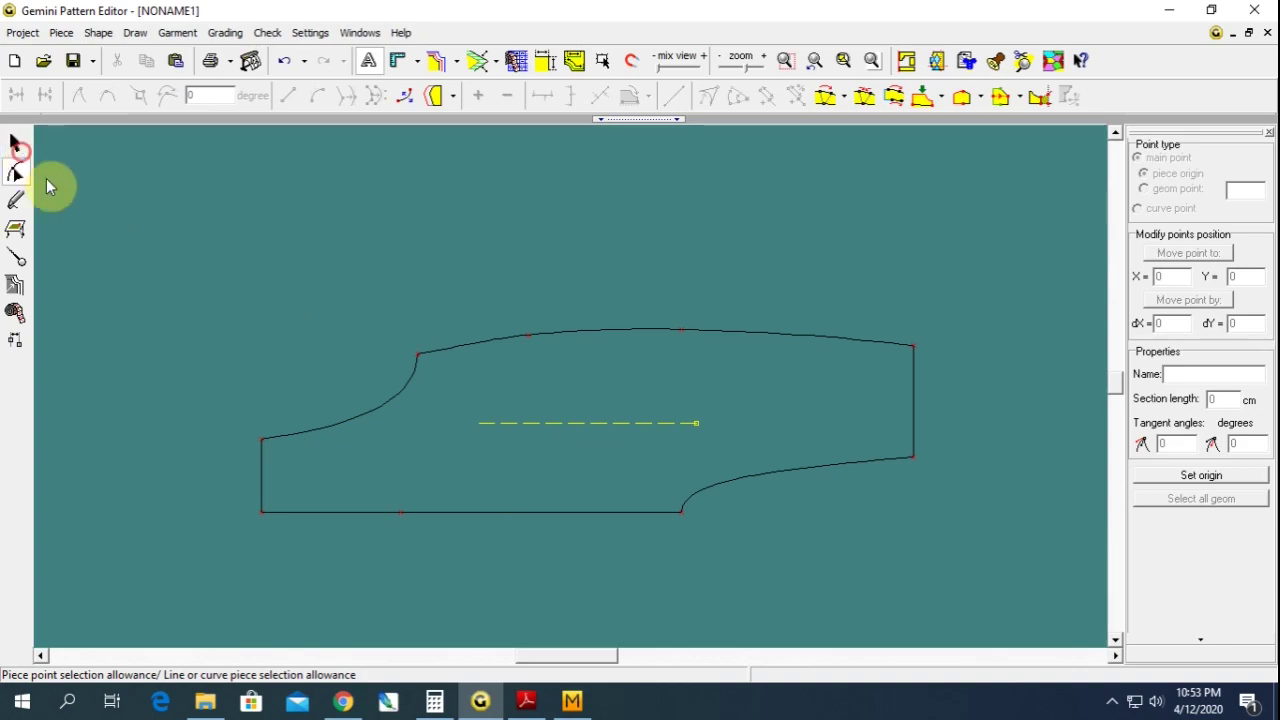
- Copy and paste the front piece, placing the duplicate above the original
click(510, 392)
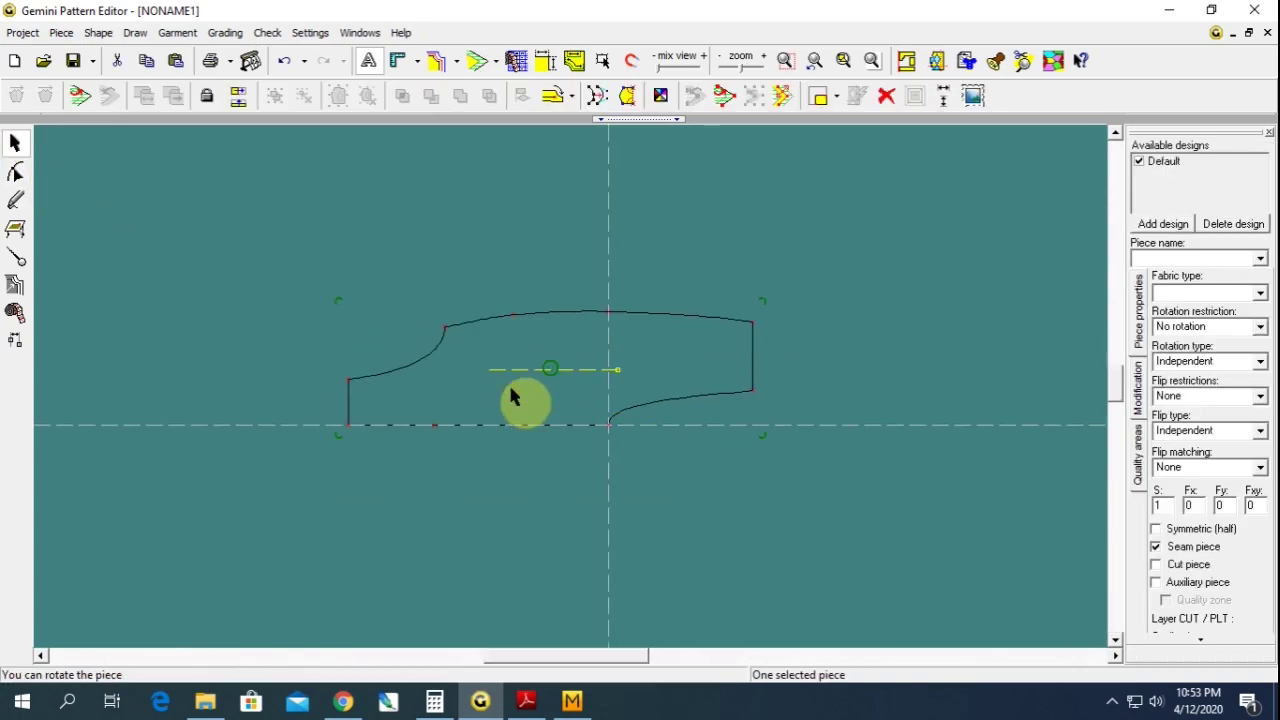
click(147, 61)
click(175, 60)
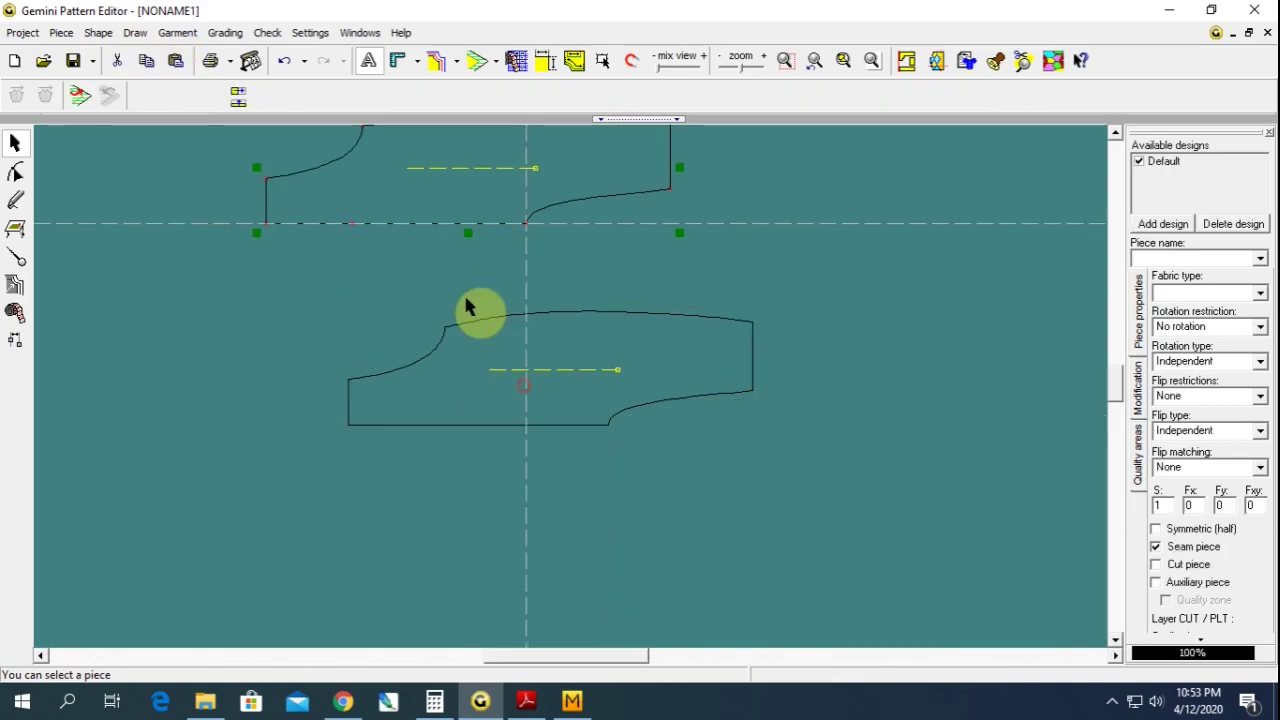
mouse_move(529, 409)
mouse_down()
mouse_move(482, 350)
mouse_move(514, 277)
mouse_up()
scroll(586, 400, up, 1)
click(586, 400)
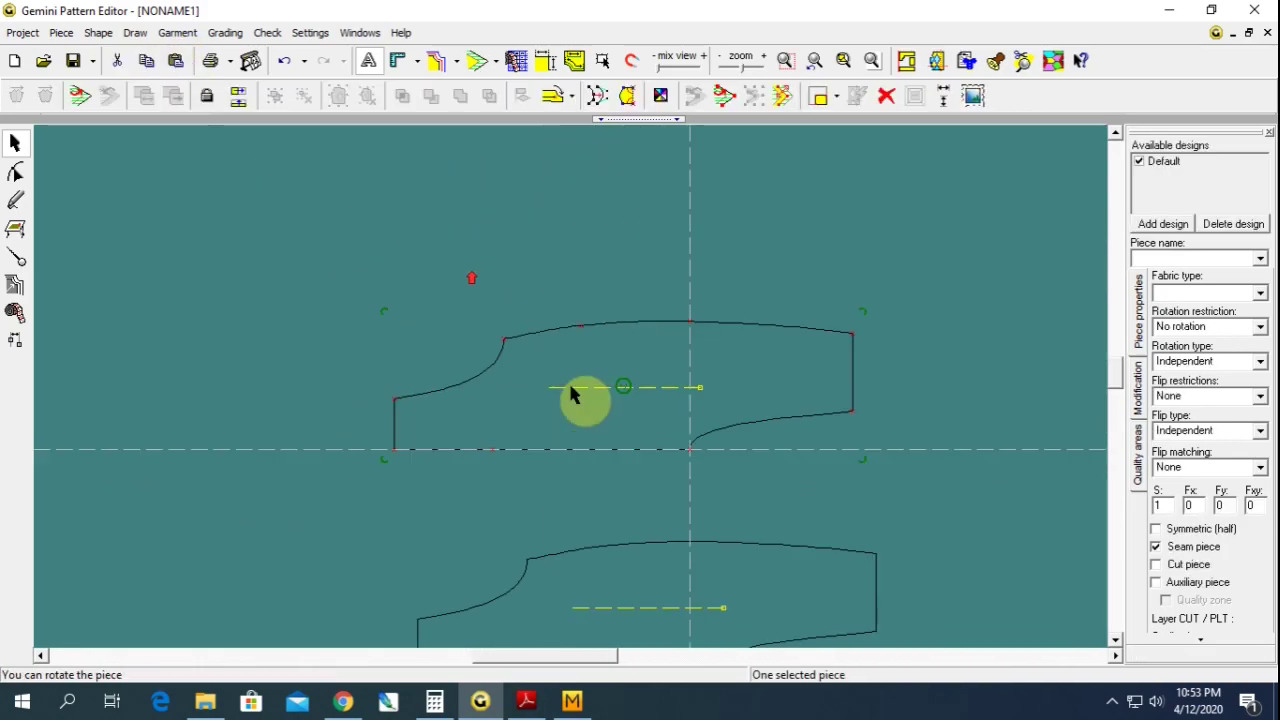
- Draw a vertical line straight down from the curve's top corner across the piece
click(15, 200)
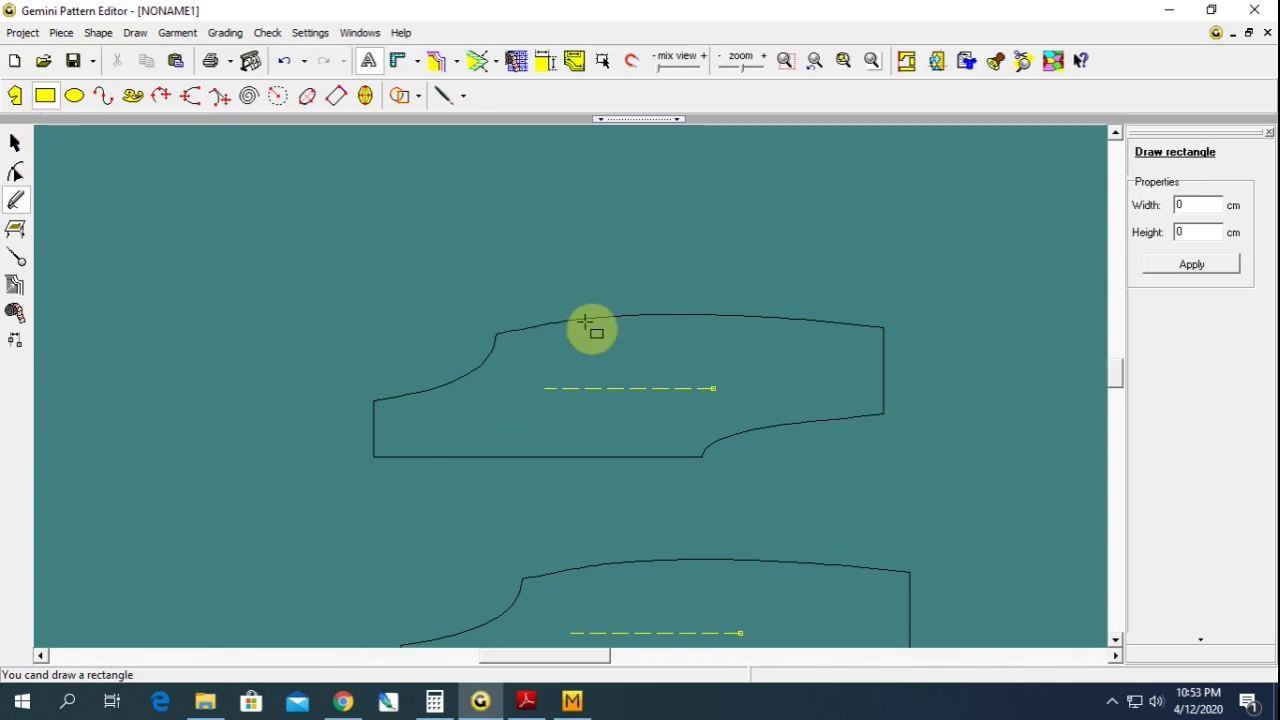
click(15, 95)
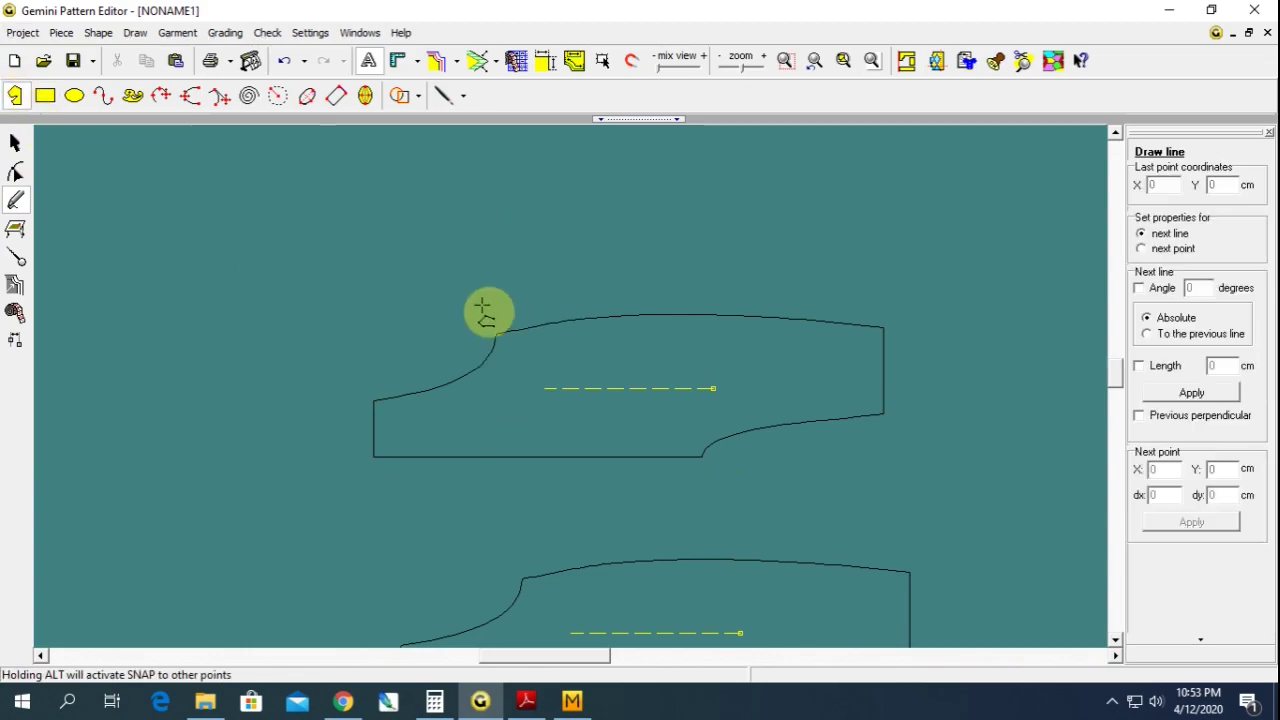
click(498, 336)
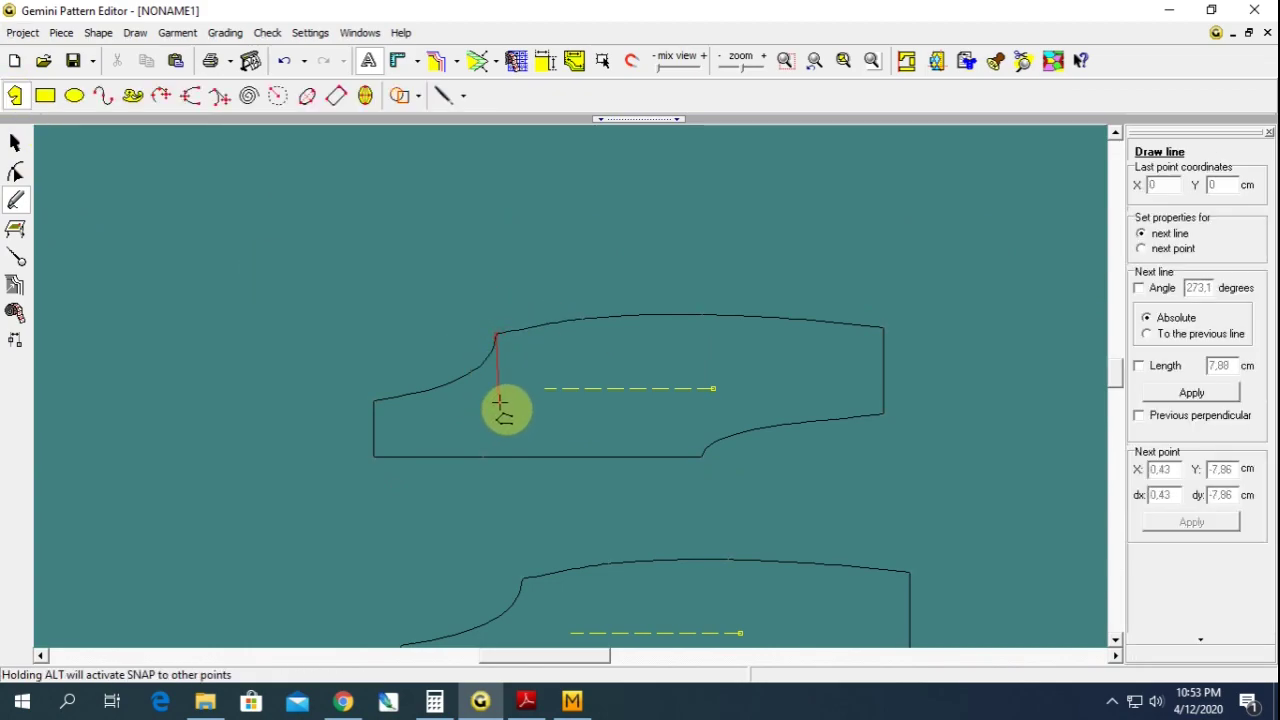
click(500, 481)
right_click(500, 477)
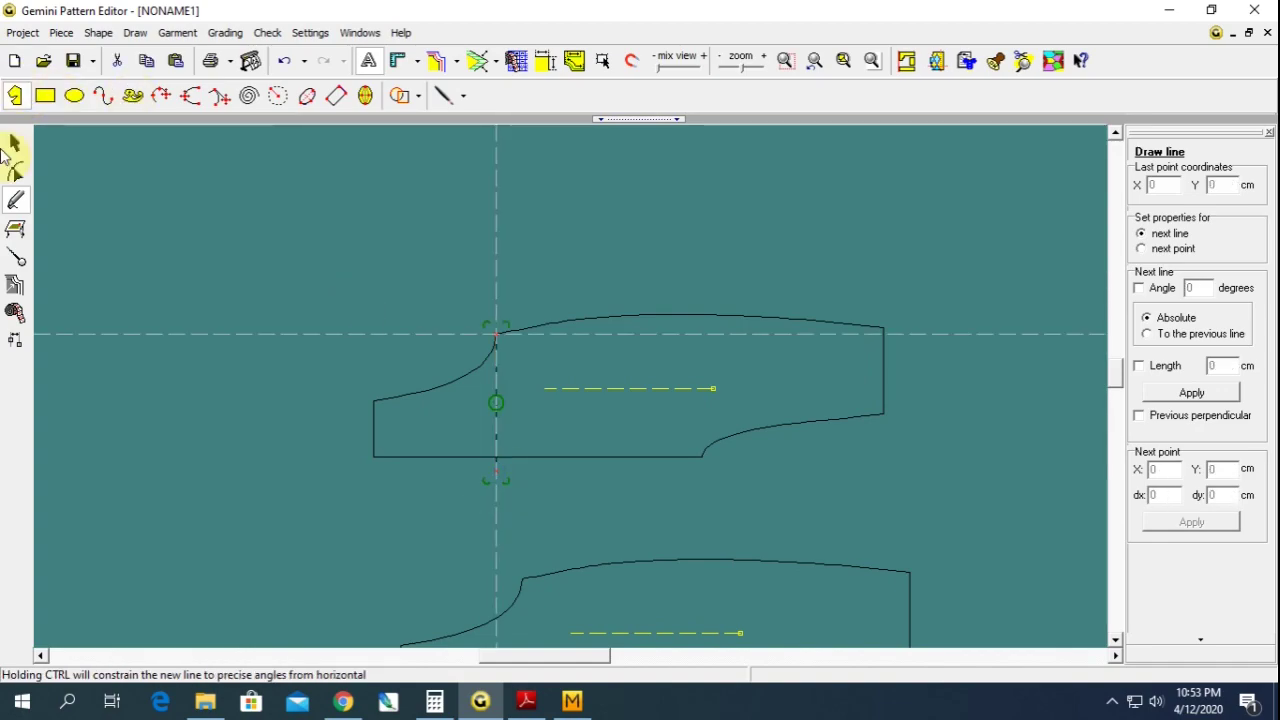
- Split the piece along the vertical line, delete the left part, and shift the remainder left
click(14, 144)
drag(240, 206, 912, 503)
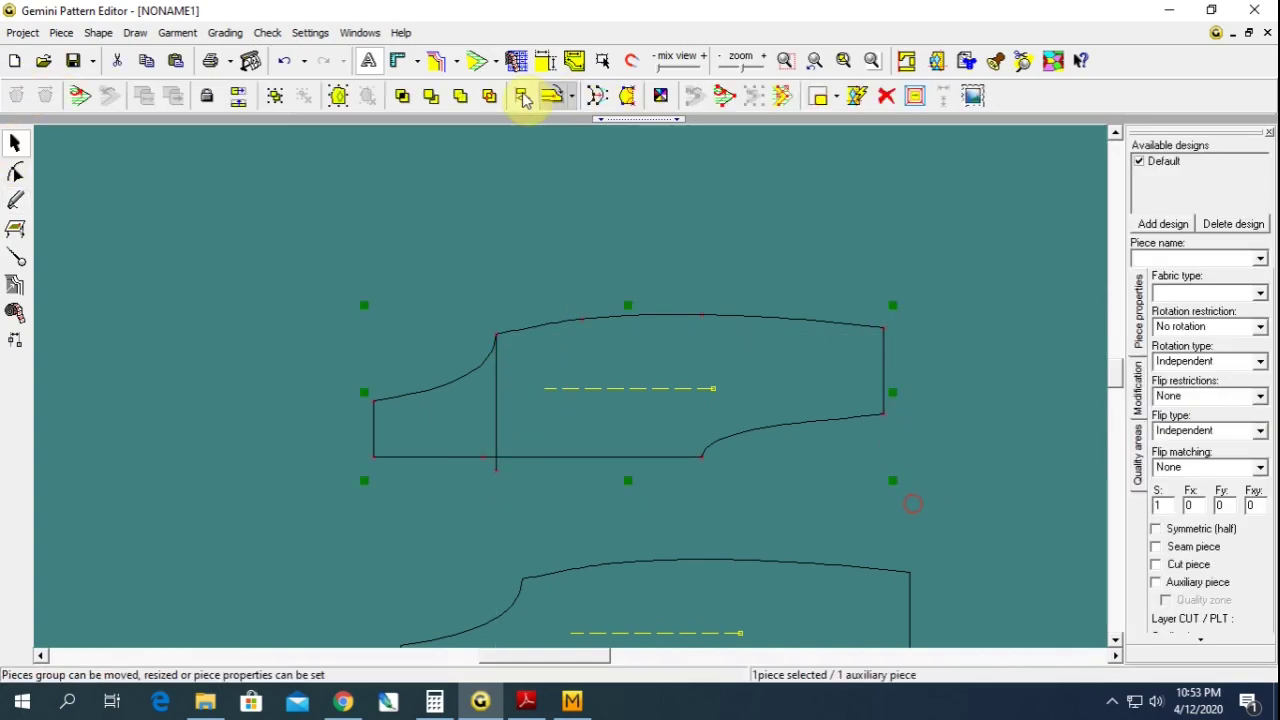
click(433, 95)
mouse_move(438, 421)
mouse_down()
mouse_move(349, 404)
mouse_move(434, 409)
mouse_up()
drag(206, 234, 590, 530)
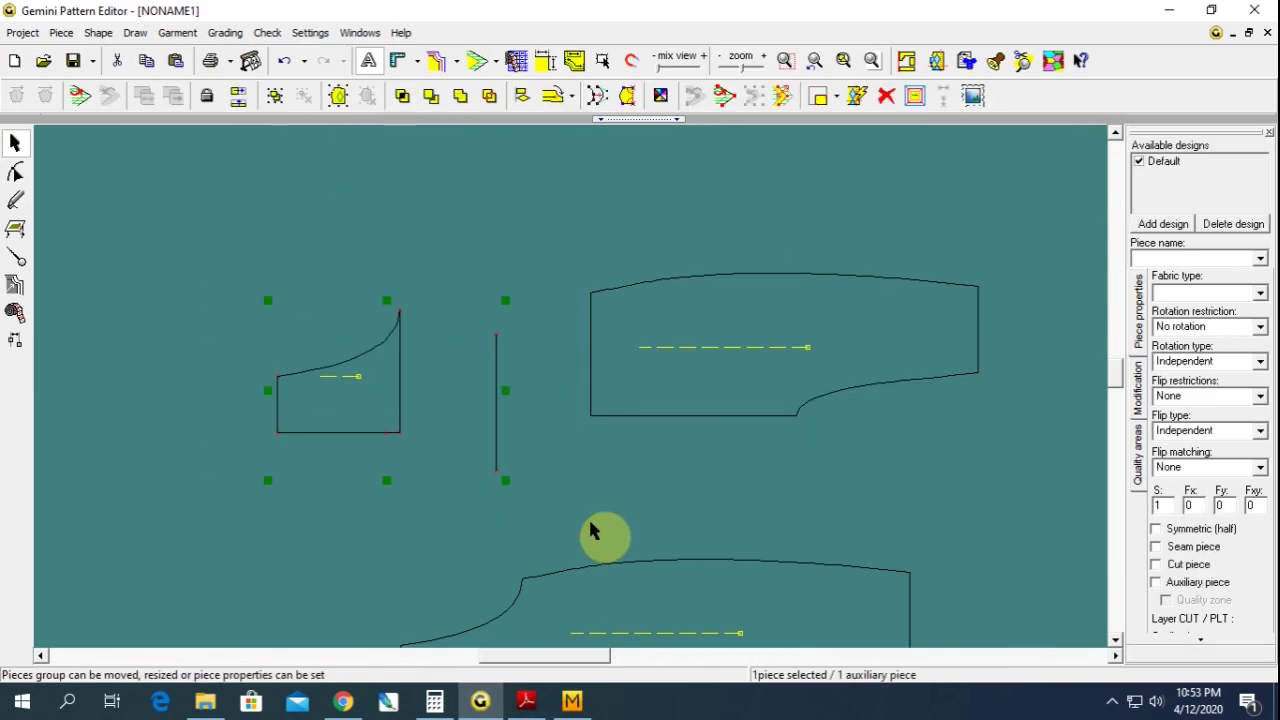
key(Delete)
drag(689, 371, 623, 363)
click(623, 363)
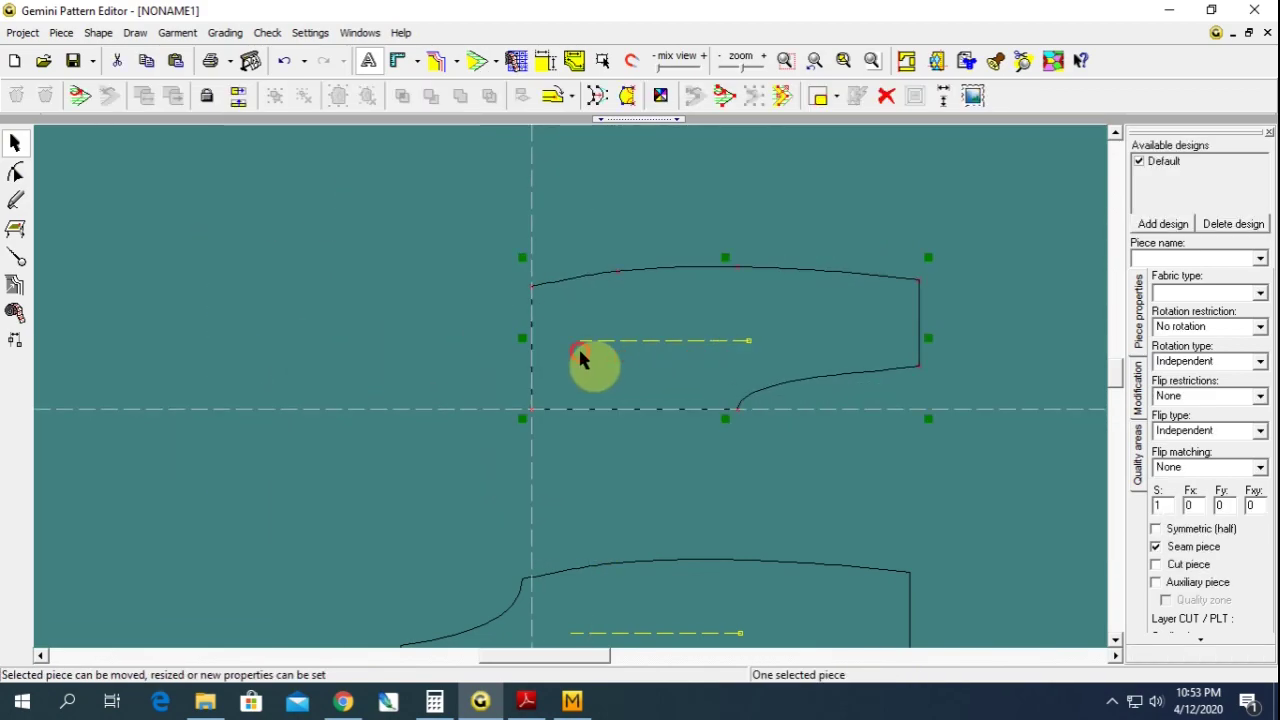
click(586, 357)
click(526, 700)
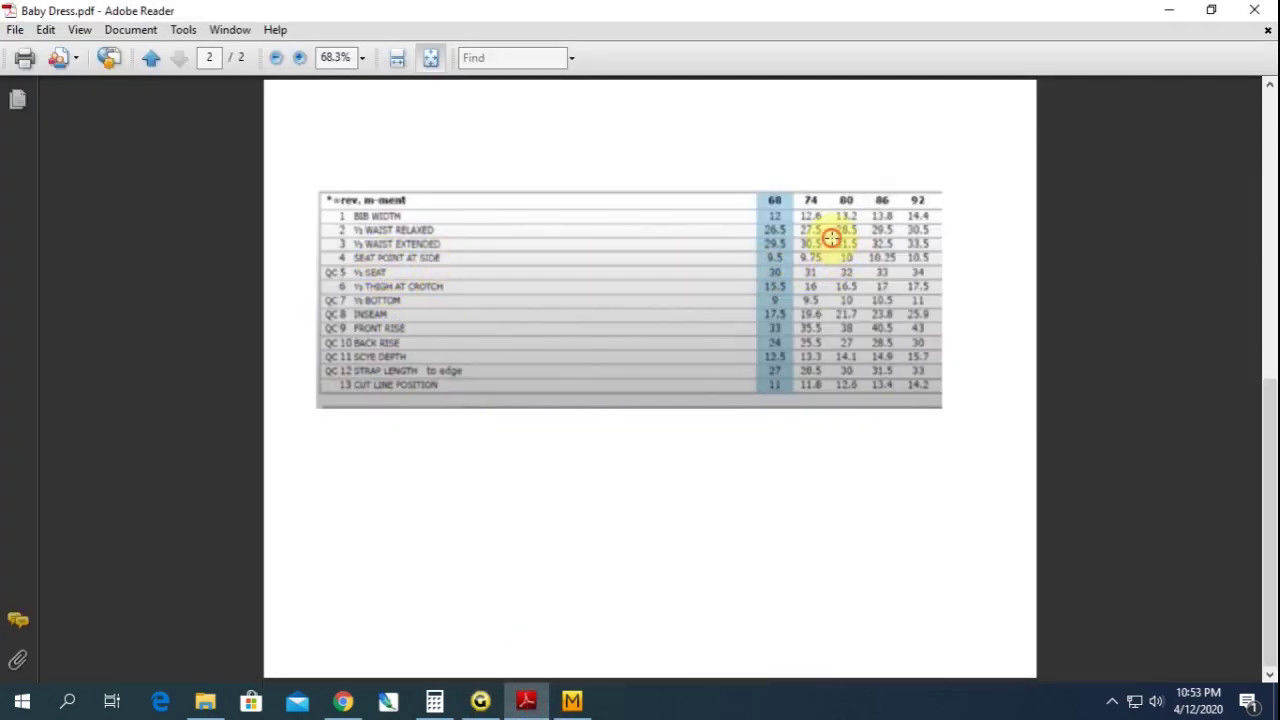
- Check the 31.5 size-chart value and Calculator's 6.6 result, then reselect the trimmed piece
drag(830, 238, 863, 251)
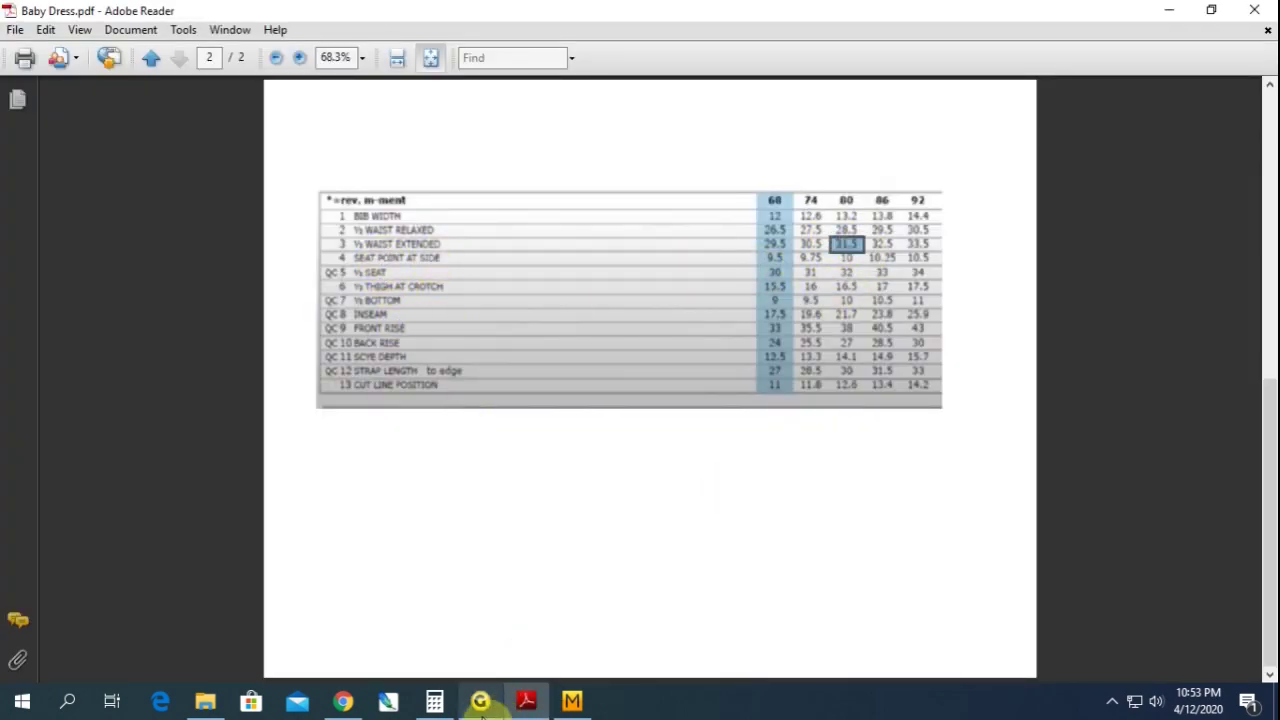
click(434, 700)
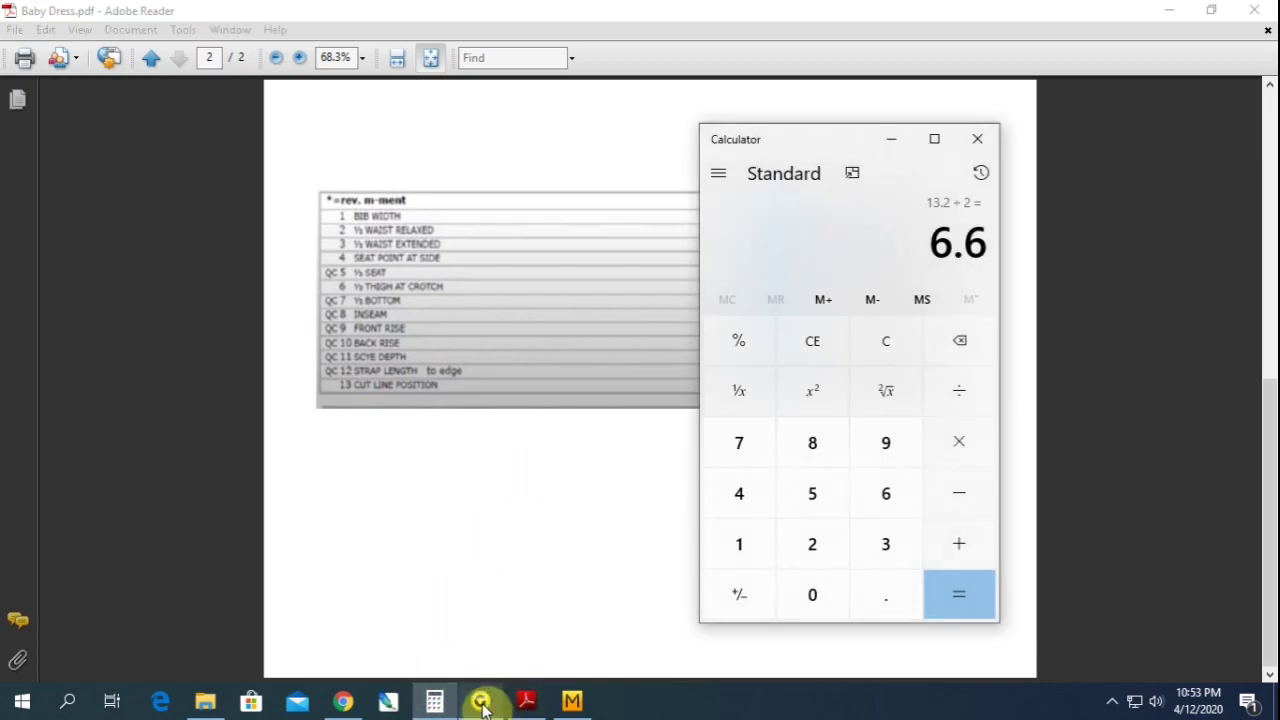
click(480, 700)
click(543, 391)
- Move the piece's top-left corner point to Y 16
click(14, 170)
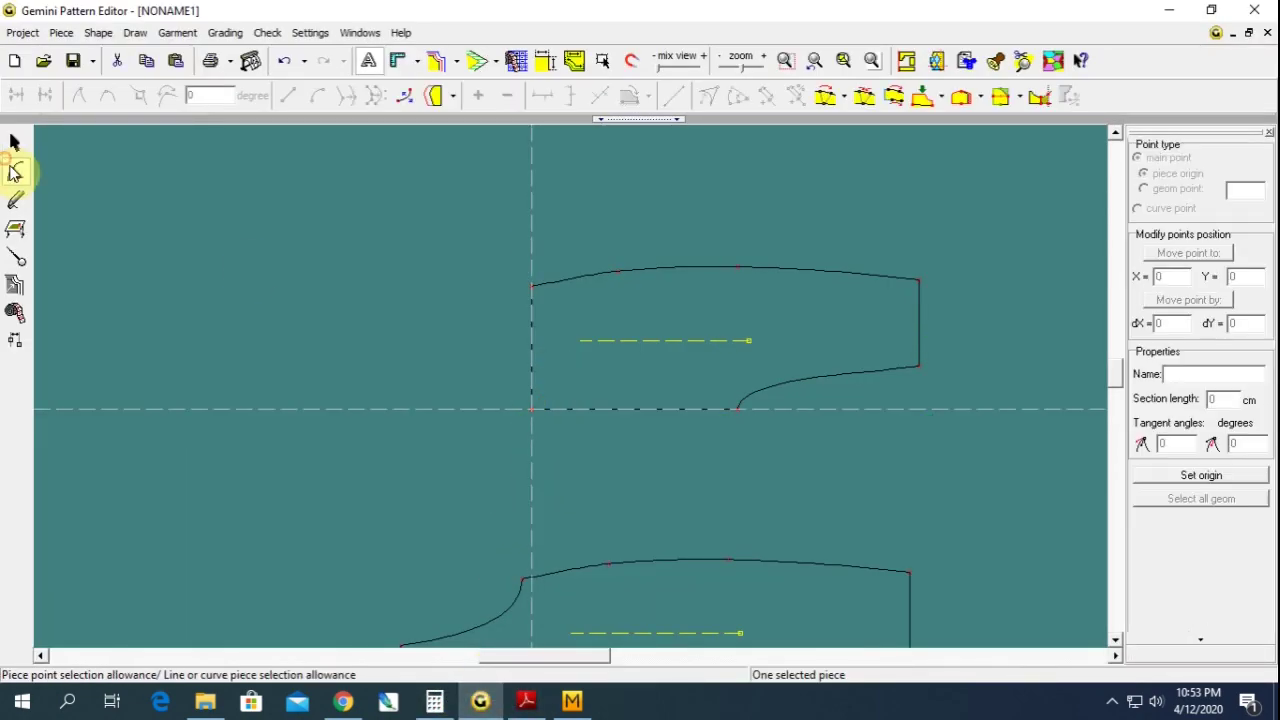
drag(516, 263, 560, 312)
double_click(1248, 279)
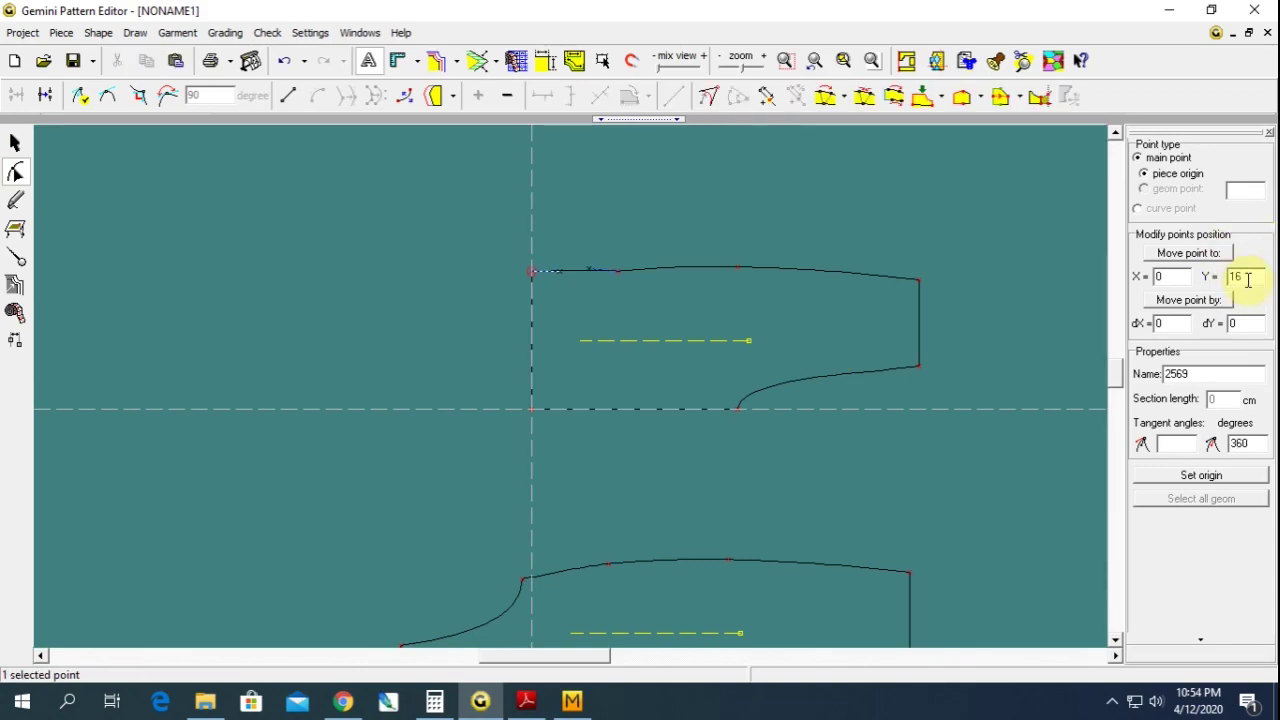
click(477, 278)
drag(527, 331, 601, 410)
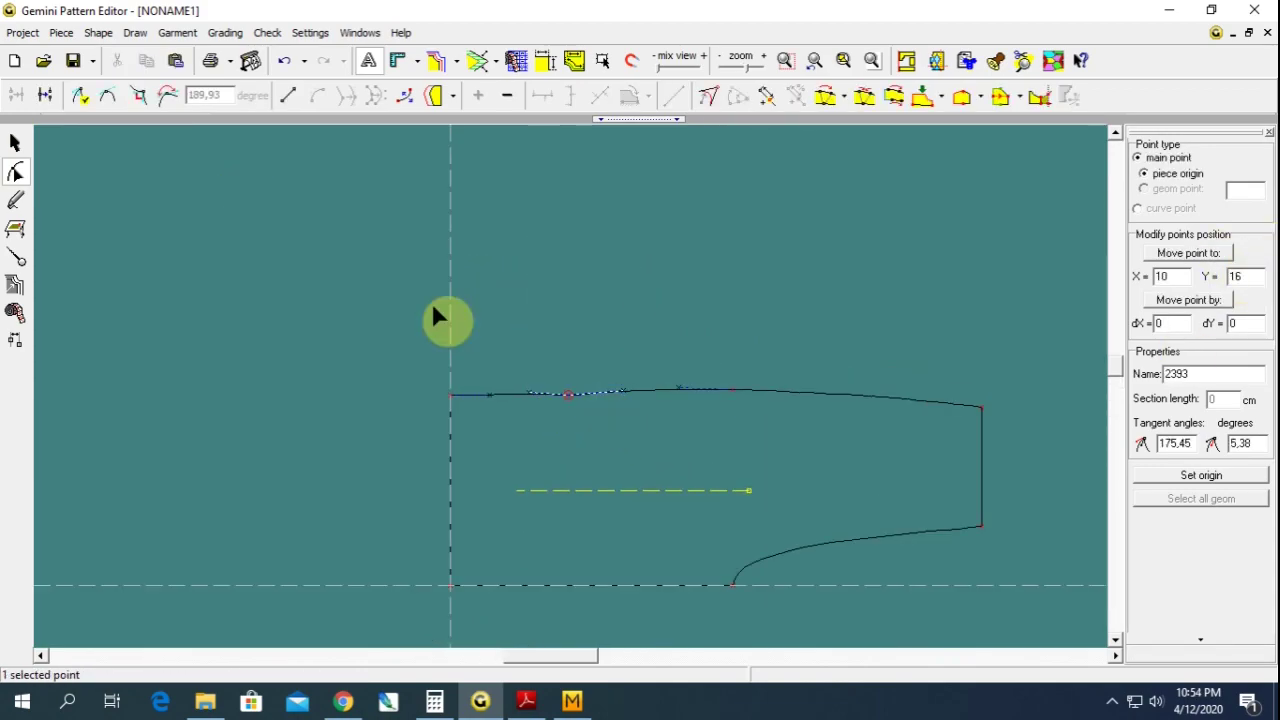
click(229, 289)
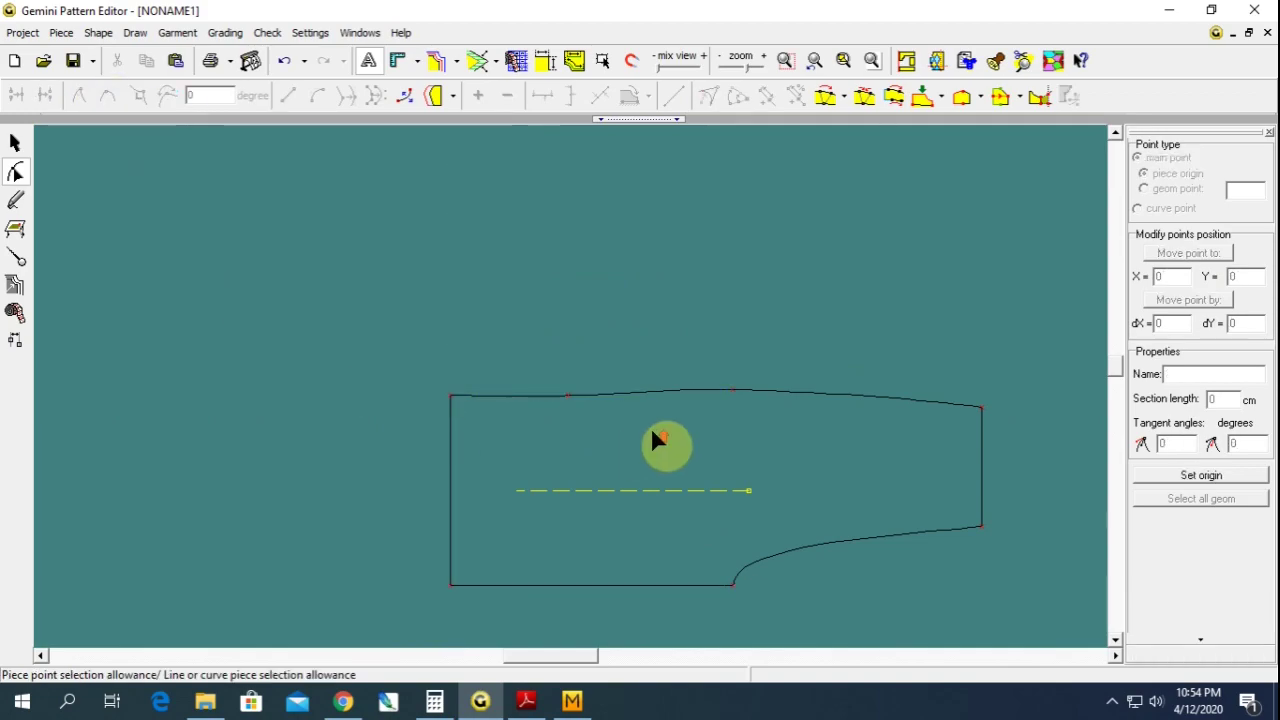
click(418, 366)
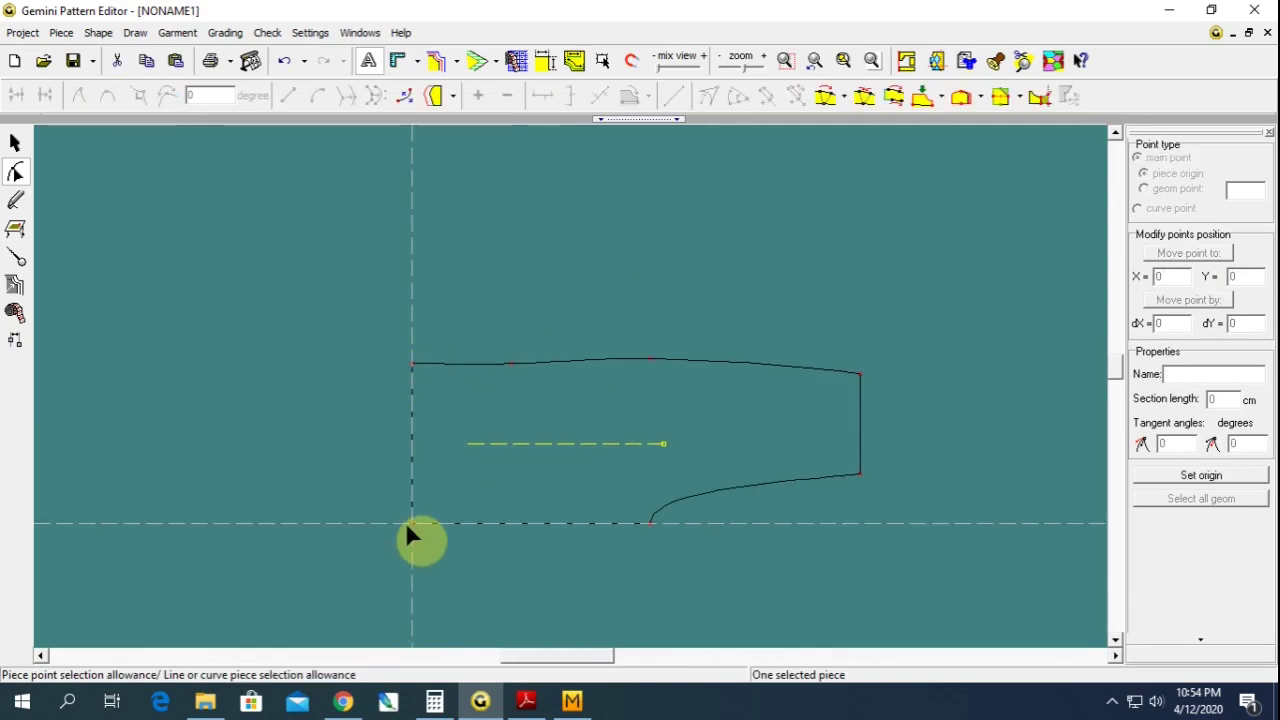
- Look over the waistband in the PDF drawing, then bring up Marvelous Designer
click(526, 700)
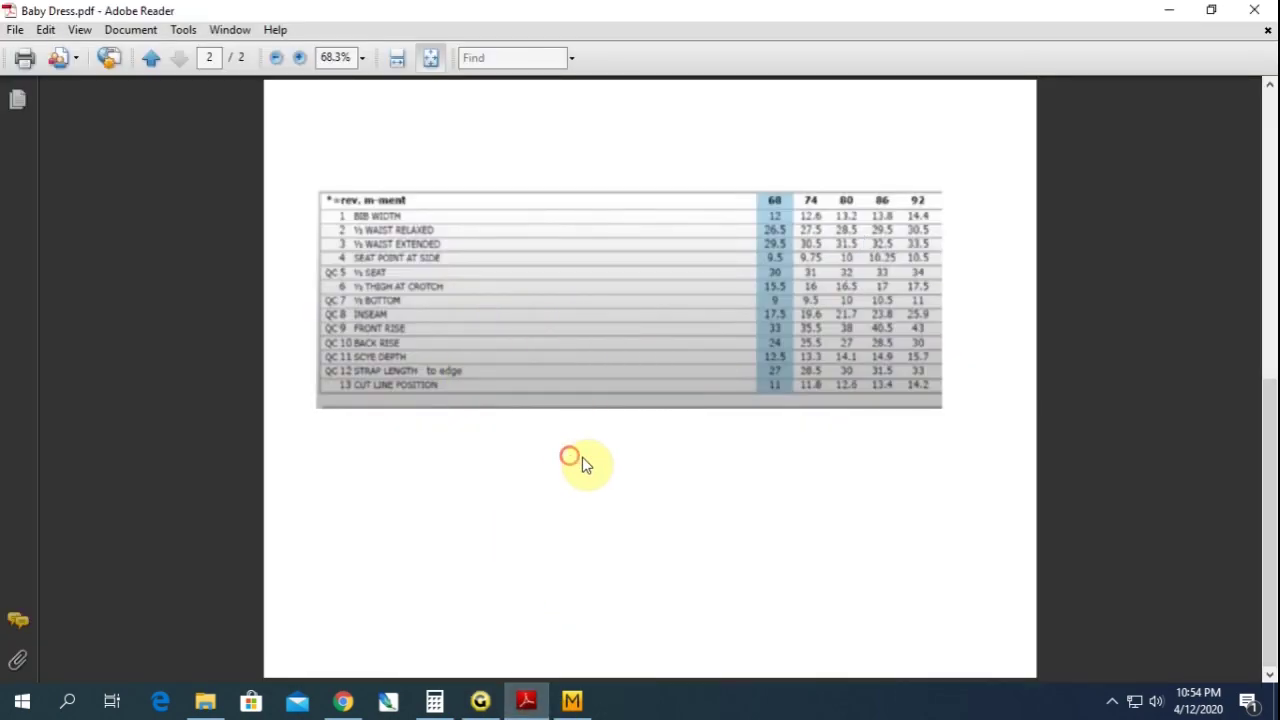
scroll(586, 465, up, 2)
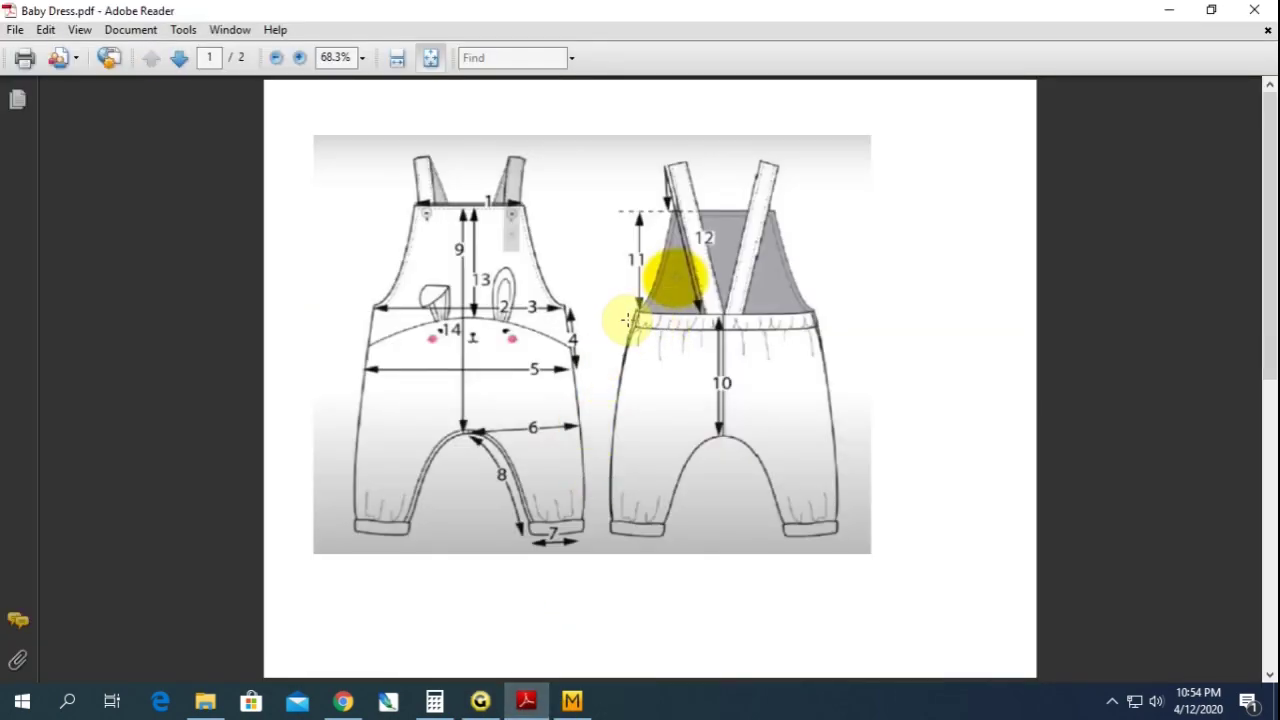
mouse_move(628, 320)
mouse_down()
mouse_move(798, 348)
mouse_move(826, 338)
mouse_up()
click(677, 613)
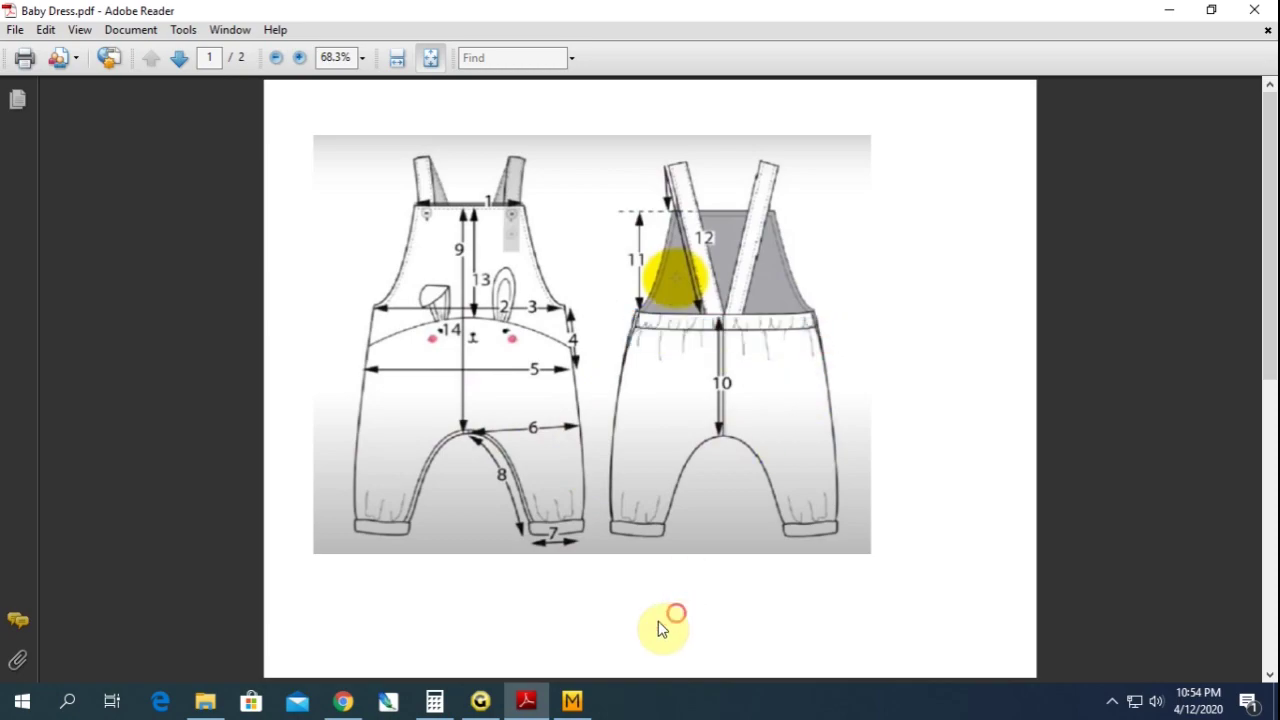
click(571, 703)
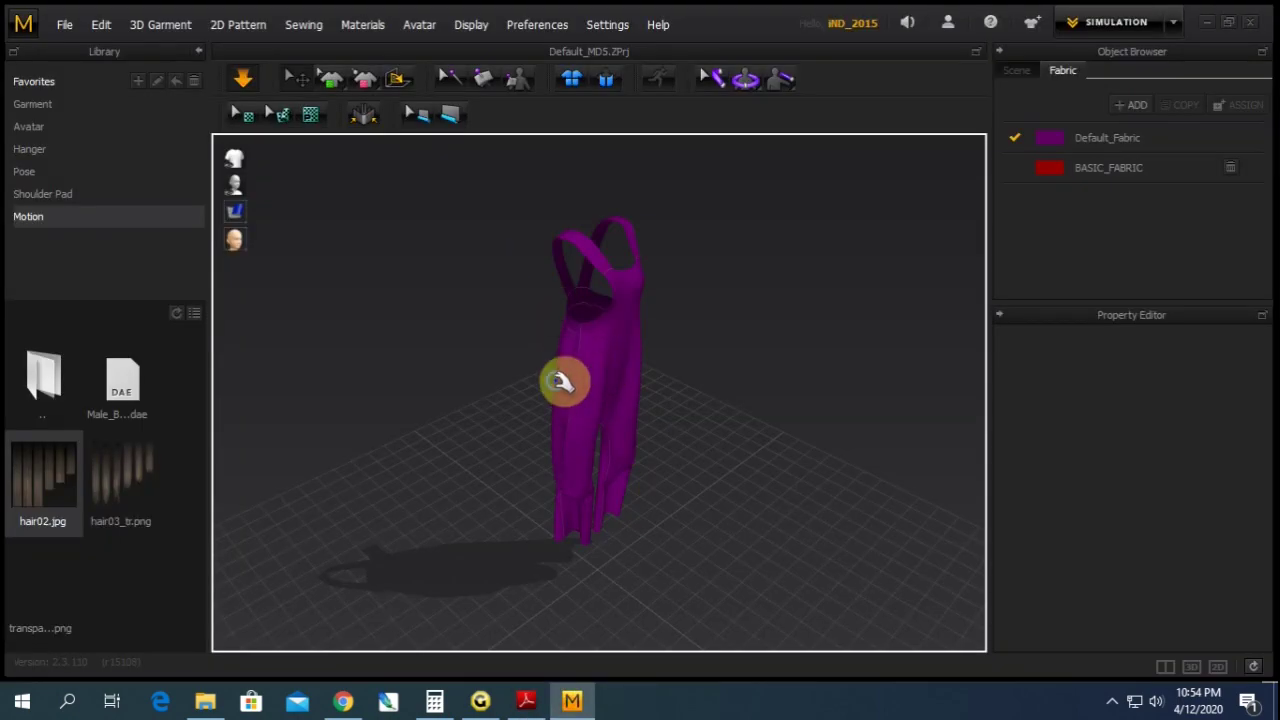
- Orbit the purple 3D overalls in Marvelous Designer, then return to Gemini
mouse_move(563, 378)
right_down()
mouse_move(513, 359)
mouse_move(617, 389)
right_up()
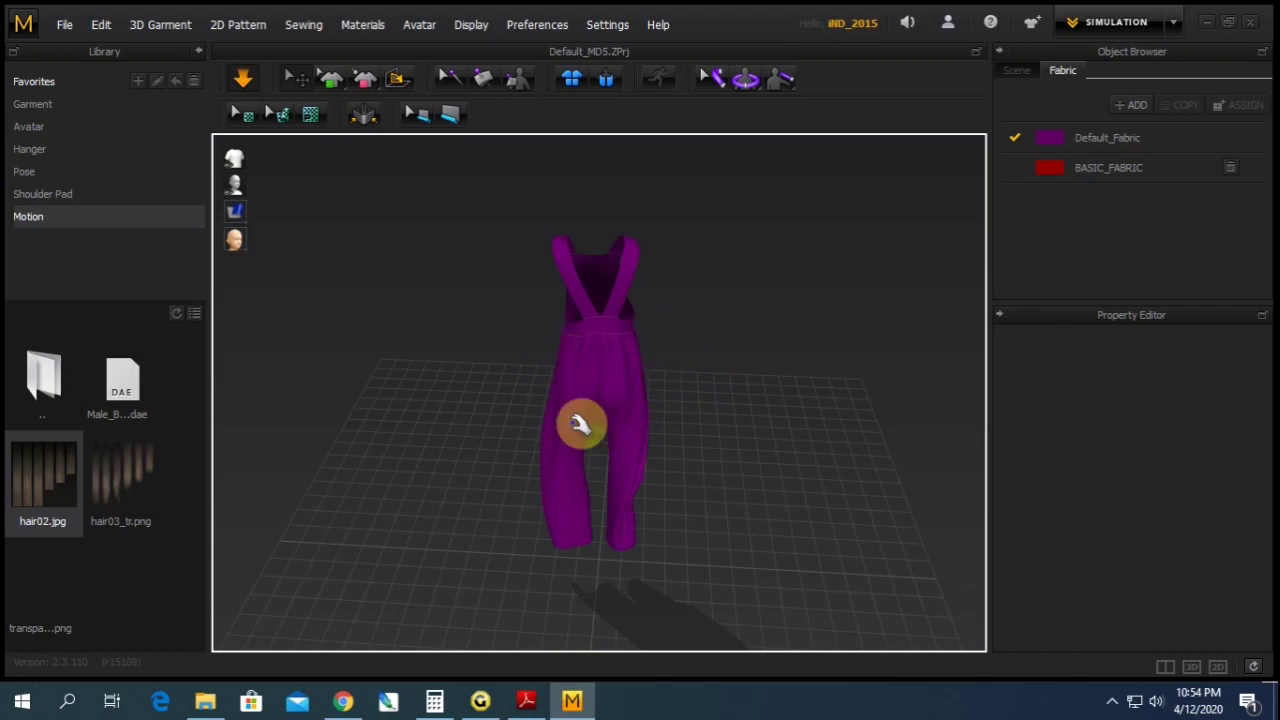
mouse_move(628, 517)
right_down()
mouse_move(580, 432)
mouse_move(634, 426)
right_up()
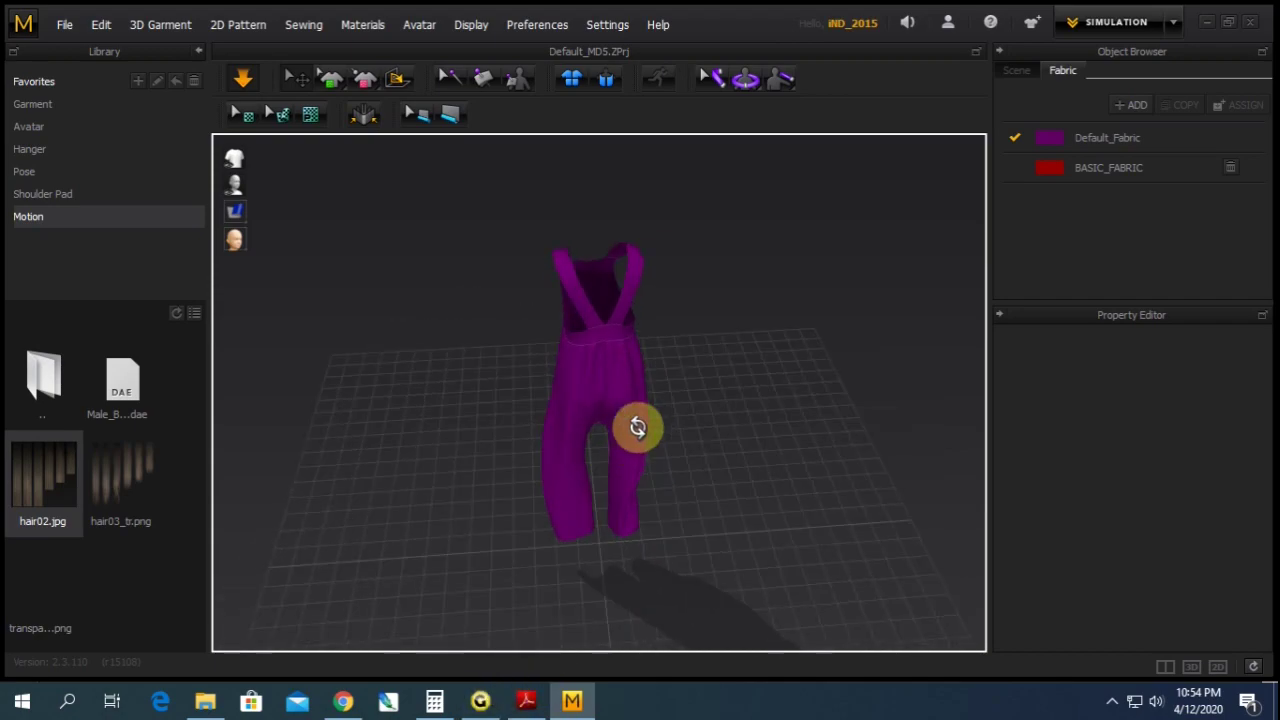
click(480, 700)
- Select the lower piece, zoom in, and show segment lengths on the pieces
click(512, 449)
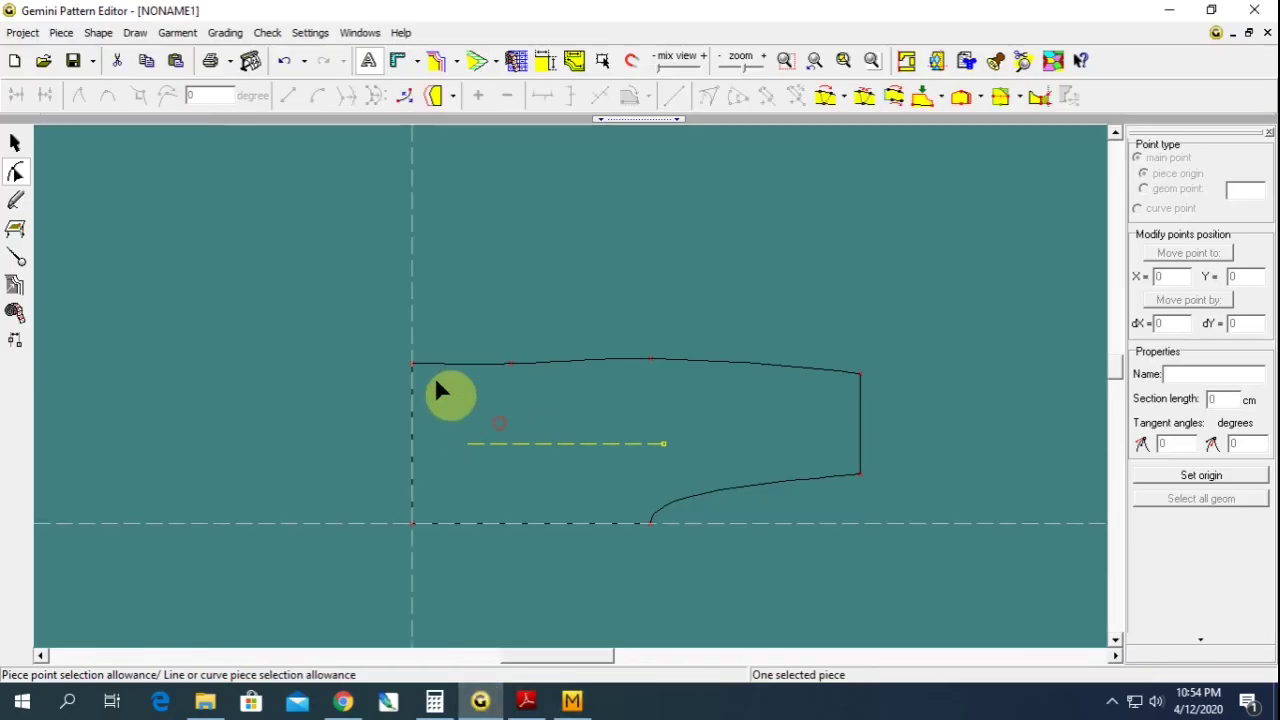
scroll(480, 440, down, 1)
scroll(500, 520, down, 1)
scroll(558, 568, up, 1)
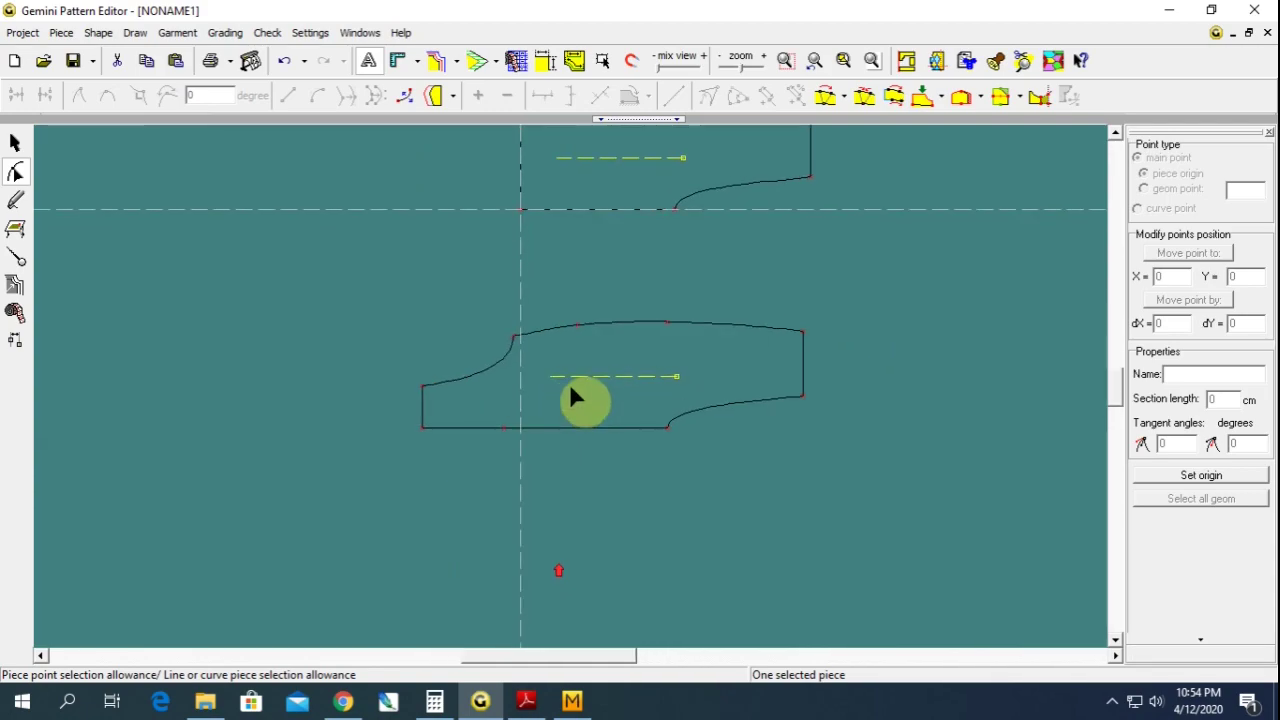
scroll(572, 395, up, 1)
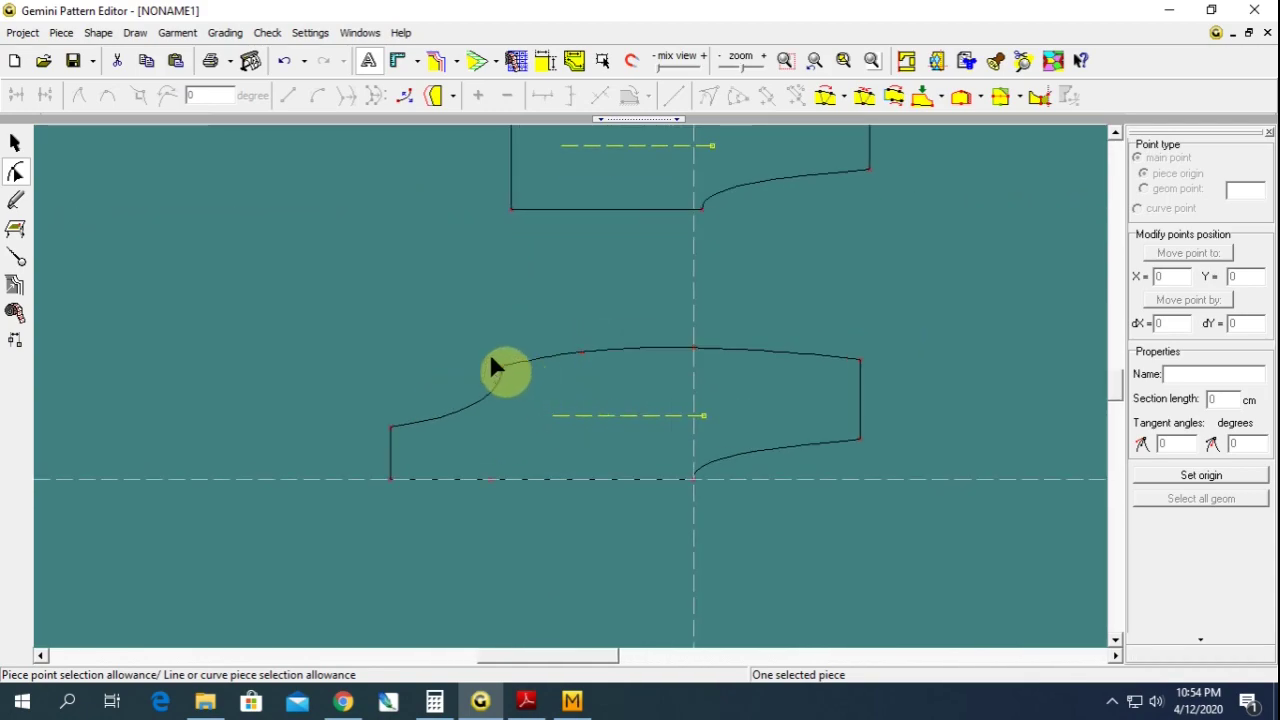
click(545, 60)
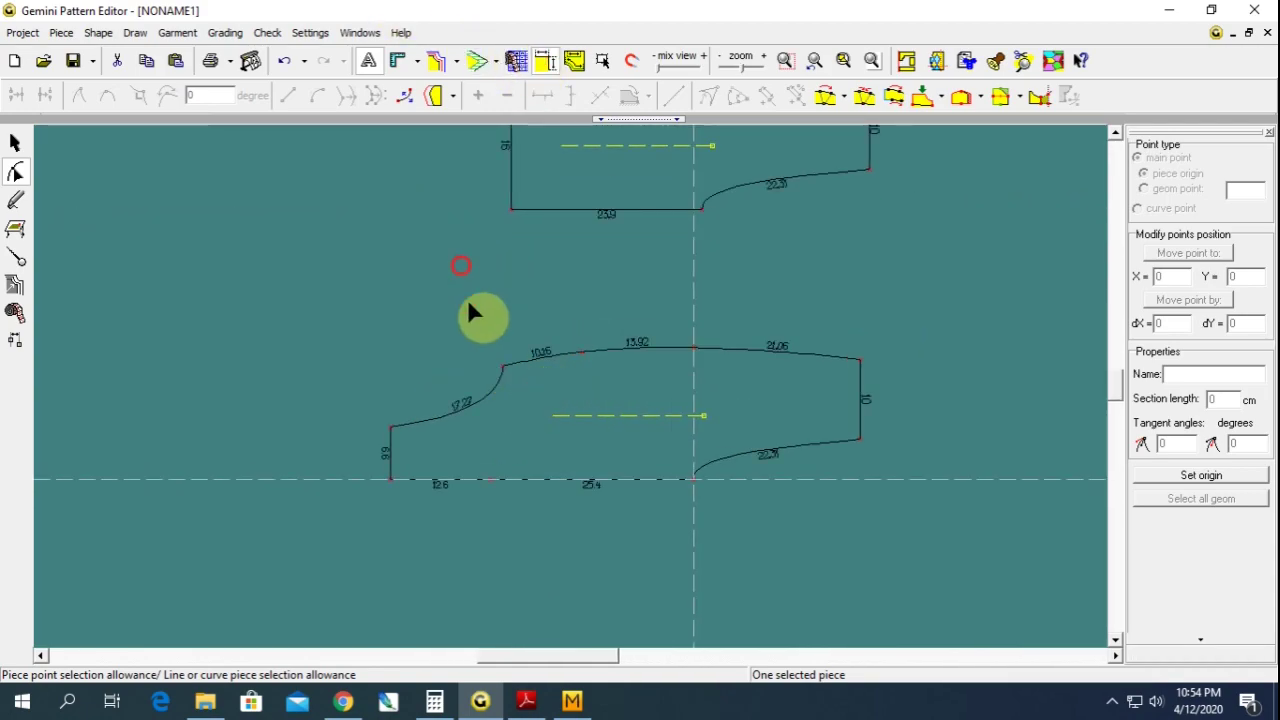
- Add a point 4 cm from the curve's corner, splitting the 10.16 edge into 4 and 6.16
click(12, 172)
click(502, 366)
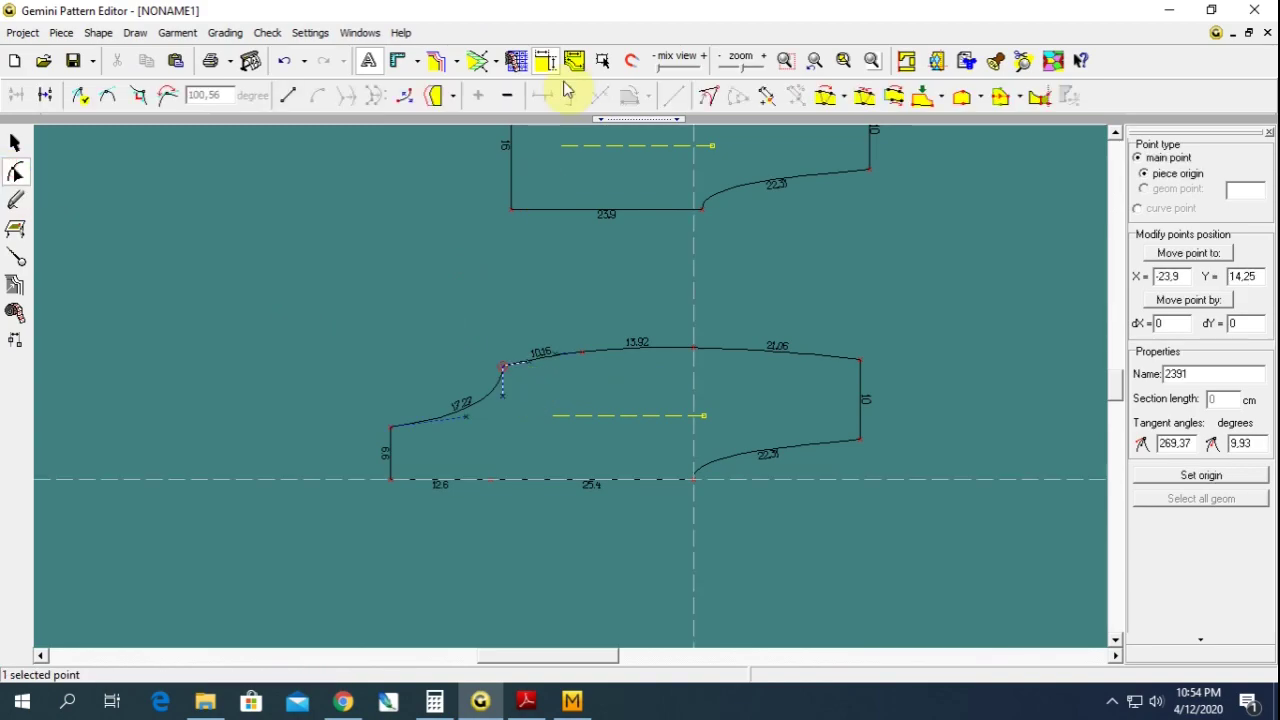
click(762, 95)
click(565, 345)
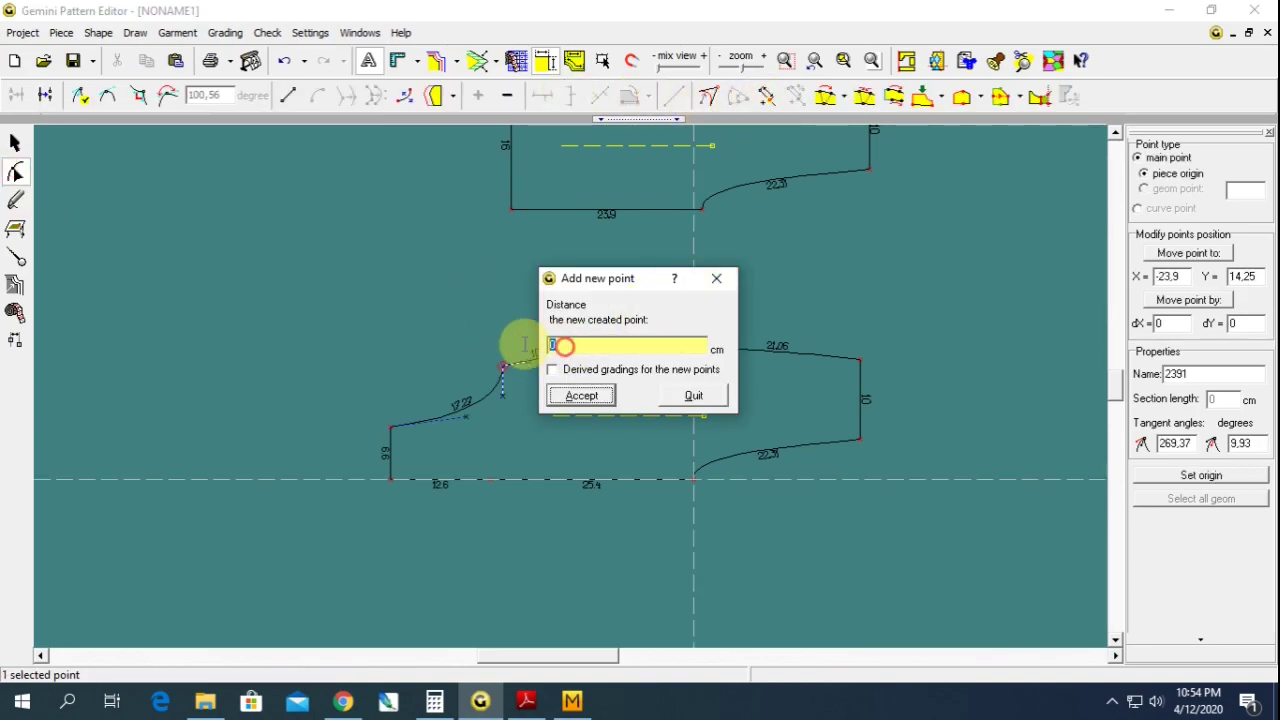
text(4)
key(Return)
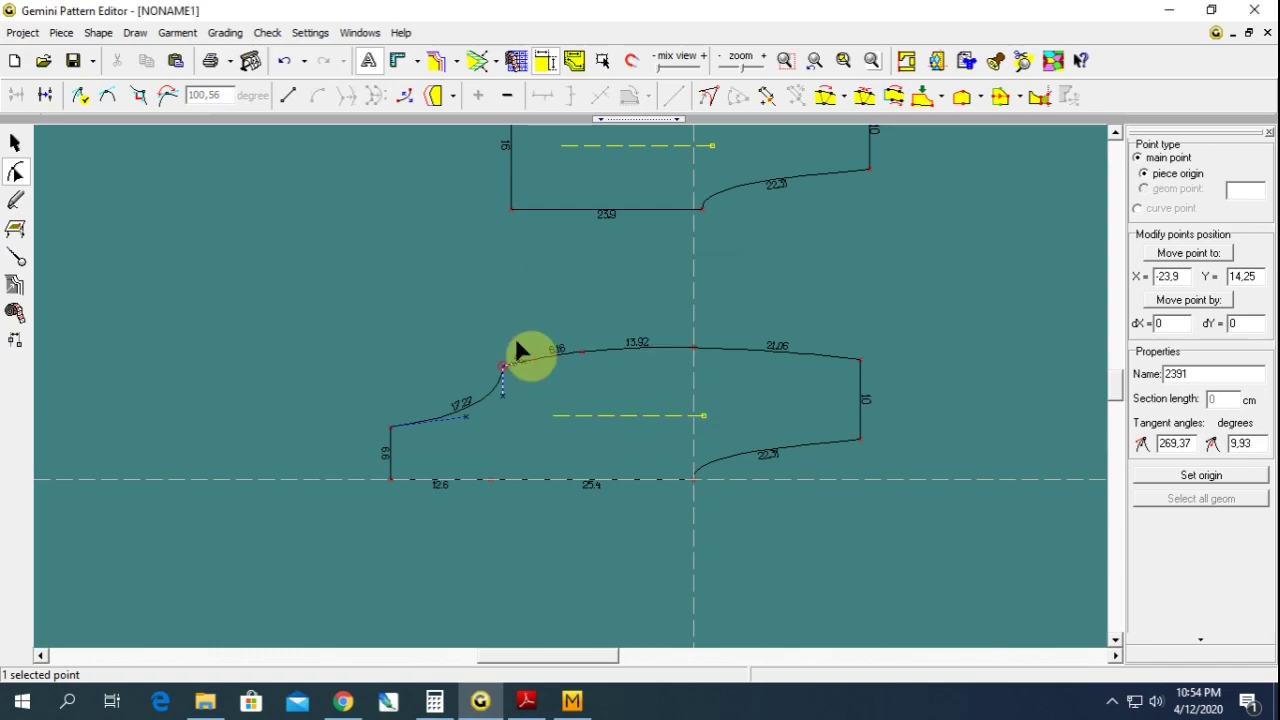
click(526, 700)
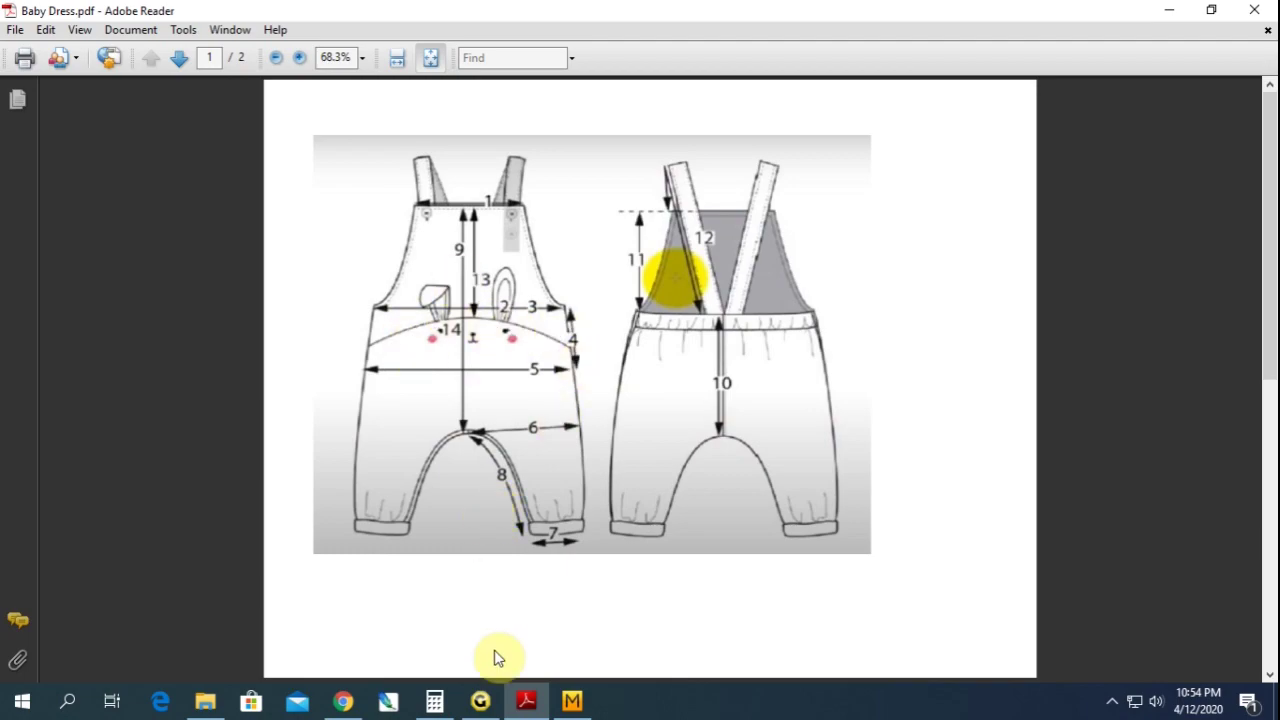
- Draw a straight internal line from the lower piece's bottom edge to the new top-edge point
click(480, 700)
click(462, 342)
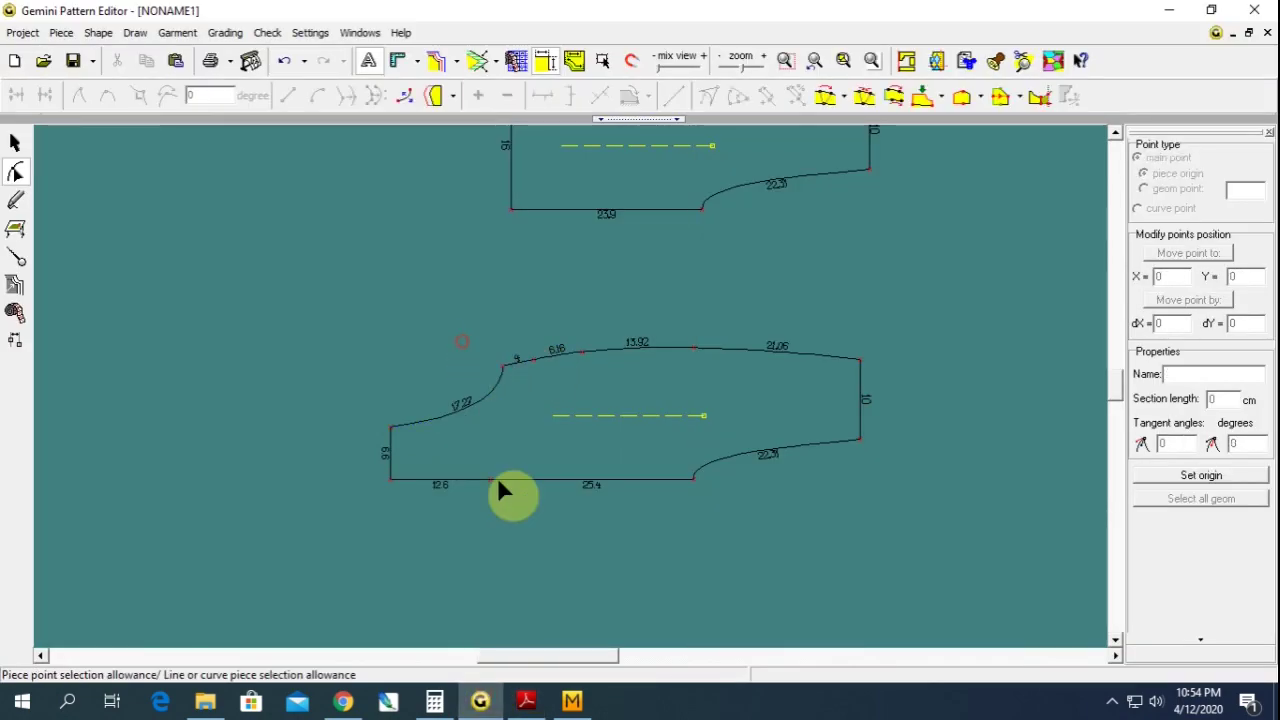
click(12, 202)
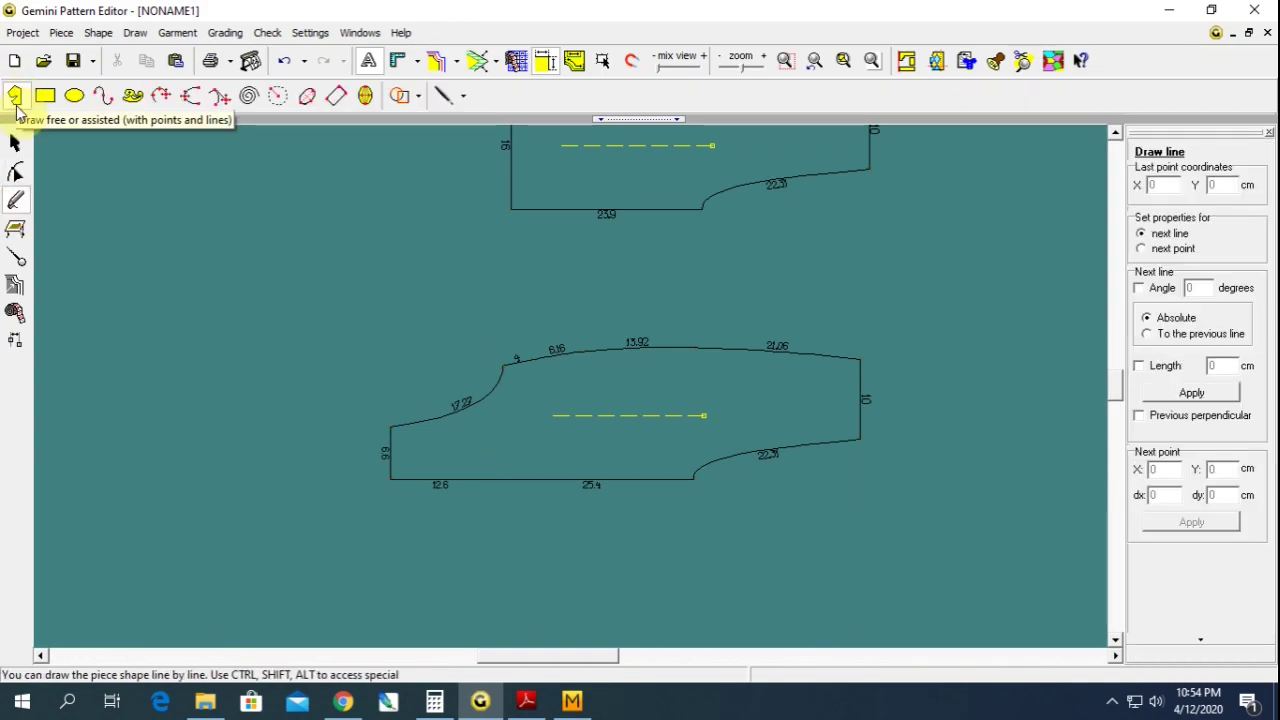
click(16, 96)
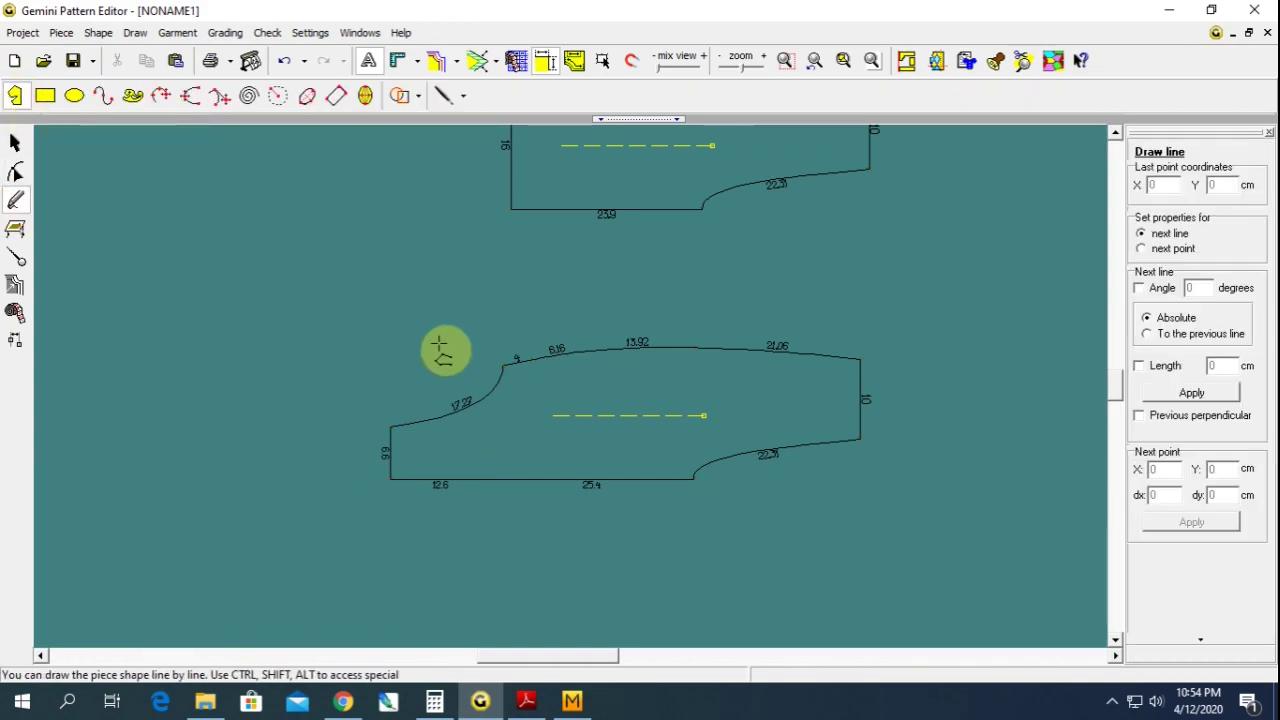
click(490, 480)
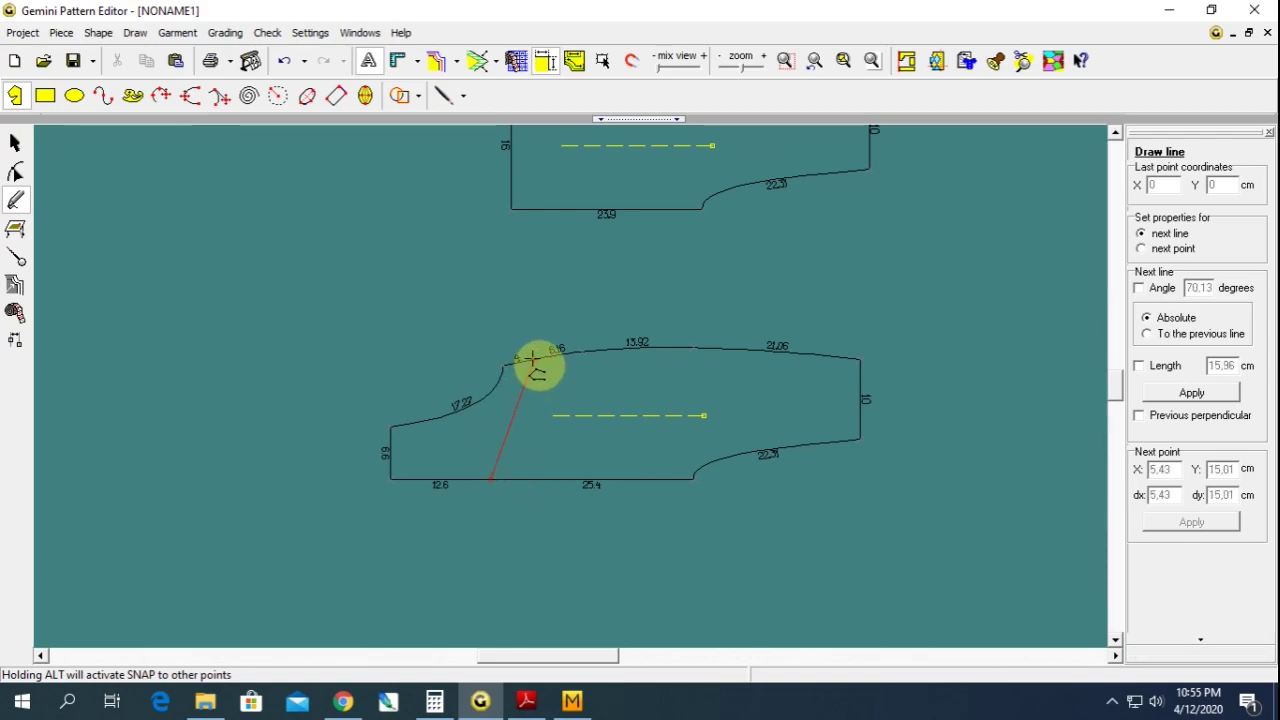
click(533, 360)
- Bend the 15.96 cm internal line into a curve with the Curve tool
click(16, 172)
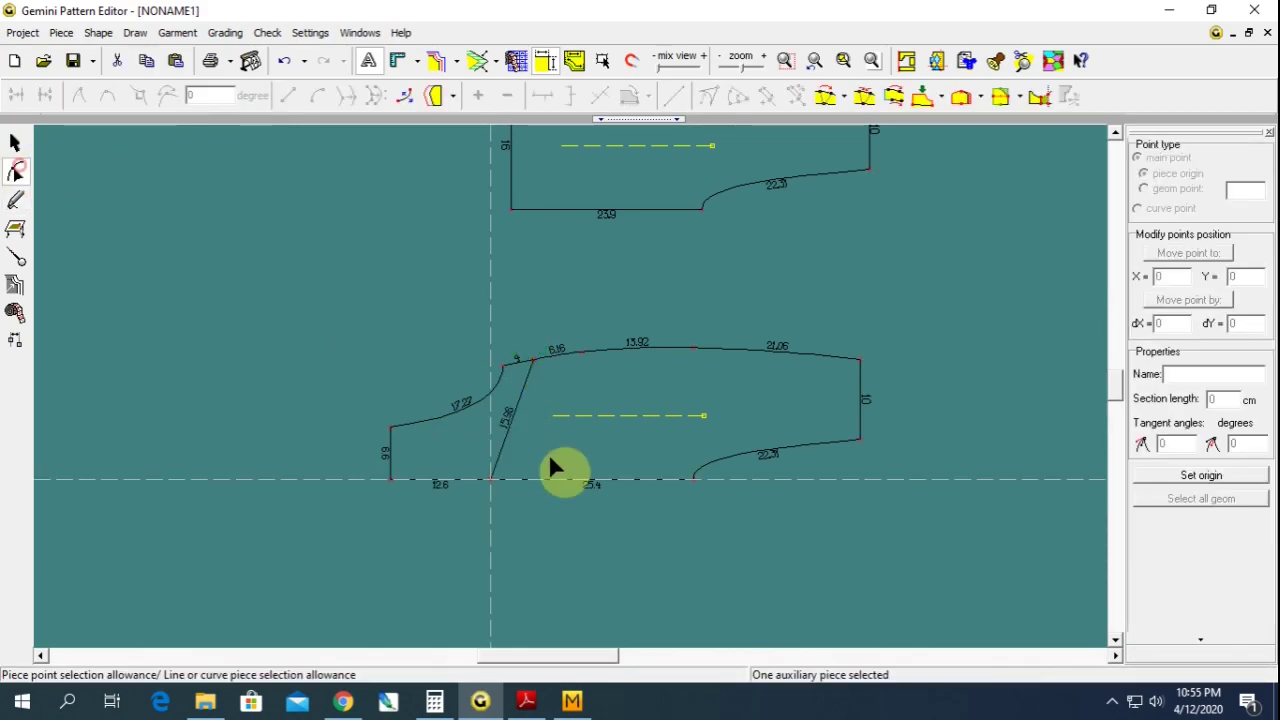
scroll(548, 467, up, 2)
click(517, 398)
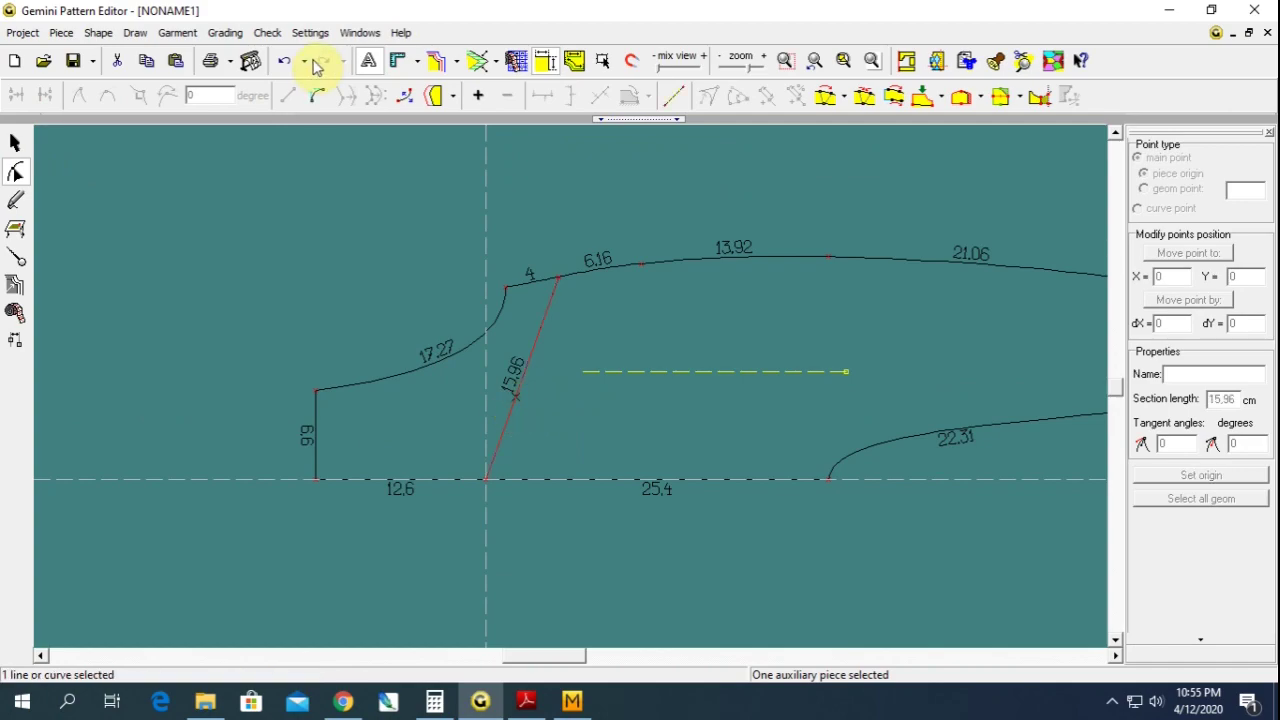
click(318, 104)
drag(511, 393, 498, 379)
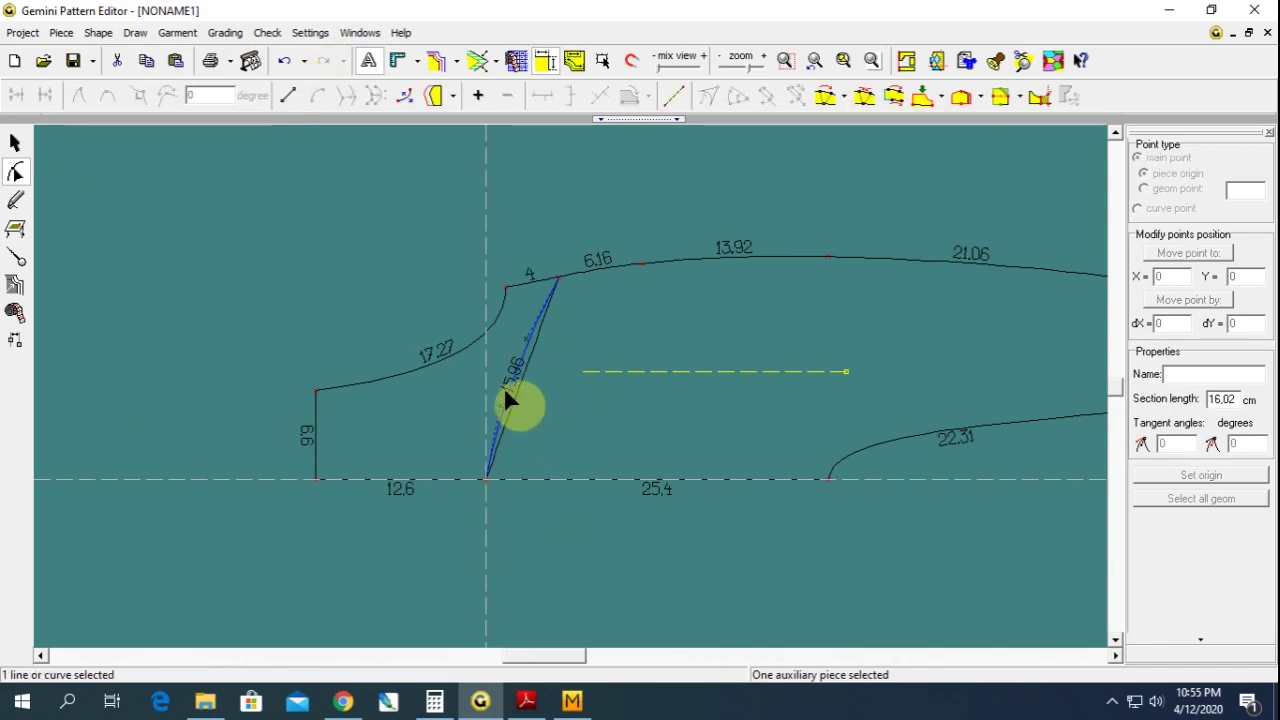
scroll(557, 410, down, 2)
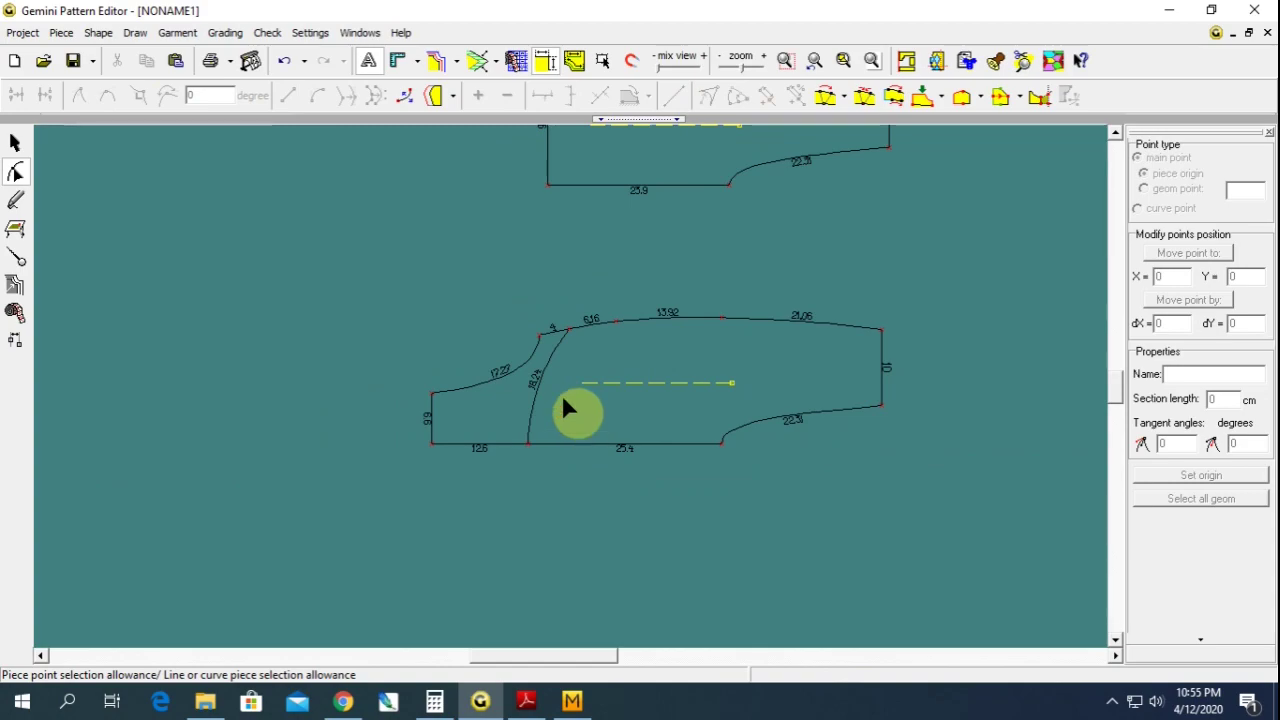
scroll(553, 330, down, 1)
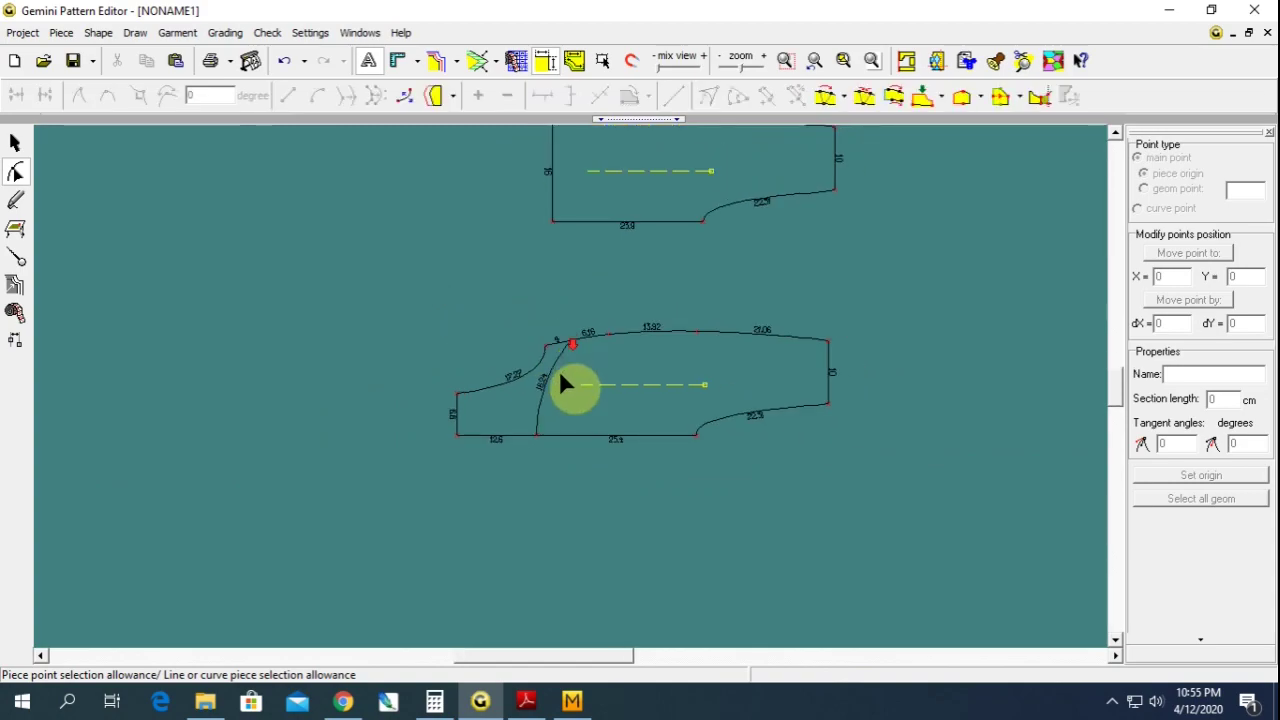
- Split the lower piece along its internal curve and pull the two parts apart
click(20, 141)
drag(363, 289, 913, 500)
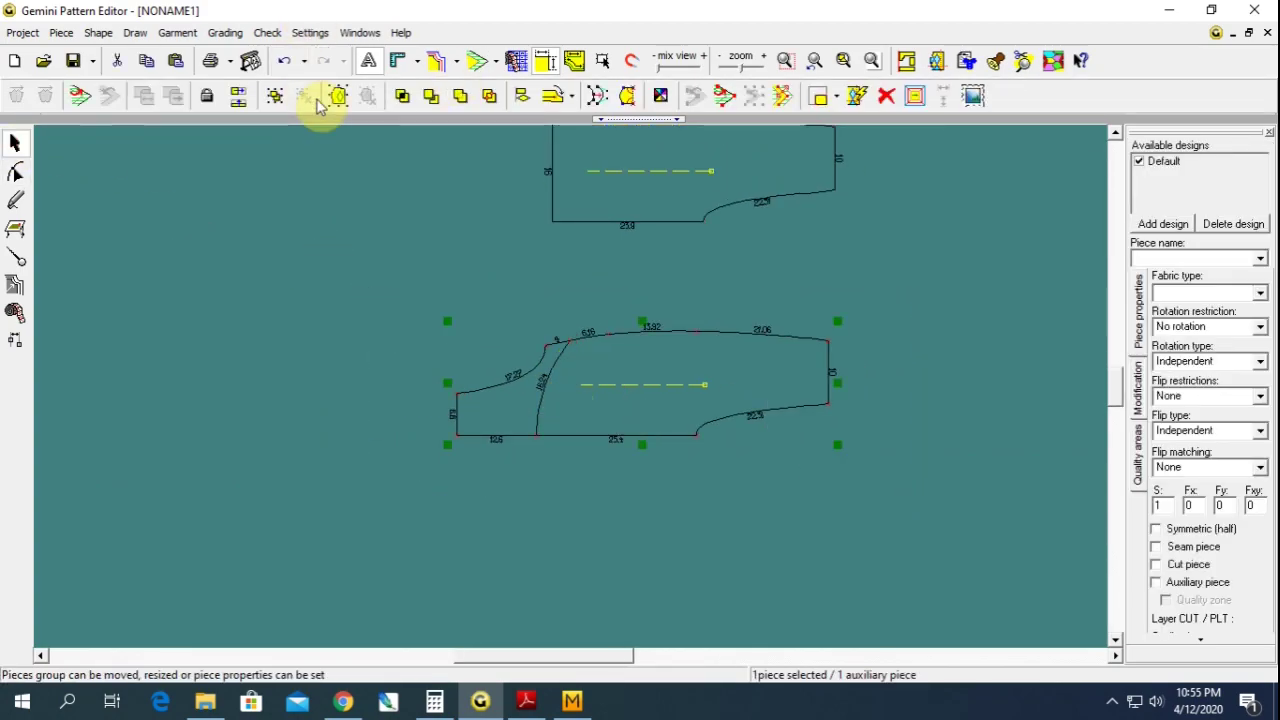
click(443, 104)
drag(500, 408, 588, 388)
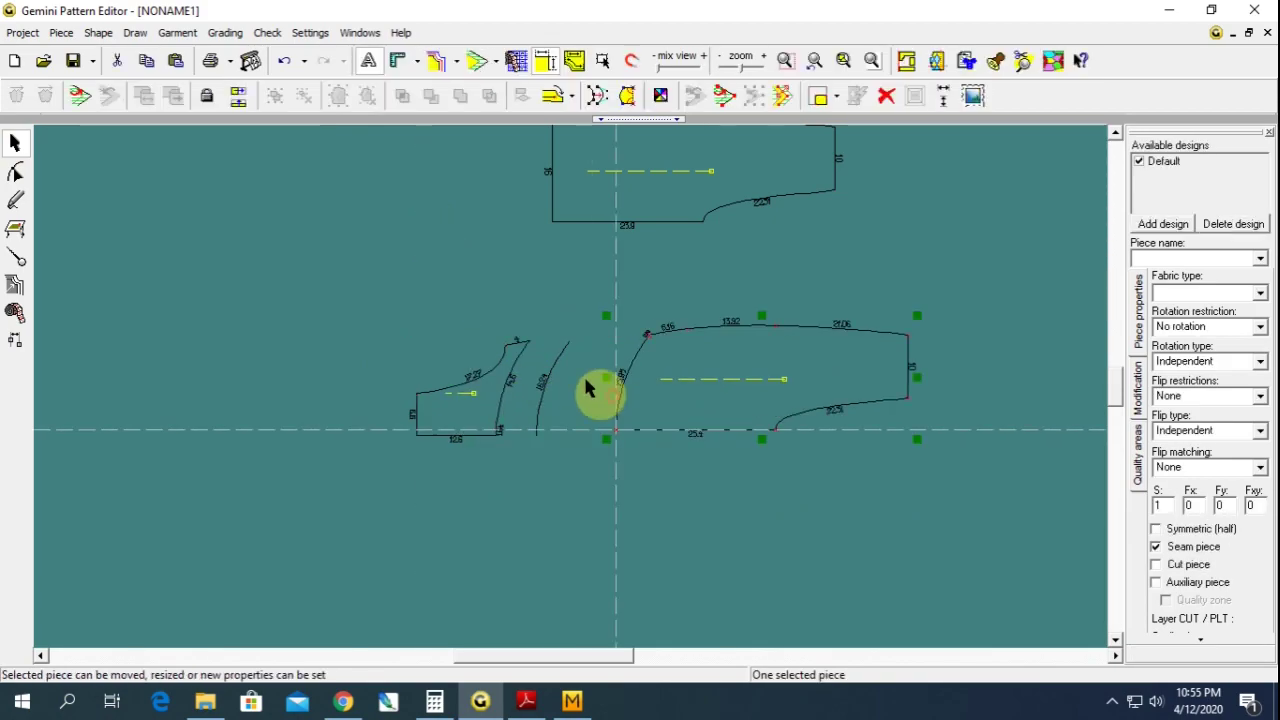
click(560, 358)
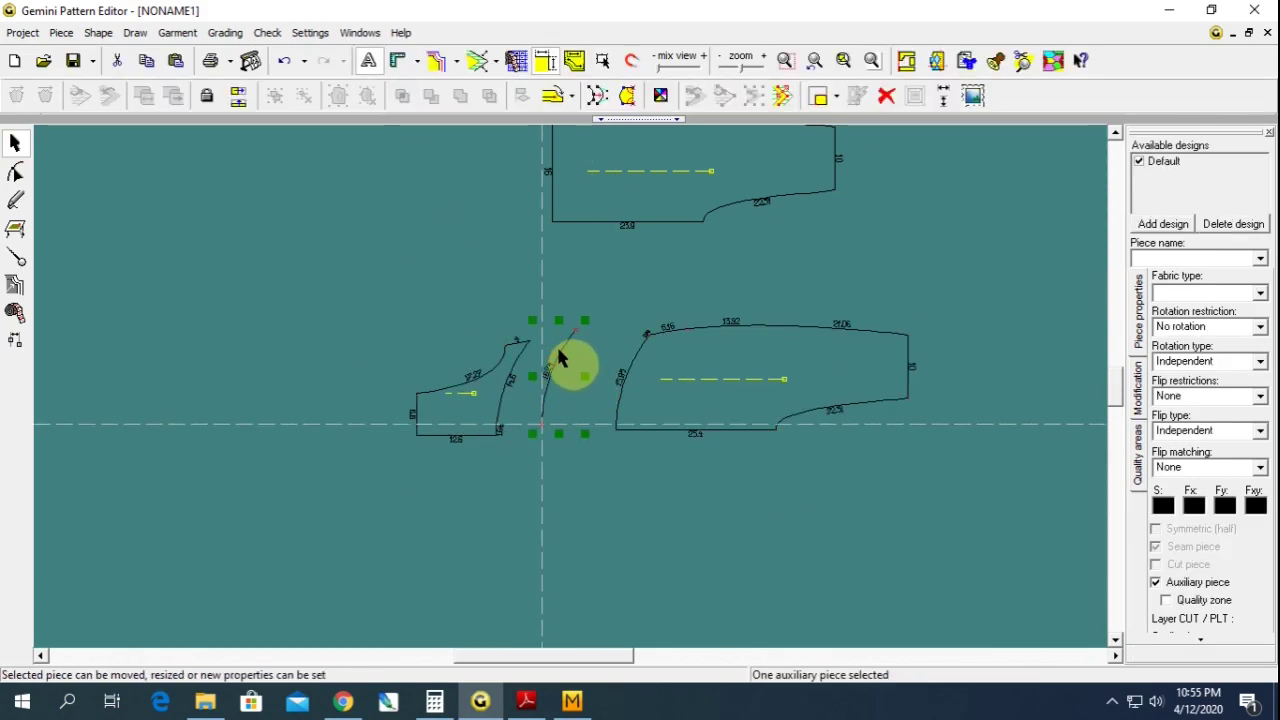
mouse_move(651, 400)
mouse_down()
mouse_move(531, 406)
mouse_move(610, 398)
mouse_move(580, 380)
mouse_up()
- Delete the extra points on the cut curve so each edge becomes one smooth curve
scroll(580, 380, up, 2)
scroll(594, 517, up, 2)
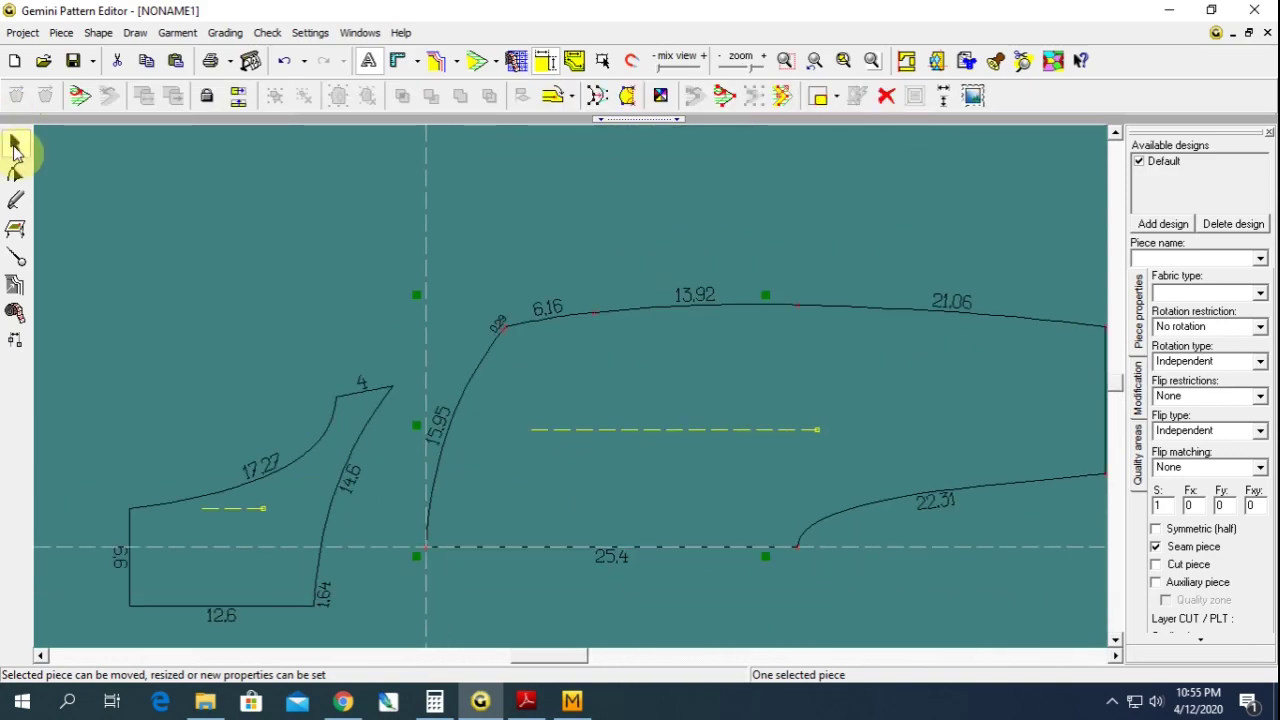
click(17, 172)
click(641, 415)
click(502, 329)
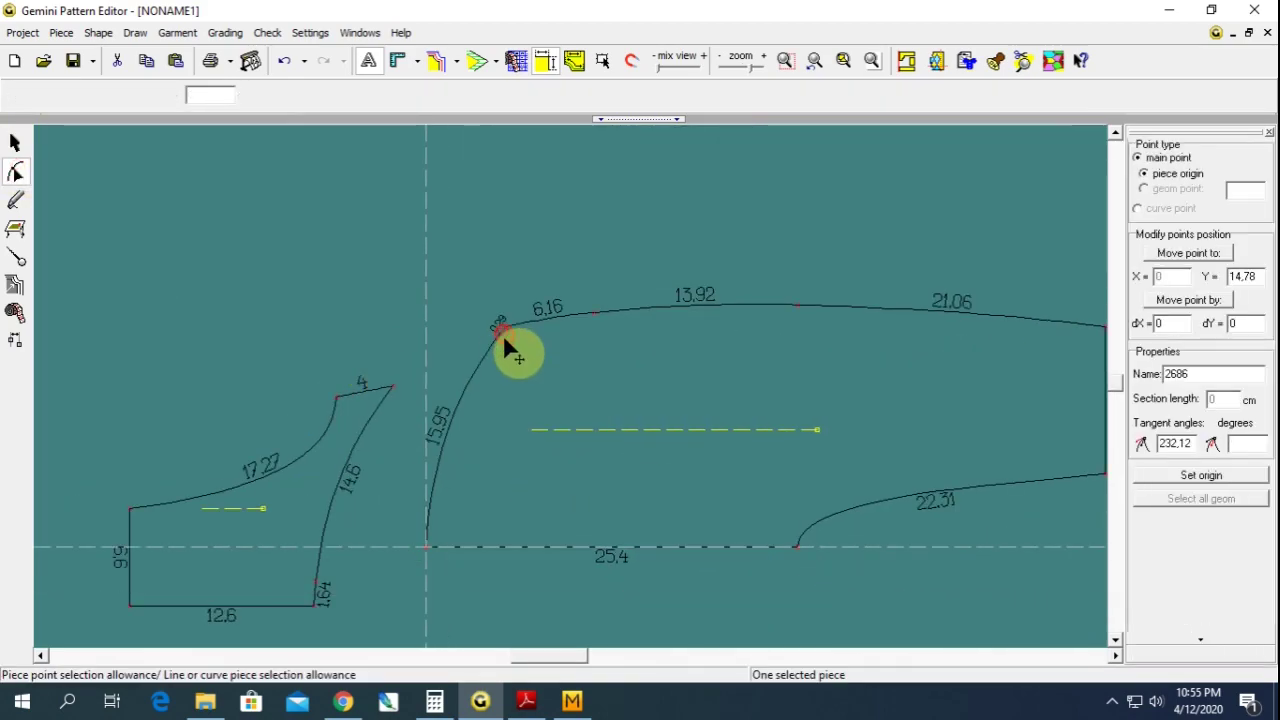
key(Delete)
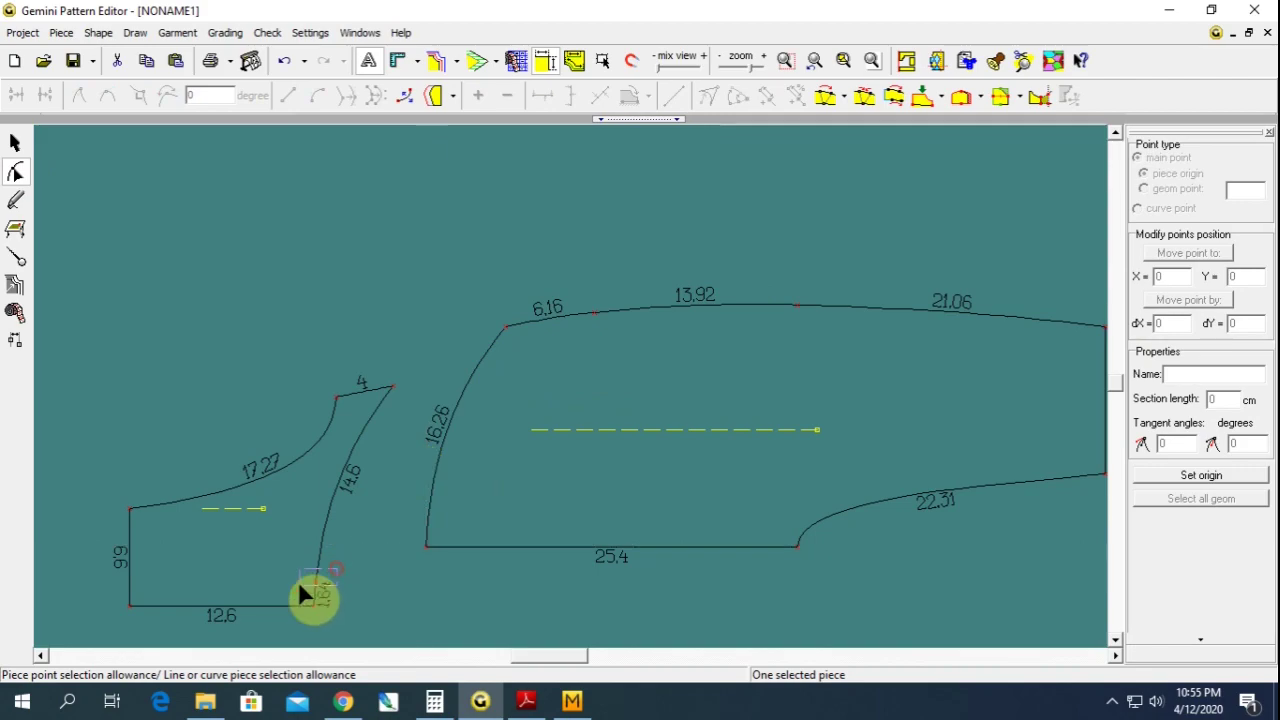
key(Delete)
drag(480, 516, 272, 610)
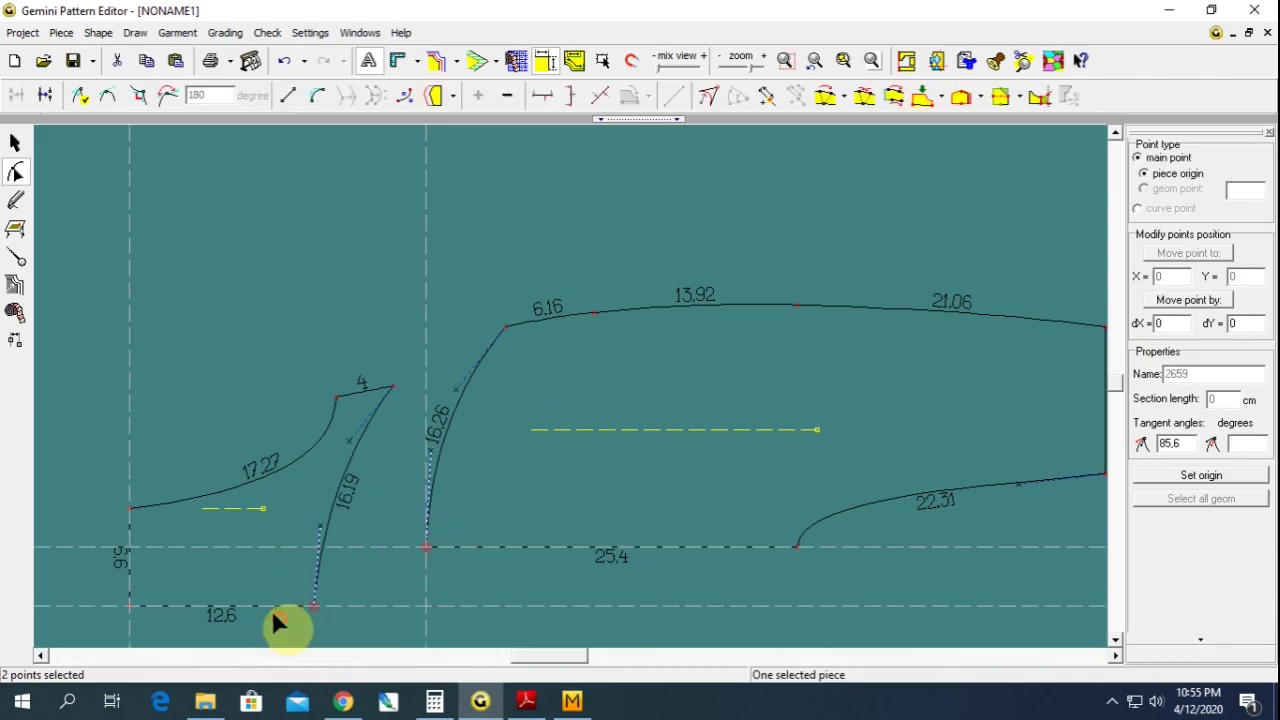
click(139, 95)
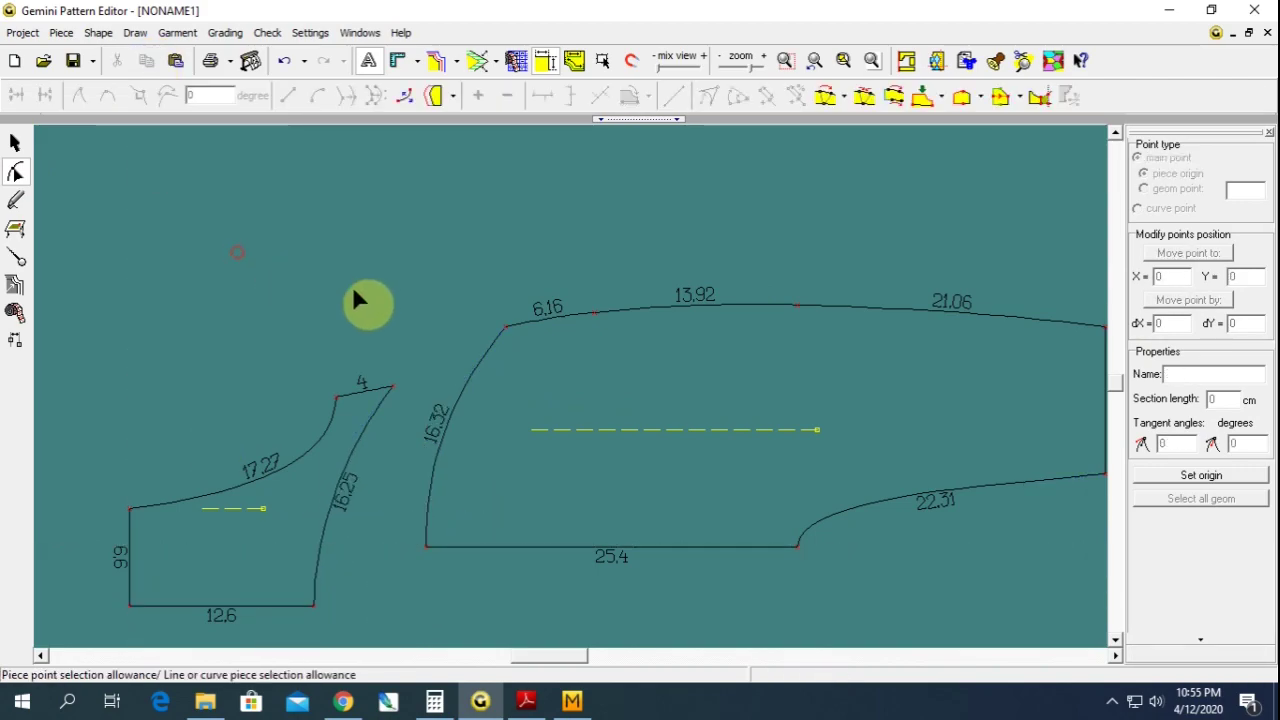
scroll(535, 396, down, 2)
- Move the small side piece beside the larger piece
click(14, 145)
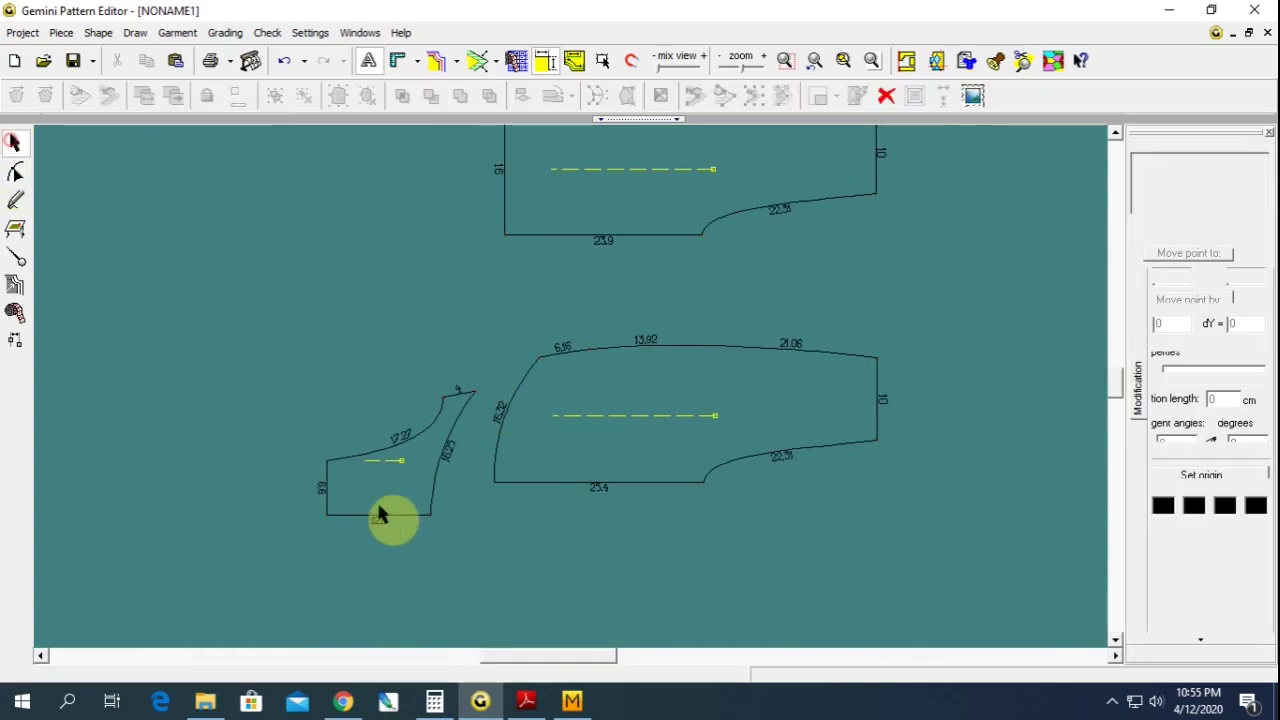
drag(380, 514, 428, 478)
scroll(496, 510, up, 2)
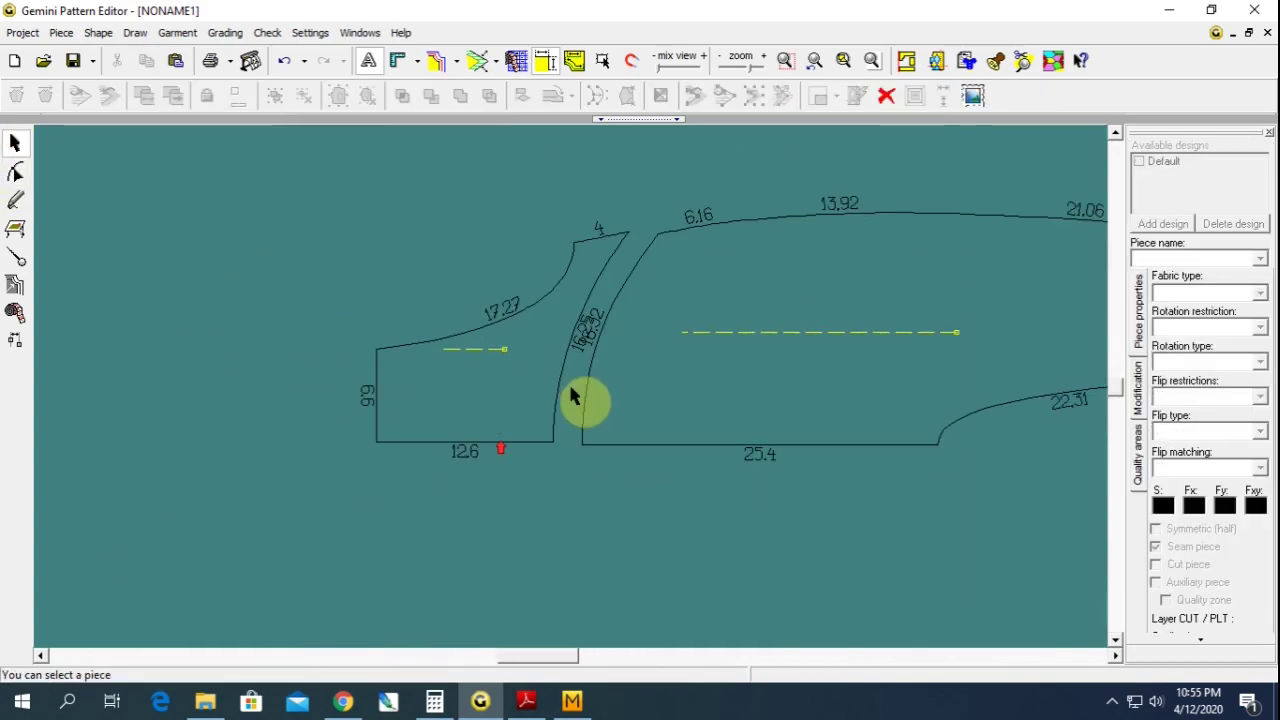
- Compare the split pieces against the Baby Dress.pdf overalls diagram and pick the line drawing tool
click(525, 703)
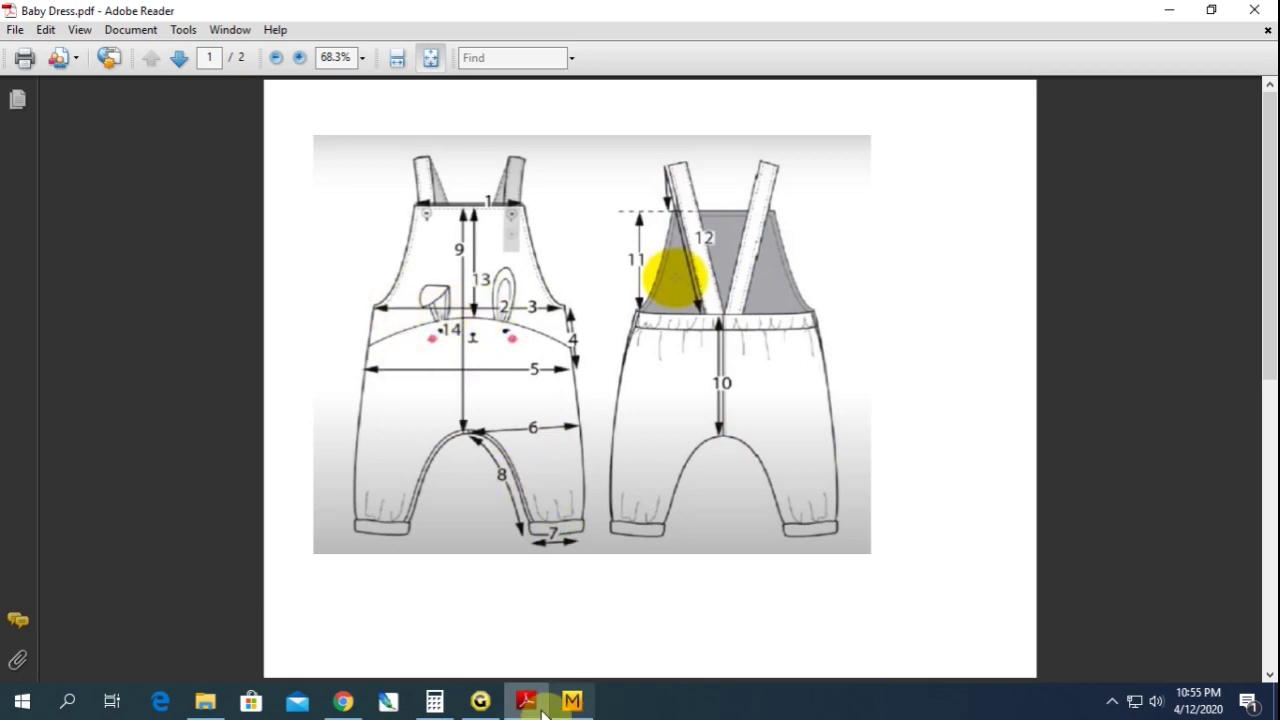
click(480, 703)
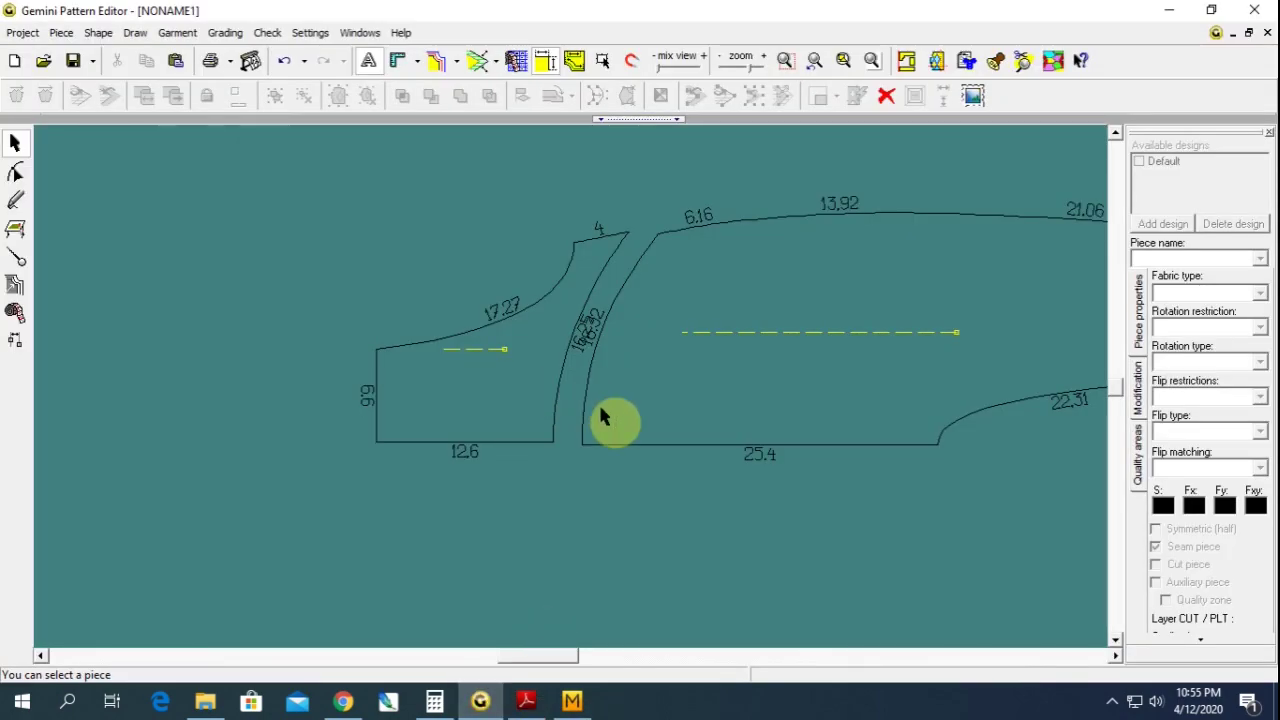
click(22, 204)
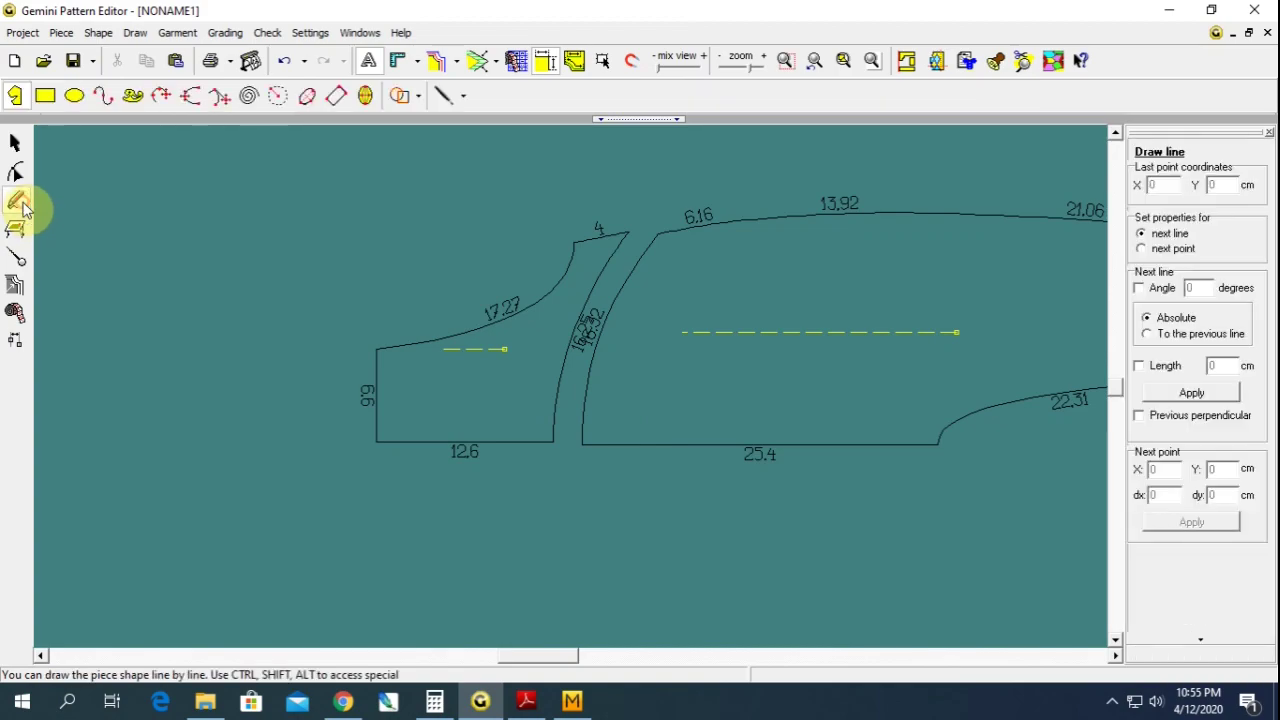
click(530, 703)
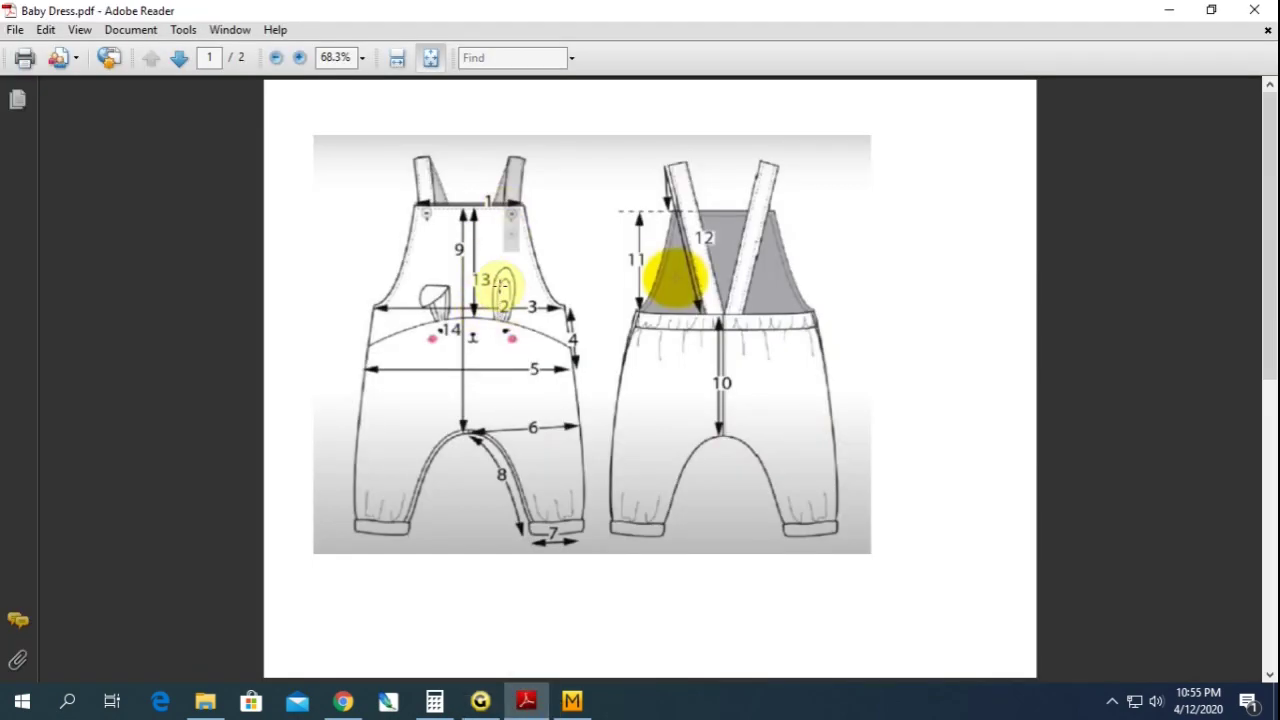
click(482, 701)
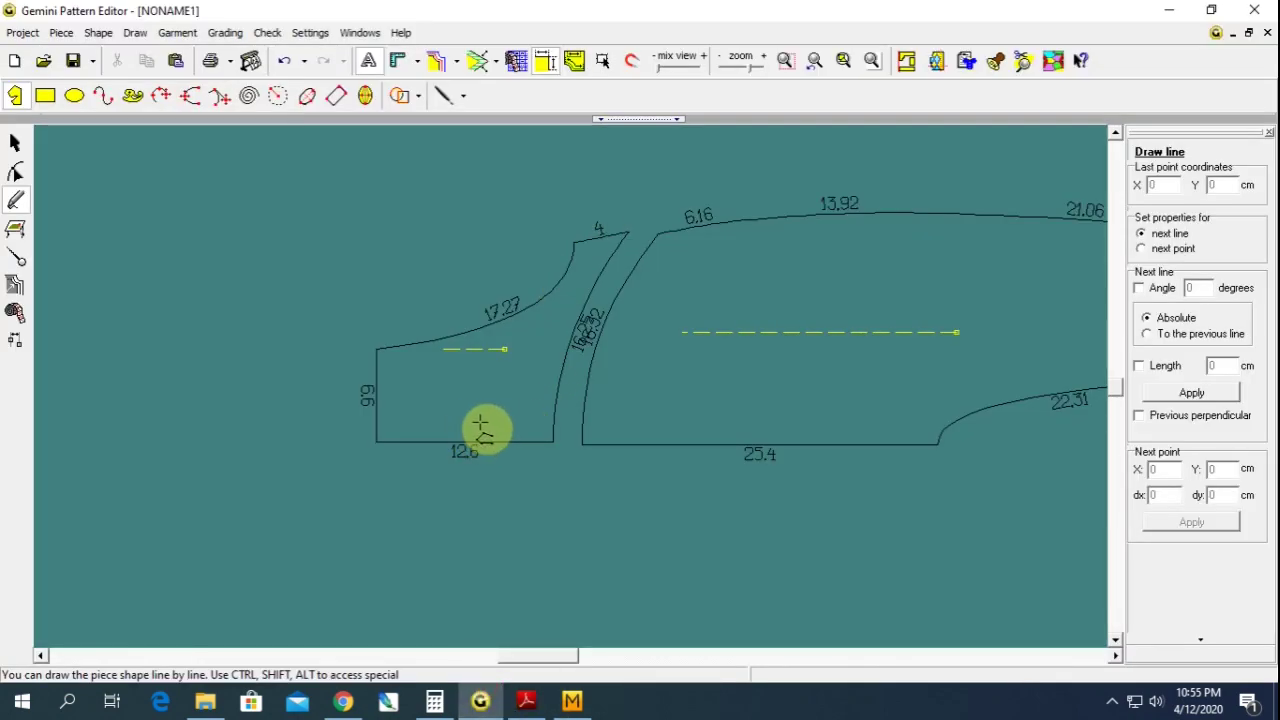
- Draw a rectangle piece on the small front piece, sized 7 cm wide and 3.5 cm high
click(45, 96)
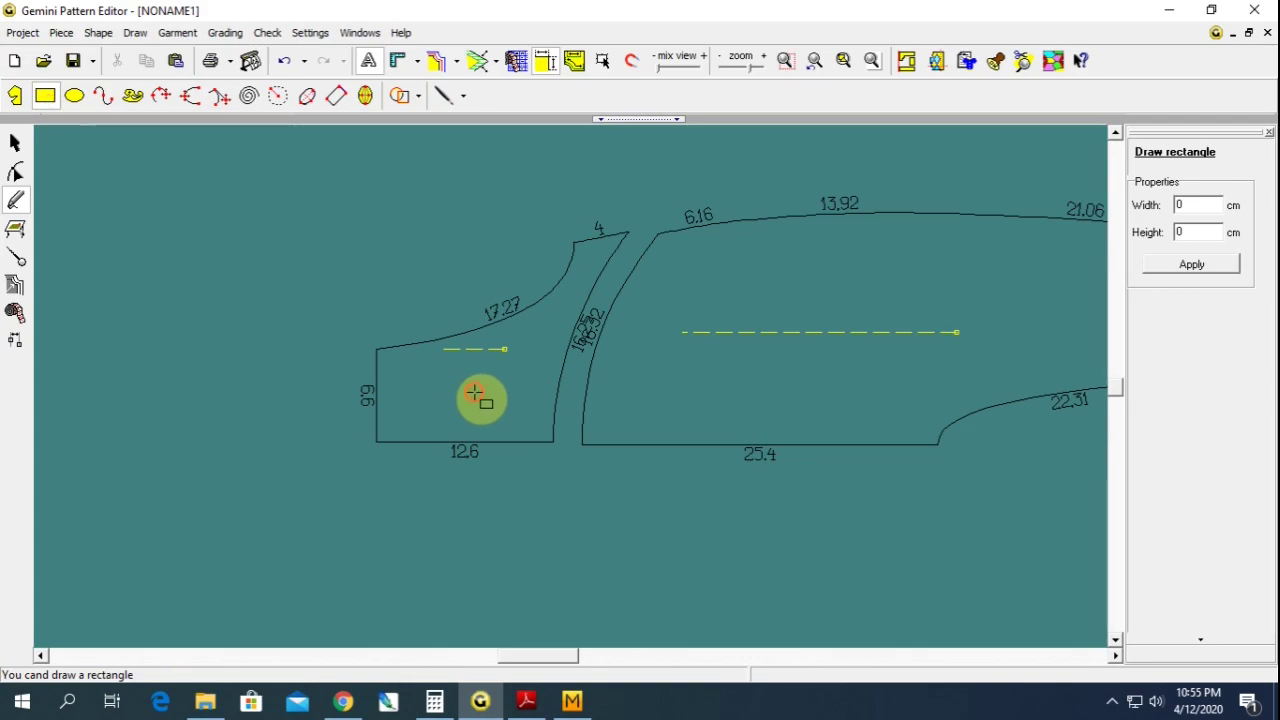
drag(475, 393, 557, 425)
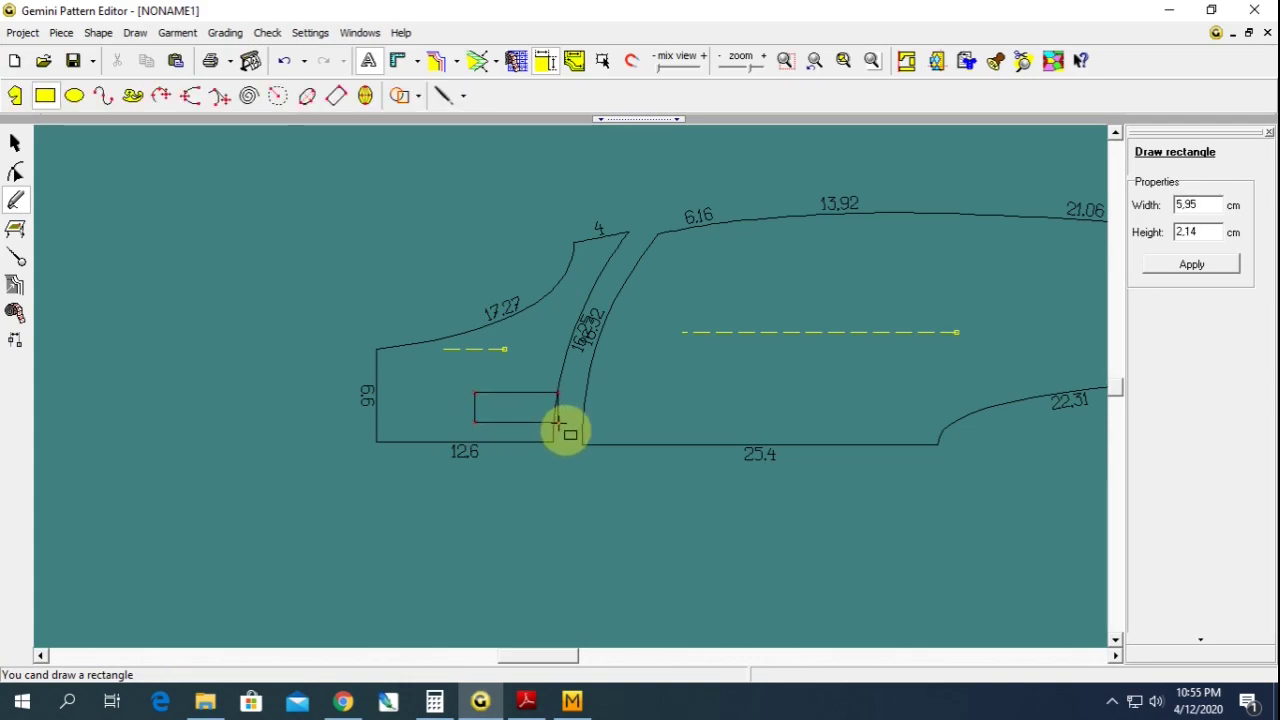
click(557, 425)
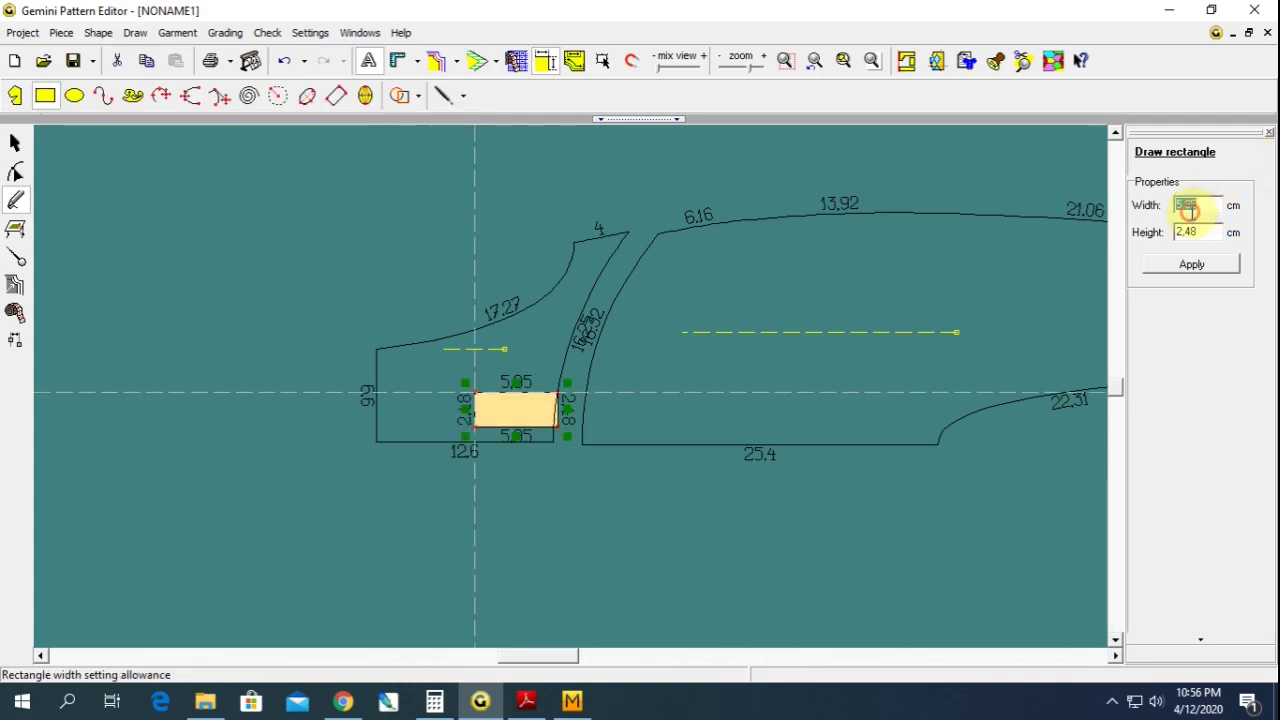
text(7)
click(1193, 264)
text(3.5)
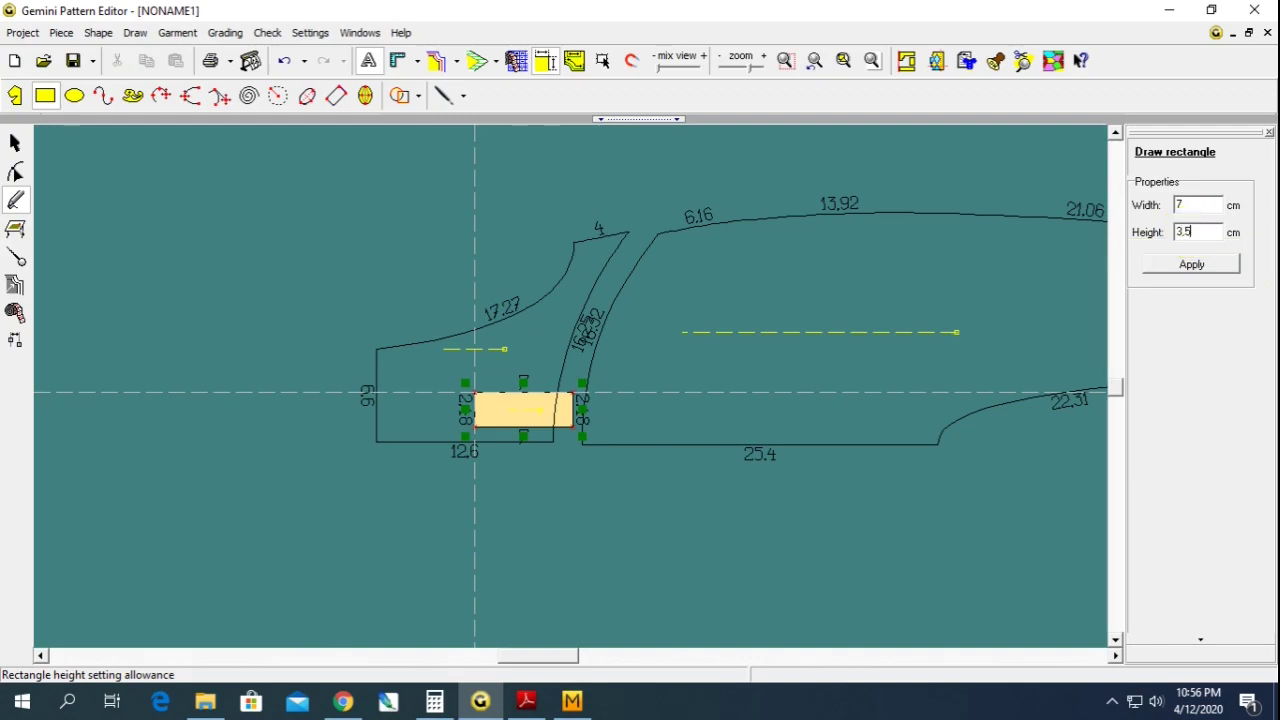
key(Return)
click(1184, 232)
- Reposition the rectangle piece off the front piece and snap it onto the guide lines
click(14, 140)
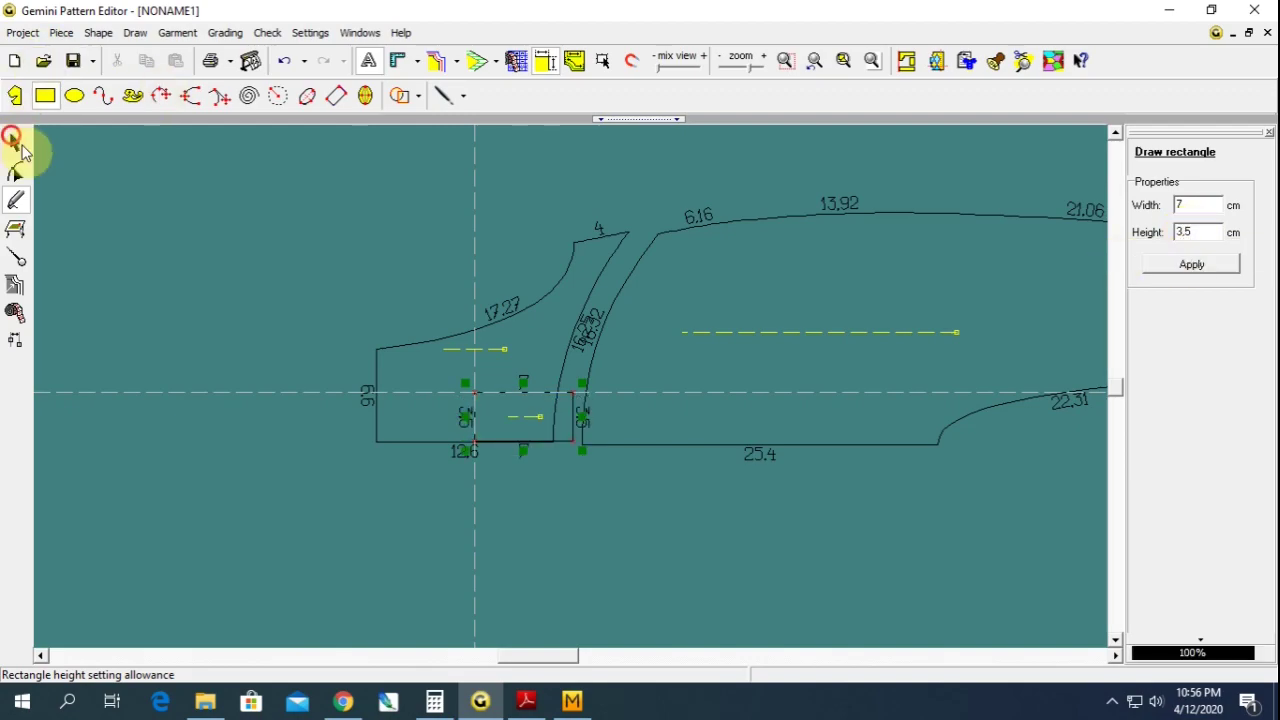
drag(471, 394, 483, 248)
drag(533, 418, 468, 440)
scroll(468, 440, up, 2)
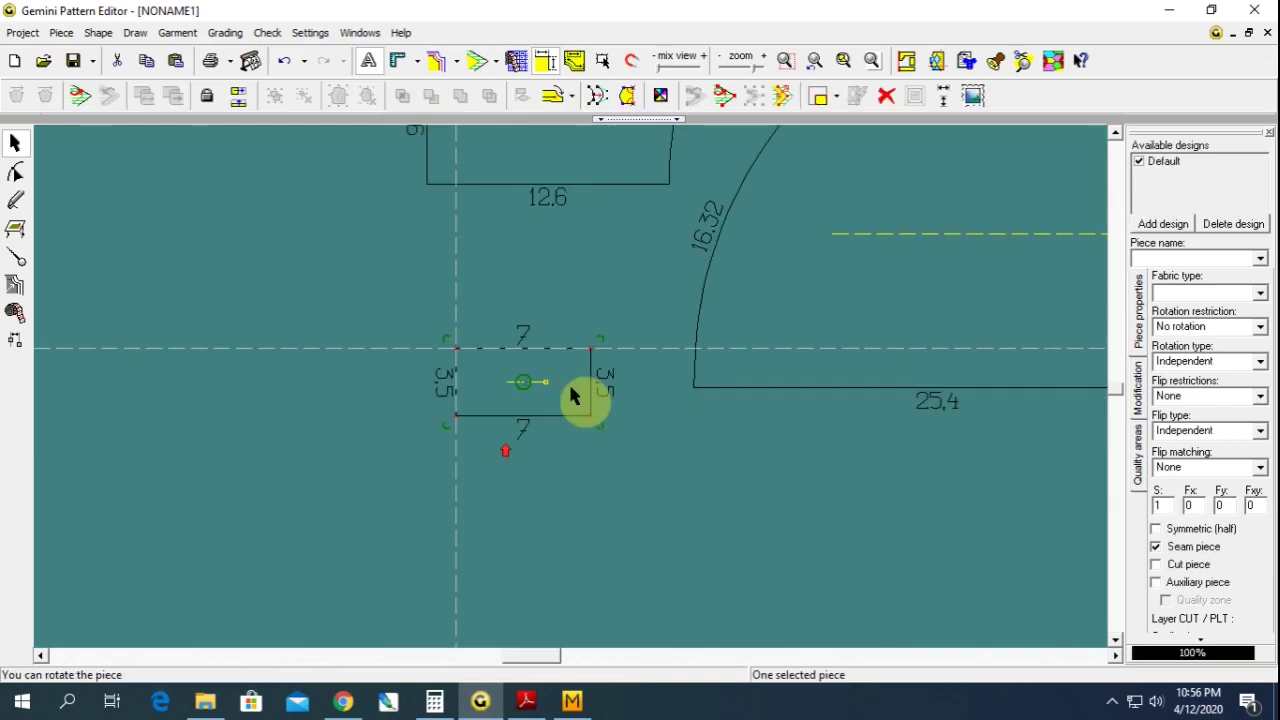
scroll(586, 394, up, 2)
click(486, 380)
drag(460, 390, 458, 388)
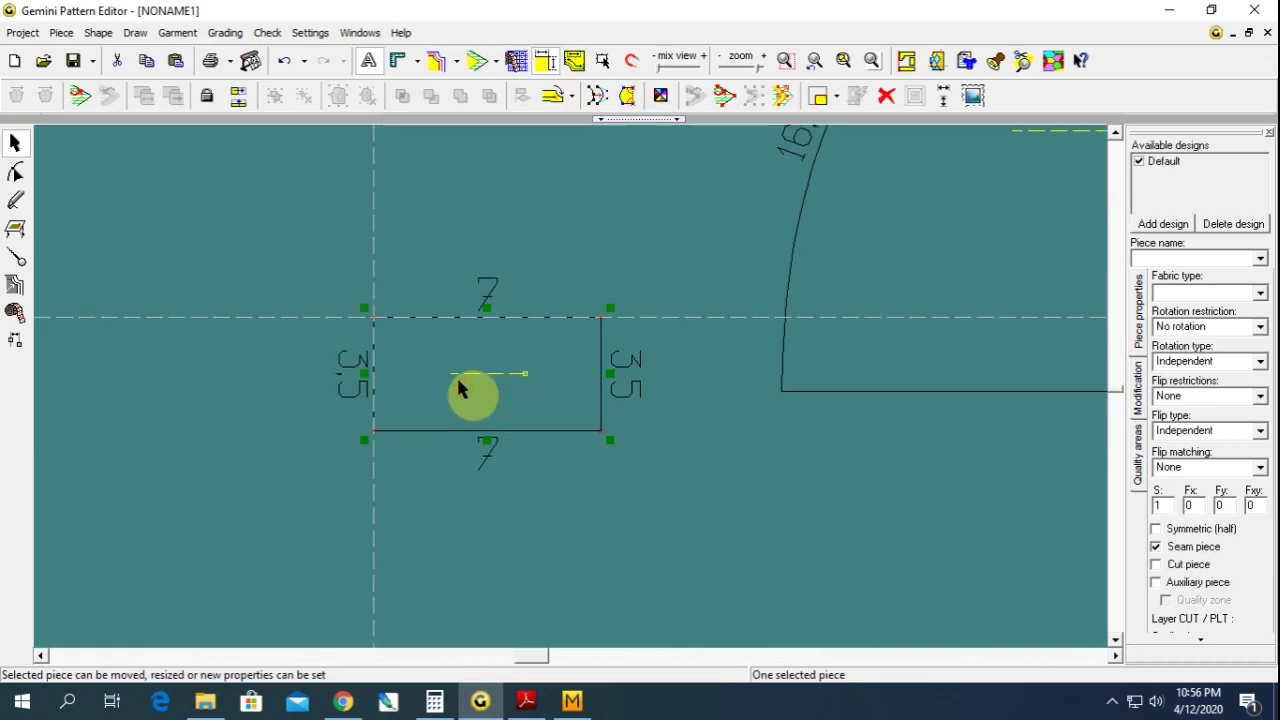
drag(558, 380, 558, 366)
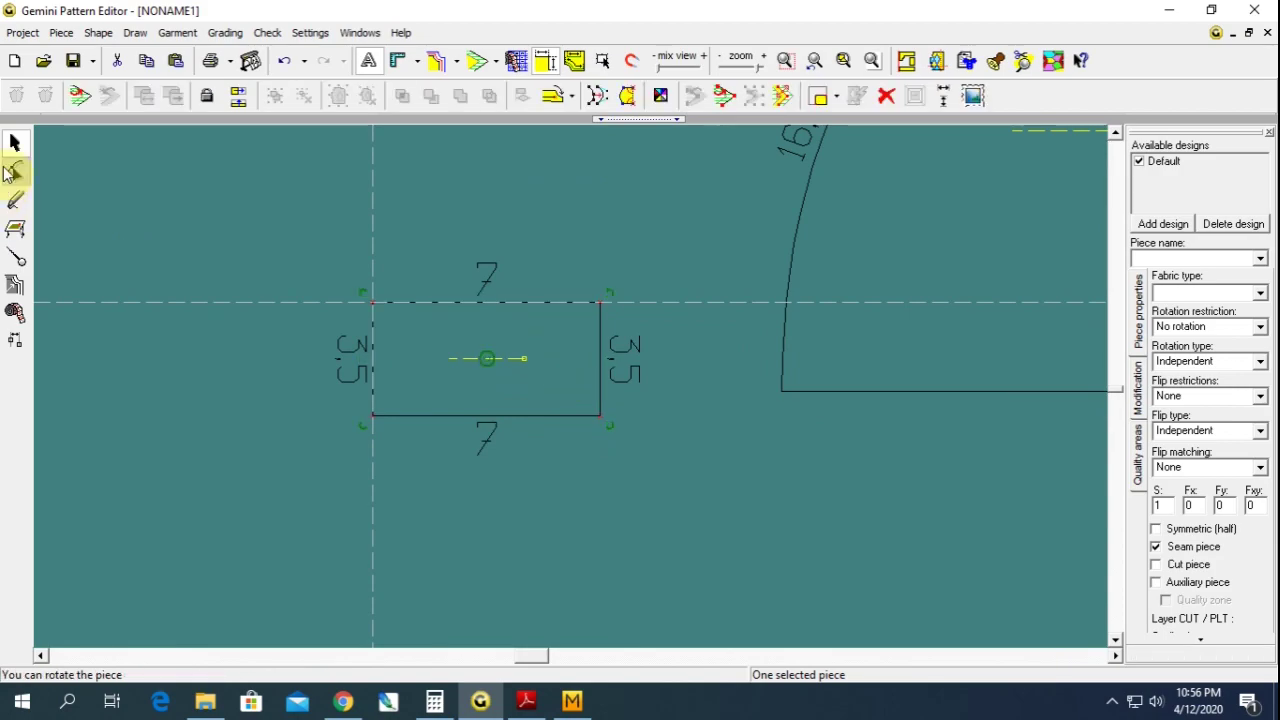
- Lower the rectangle's two top corner points so its height becomes 2.5 cm
click(15, 172)
click(598, 347)
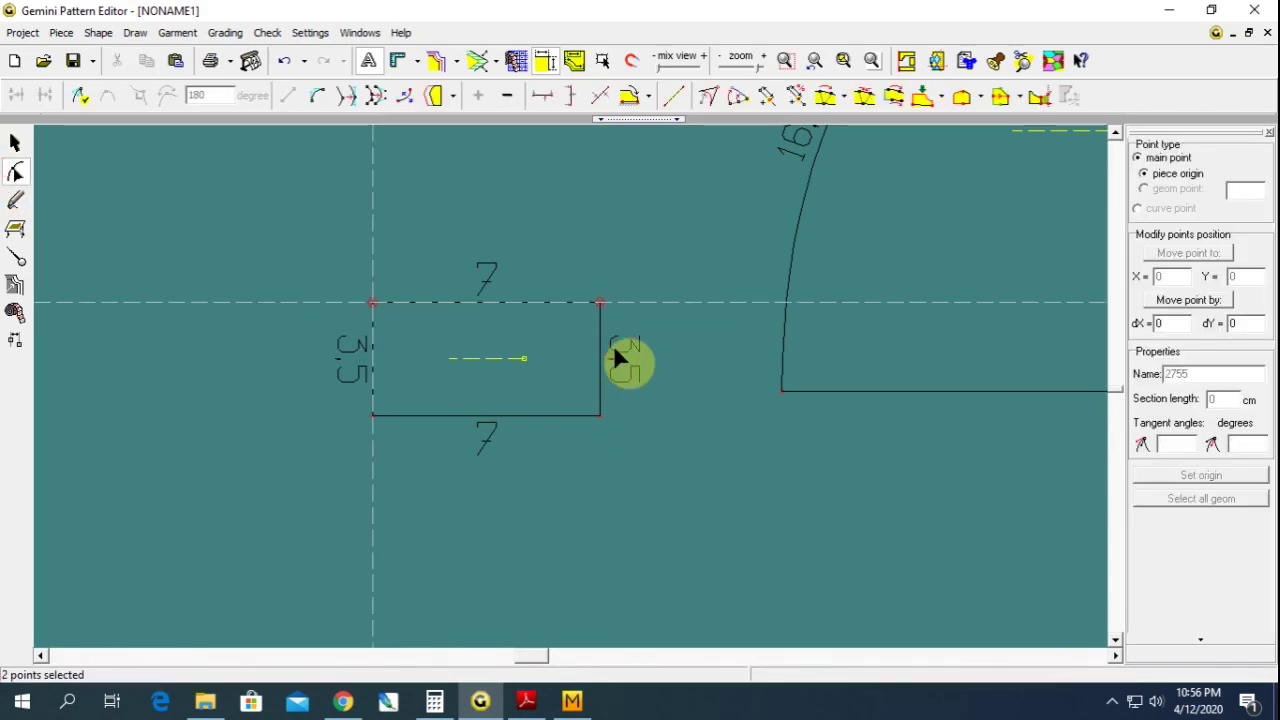
key(Down)
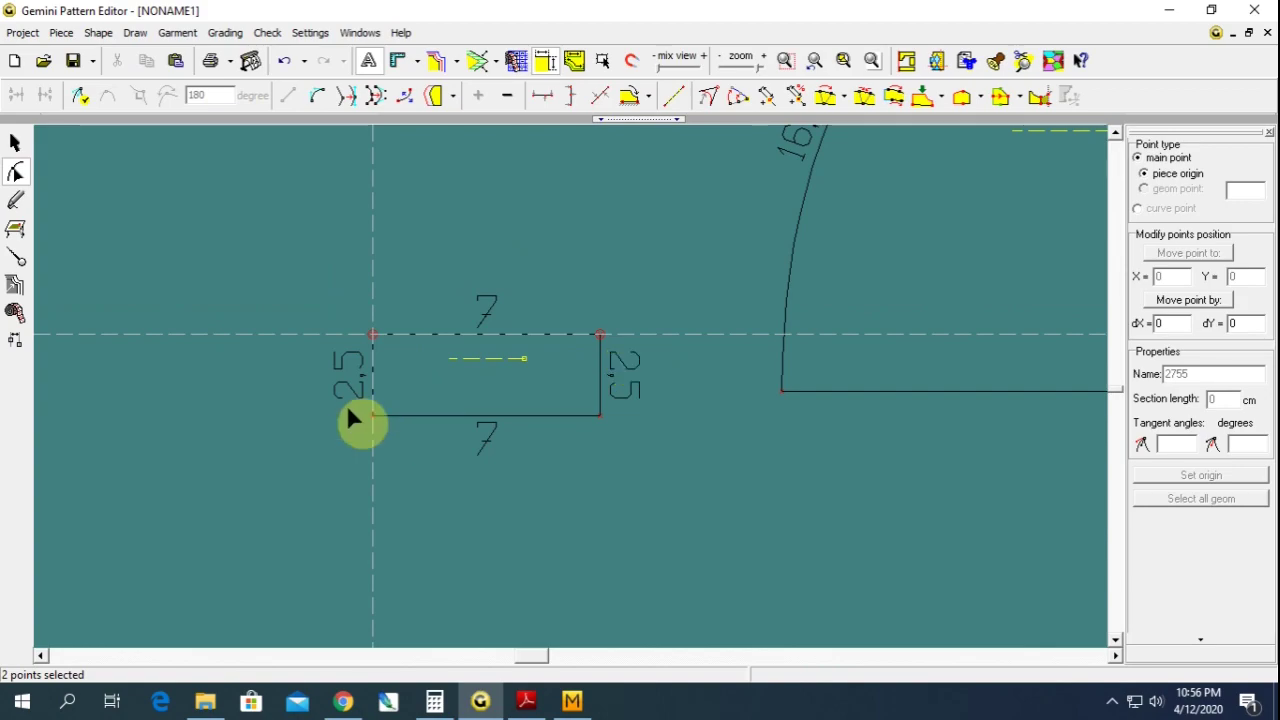
key(Delete)
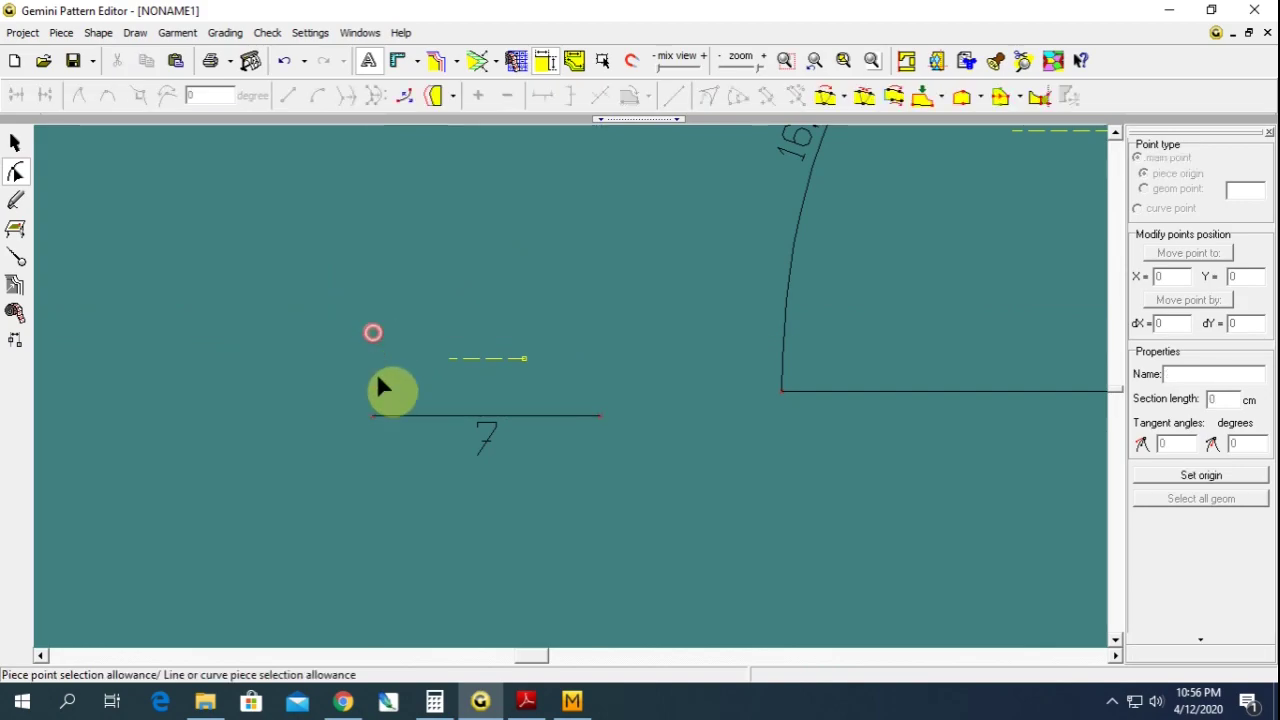
key(ctrl+z)
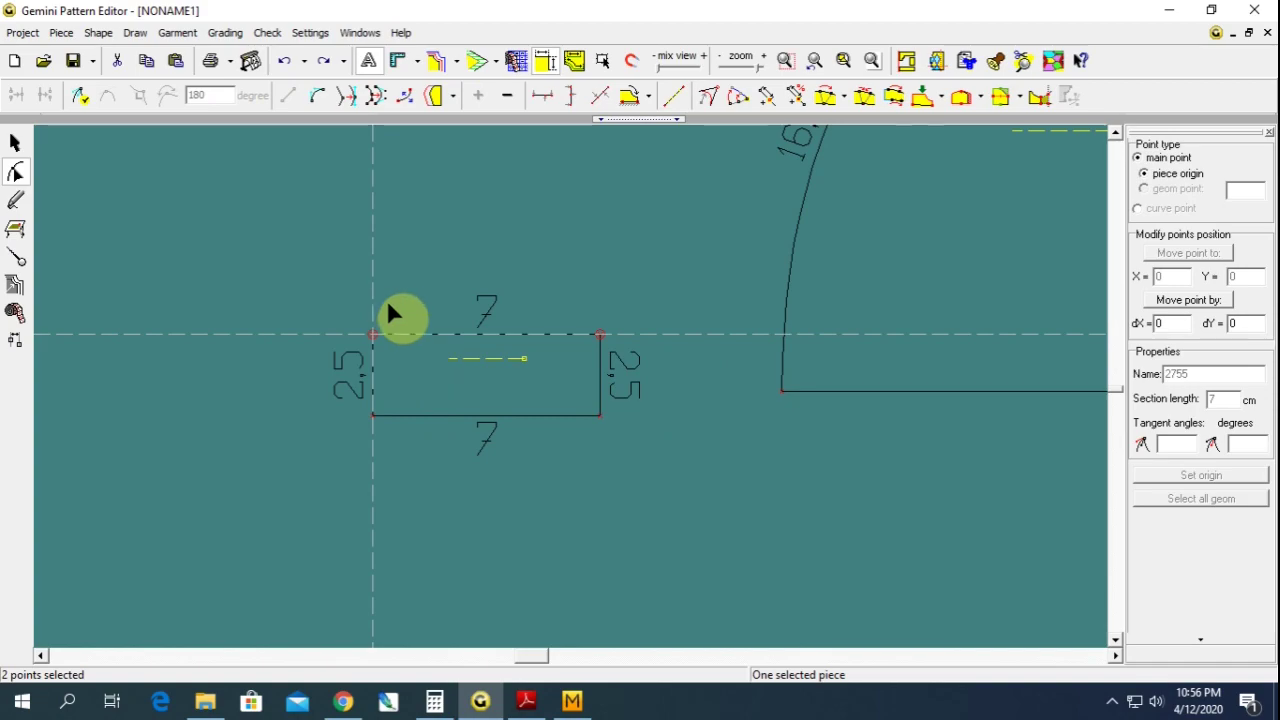
- Delete the top-left corner and curve the sloped edge out to an 8.12 length
click(364, 334)
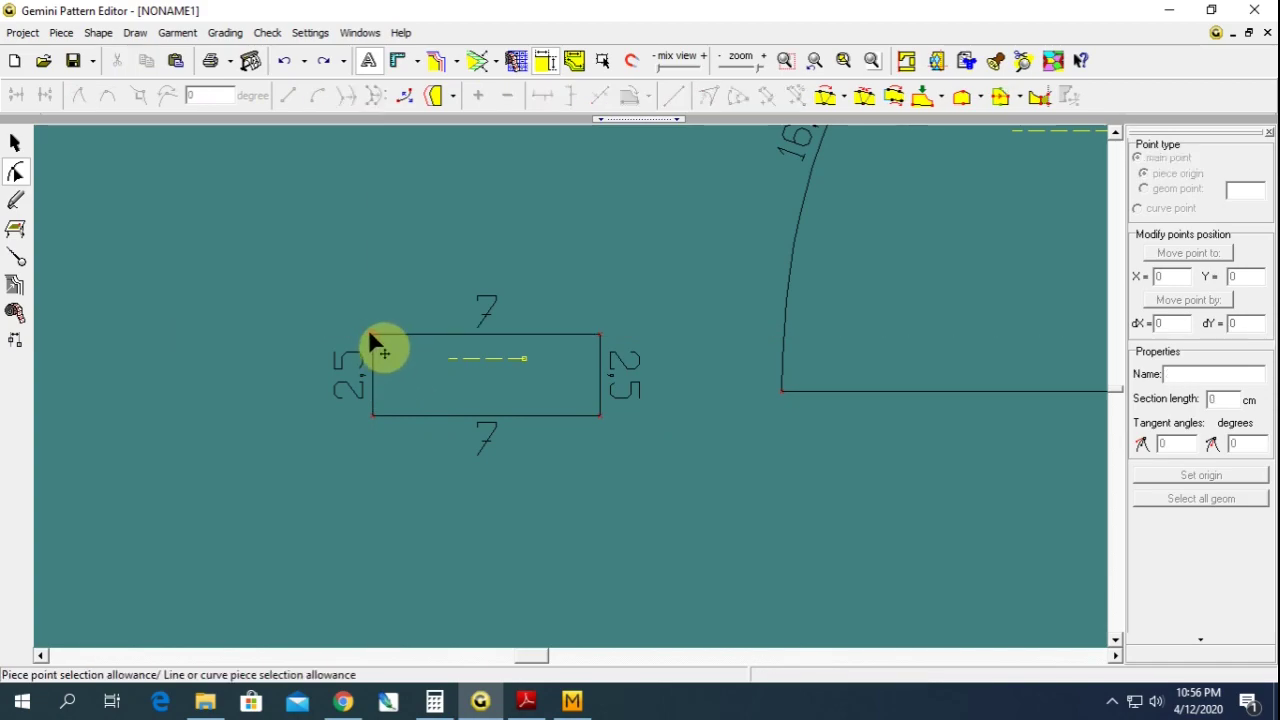
key(Delete)
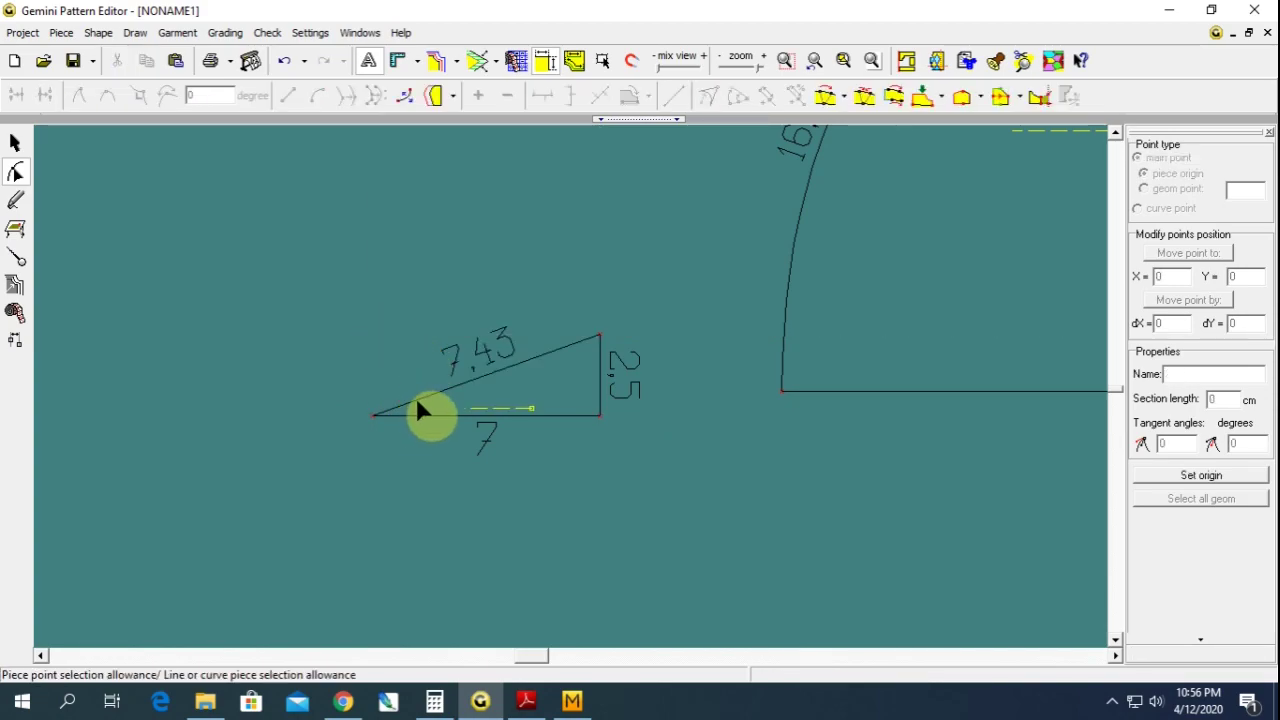
click(417, 399)
click(314, 95)
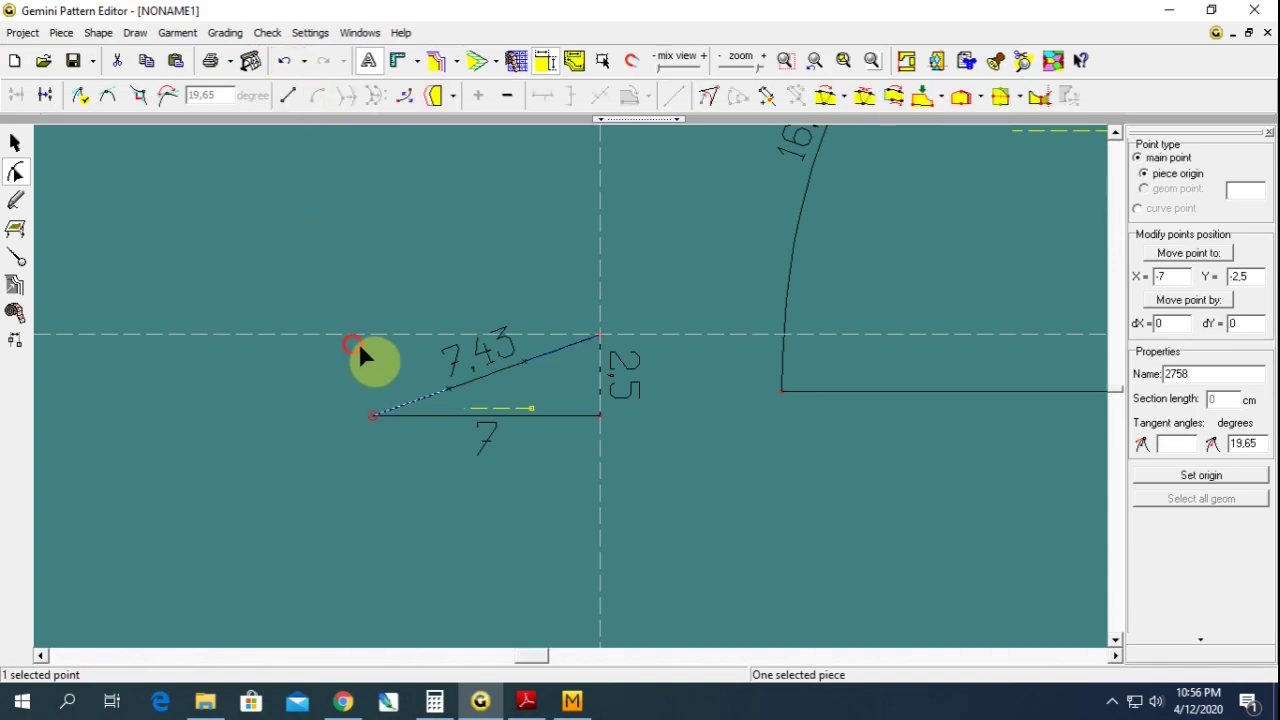
click(138, 93)
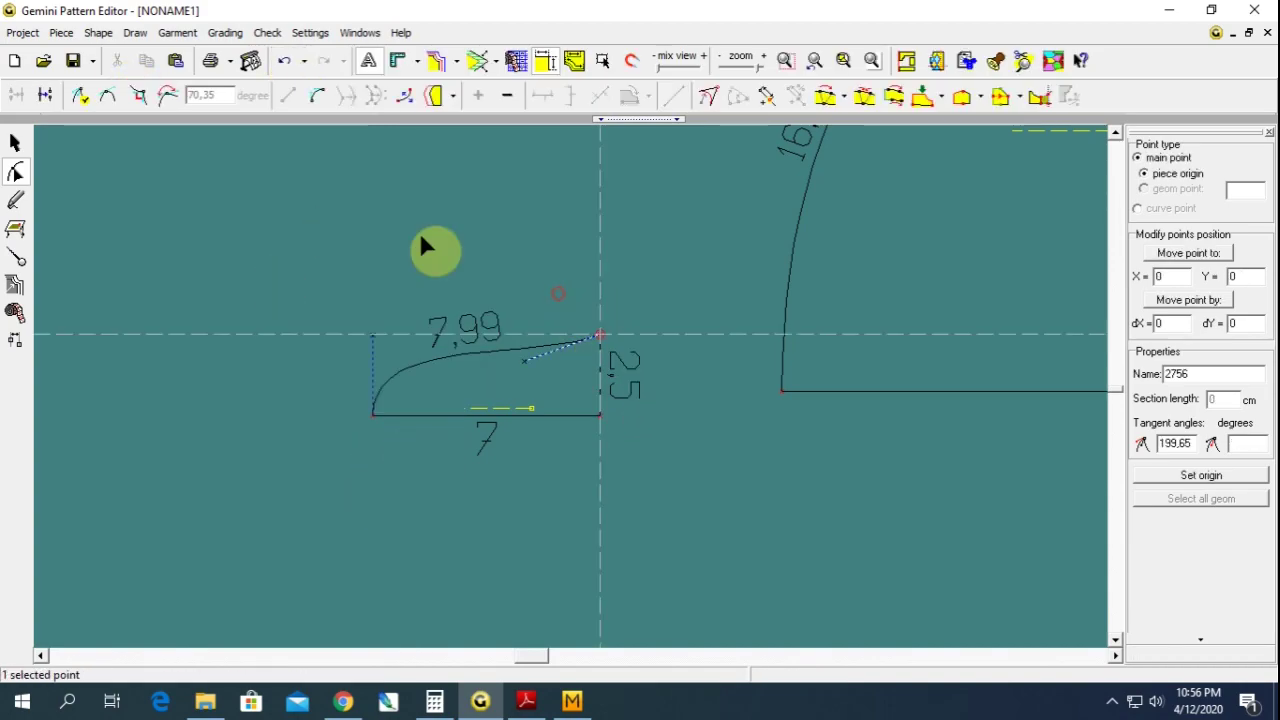
click(147, 95)
click(555, 397)
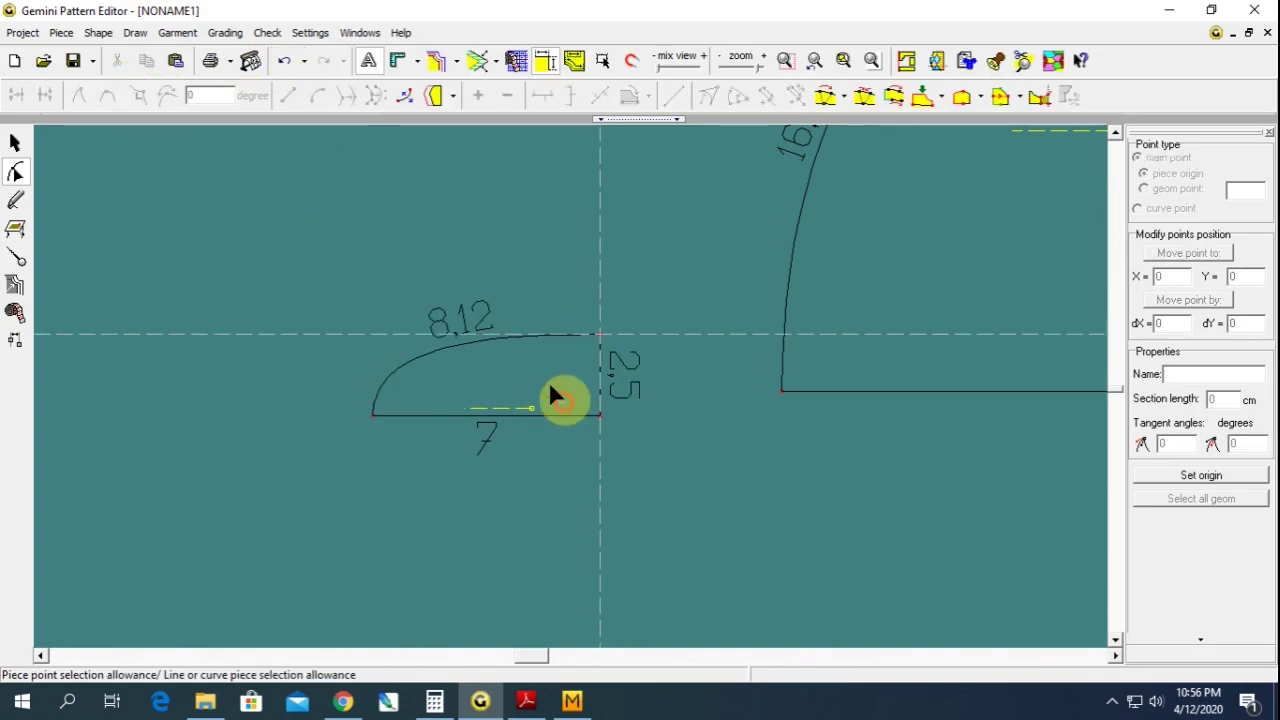
- Add a symmetry axis on the pocket's 7 cm bottom edge to mirror it
click(18, 260)
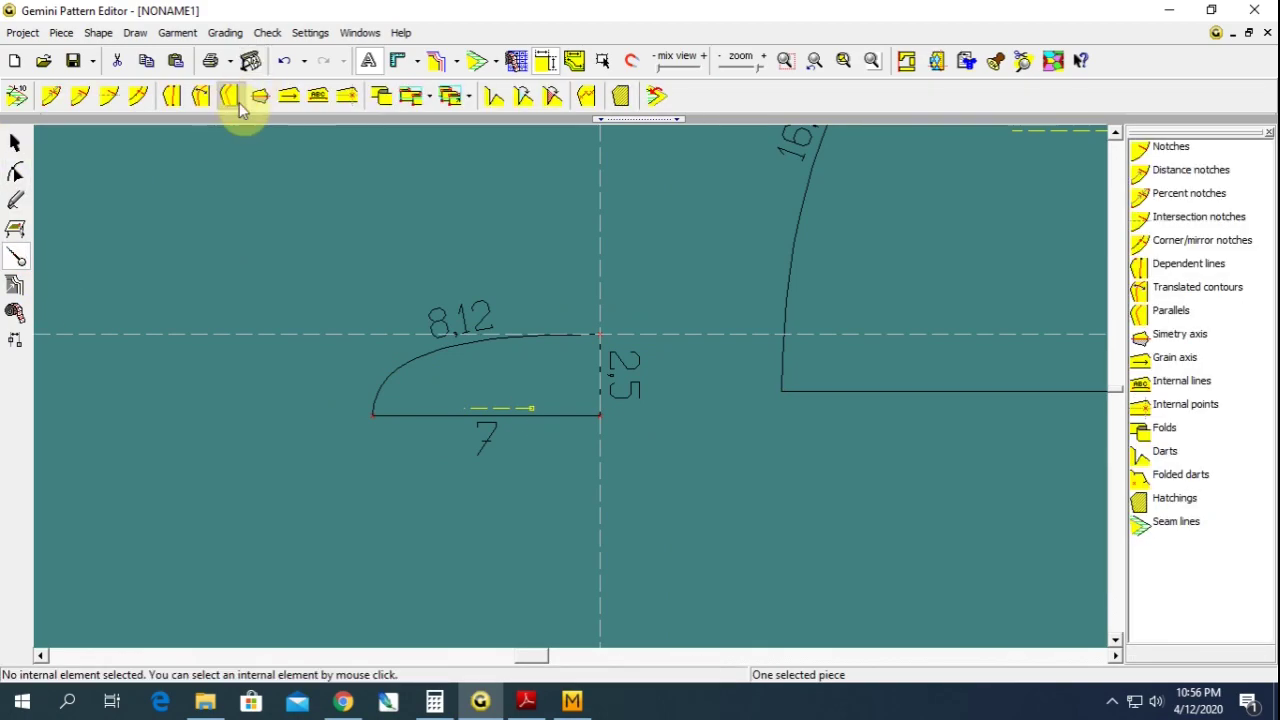
click(263, 95)
click(474, 415)
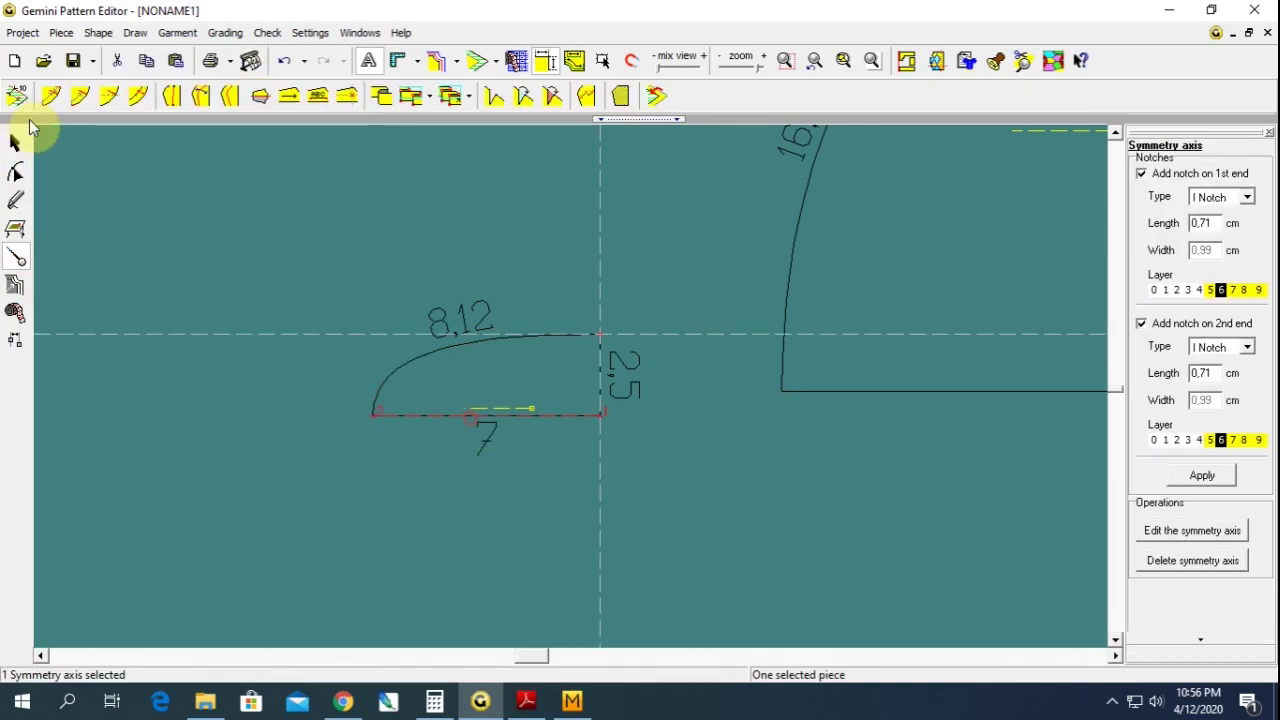
click(18, 142)
click(86, 157)
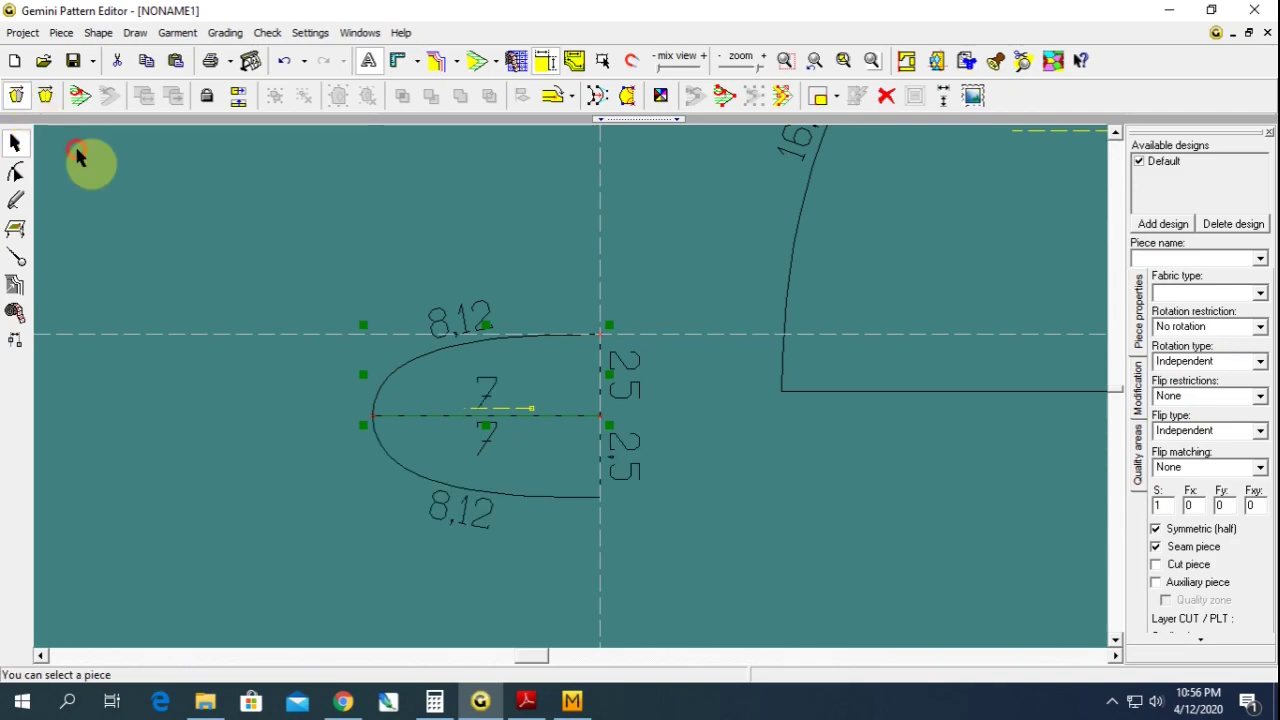
scroll(475, 402, down, 2)
click(475, 402)
scroll(560, 397, up, 3)
click(609, 300)
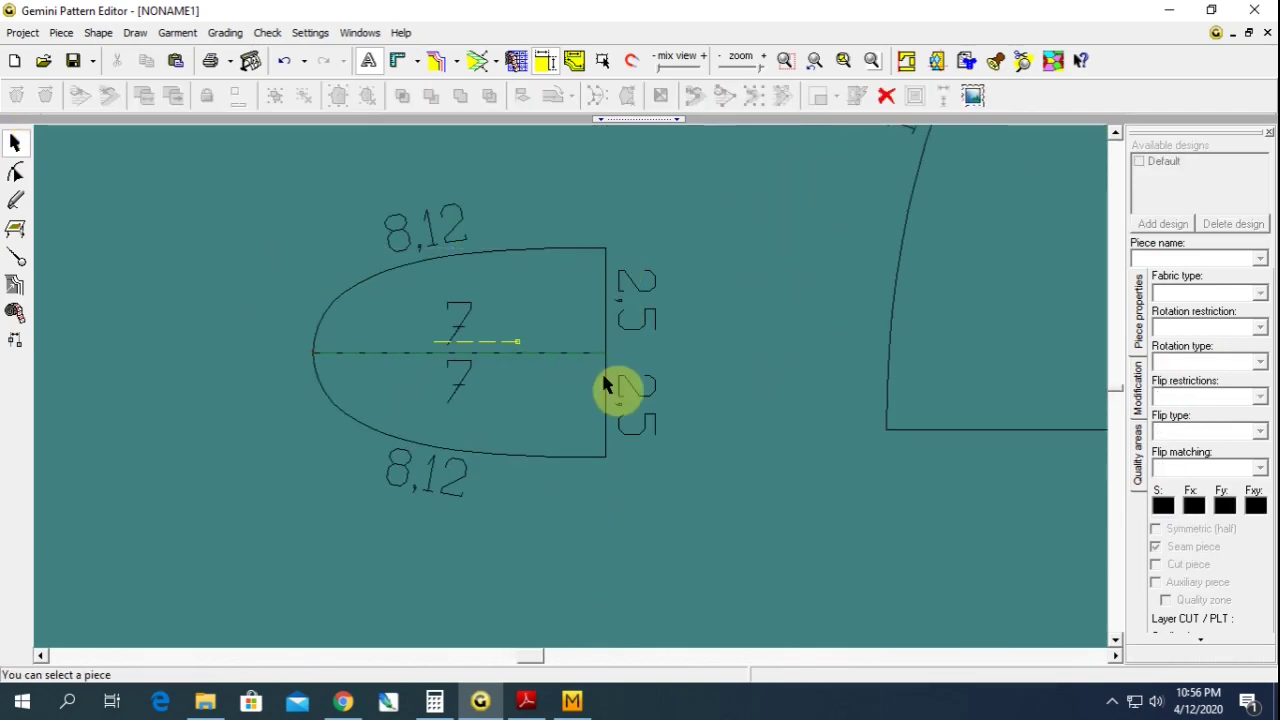
- Move the small front piece down to the baseline and the pocket beside the large front piece
click(386, 340)
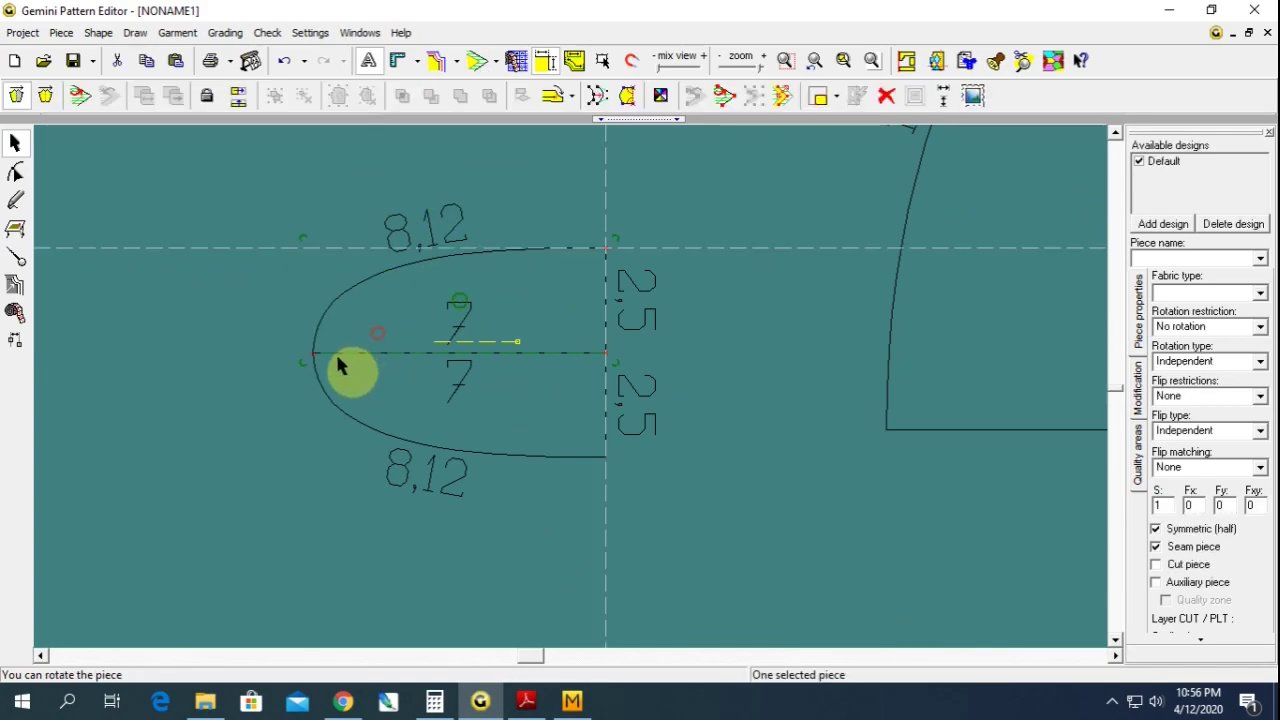
scroll(453, 387, down, 2)
scroll(670, 400, down, 2)
scroll(606, 380, down, 1)
click(610, 372)
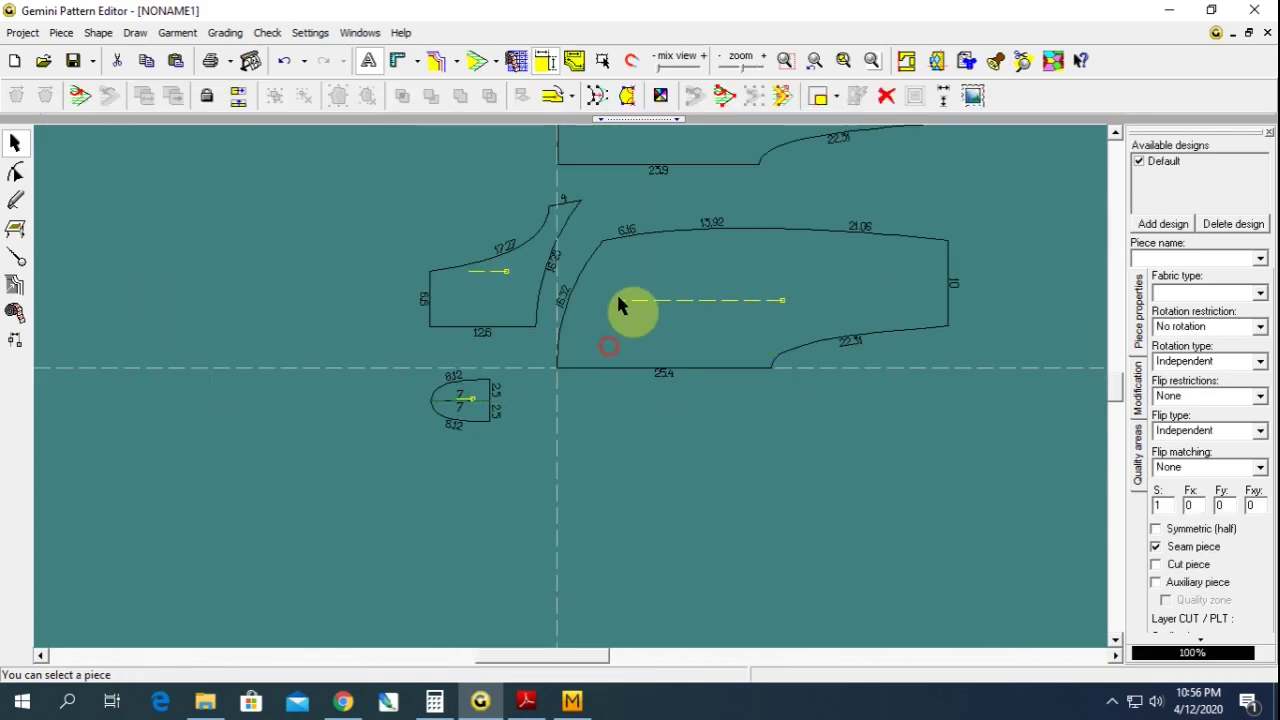
drag(508, 322, 513, 365)
mouse_move(460, 415)
mouse_down()
mouse_move(323, 283)
mouse_move(443, 257)
mouse_move(418, 270)
mouse_move(563, 357)
mouse_up()
- Check the Baby Dress.pdf reference drawing and return to the pattern editor
scroll(570, 308, down, 1)
click(526, 700)
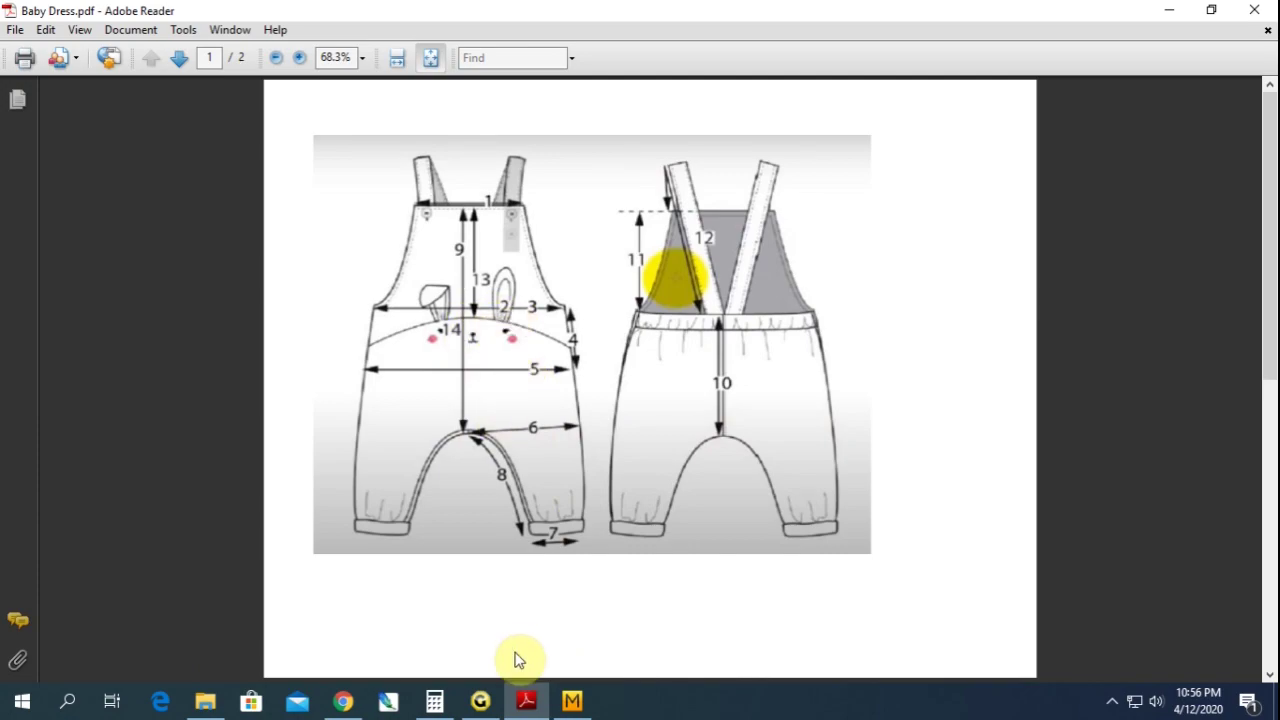
click(480, 700)
- Nudge the large front piece up and right and inspect a point on its curved edge
click(644, 404)
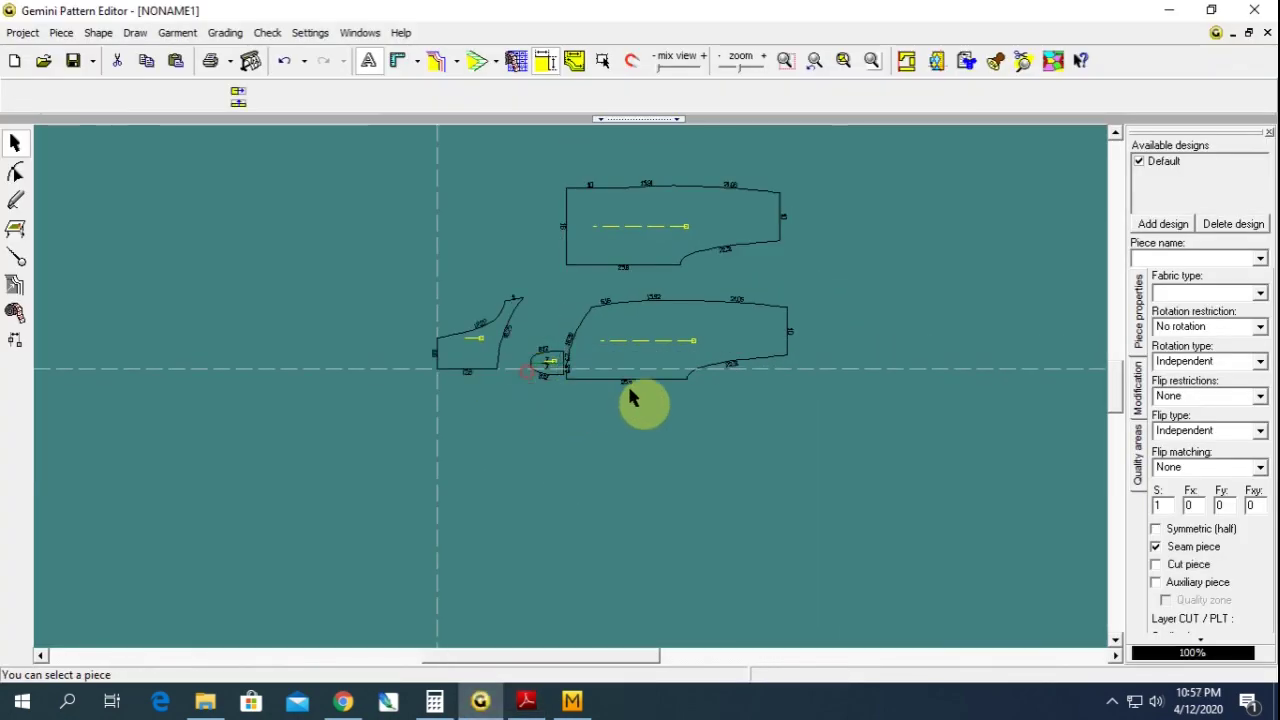
click(600, 362)
scroll(580, 398, up, 5)
drag(560, 390, 568, 383)
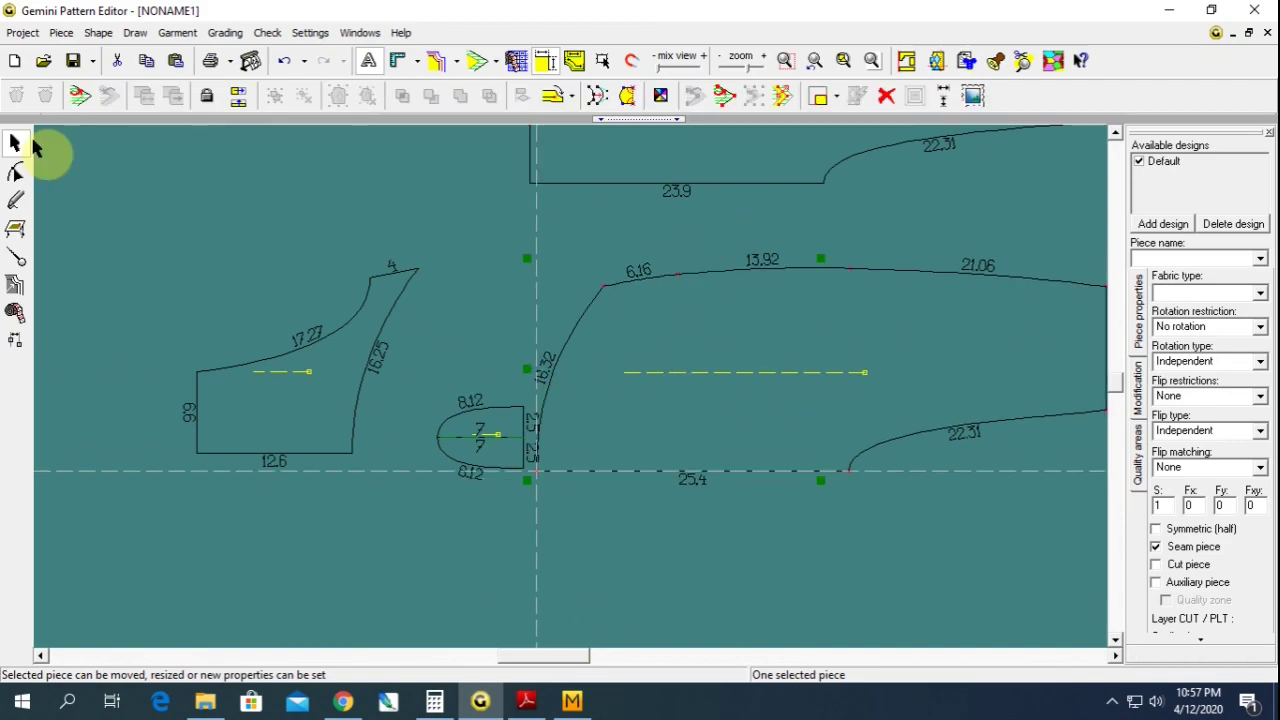
click(17, 172)
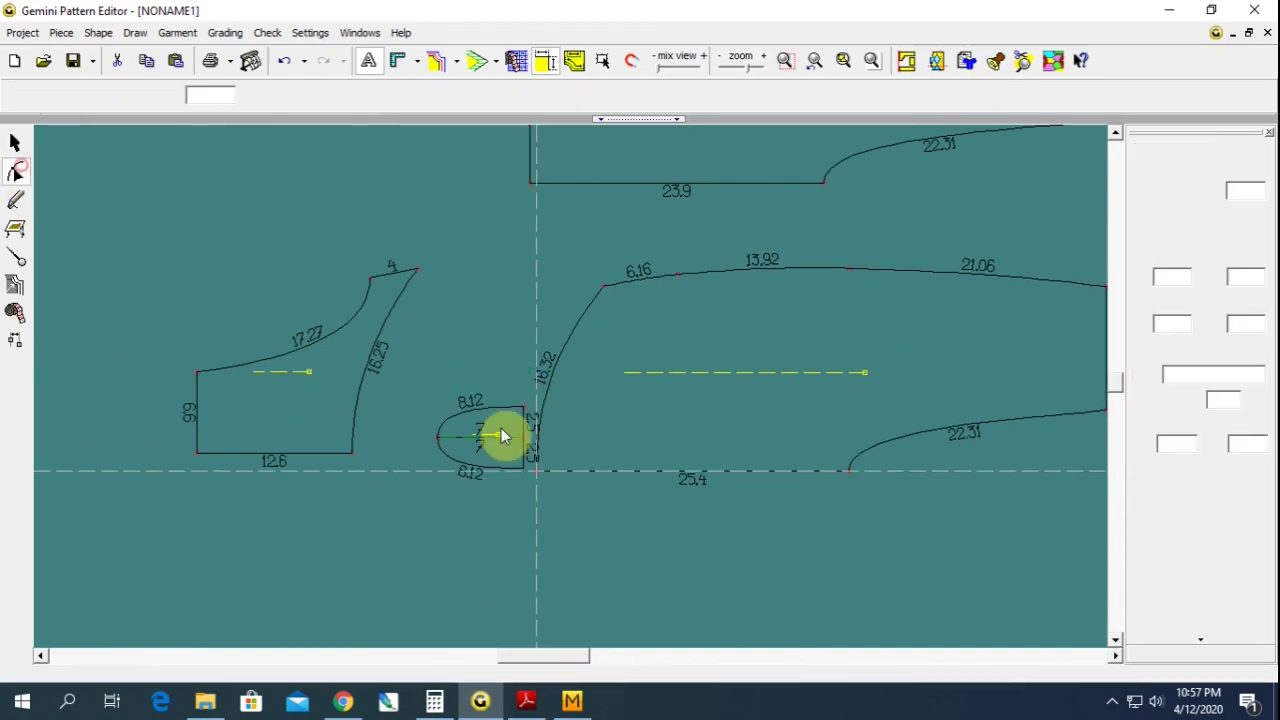
click(546, 389)
click(546, 389)
click(495, 355)
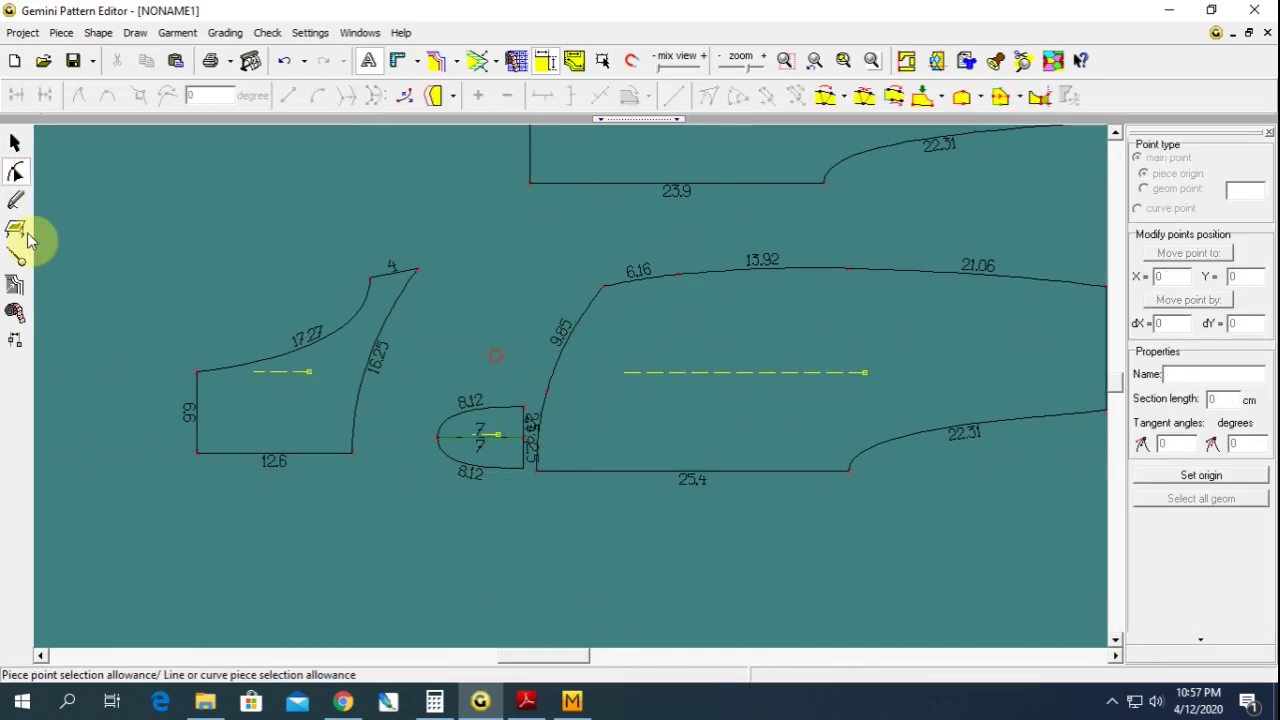
- Move the half-oval pocket up against the large front piece's curved edge
click(14, 148)
click(486, 443)
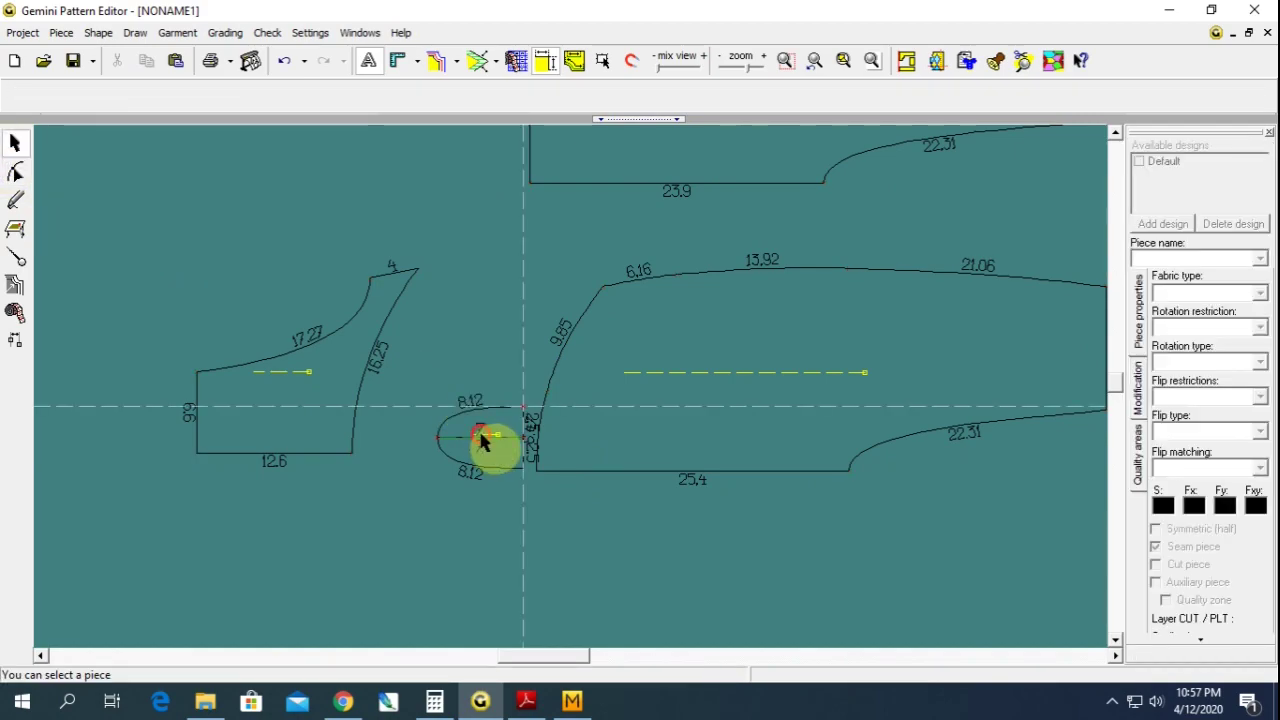
scroll(540, 420, up, 2)
scroll(522, 397, up, 2)
mouse_move(520, 395)
mouse_down()
mouse_move(563, 334)
mouse_move(560, 278)
mouse_up()
scroll(580, 370, up, 2)
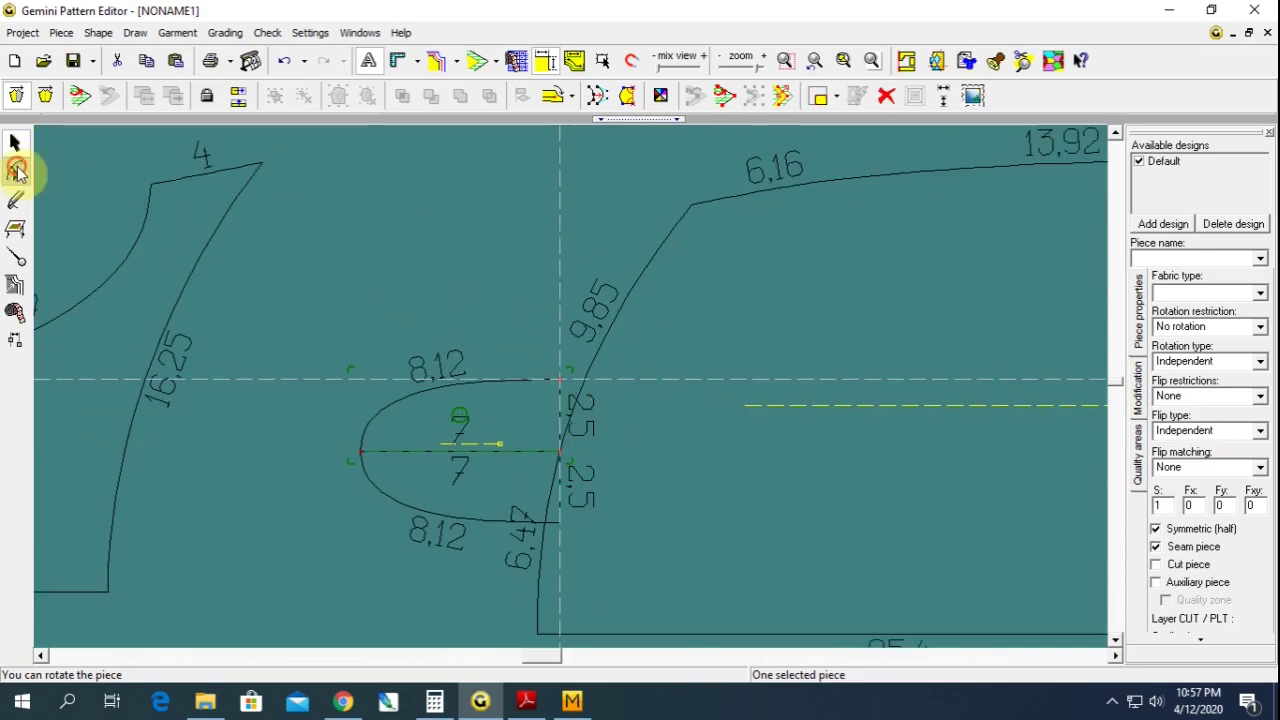
- Move the pocket up and left, duplicate it, then delete the extra copy
click(15, 172)
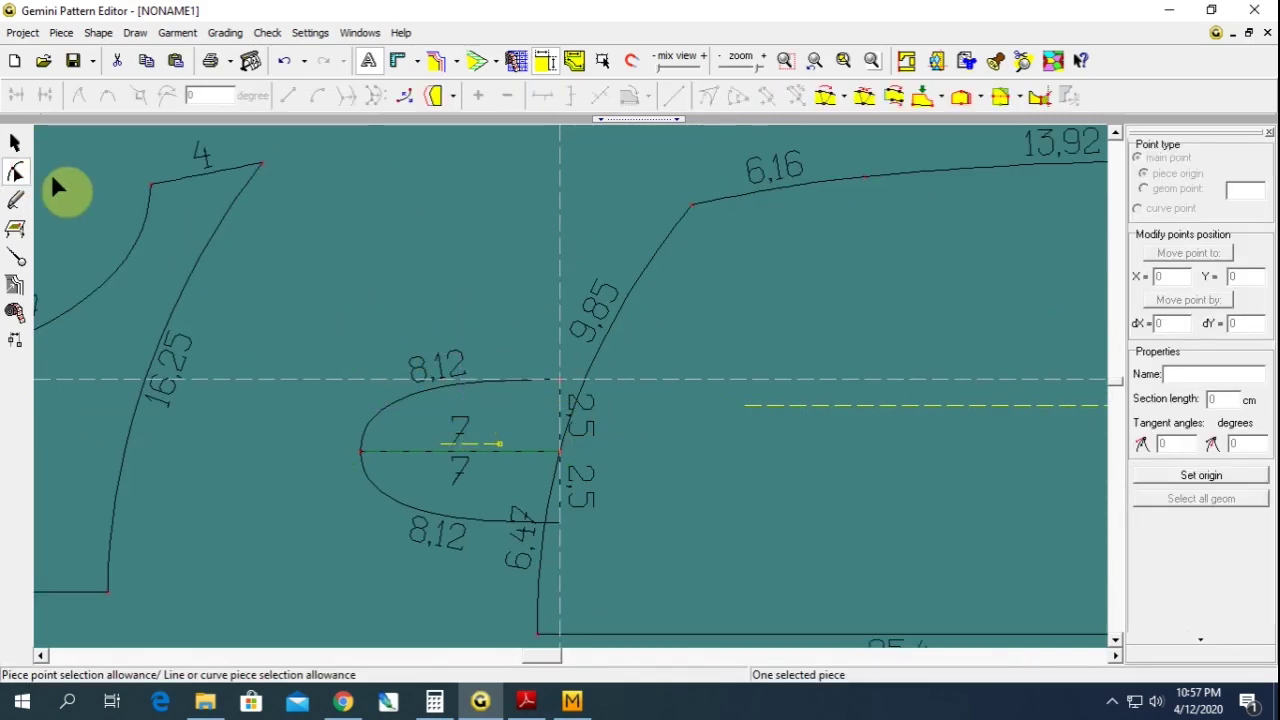
click(20, 148)
drag(471, 406, 350, 300)
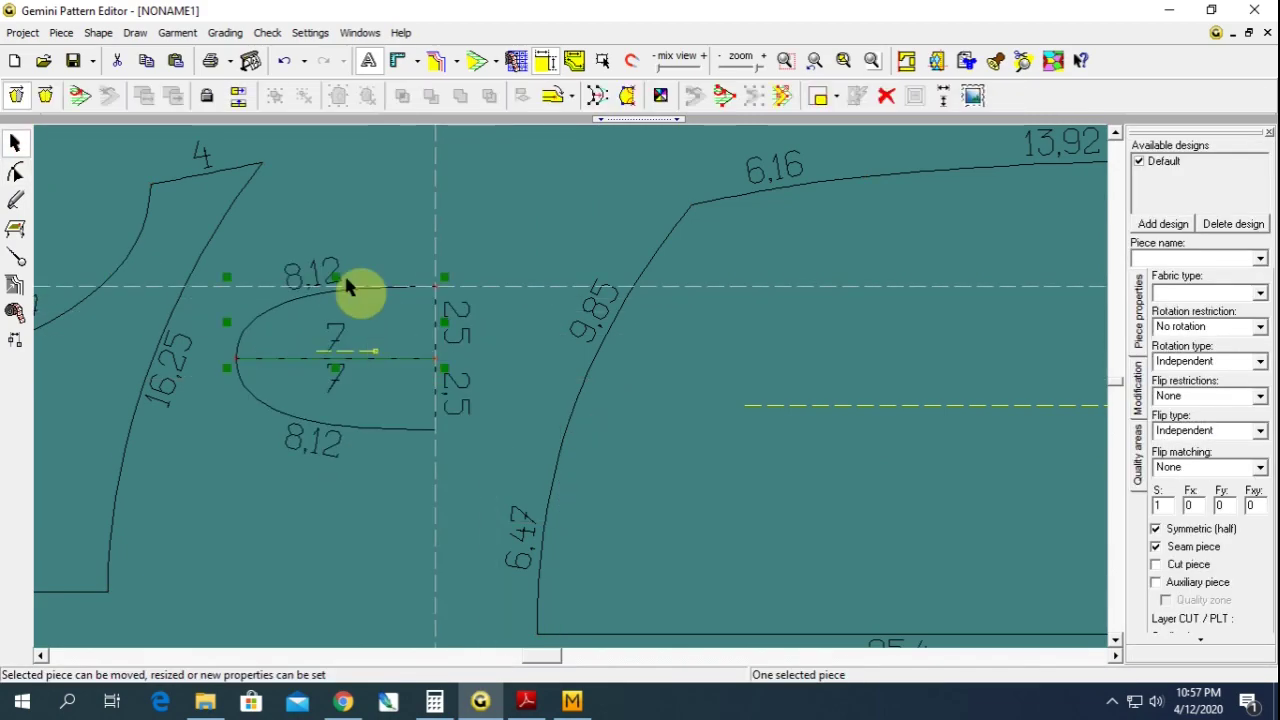
click(16, 95)
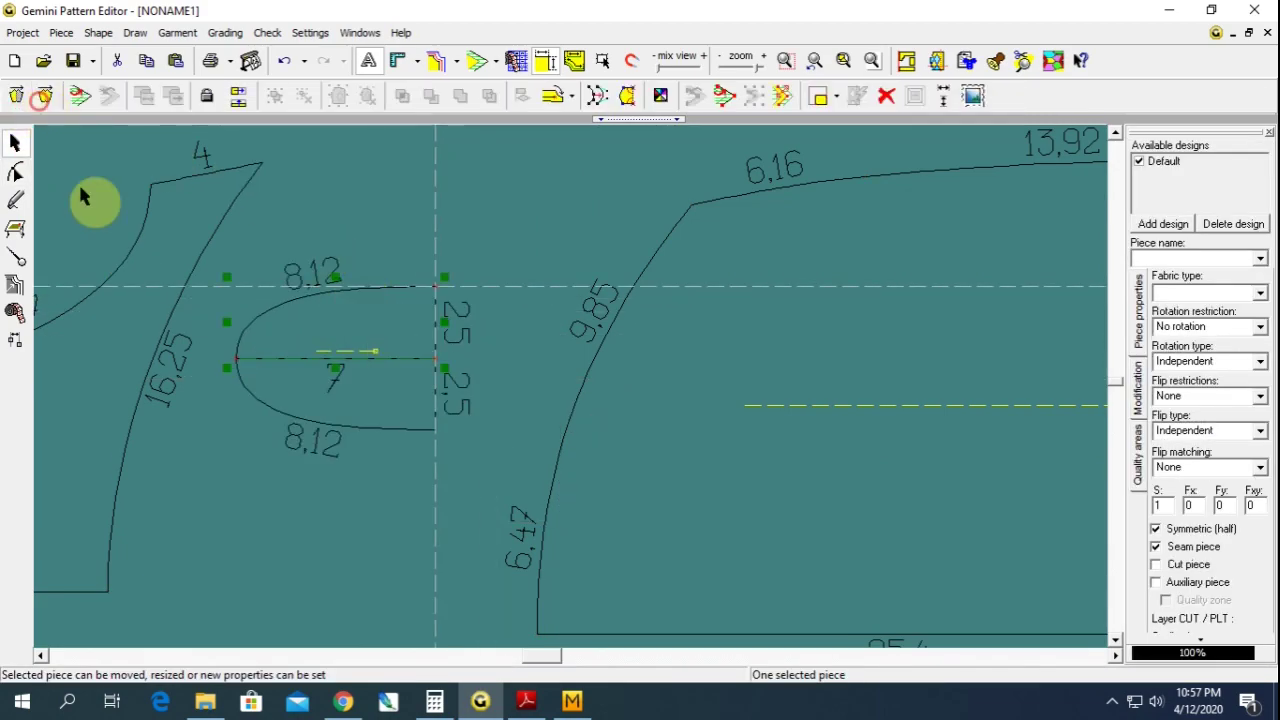
mouse_move(457, 449)
mouse_down()
mouse_move(578, 410)
mouse_move(563, 458)
mouse_up()
drag(349, 343, 335, 300)
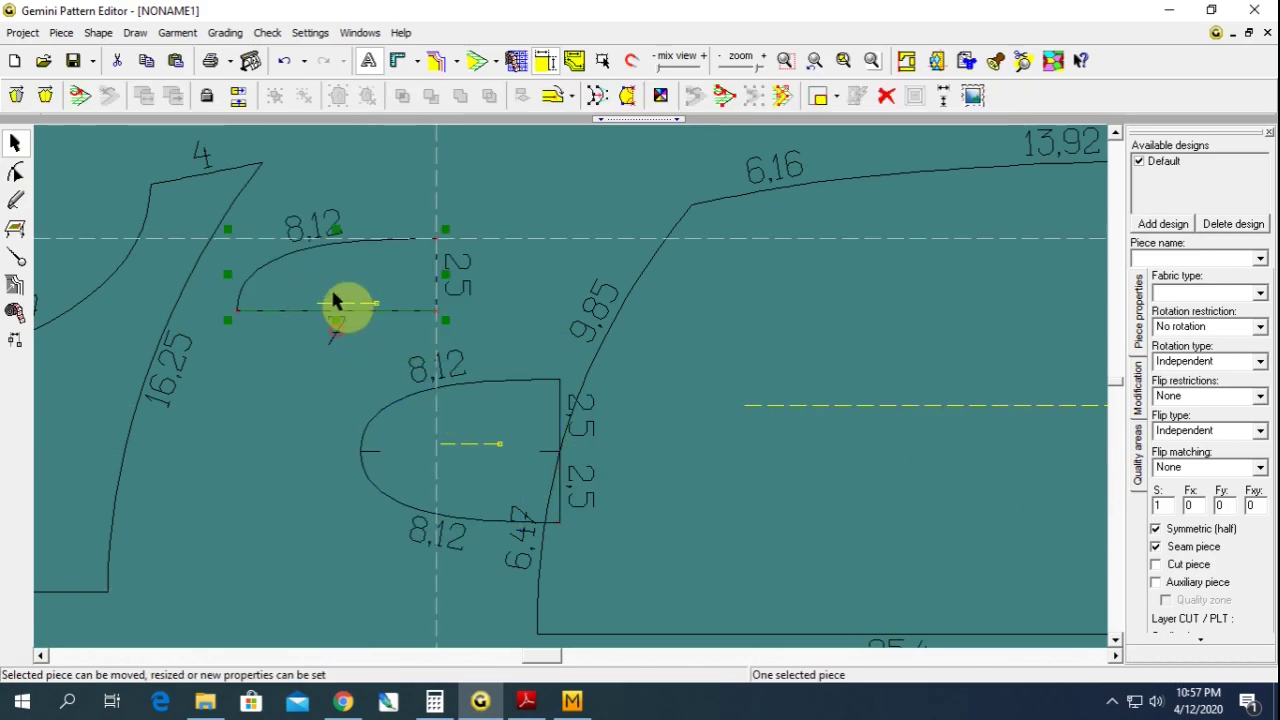
key(Delete)
- Move the pocket's upper corner point to X 8 on the front curve, making the top edge 9.42
click(490, 457)
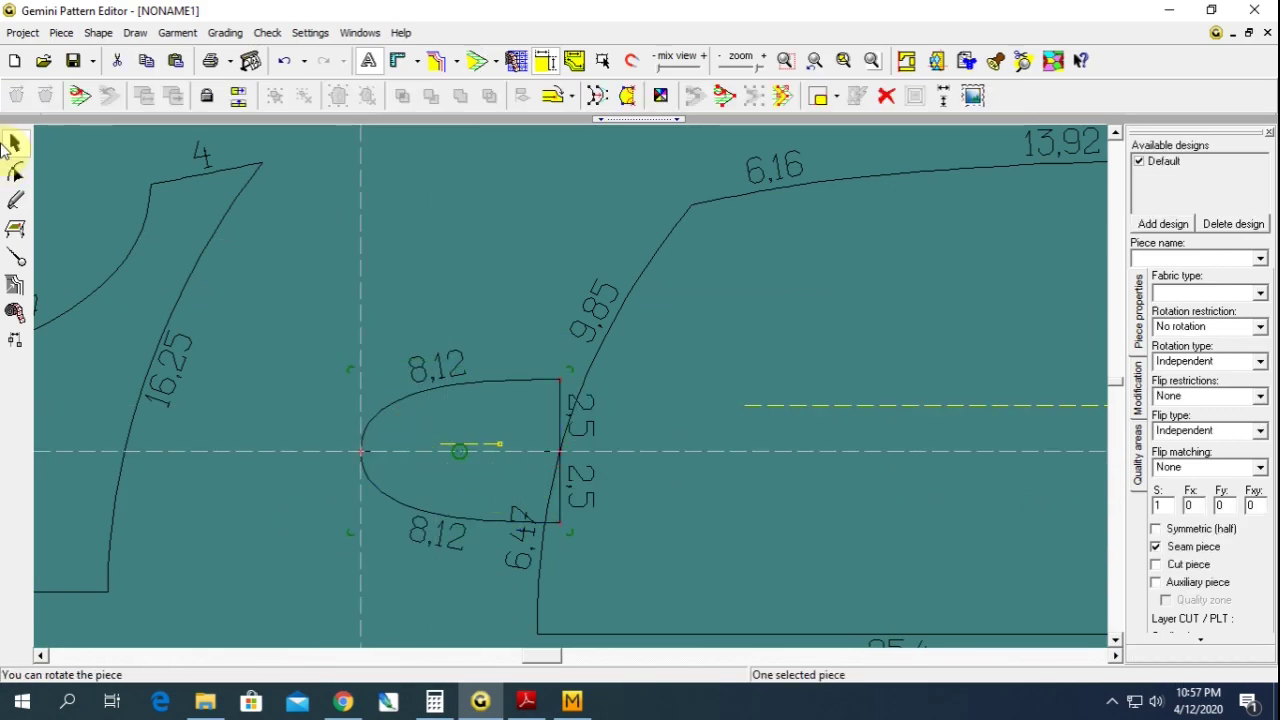
click(14, 172)
key(space)
click(571, 413)
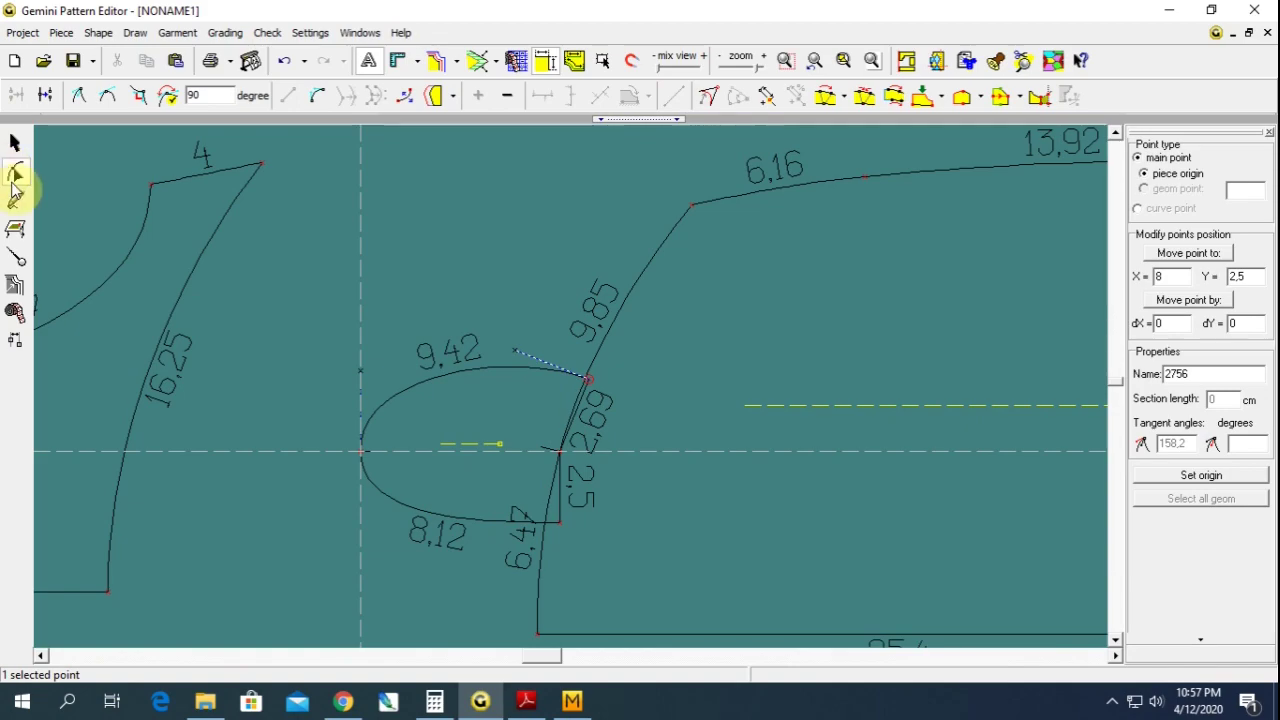
scroll(586, 400, up, 1)
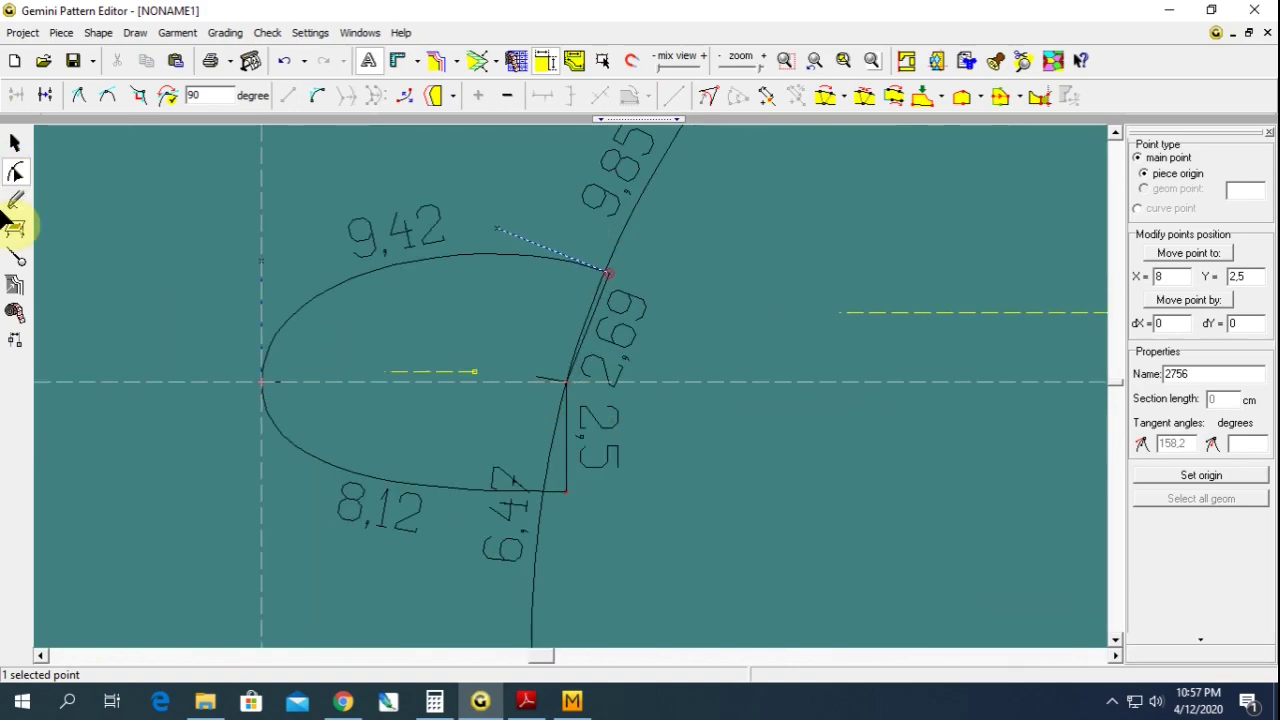
click(24, 202)
- Trace a new curved pocket piece with 9.3 and 7.6 edges and compare it against the reference PDF
click(412, 98)
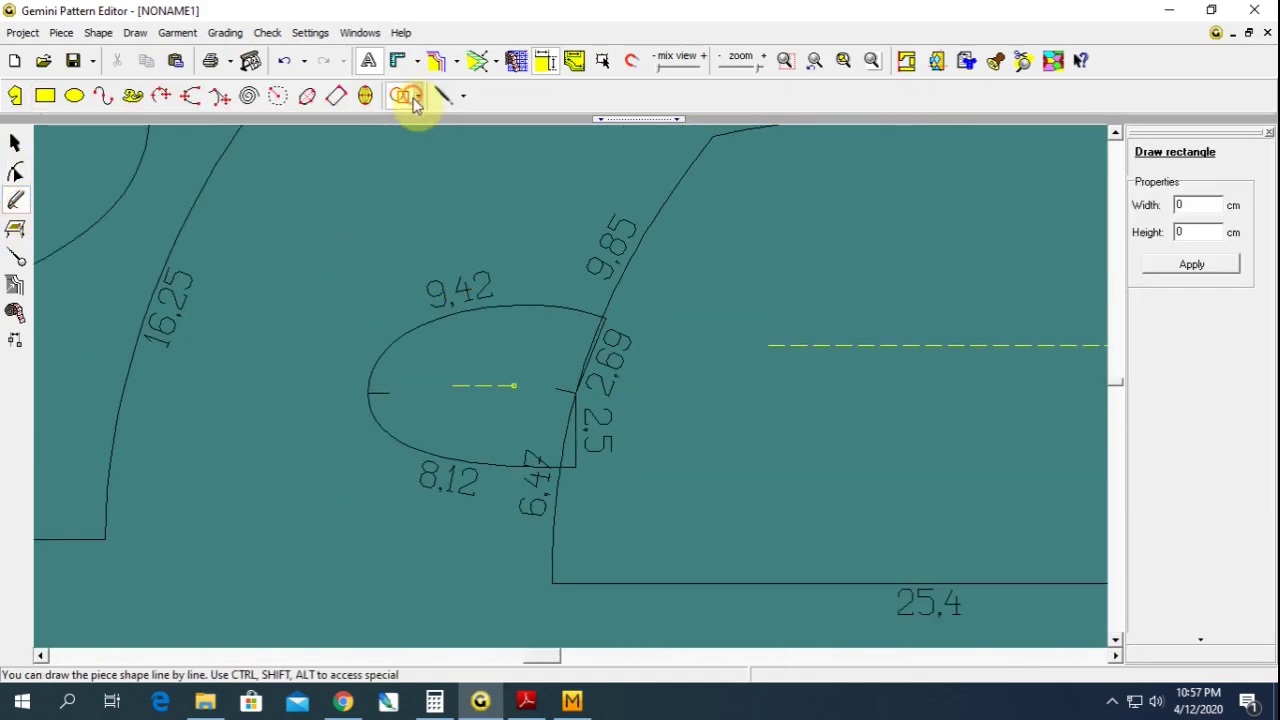
click(425, 148)
click(514, 360)
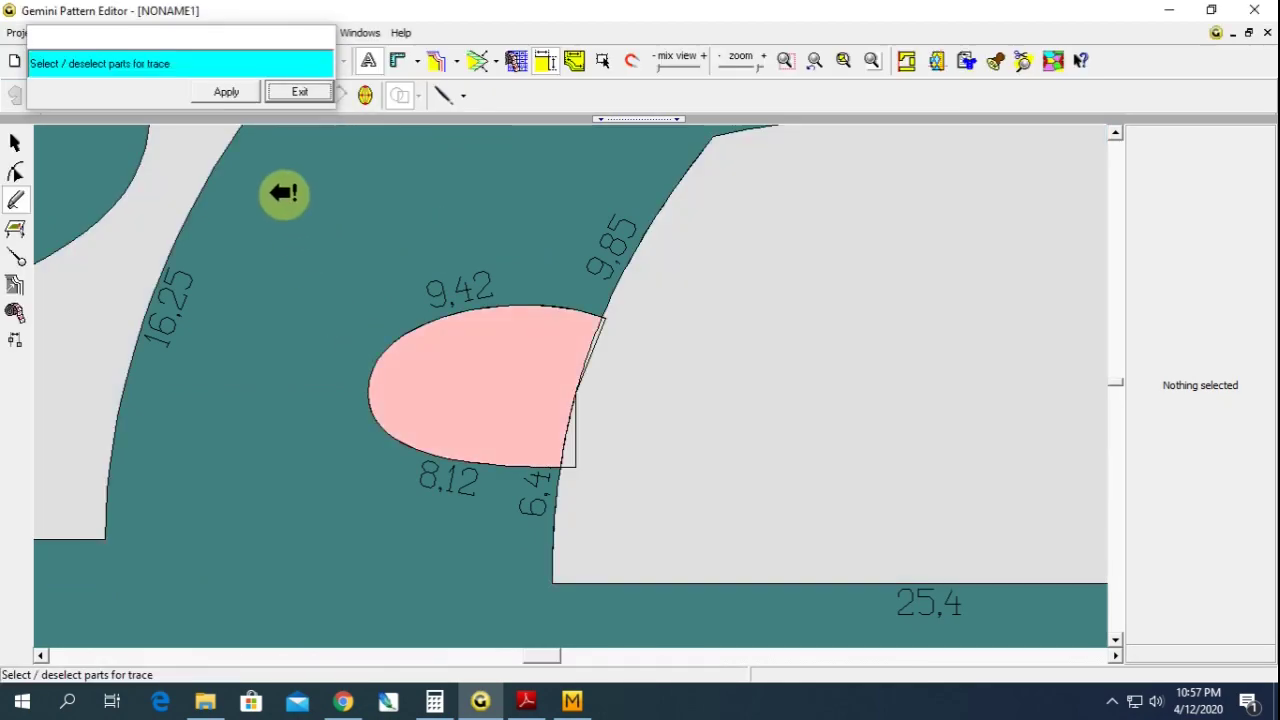
click(226, 93)
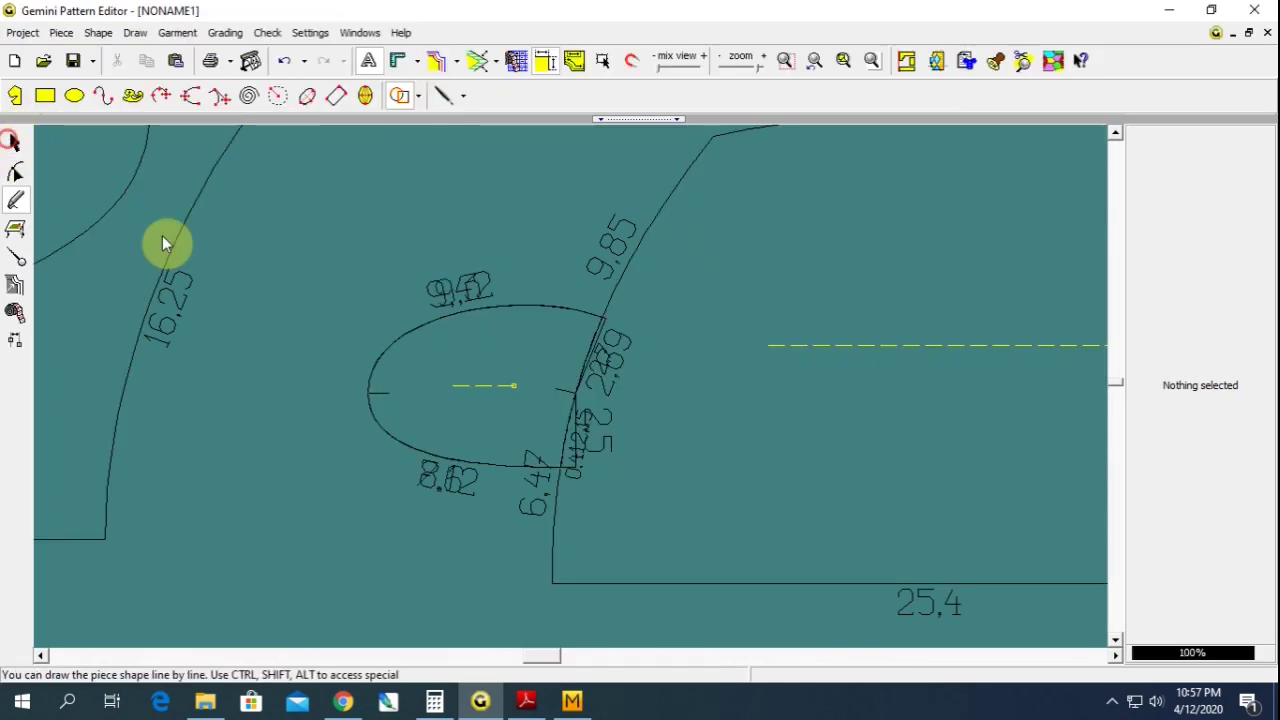
scroll(590, 338, down, 1)
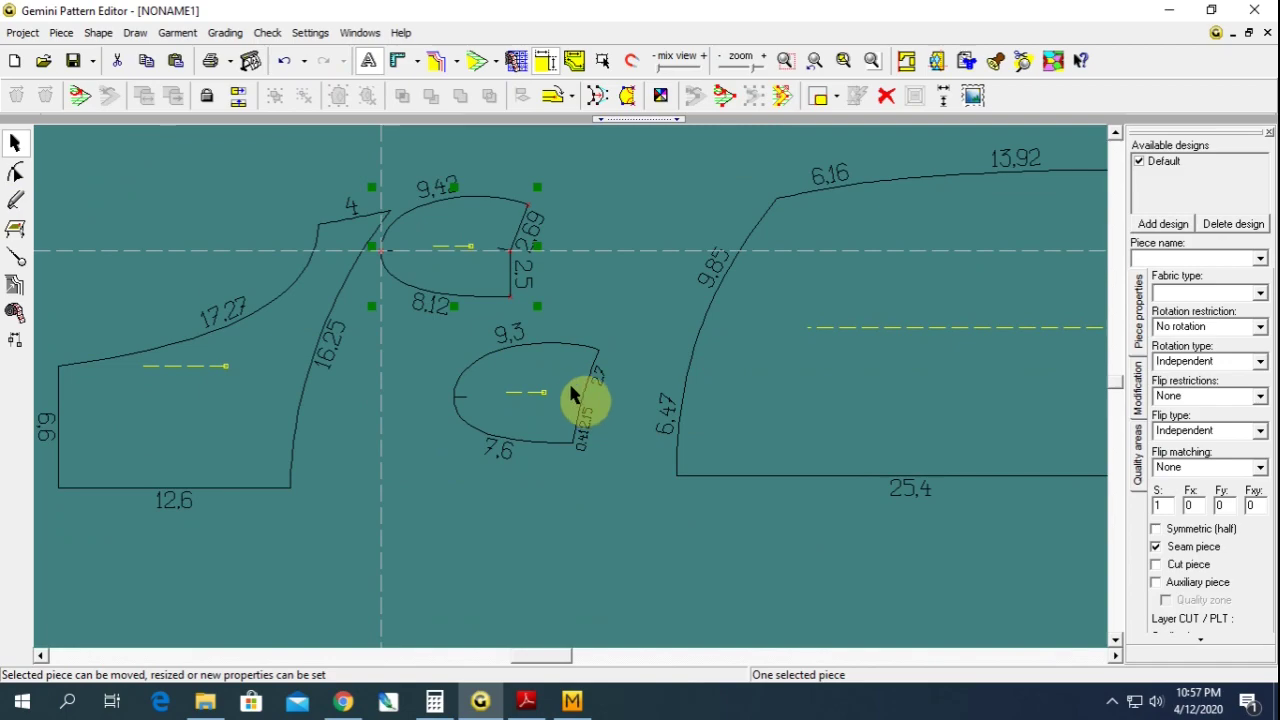
mouse_move(468, 259)
mouse_down()
mouse_move(468, 244)
mouse_move(540, 390)
mouse_move(508, 380)
mouse_move(538, 378)
mouse_move(539, 405)
mouse_up()
click(527, 701)
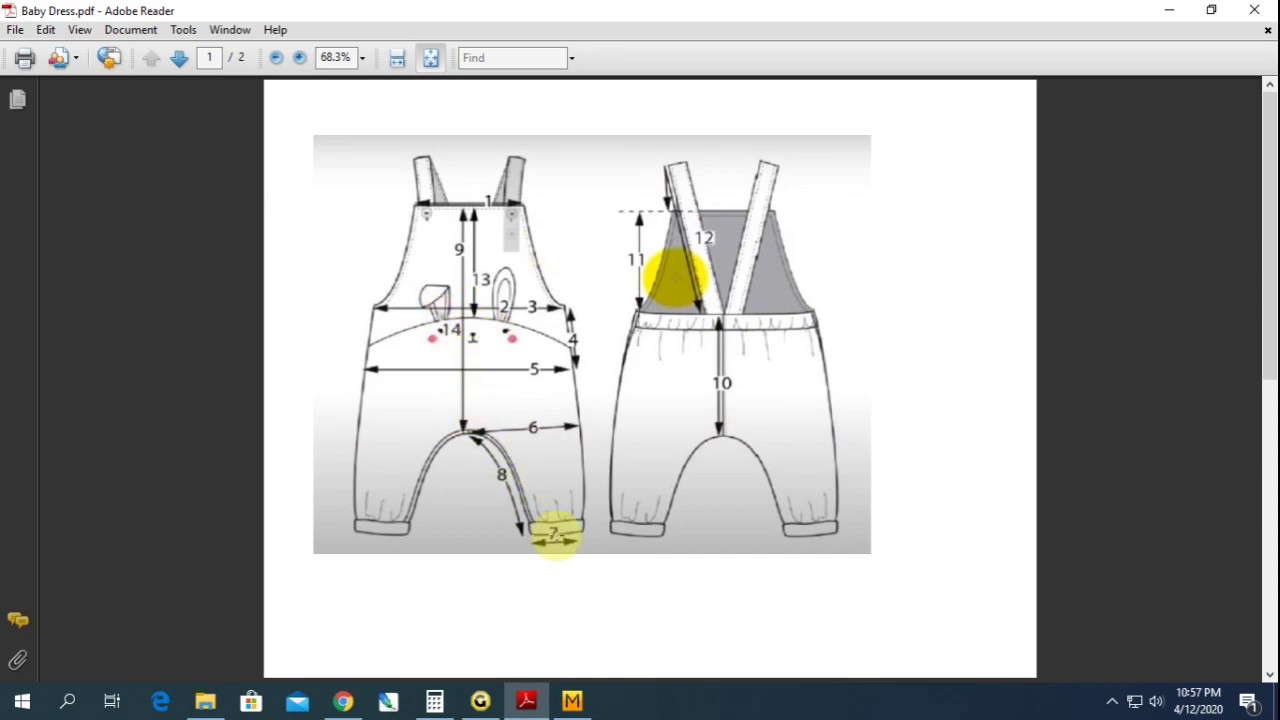
click(480, 701)
- Select the traced pocket piece, nudge it slightly up, and enter 2 in its Fy field
click(461, 418)
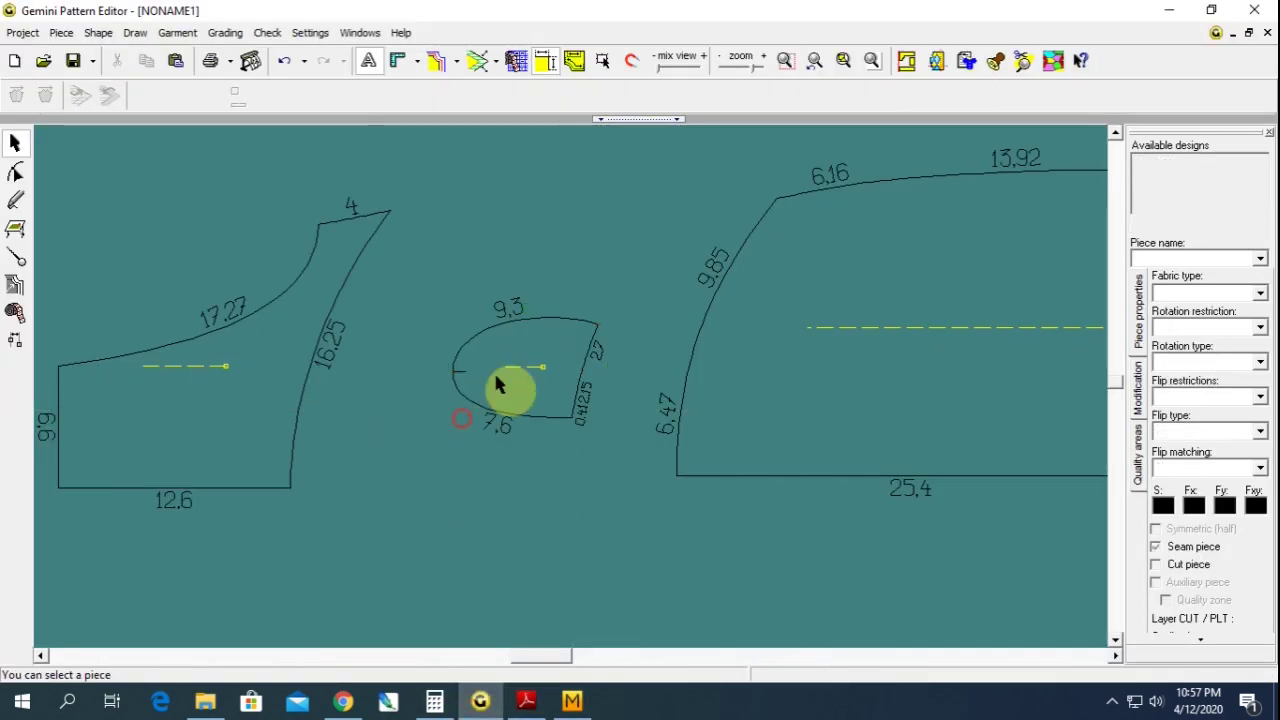
click(499, 385)
scroll(571, 394, up, 1)
scroll(578, 400, up, 1)
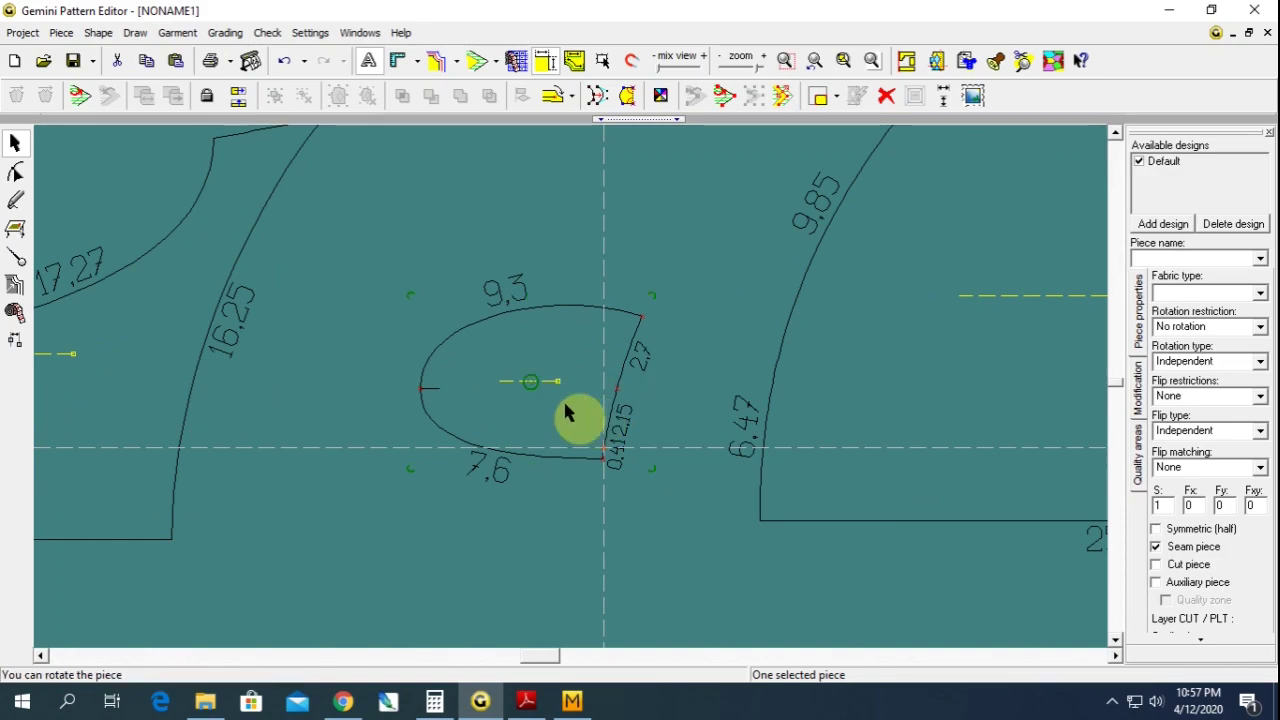
drag(565, 413, 569, 393)
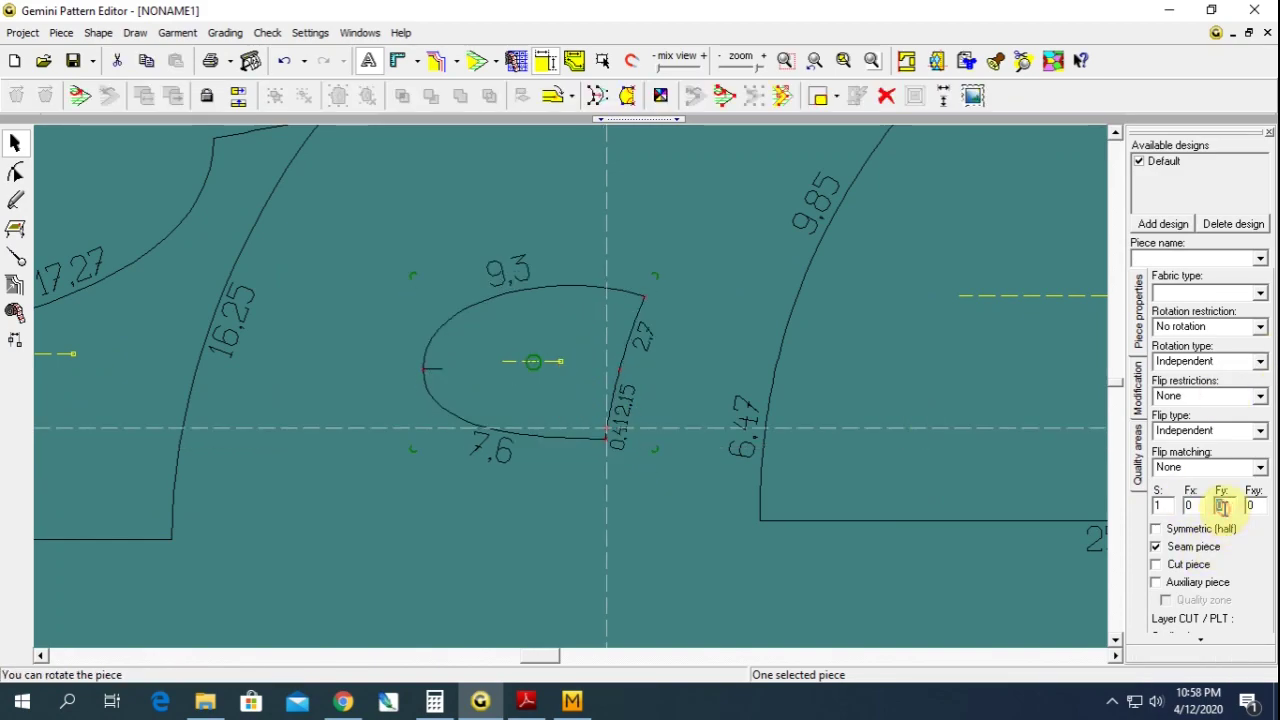
text(2)
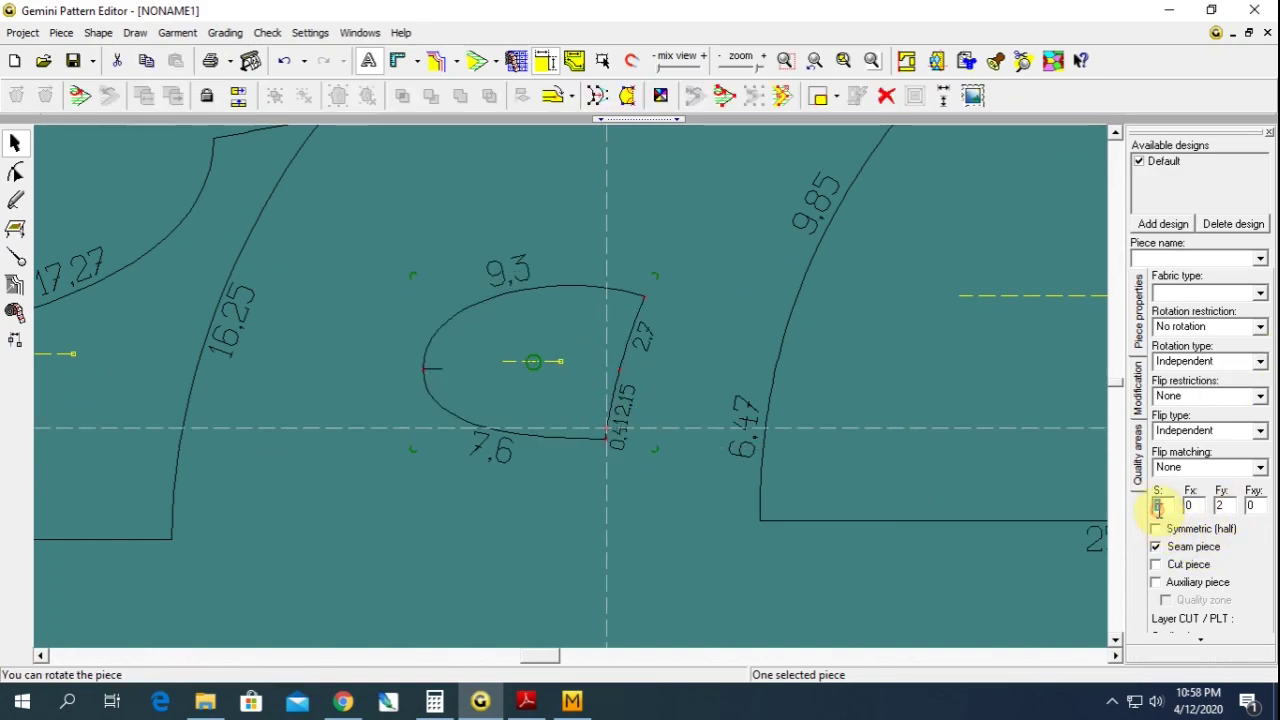
click(617, 537)
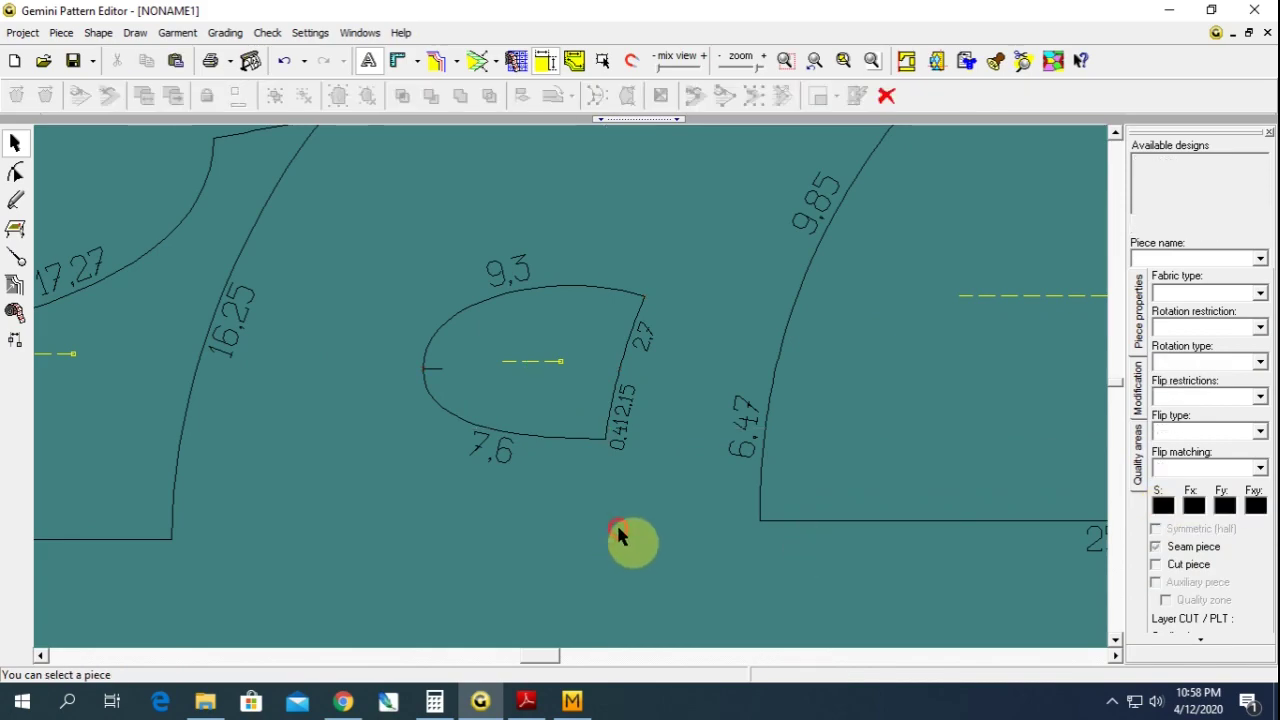
- Save the project as bb.gem on the Desktop, accepting the demo warning
click(694, 413)
text(bb)
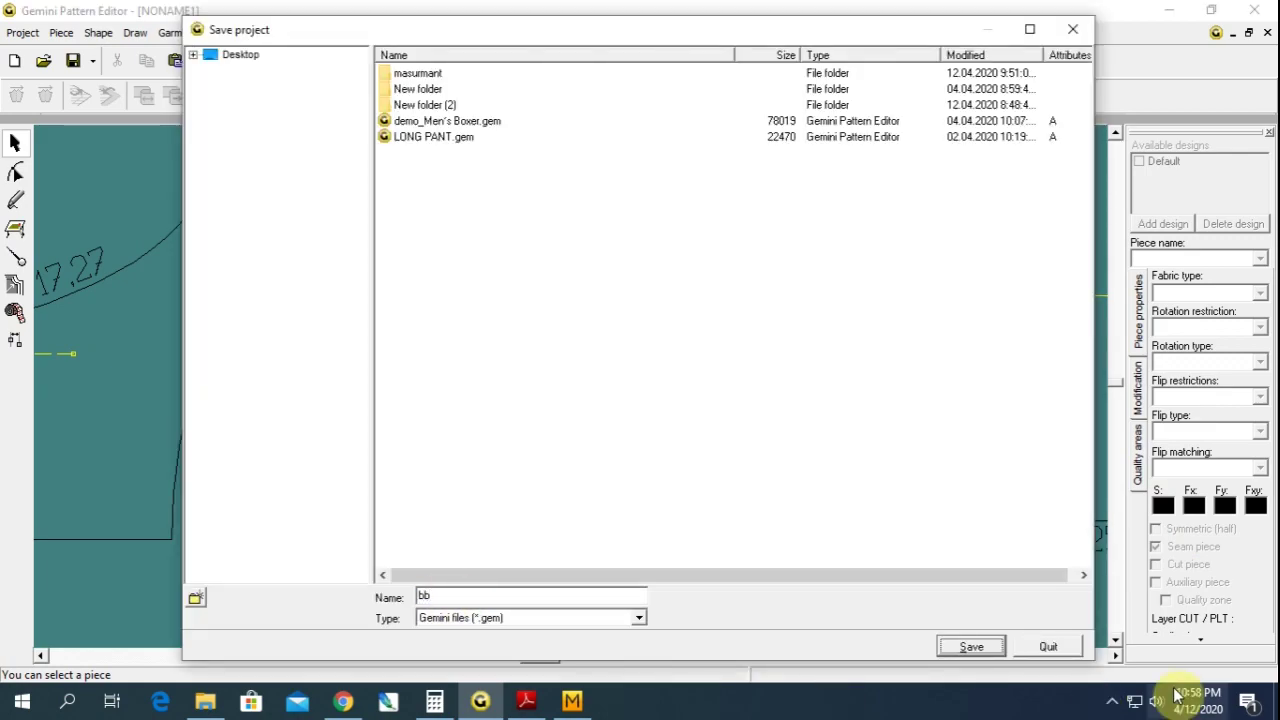
click(971, 646)
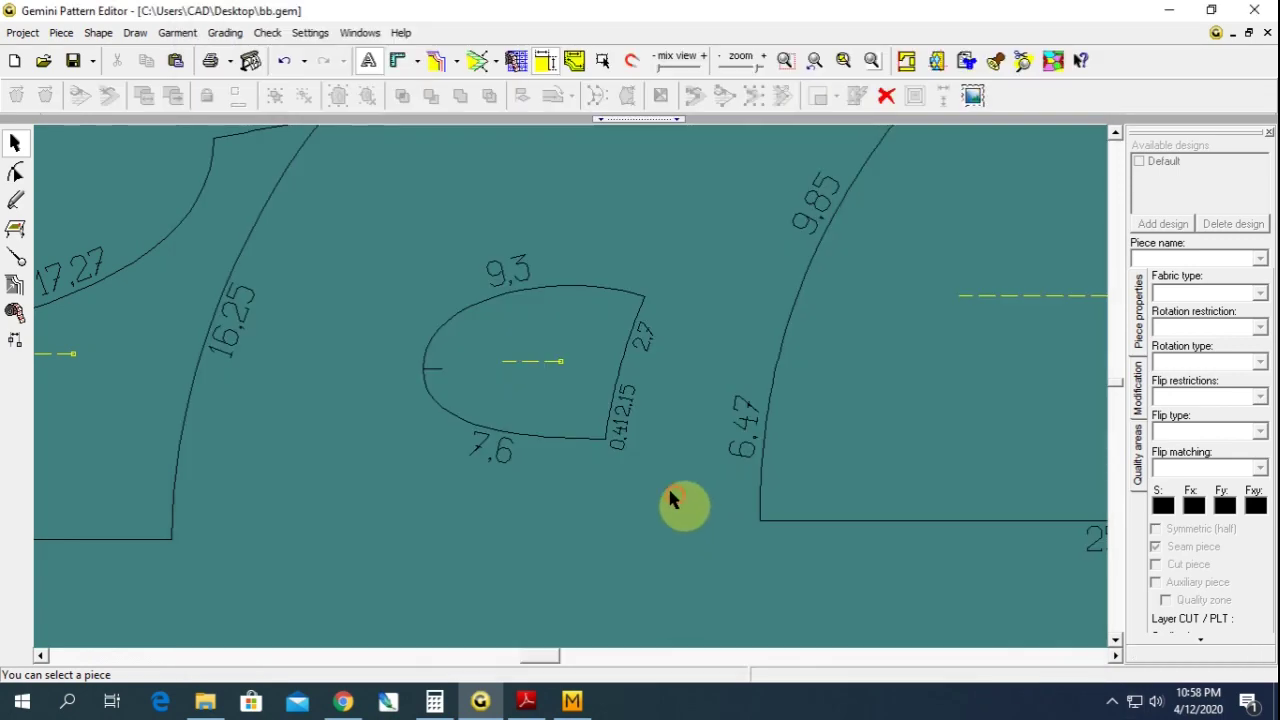
- Move the pocket to the upper left and place the small front section beside the large front piece
scroll(674, 503, down, 1)
scroll(646, 466, down, 1)
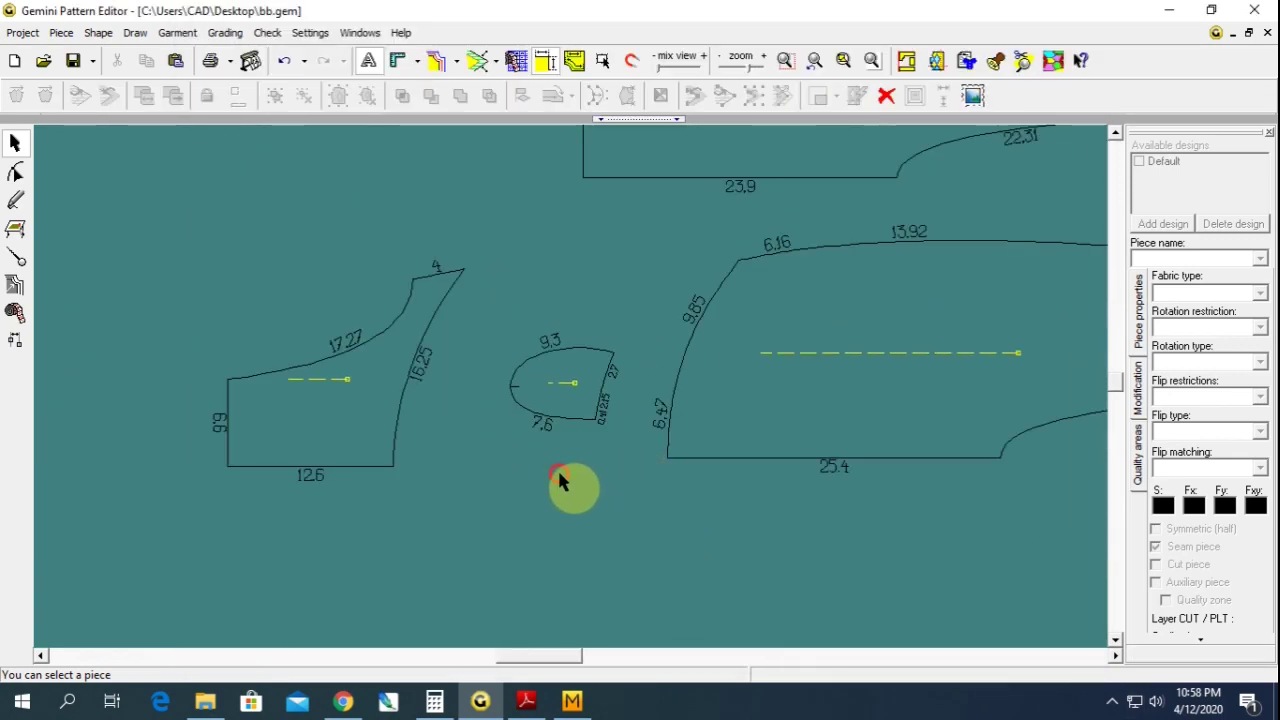
scroll(559, 482, down, 1)
mouse_move(551, 400)
mouse_down()
mouse_move(449, 257)
mouse_move(410, 243)
mouse_up()
drag(449, 360, 577, 357)
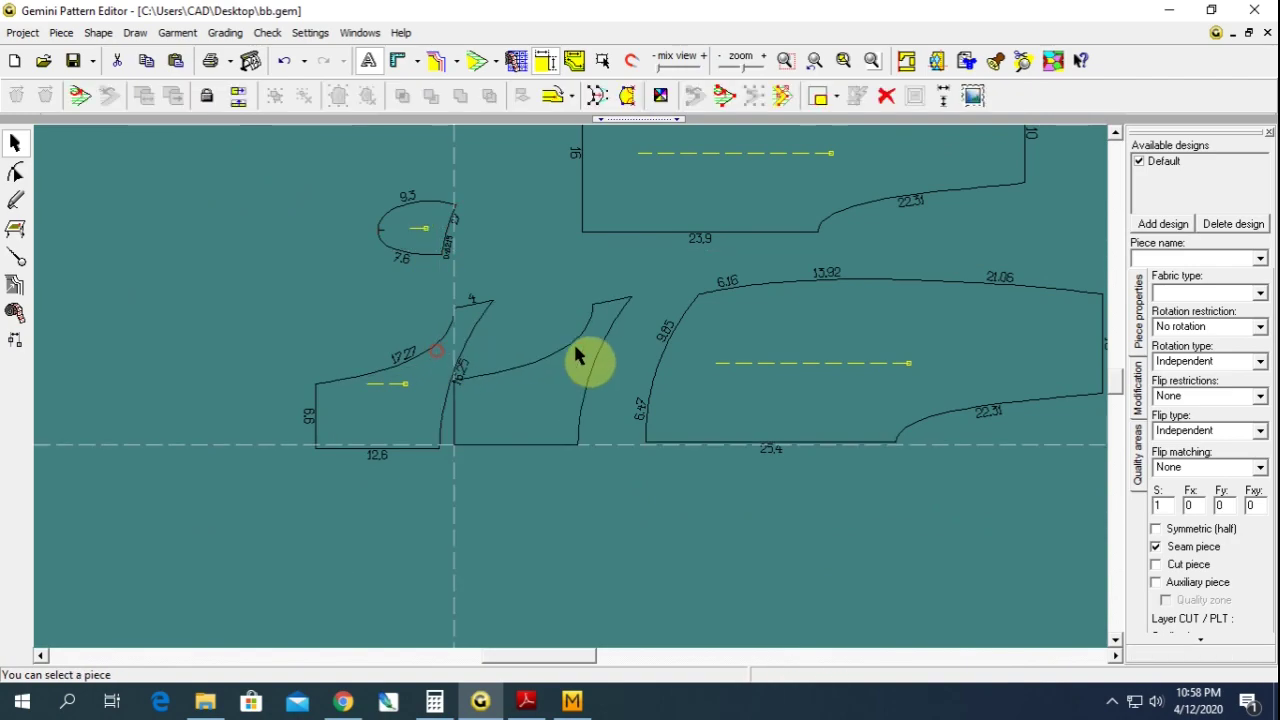
scroll(851, 394, down, 1)
middle_drag(851, 394, 534, 391)
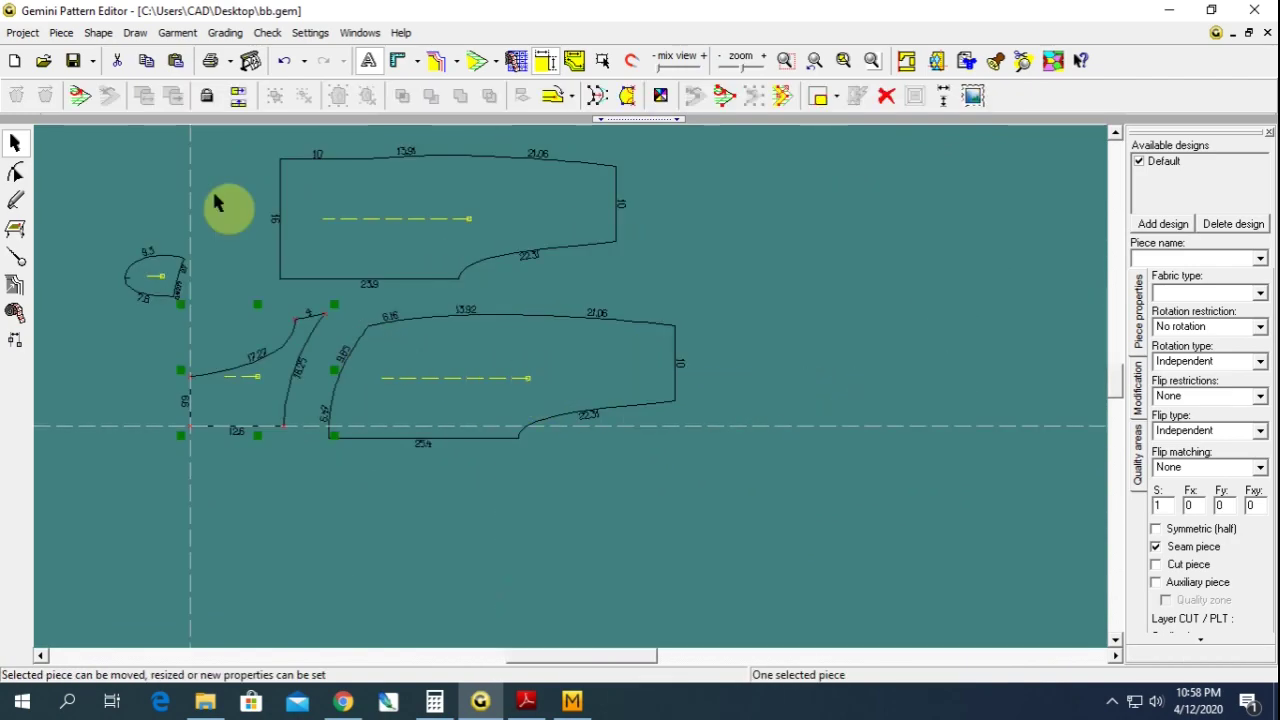
click(15, 257)
- Add symmetry axes on the bottom edges of the bib, large front piece and small front section, then view the Baby Dress reference
click(260, 95)
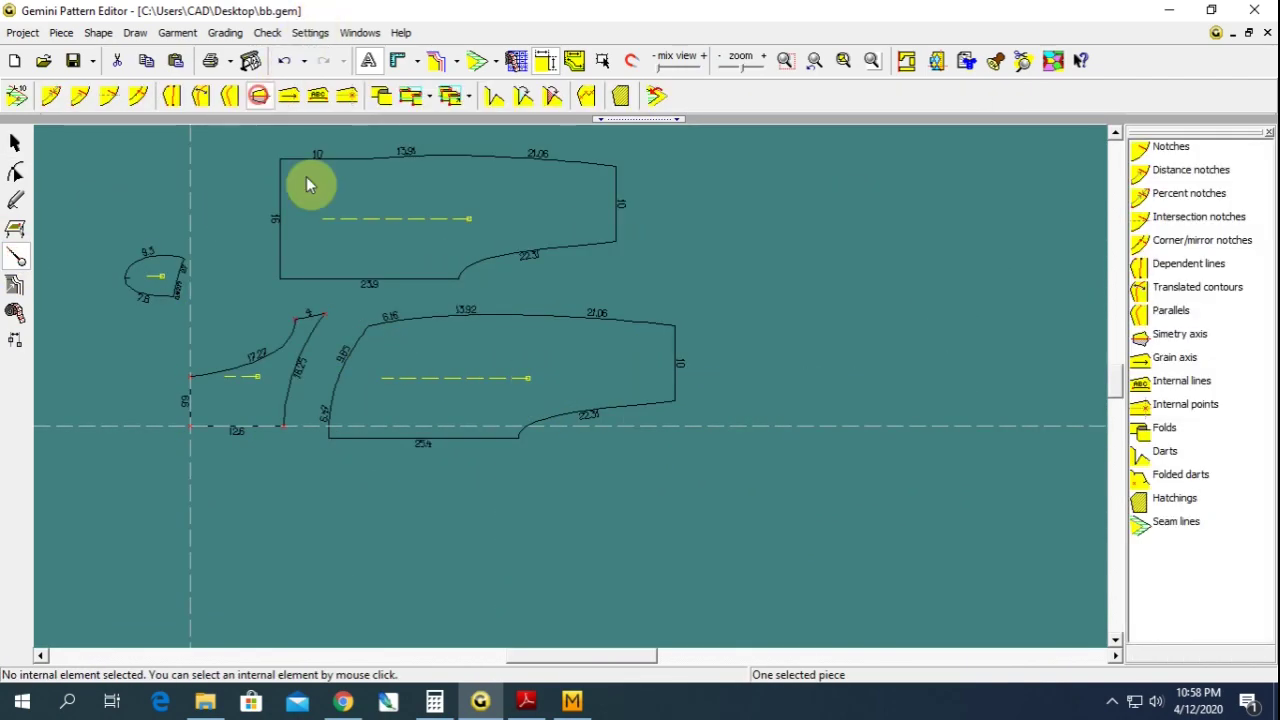
click(437, 278)
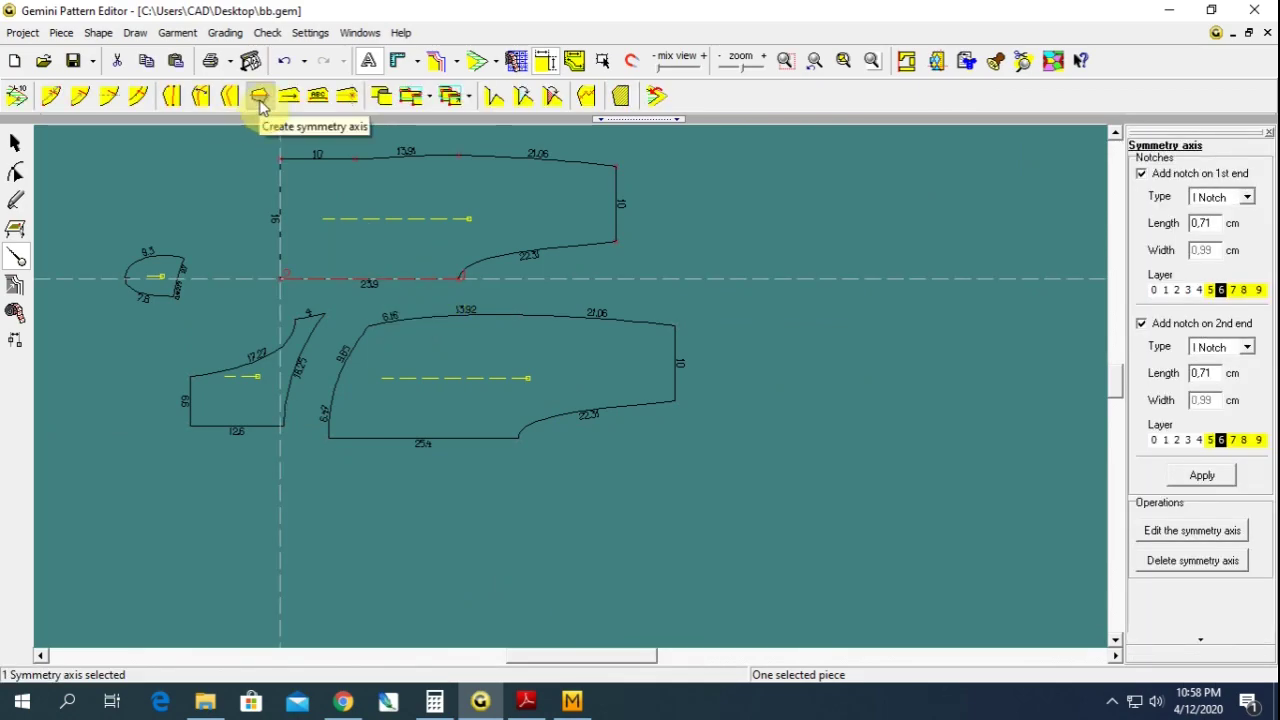
click(260, 100)
click(420, 436)
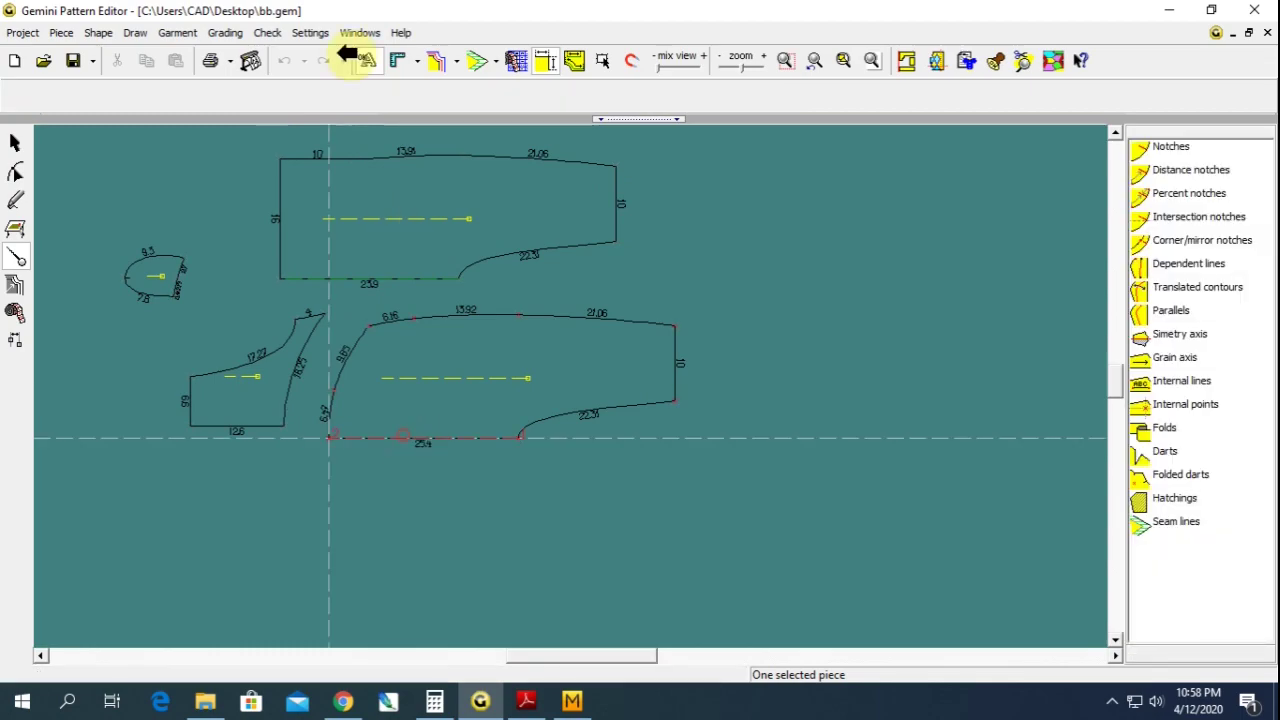
click(264, 99)
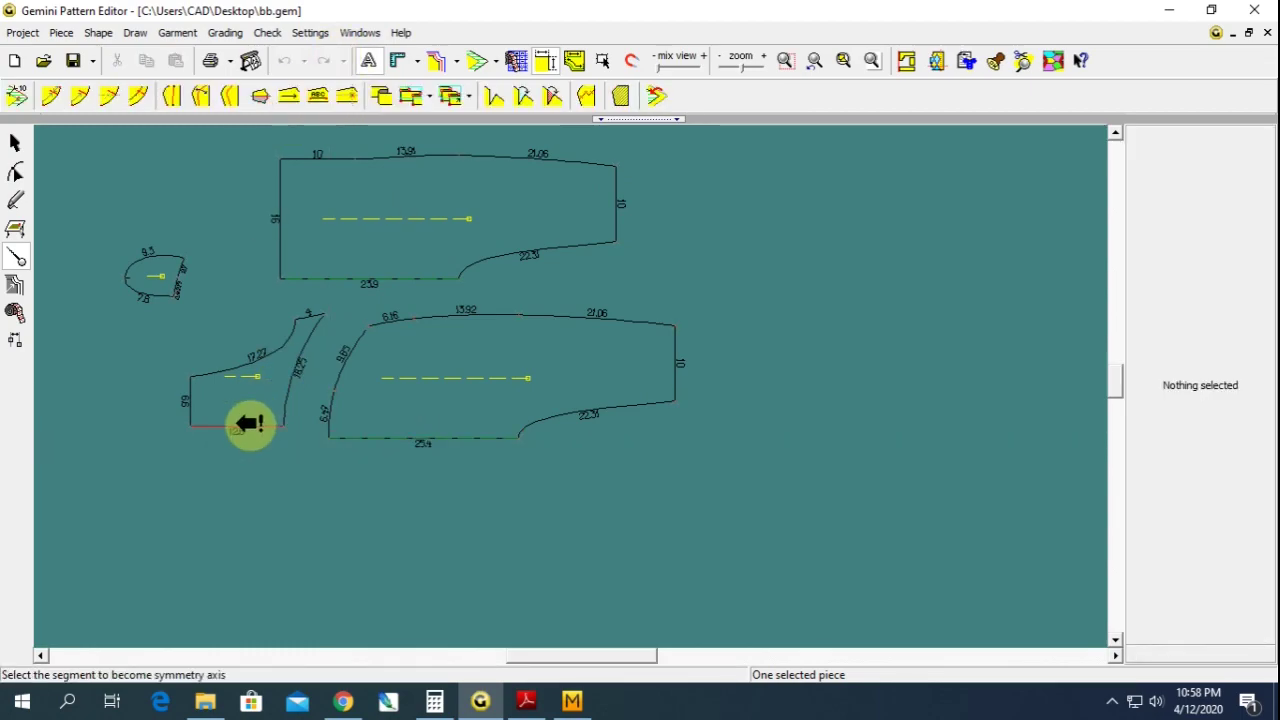
click(249, 424)
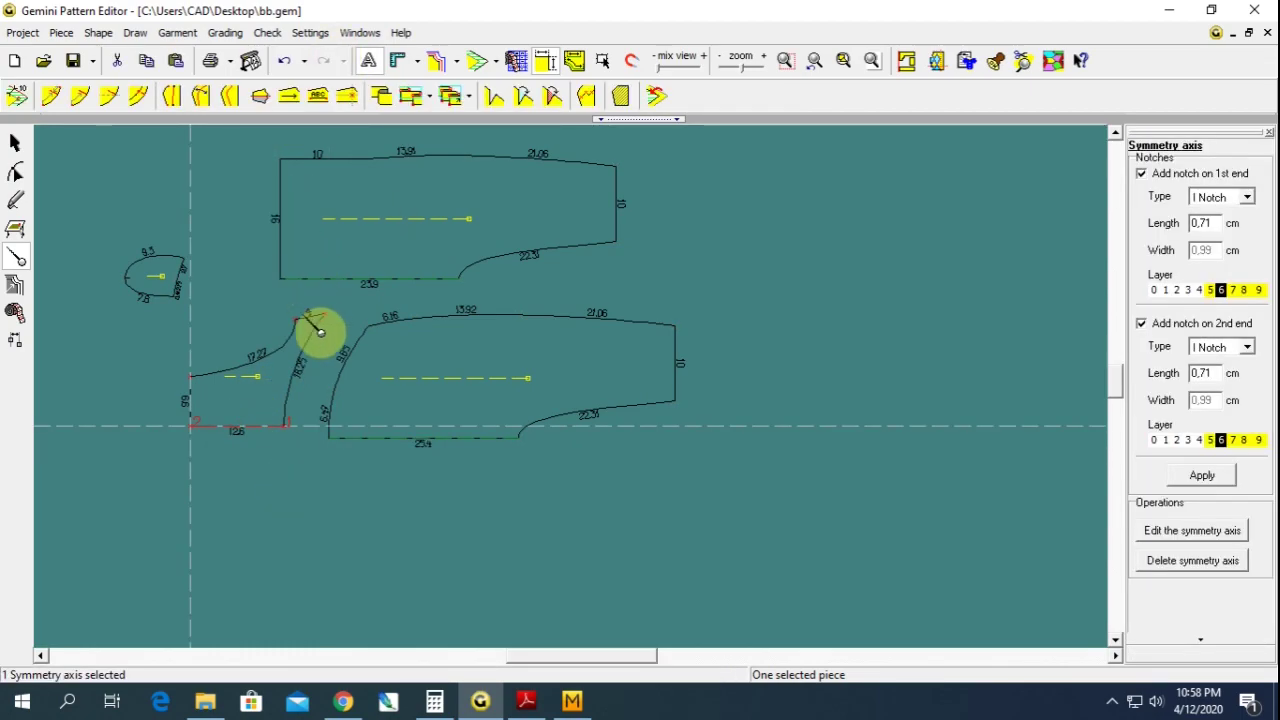
click(15, 142)
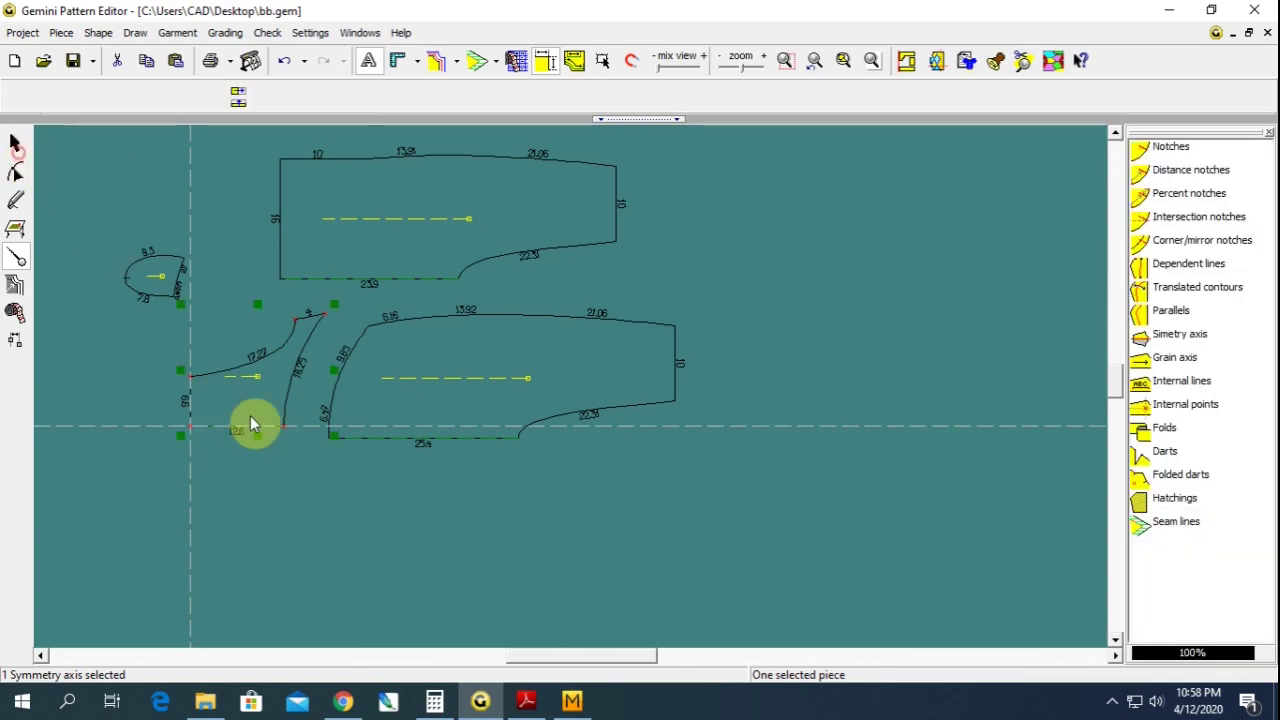
click(528, 702)
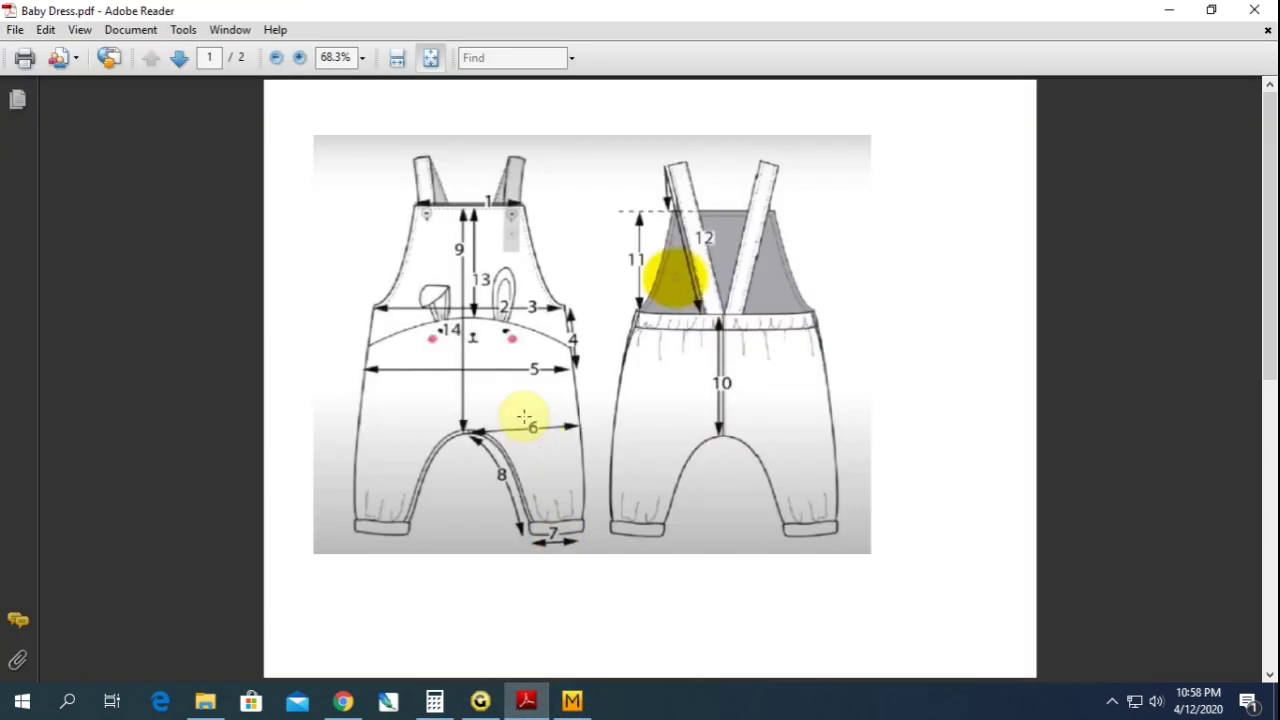
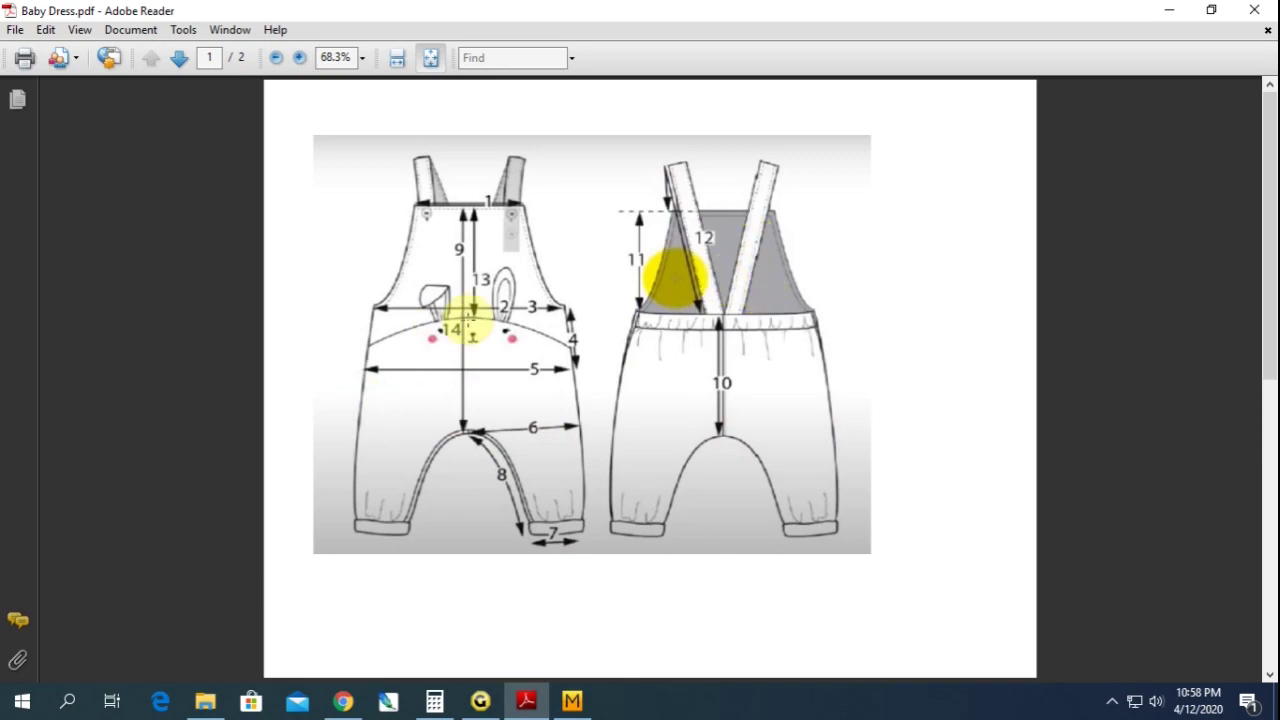
- Spread the pattern pieces apart, moving the left and top pieces right and down
click(482, 701)
click(404, 356)
drag(284, 388, 309, 420)
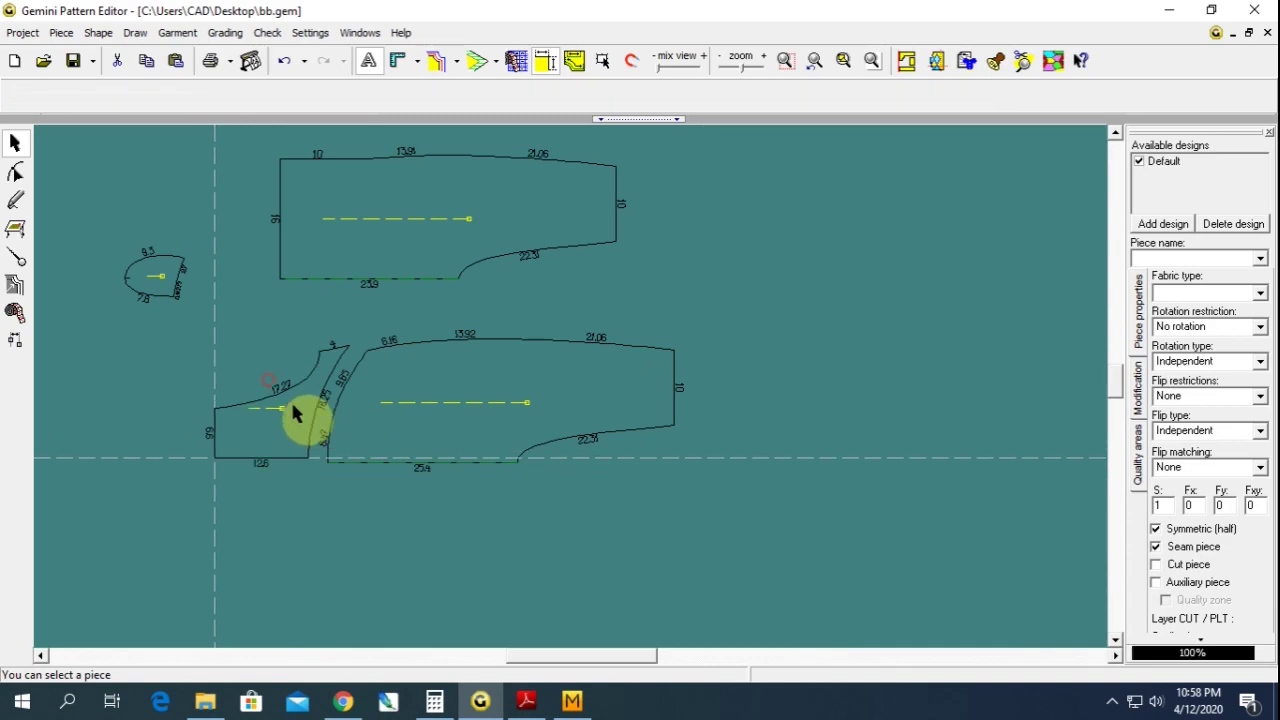
mouse_move(316, 216)
mouse_down()
mouse_move(354, 235)
mouse_move(398, 222)
mouse_up()
click(253, 208)
- Give the upper piece's left side a 3 cm seam allowance
click(371, 224)
click(18, 262)
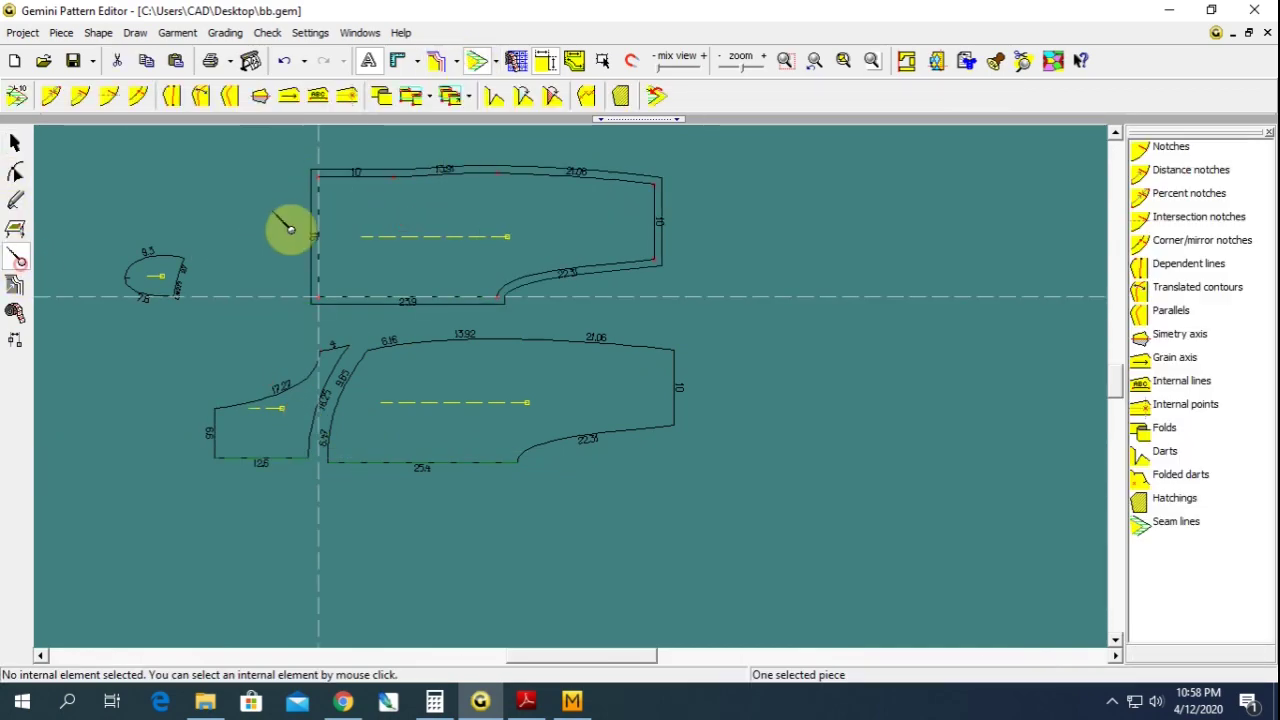
click(17, 95)
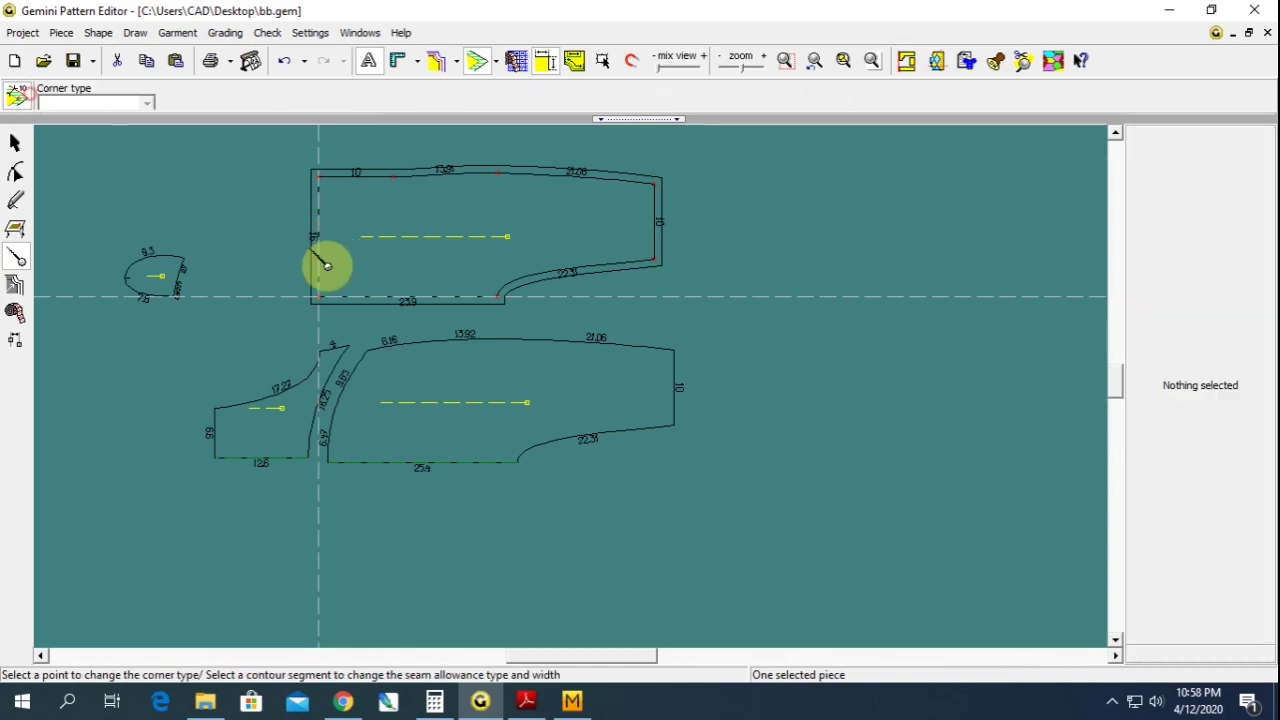
click(316, 229)
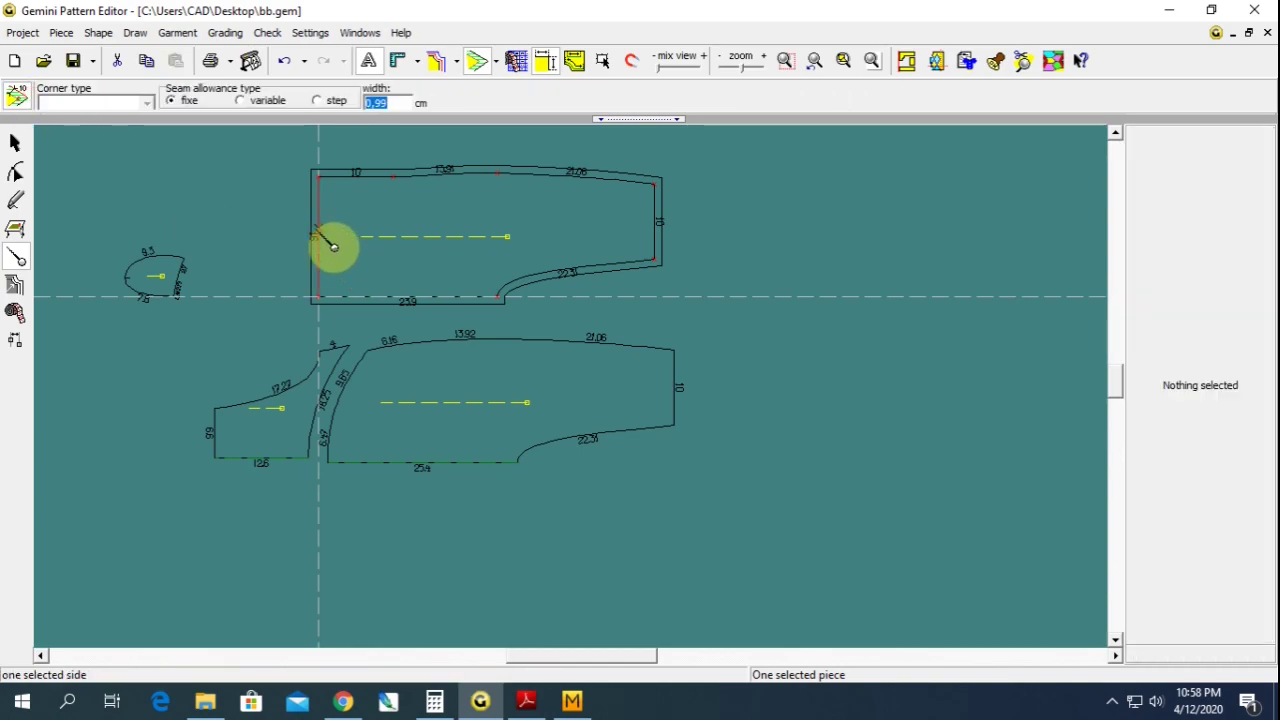
text(3)
click(226, 418)
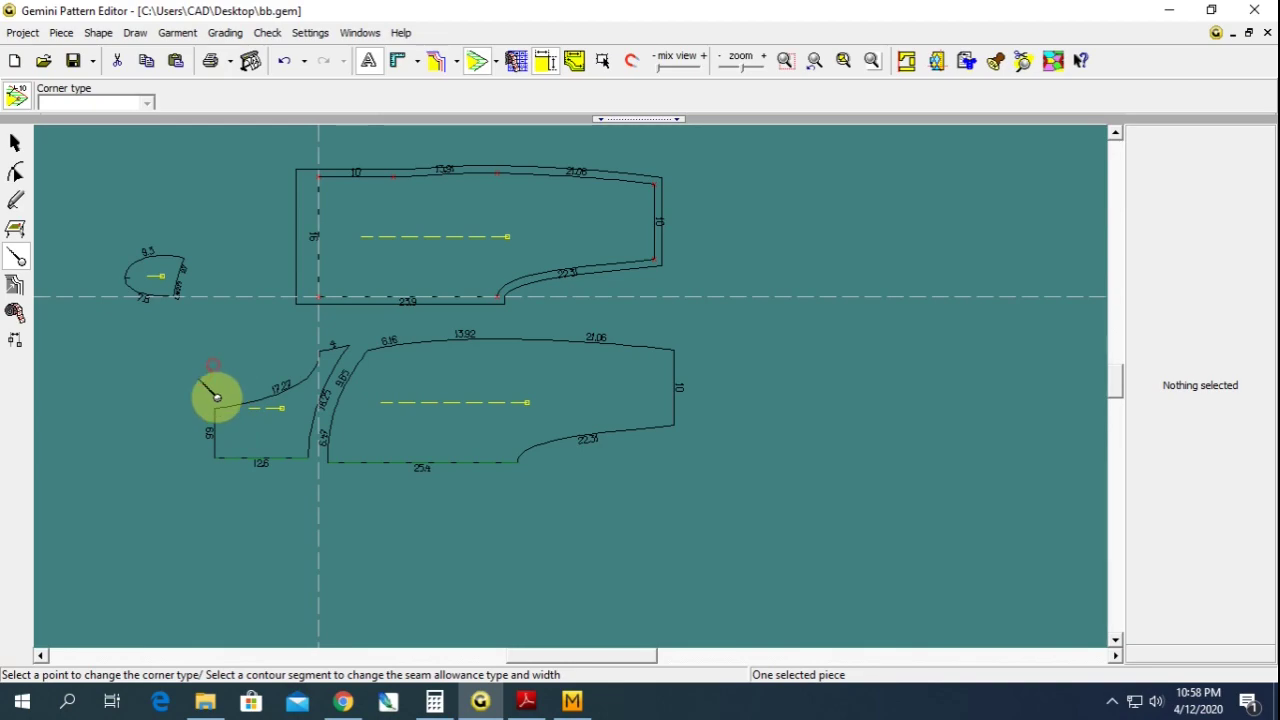
click(17, 198)
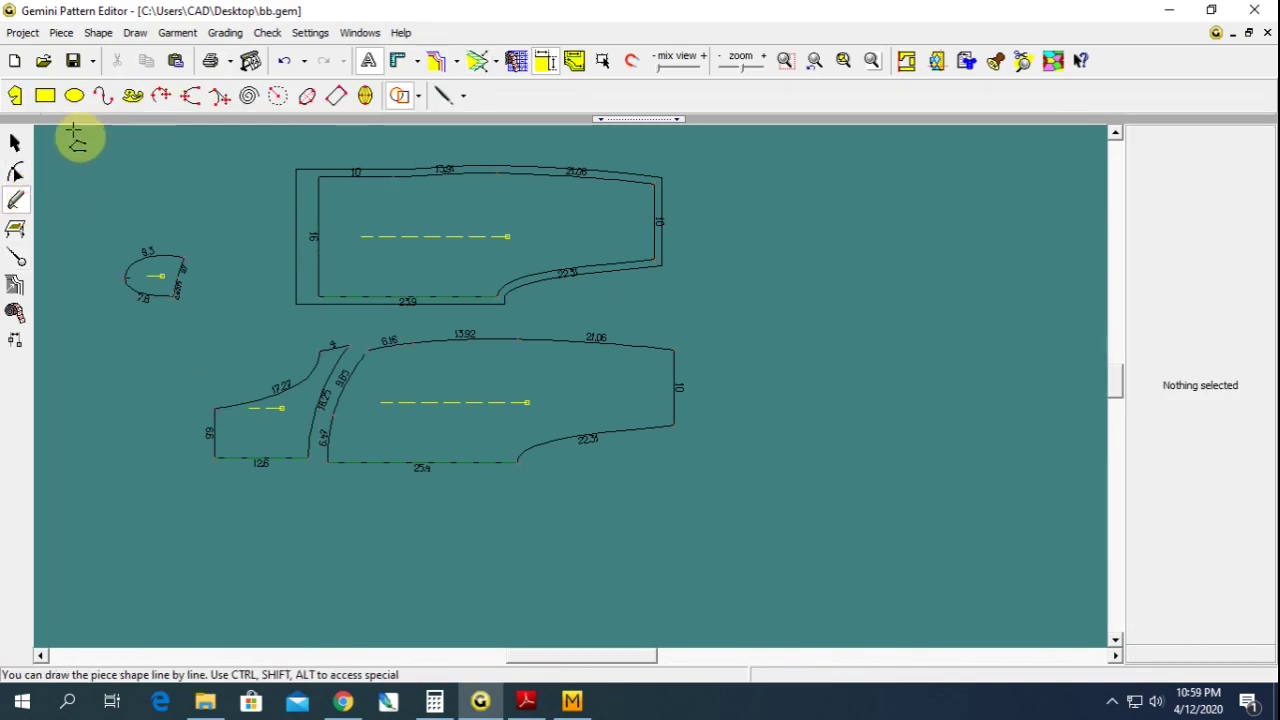
- Look up the rectangle size in the Baby Dress PDF measurement table
click(45, 95)
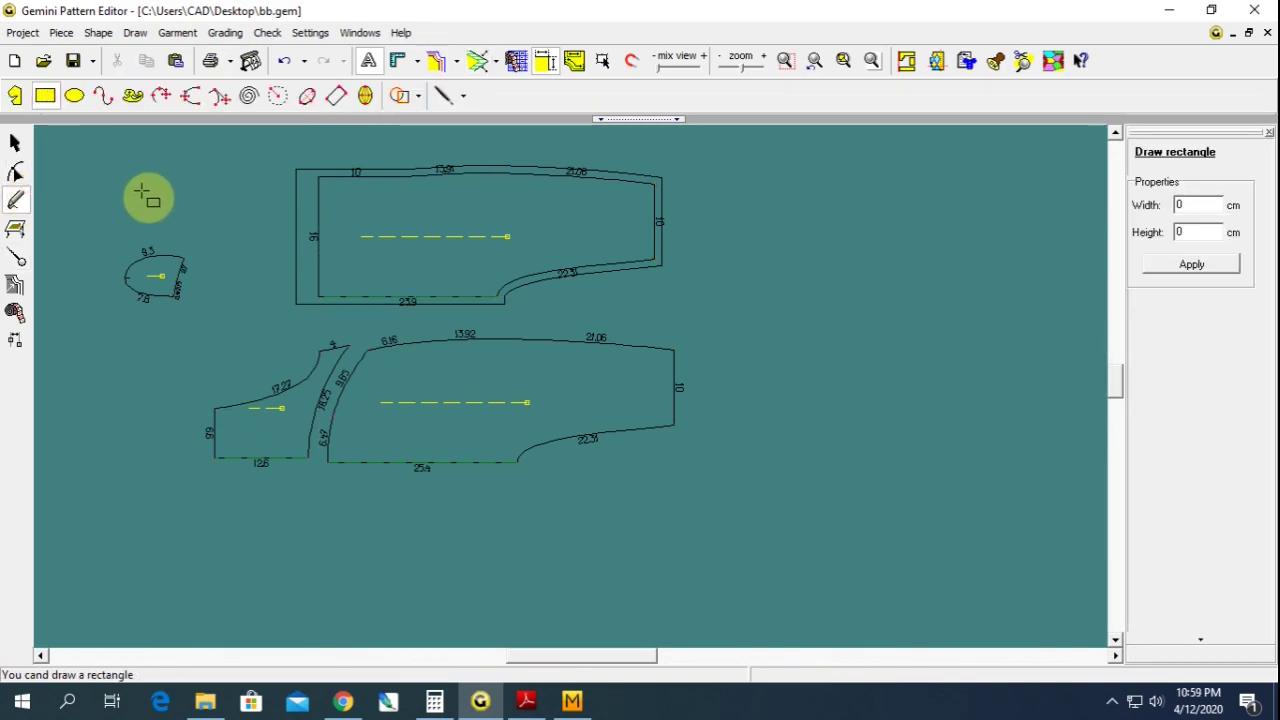
click(530, 703)
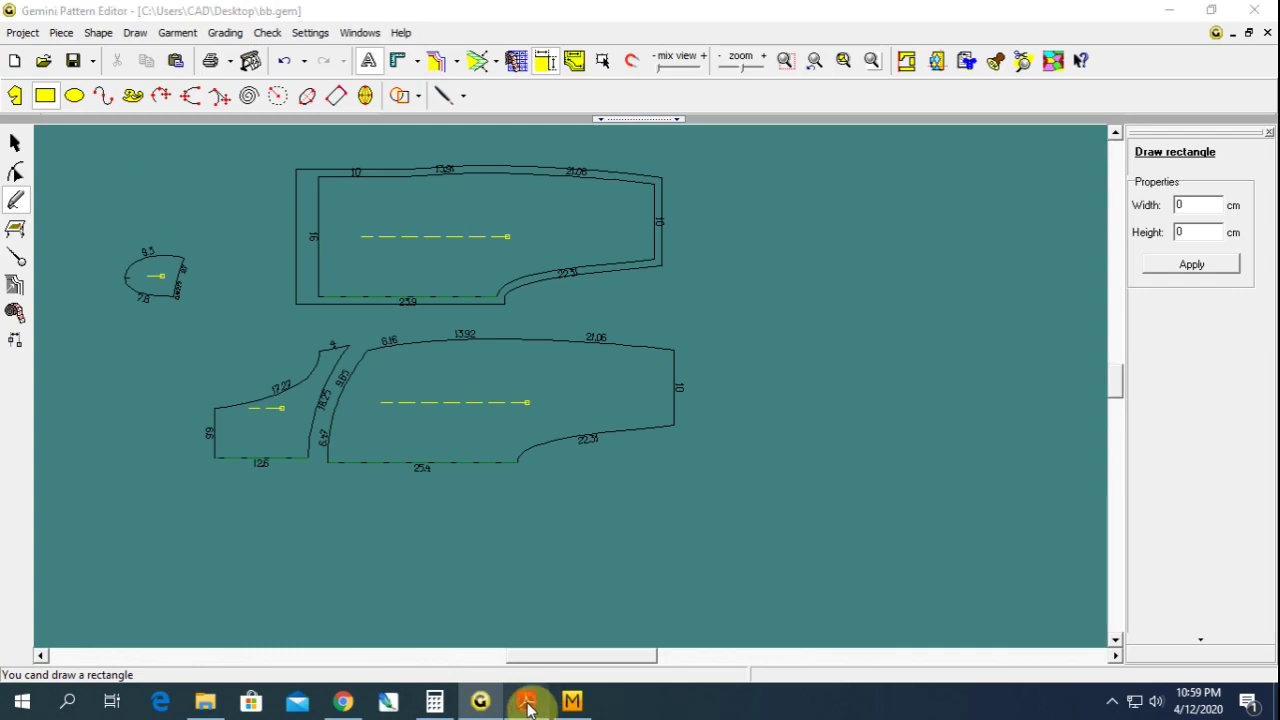
scroll(528, 623, down, 1)
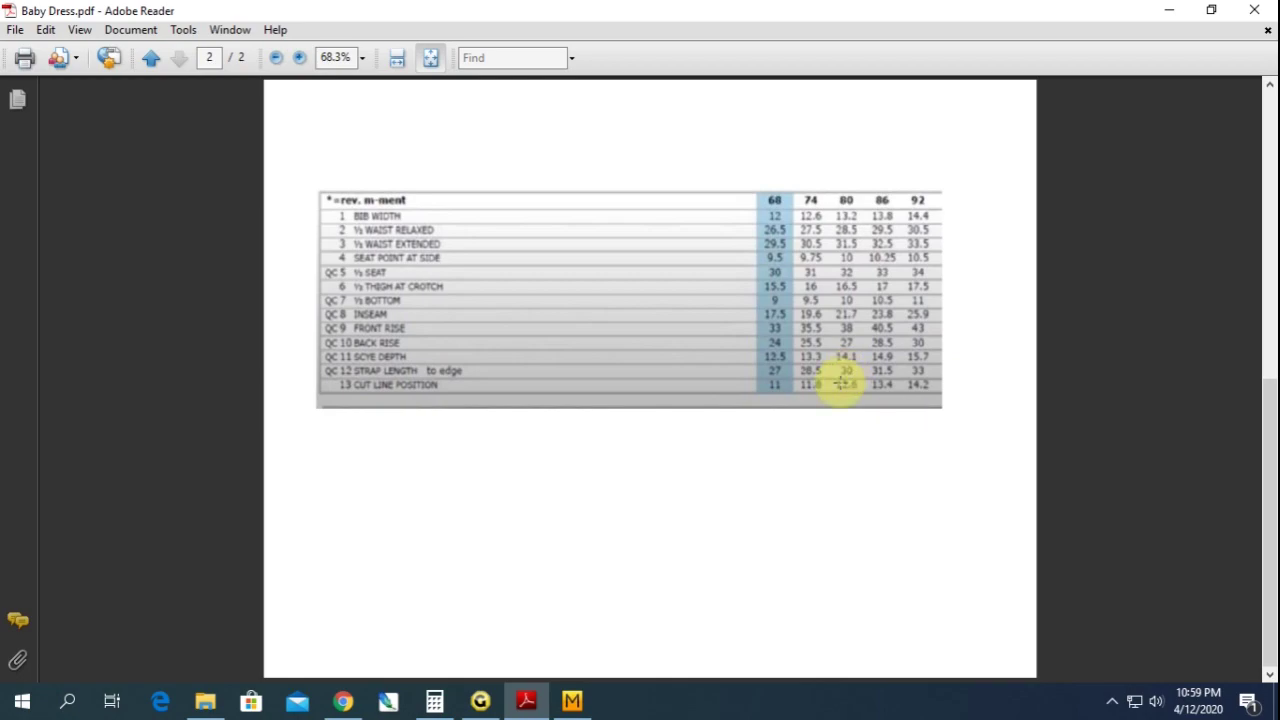
click(480, 700)
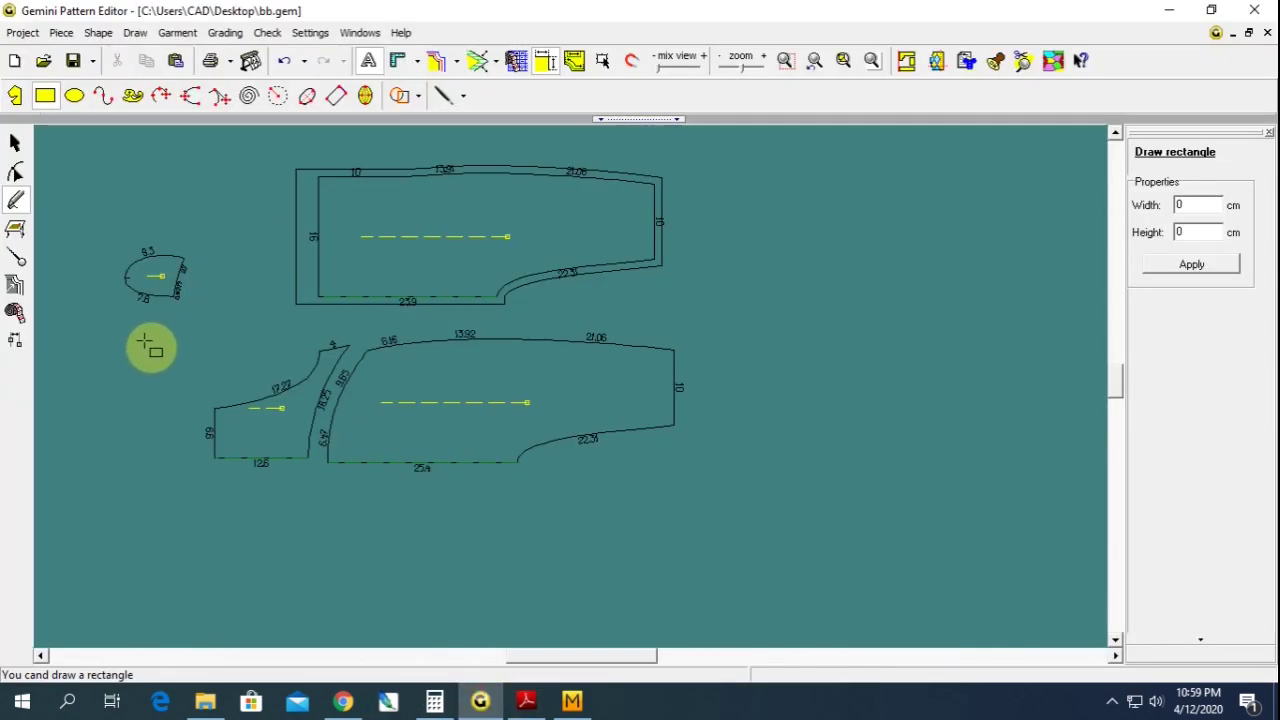
- Draw a 30 × 6 cm rectangle at the top-left of the layout
drag(57, 177, 234, 209)
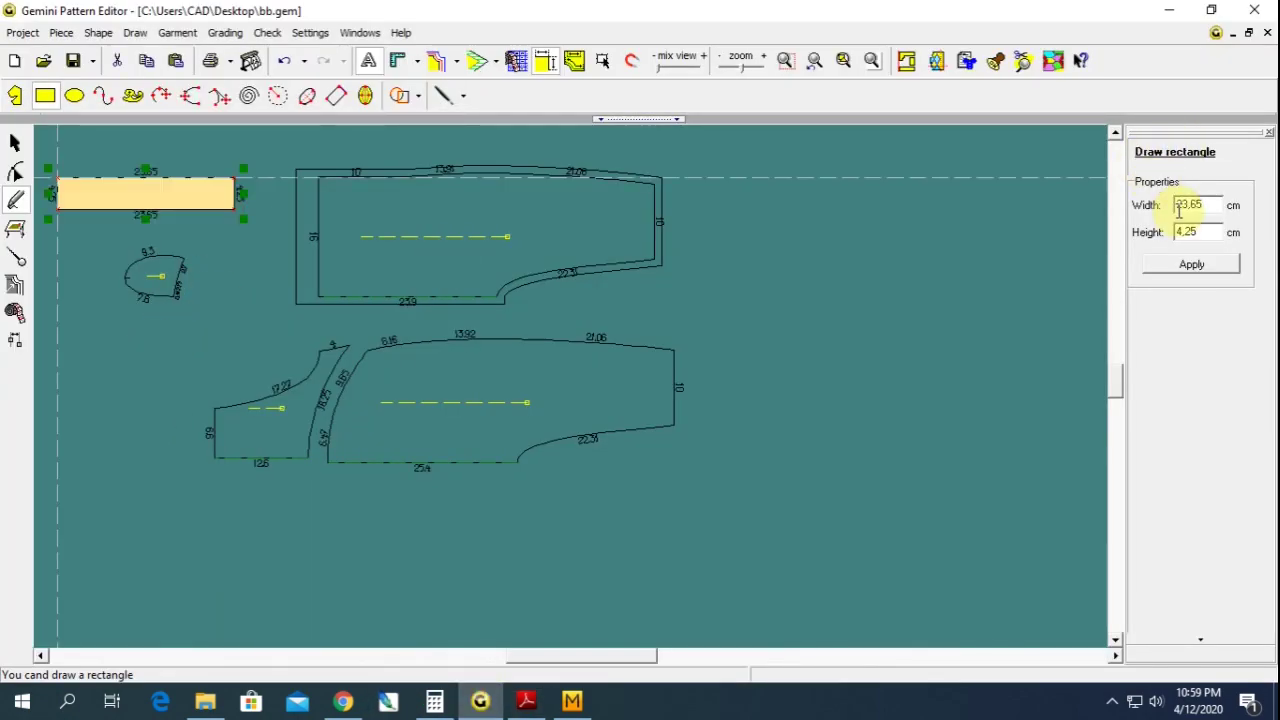
text(30)
key(Return)
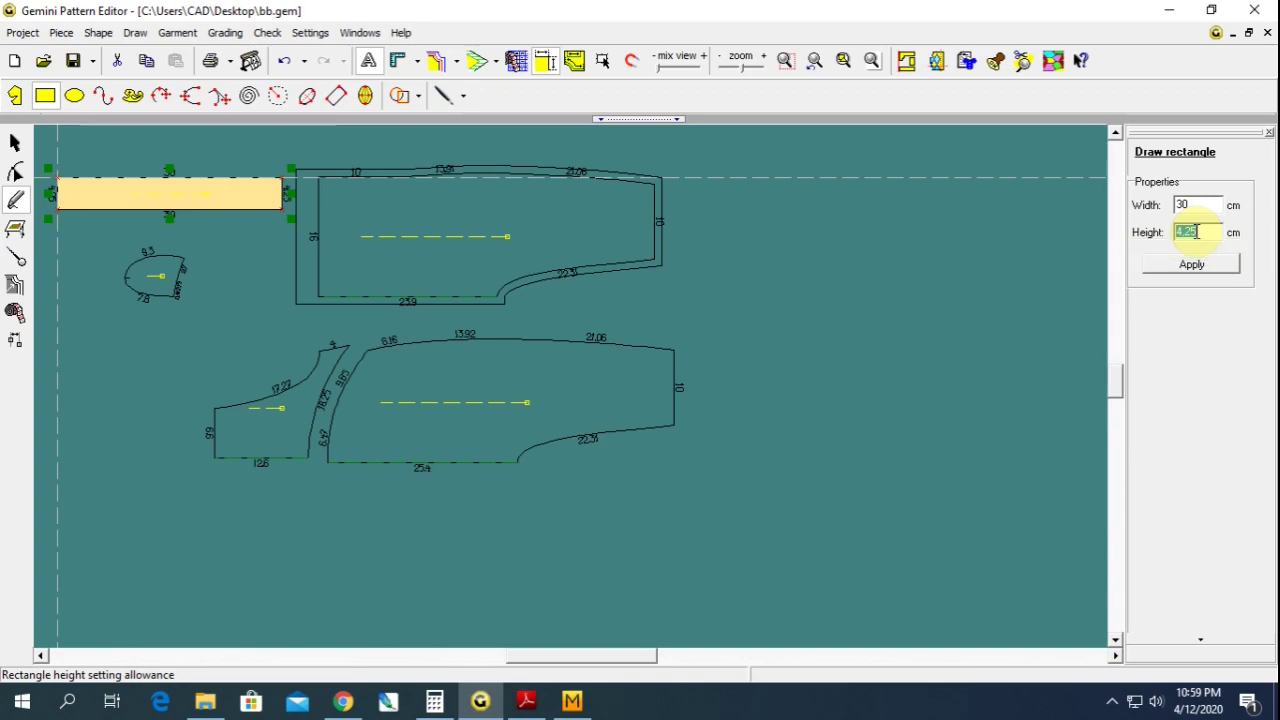
text(6)
key(Return)
click(1196, 231)
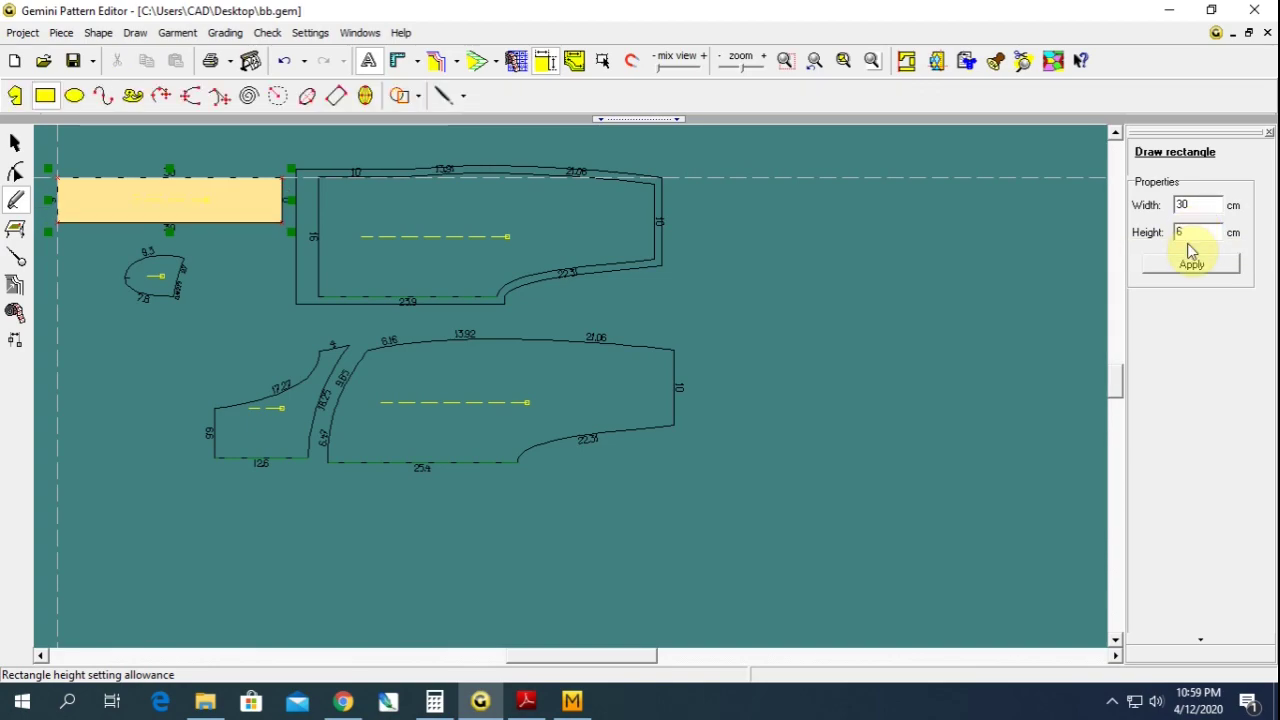
click(1191, 263)
- Move the small piece and the new rectangle down, away from the top edge
click(15, 143)
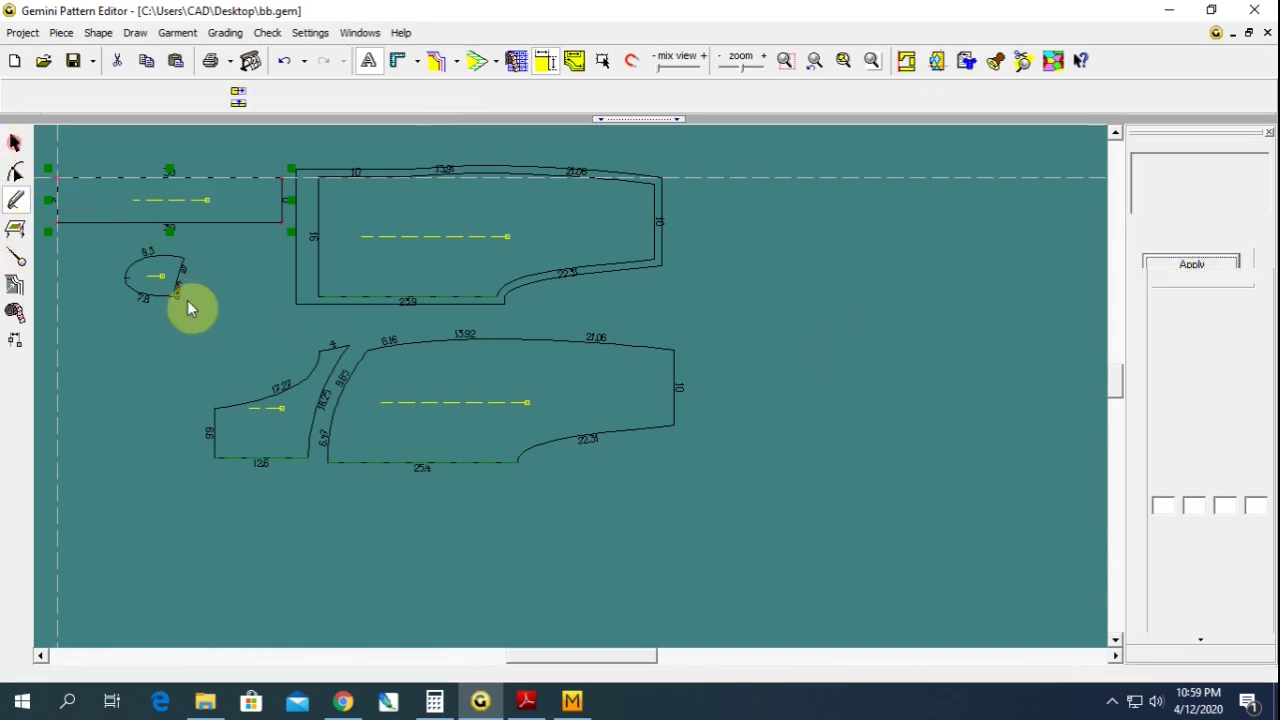
drag(171, 280, 180, 360)
drag(172, 190, 172, 234)
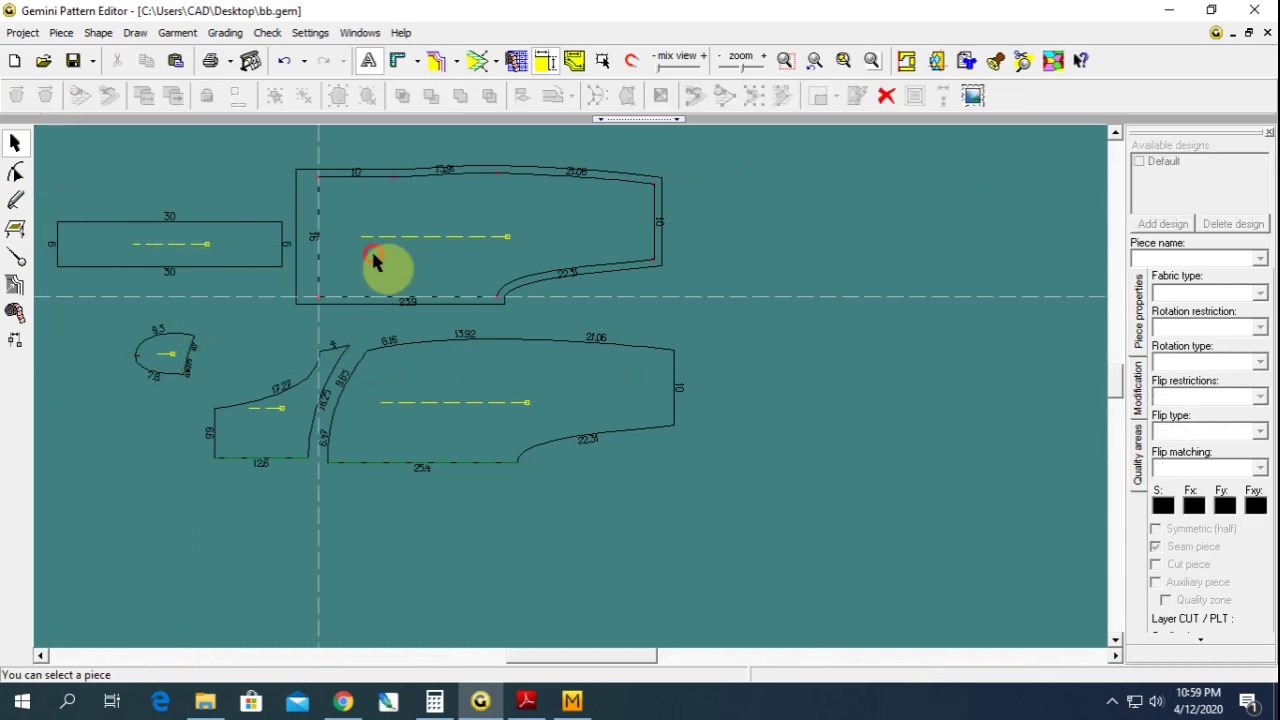
- Add seam allowances to all five pattern pieces at once
click(414, 366)
click(729, 357)
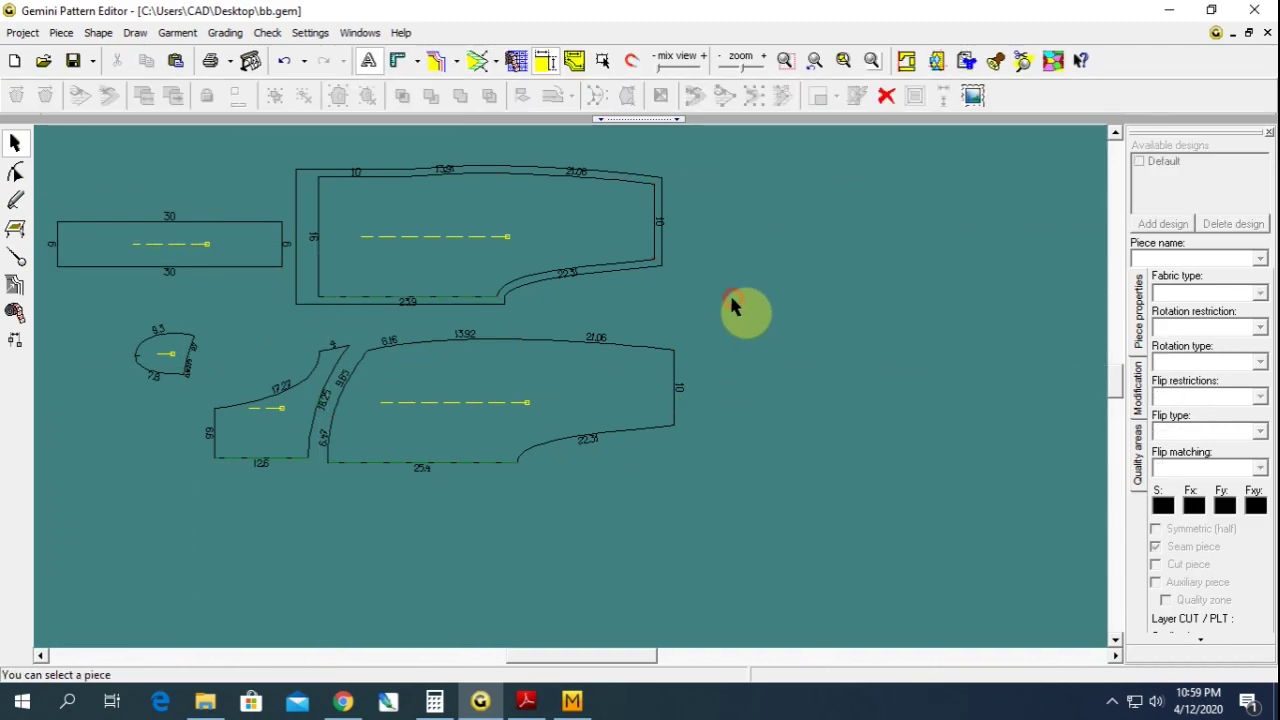
key(ctrl+a)
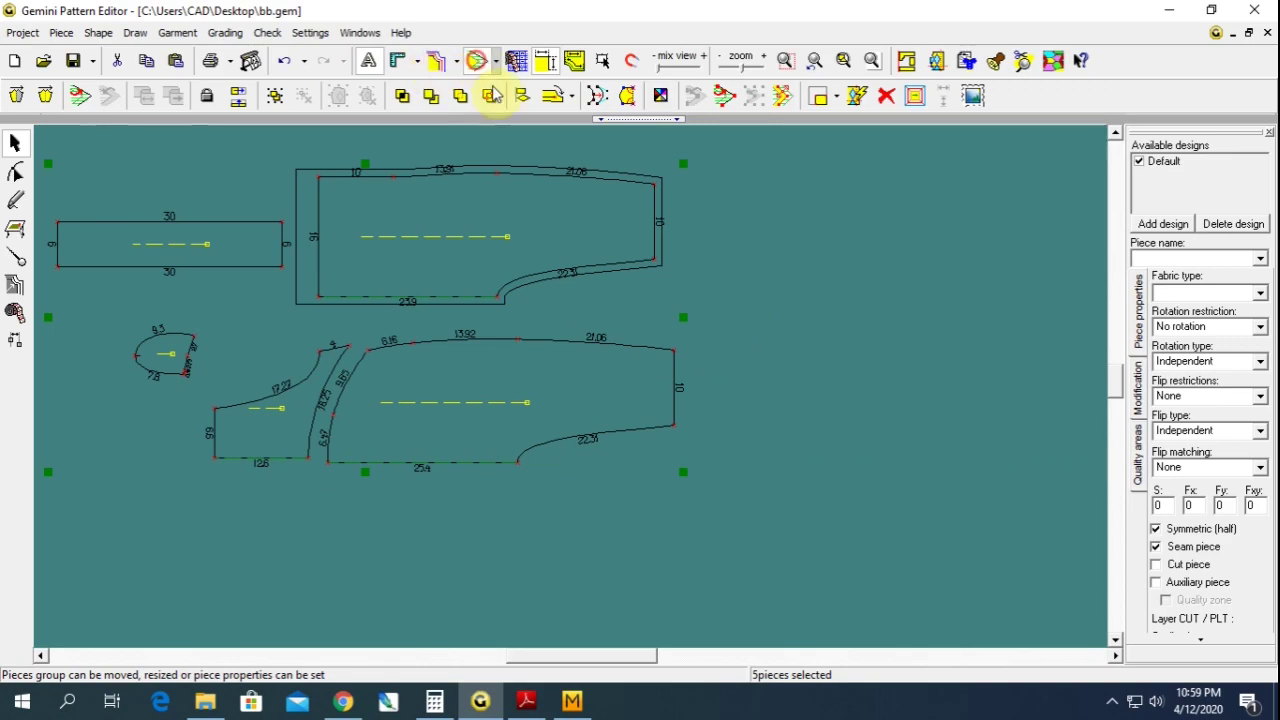
click(709, 289)
- Move the lower, left and top pieces right so none overlap
drag(352, 427, 466, 437)
click(279, 415)
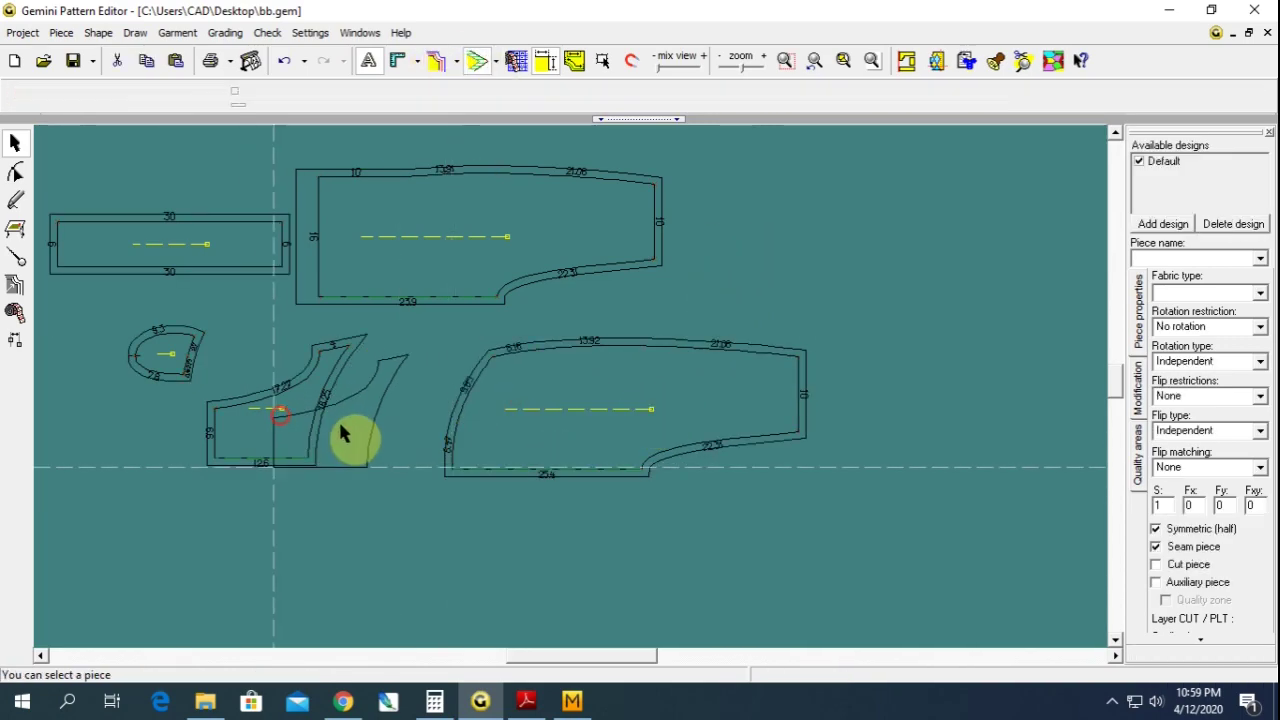
drag(341, 433, 400, 430)
drag(466, 263, 549, 258)
click(585, 240)
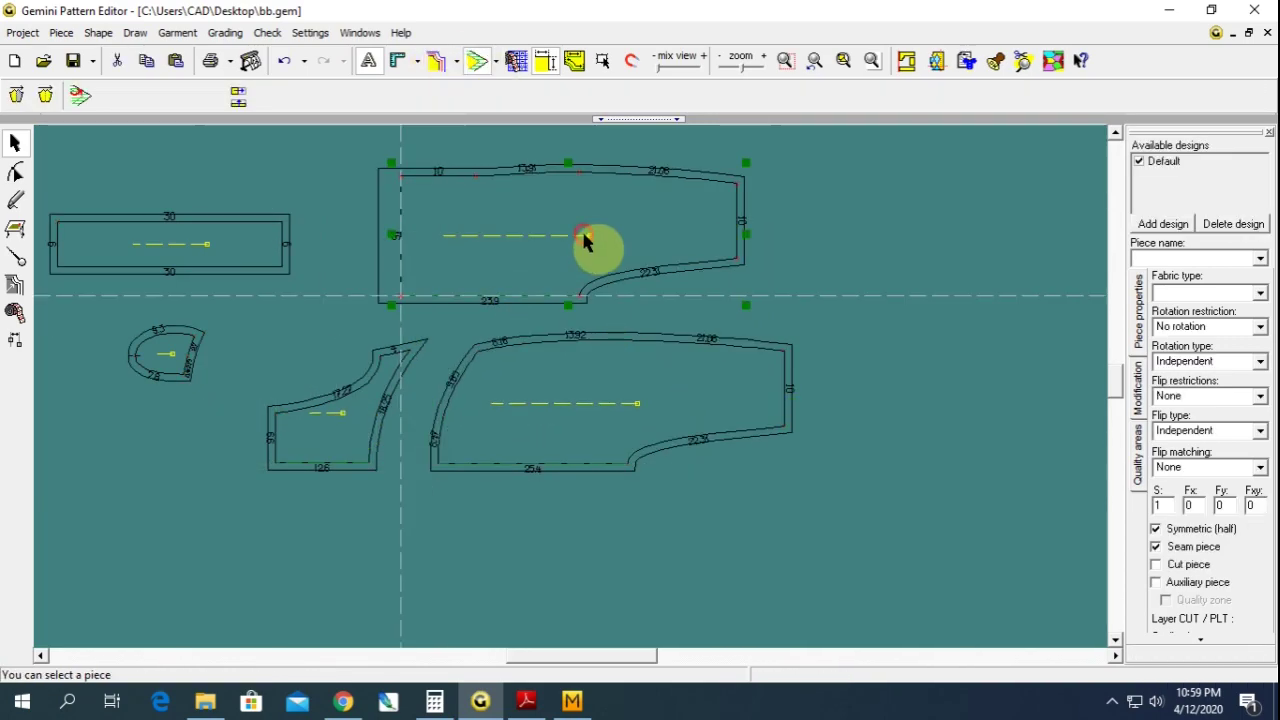
- Recheck the Baby Dress size chart, then select the large lower piece for point editing
click(524, 701)
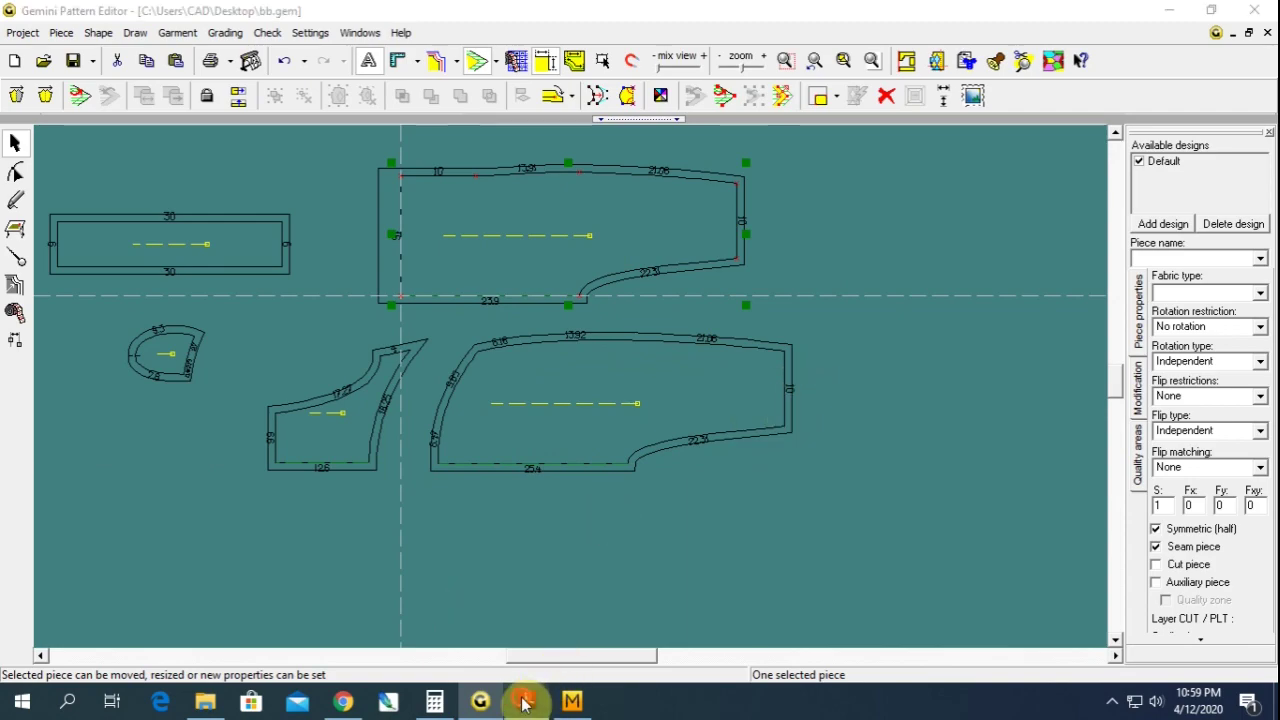
scroll(610, 433, up, 3)
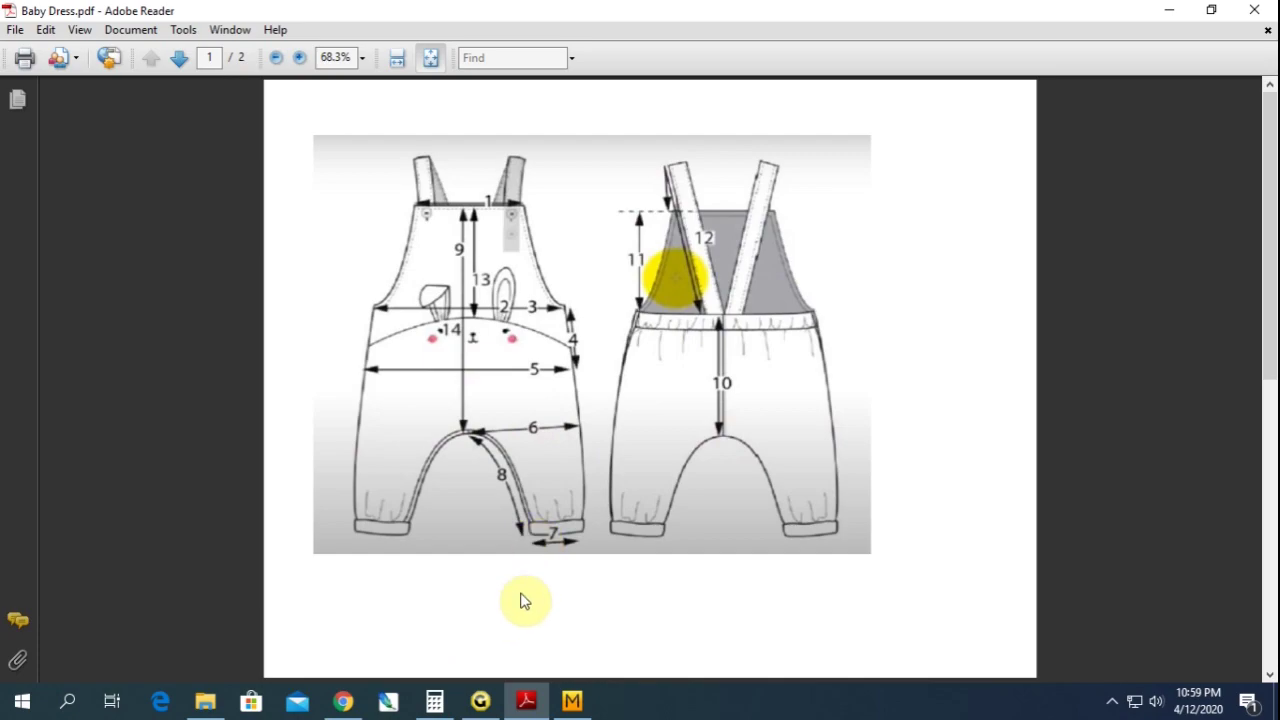
scroll(535, 585, down, 3)
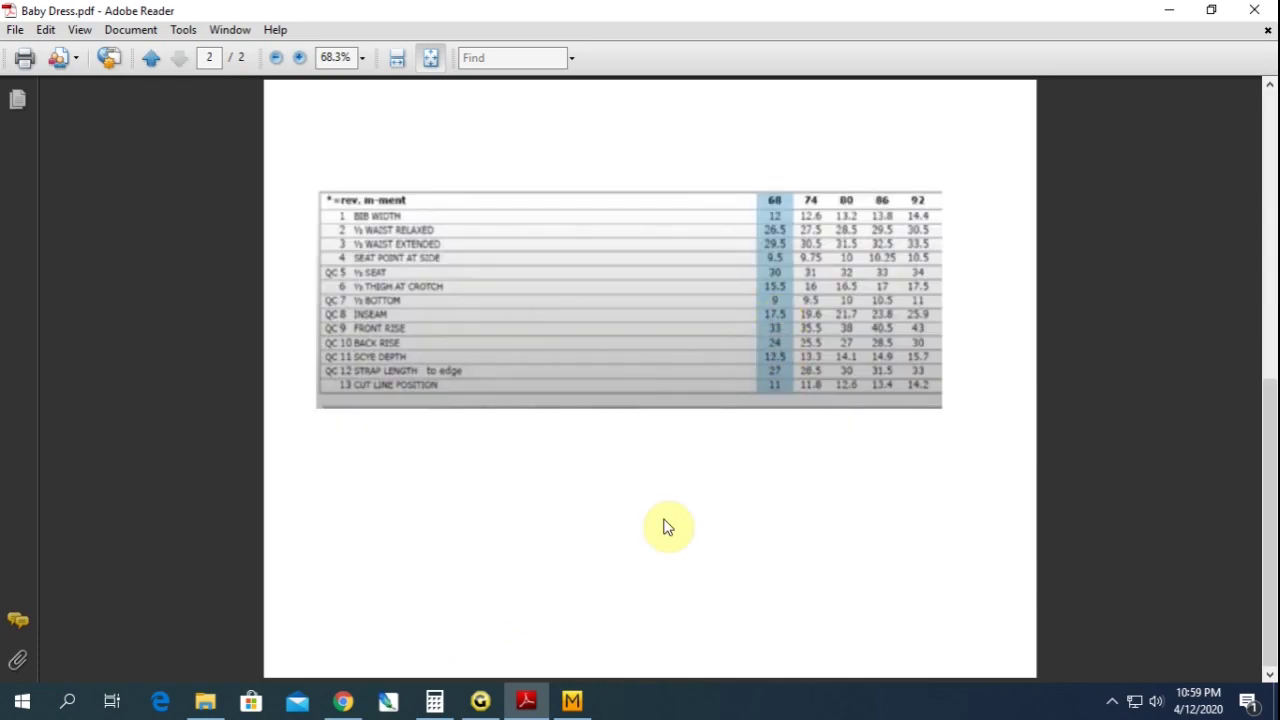
click(481, 698)
click(682, 400)
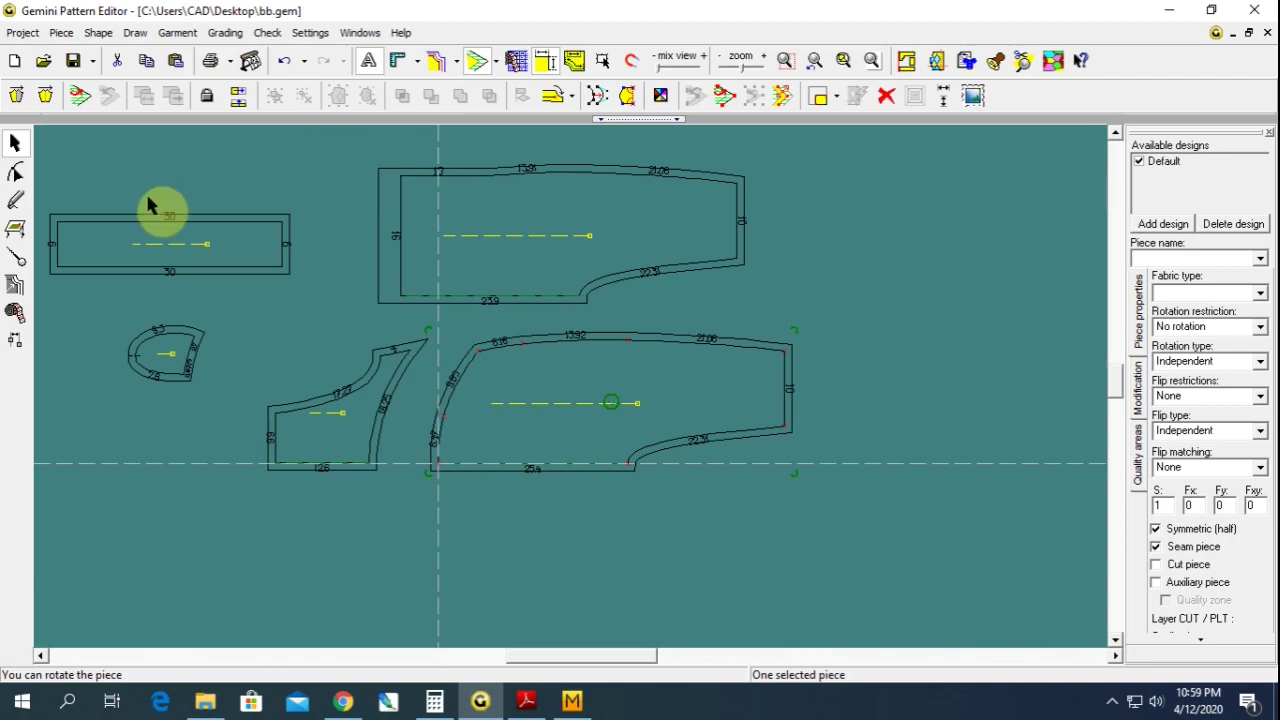
click(15, 172)
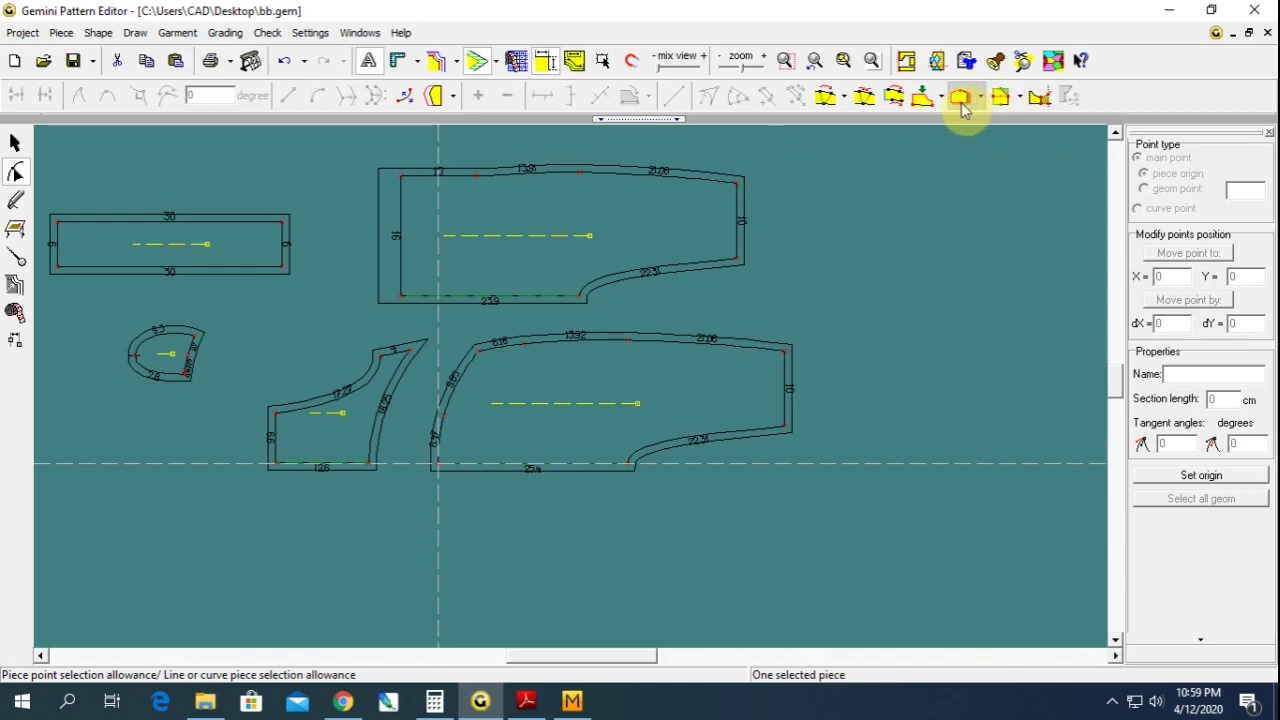
- Symmetrize the lower piece's right end across its two end points, 2.5 cm wide
click(1040, 96)
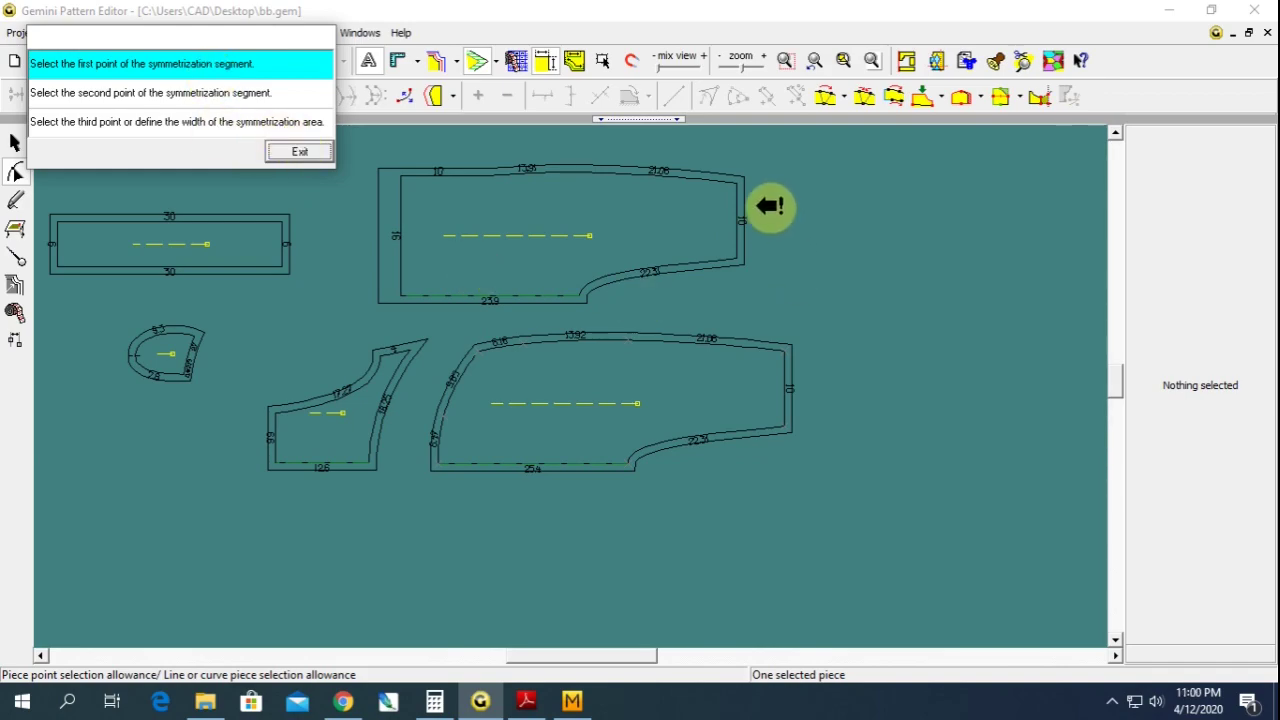
click(789, 350)
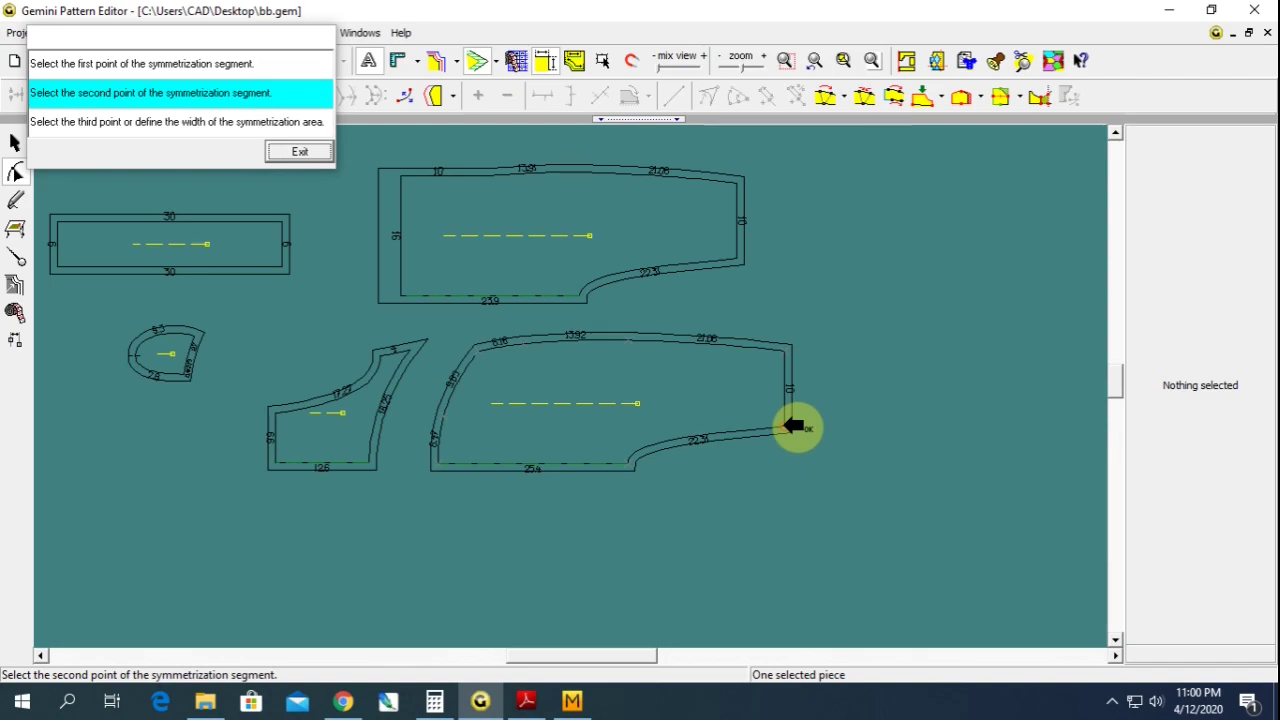
click(786, 427)
click(226, 151)
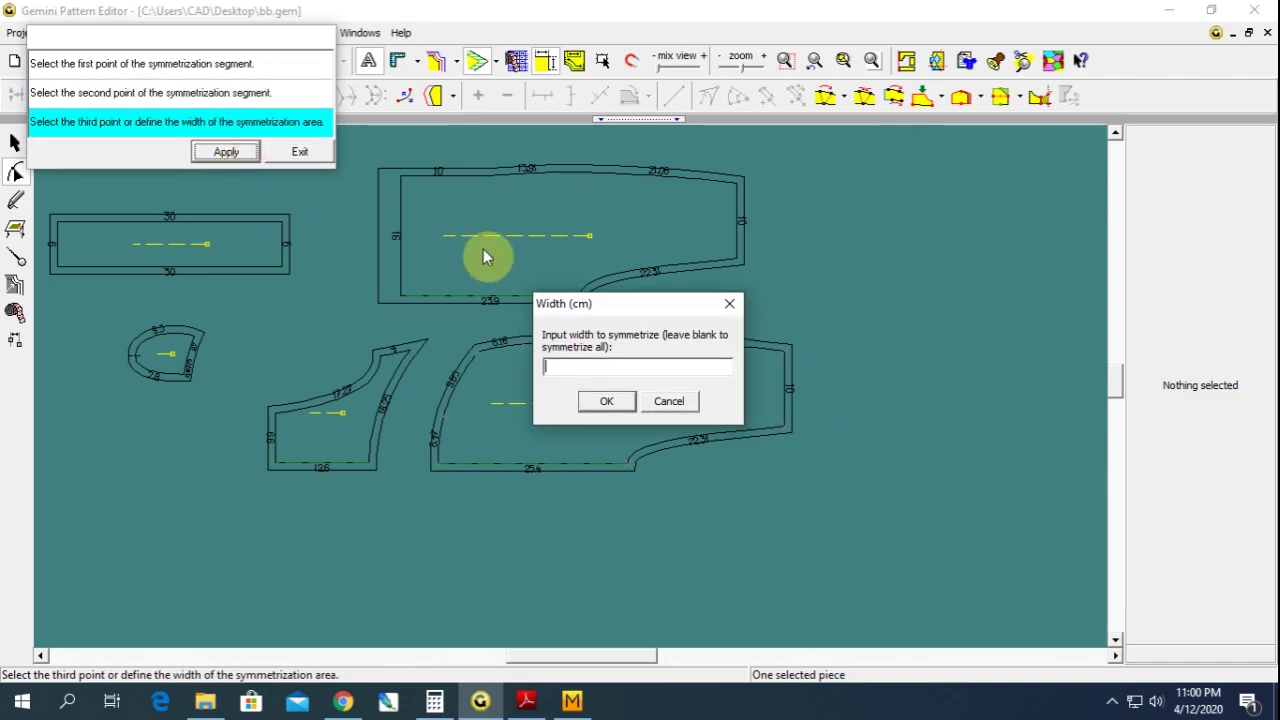
text(2.)
text(5)
key(Return)
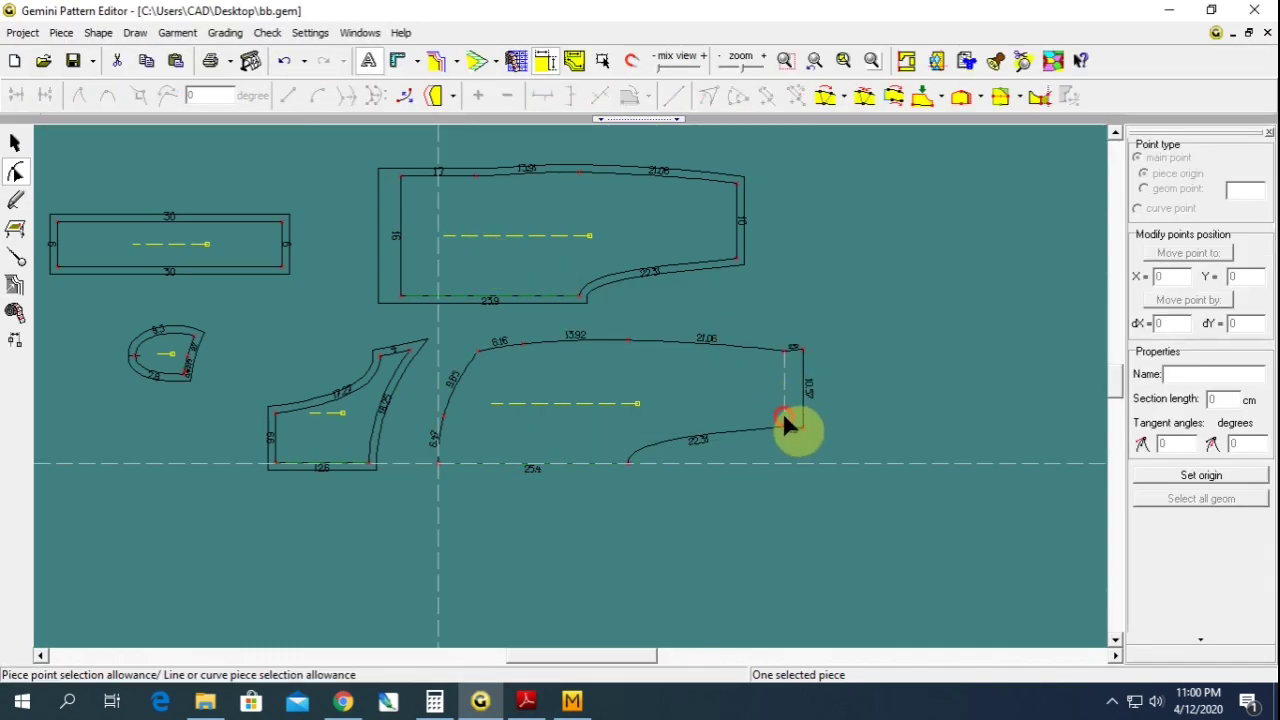
click(785, 425)
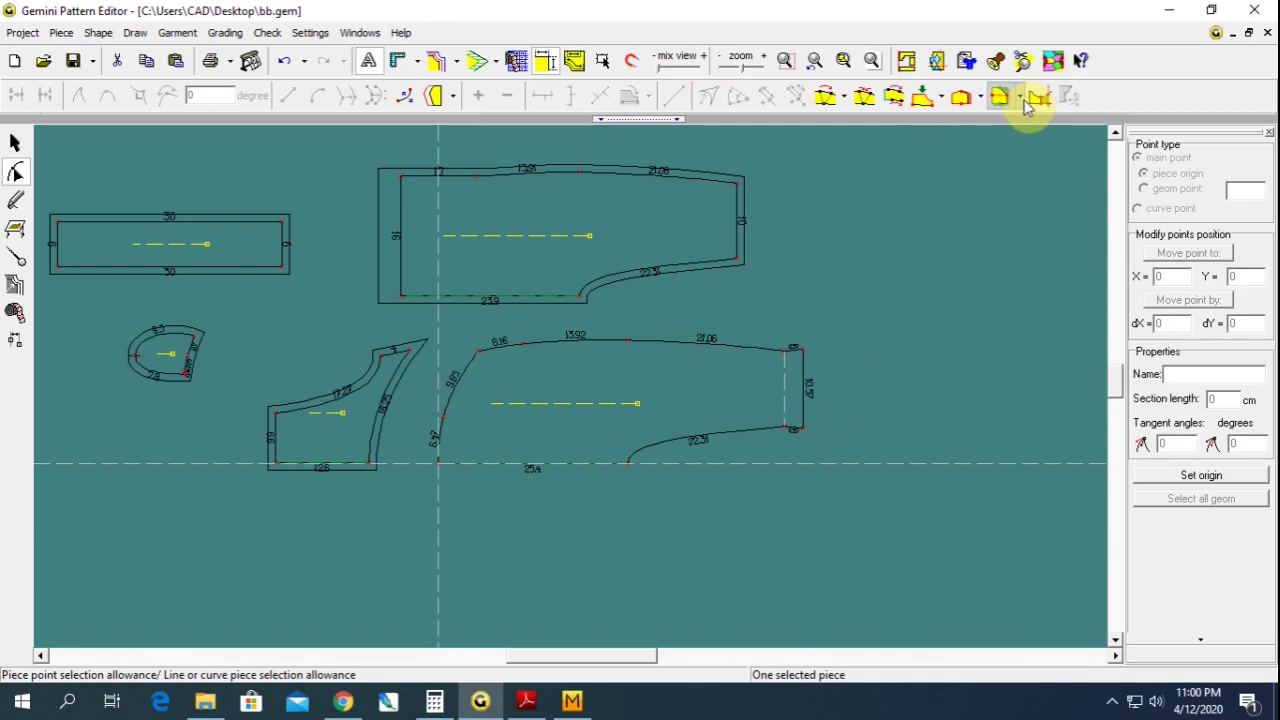
- Repeat the 2.5 cm symmetrization twice more on each new right end
click(1039, 96)
click(799, 348)
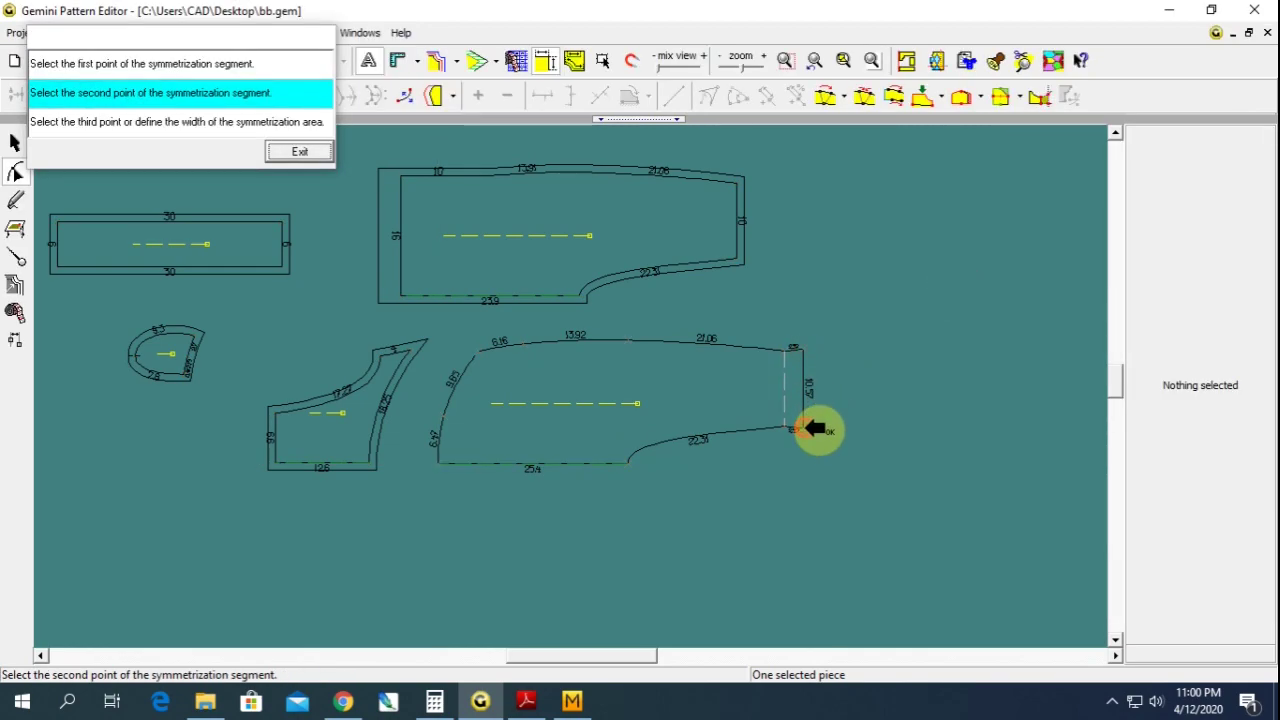
click(797, 428)
click(226, 151)
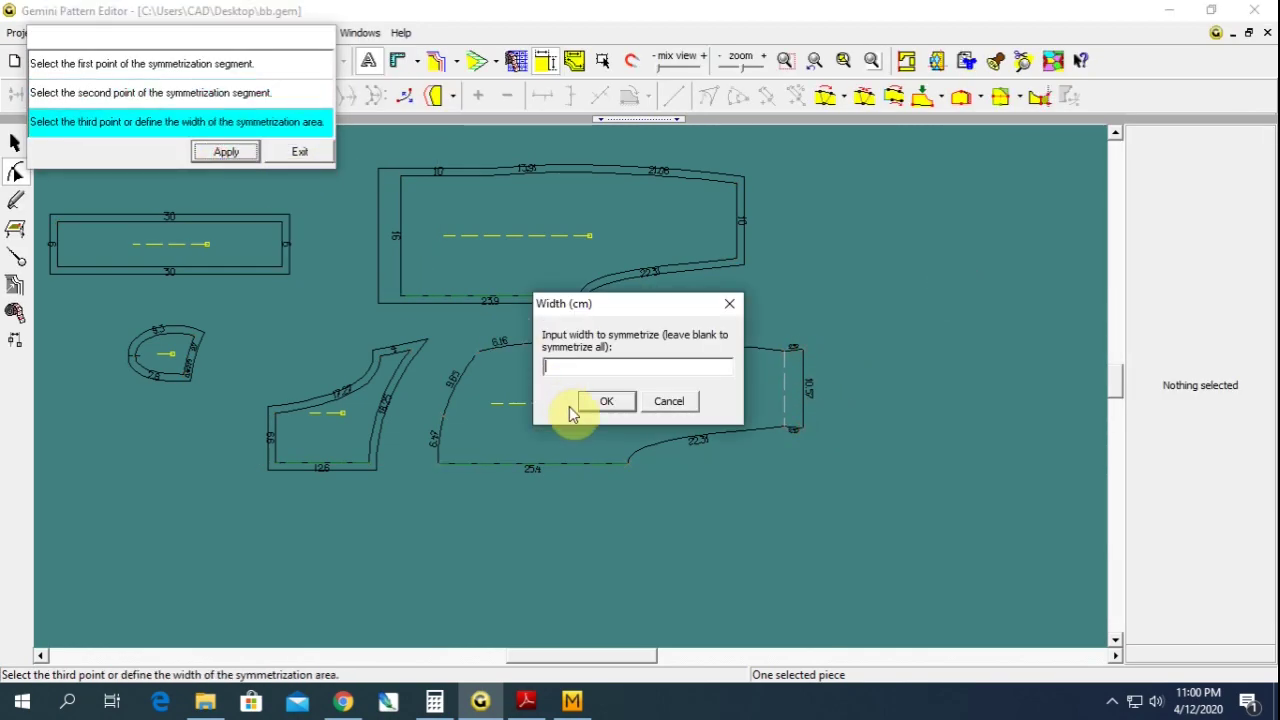
text(2.5)
key(Return)
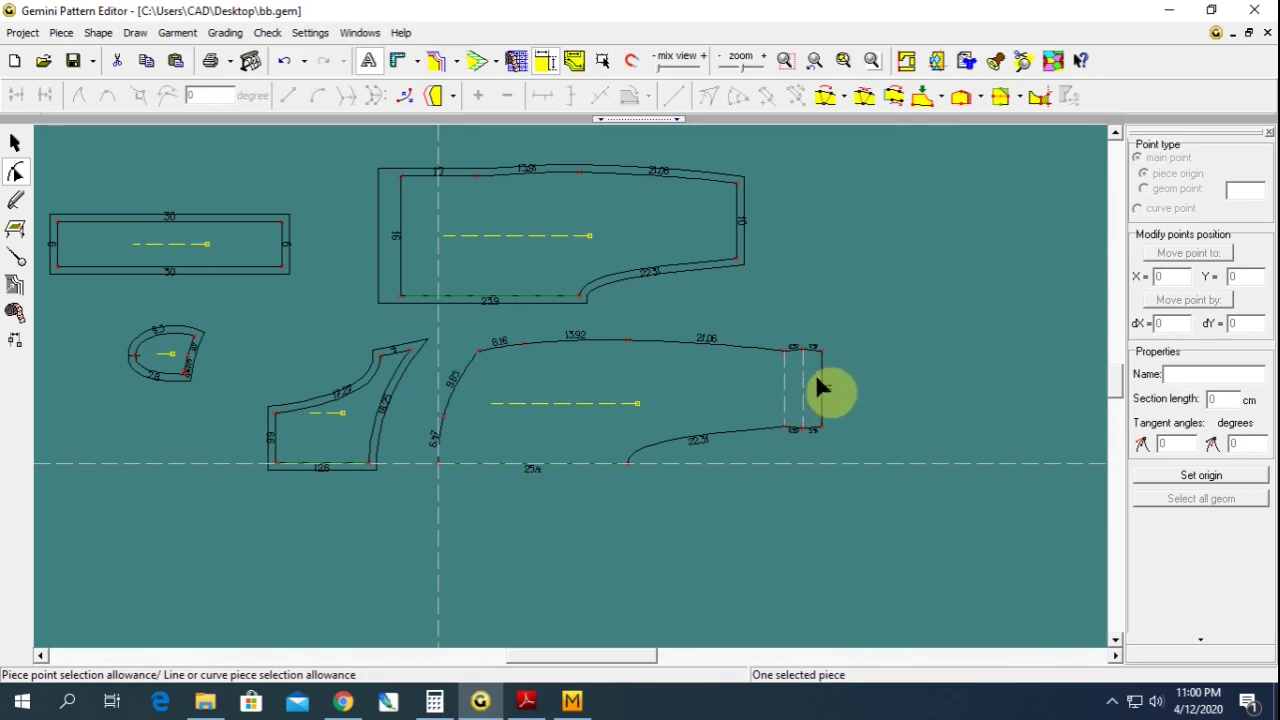
click(1040, 98)
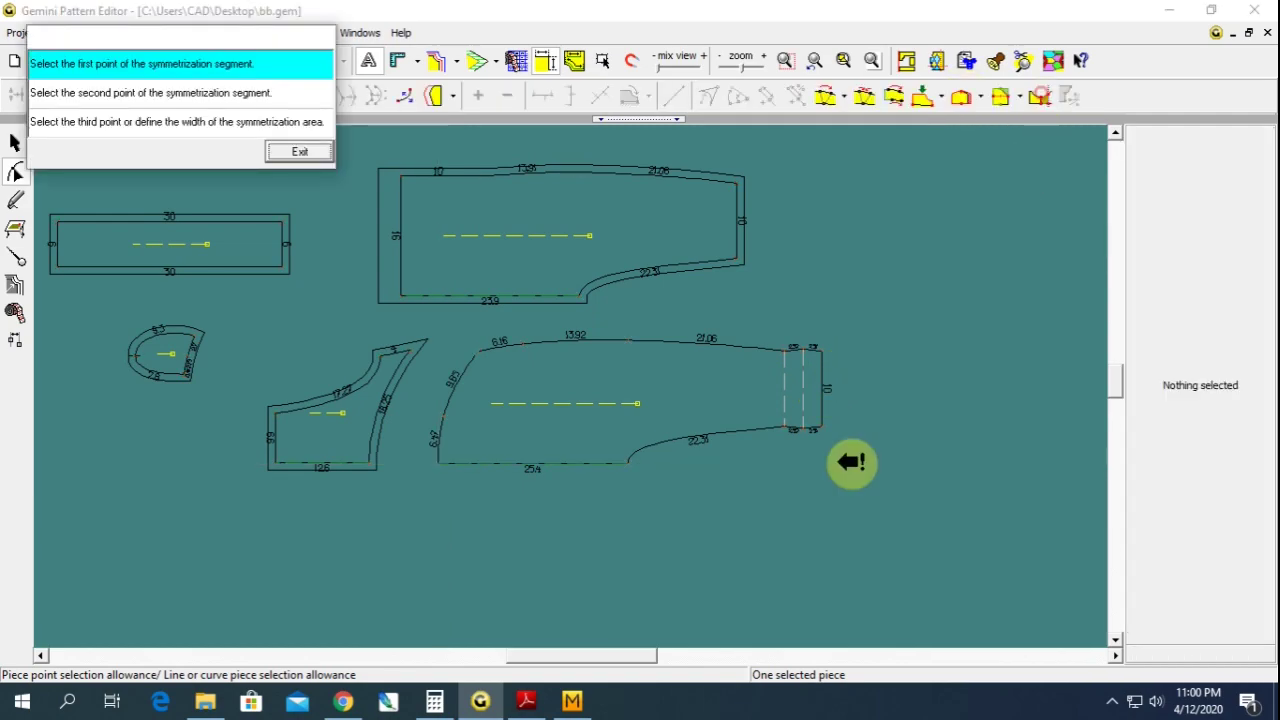
click(833, 350)
click(834, 429)
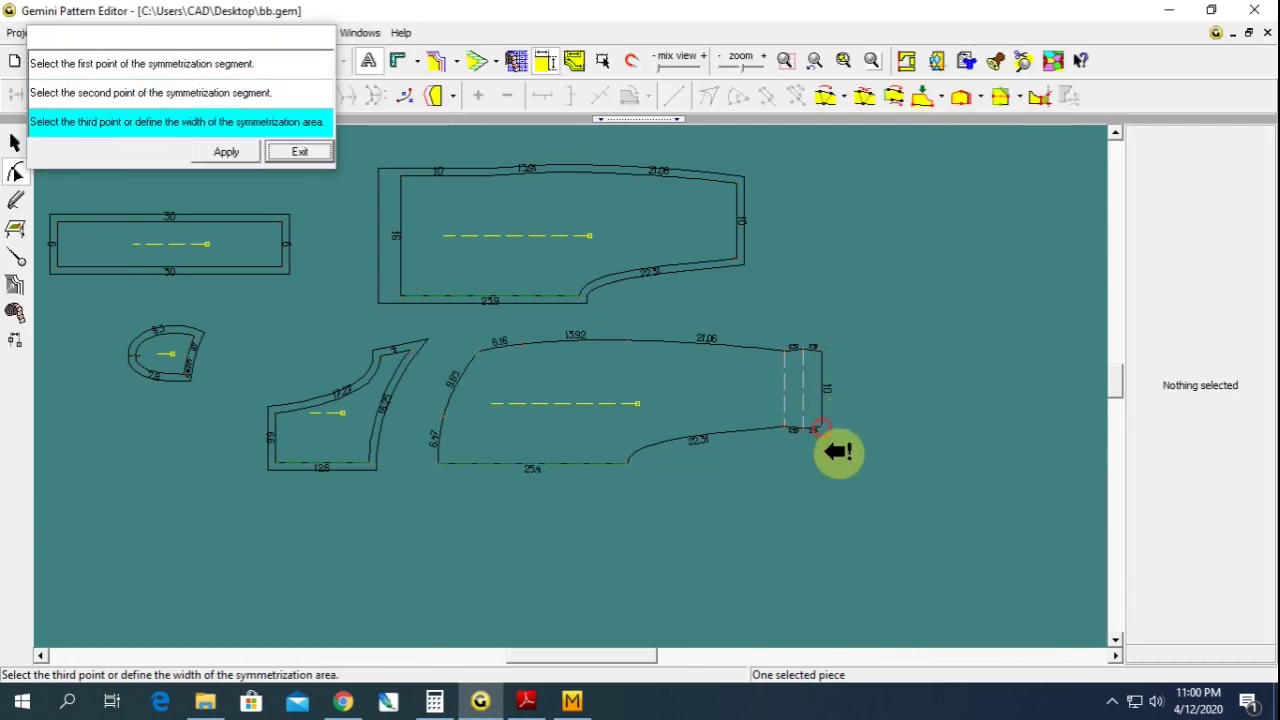
click(238, 152)
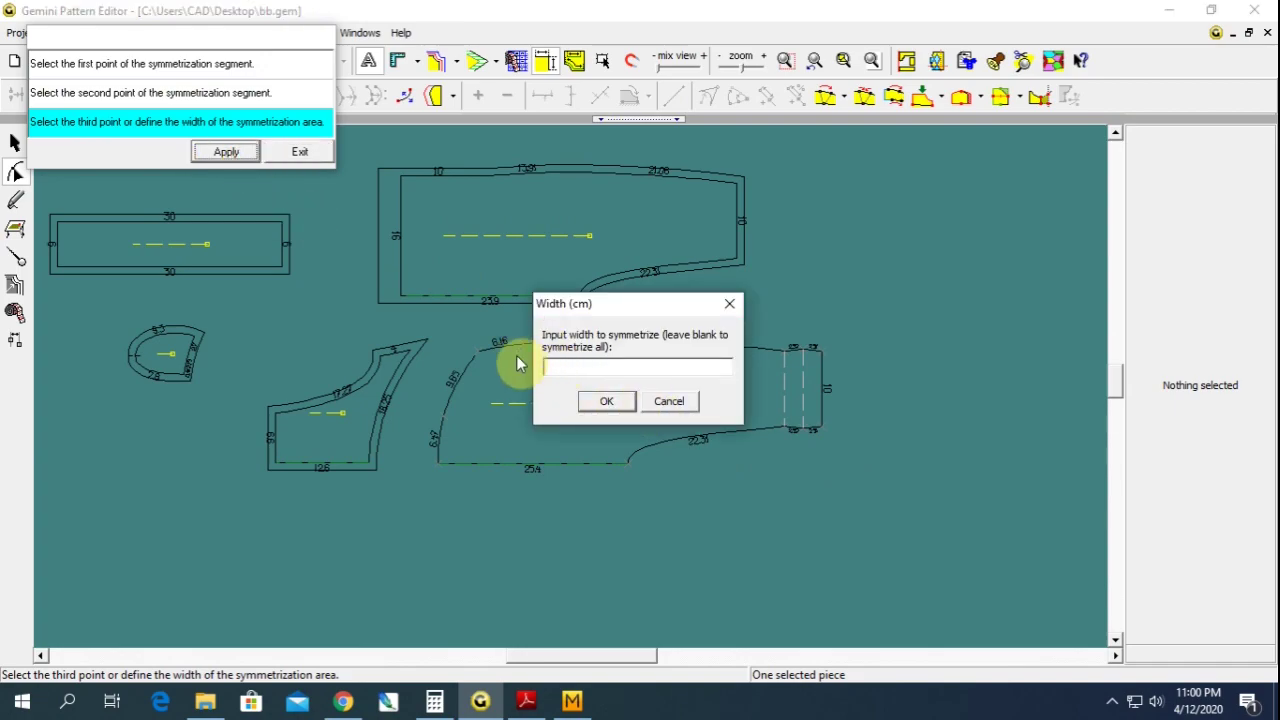
text(5)
key(Return)
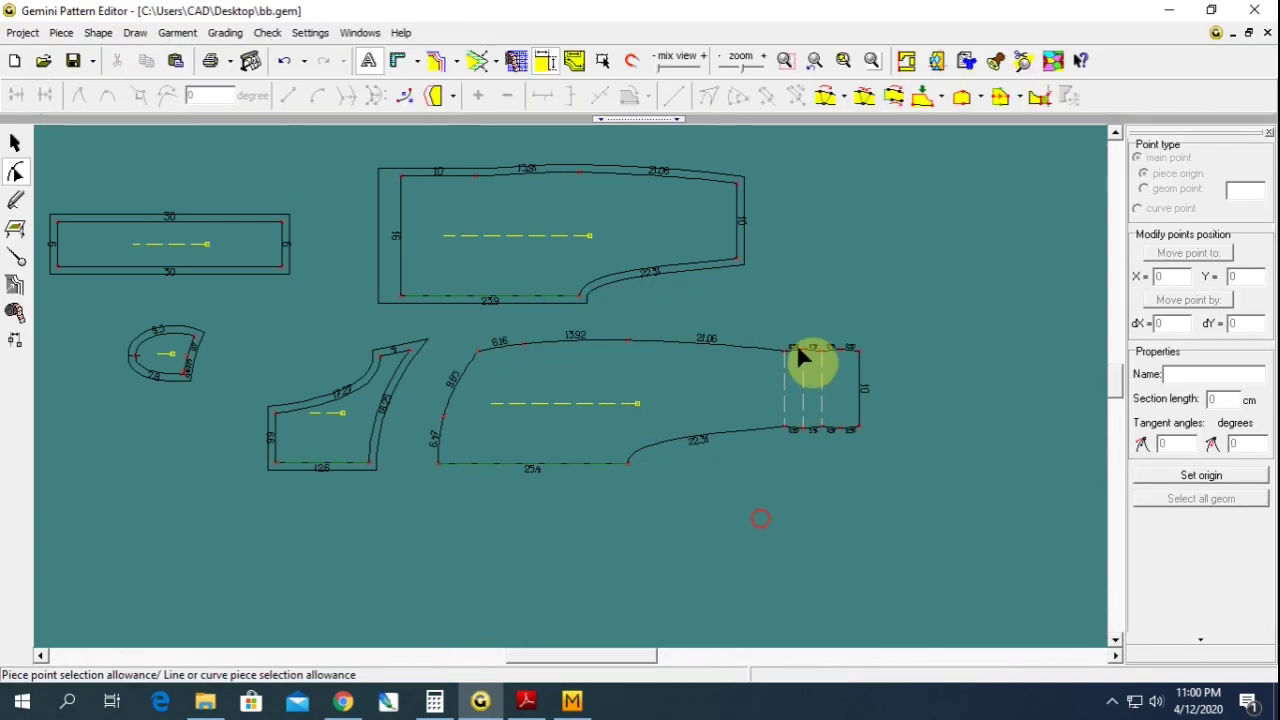
- Reposition the view so the lengthened lower piece is fully visible
click(775, 397)
middle_drag(740, 397, 572, 395)
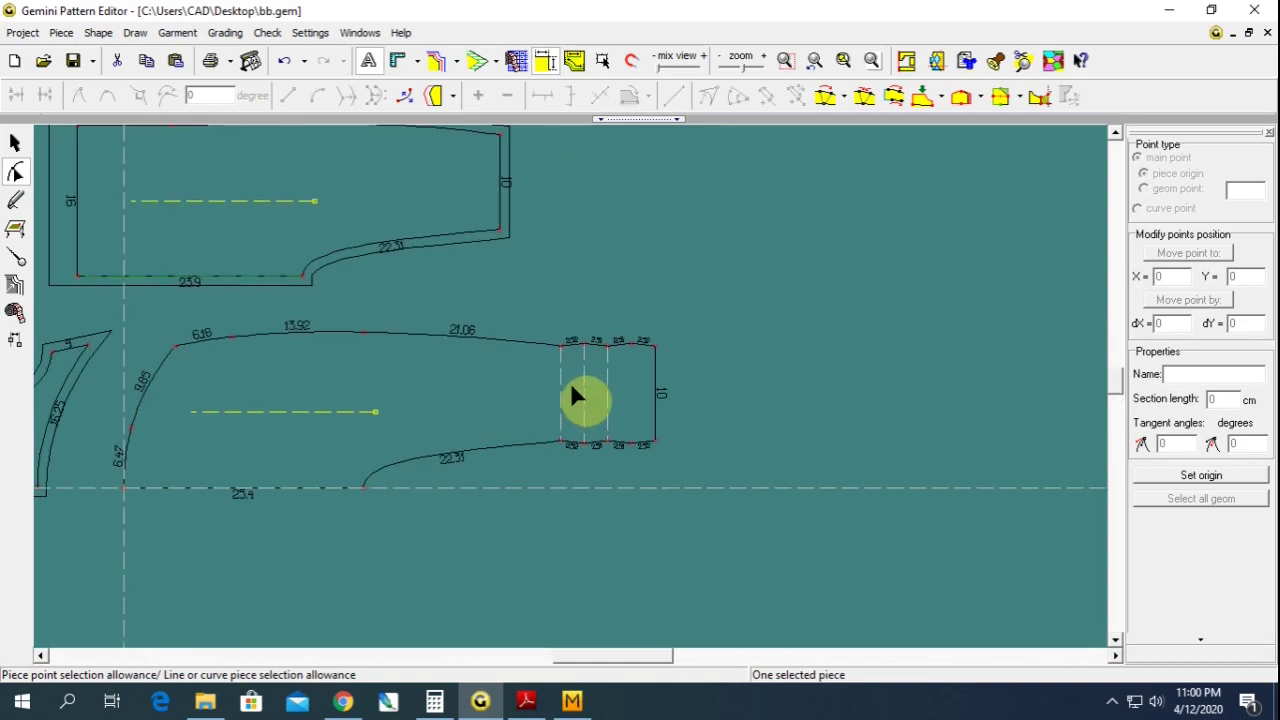
scroll(574, 396, down, 1)
click(556, 297)
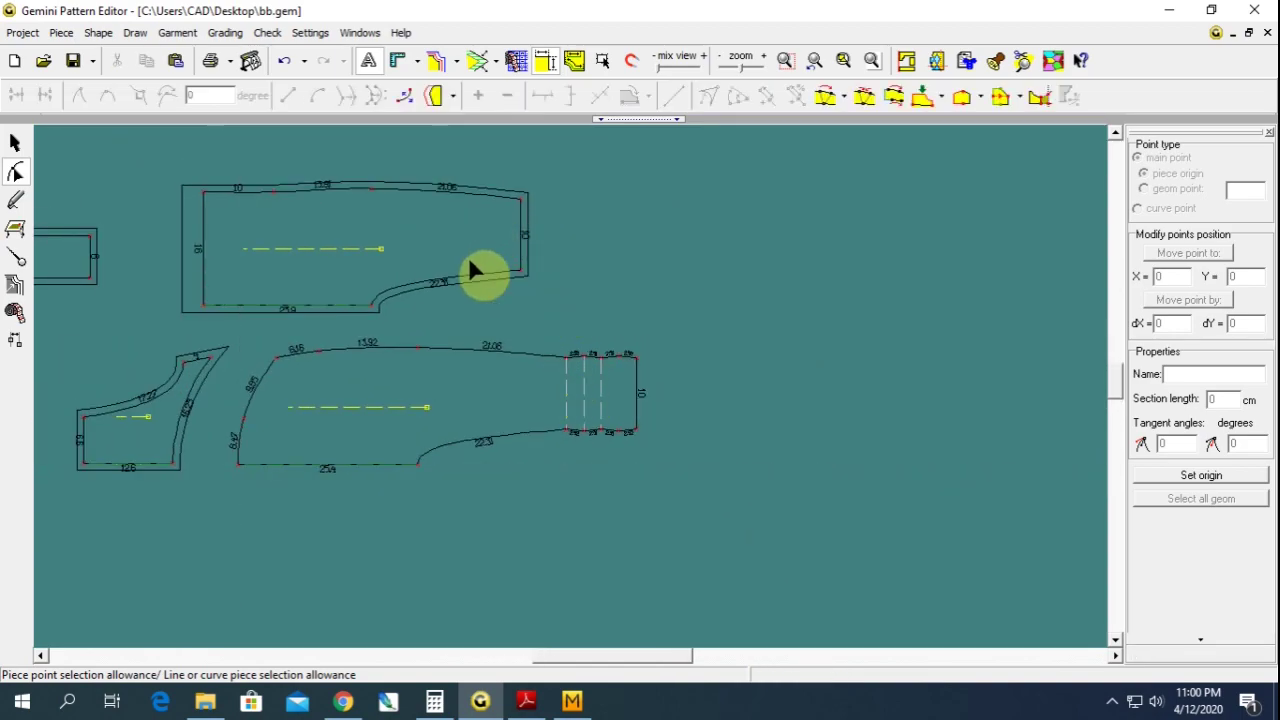
scroll(475, 270, up, 1)
middle_drag(475, 270, 577, 397)
click(17, 204)
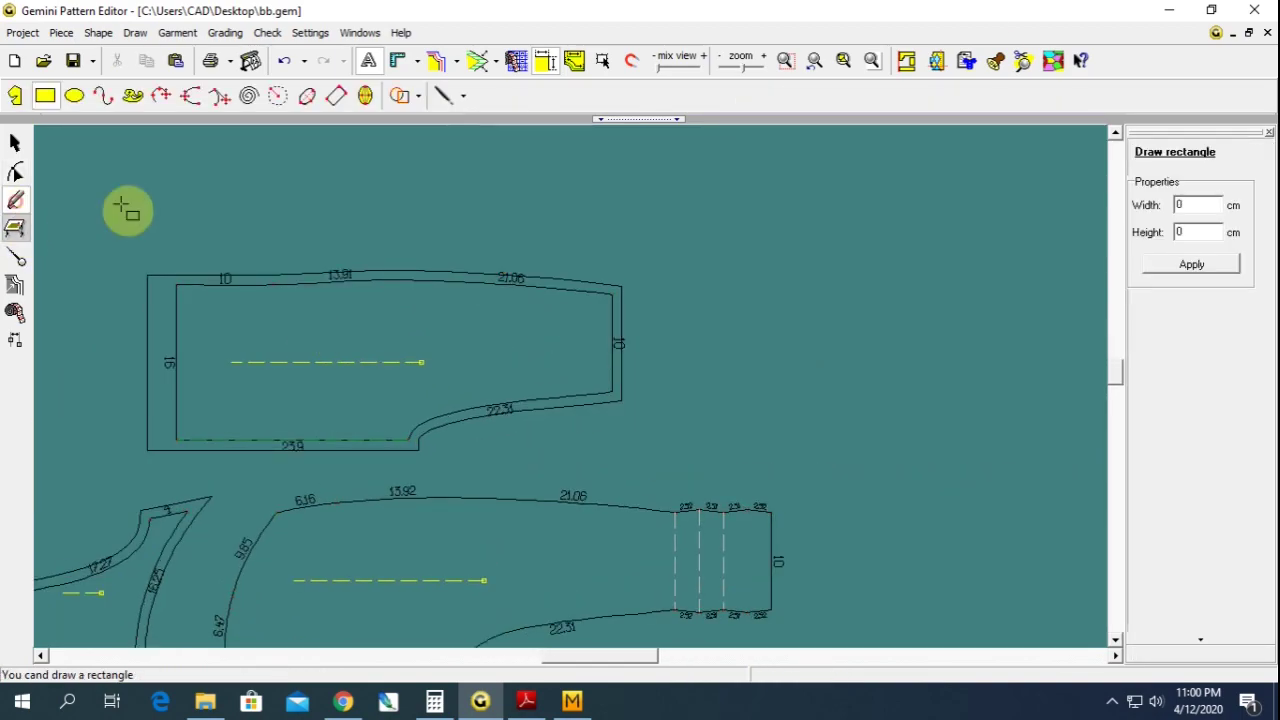
click(14, 172)
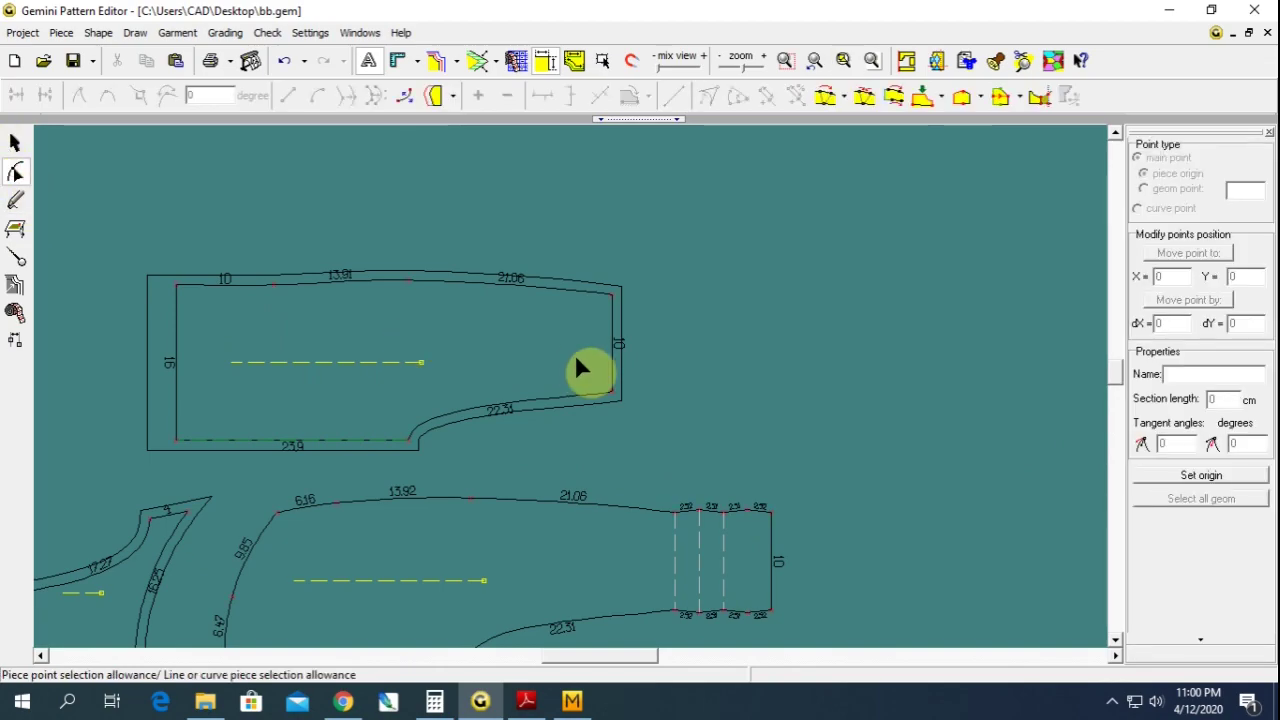
click(14, 143)
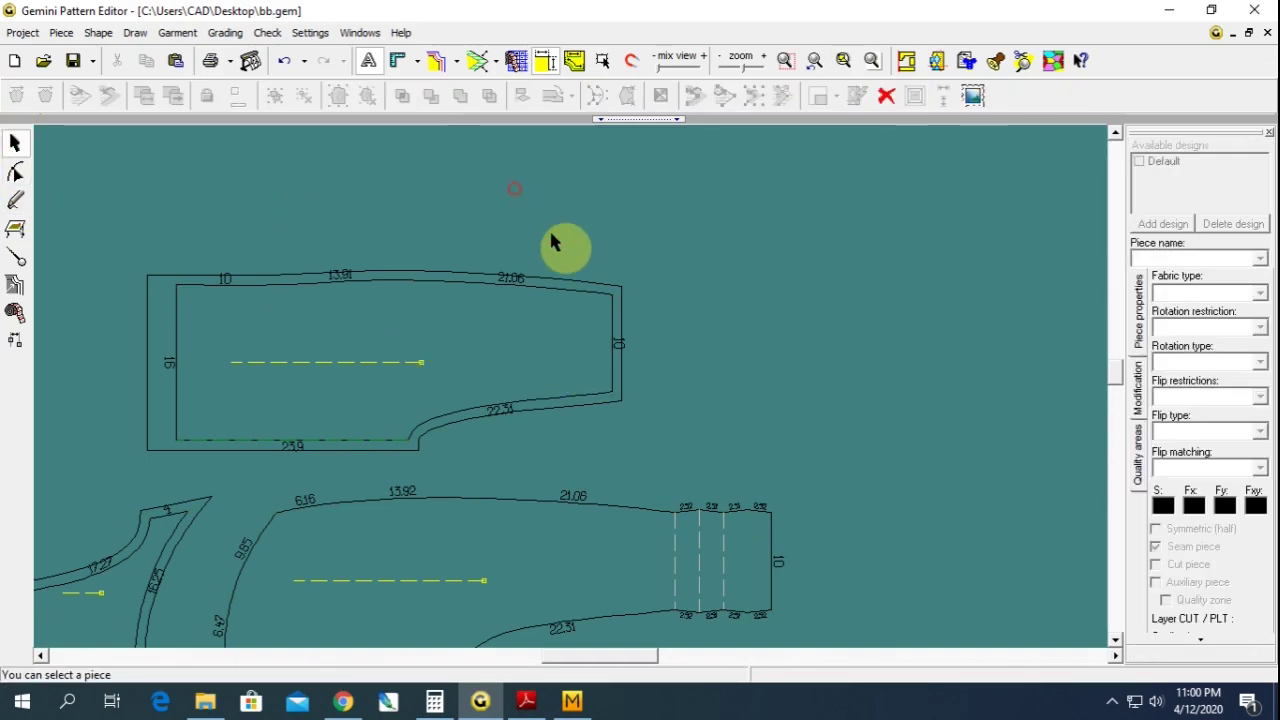
- Move the top piece back up, clear of the long lower piece
drag(594, 329, 626, 381)
click(545, 372)
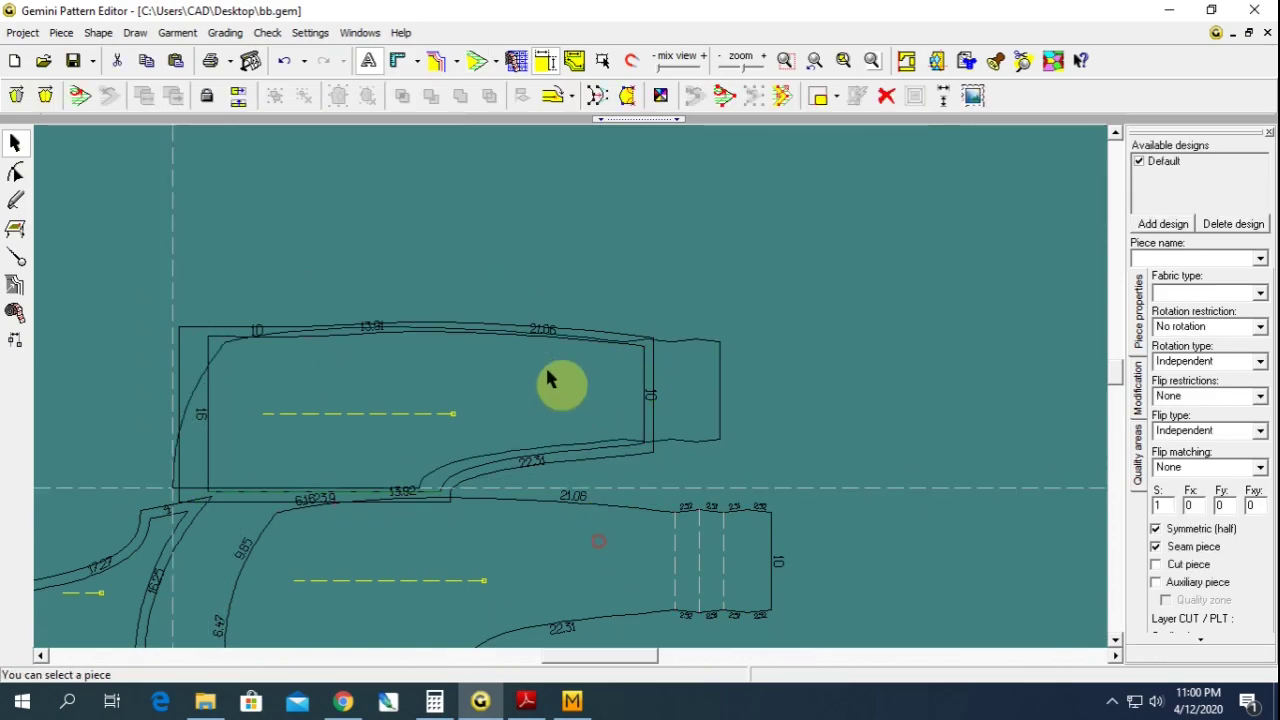
drag(575, 392, 560, 251)
- Cut the long lower piece along the internal line where the mirrored strips begin
click(620, 466)
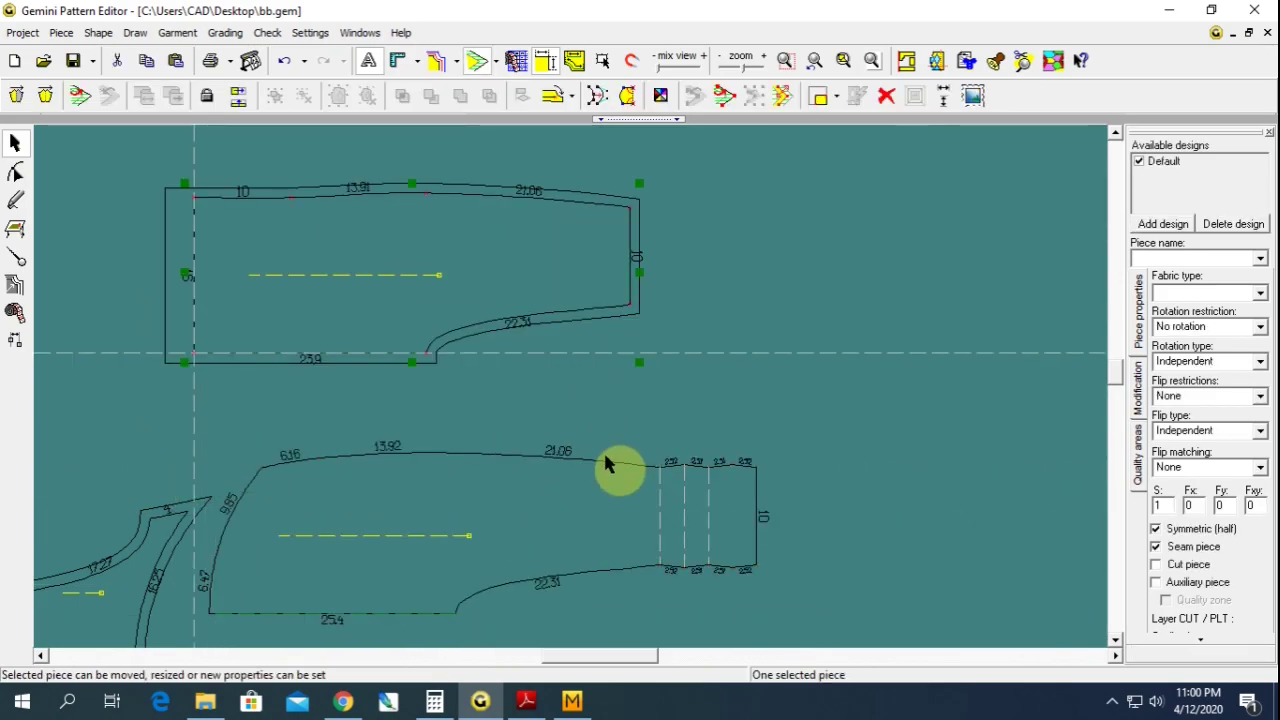
click(17, 255)
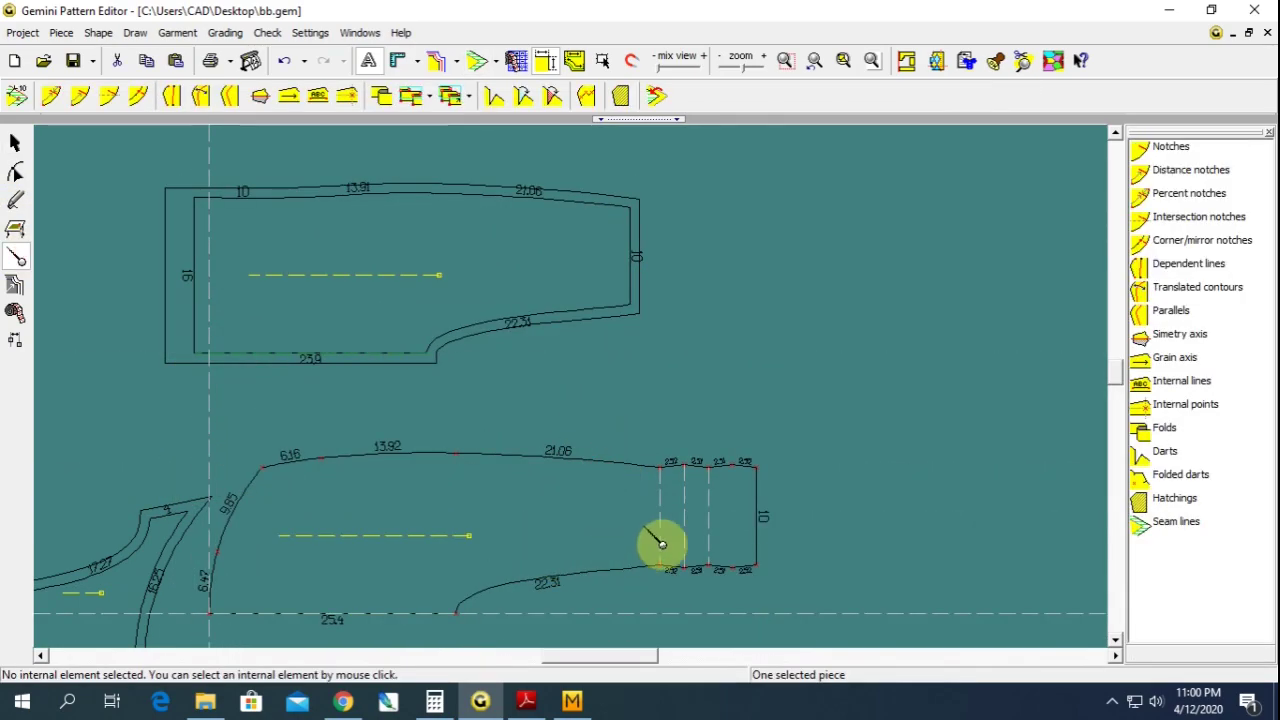
click(663, 525)
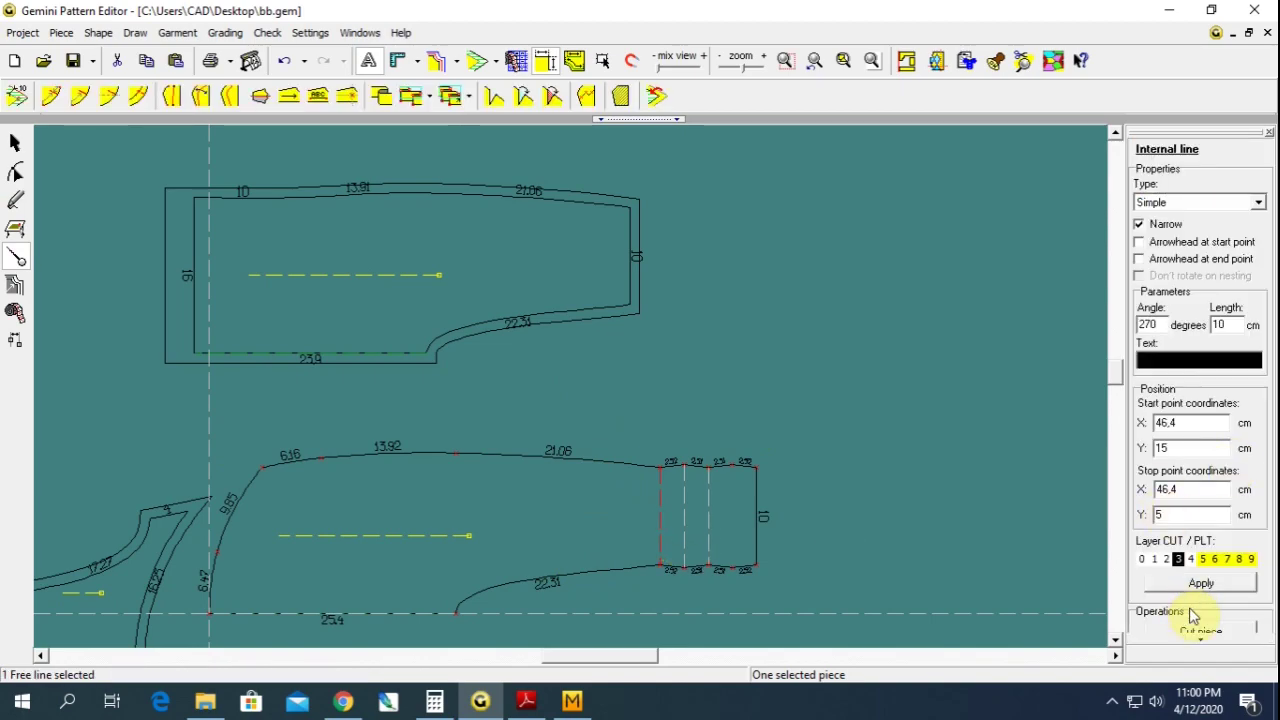
scroll(1192, 617, down, 2)
scroll(1201, 641, down, 3)
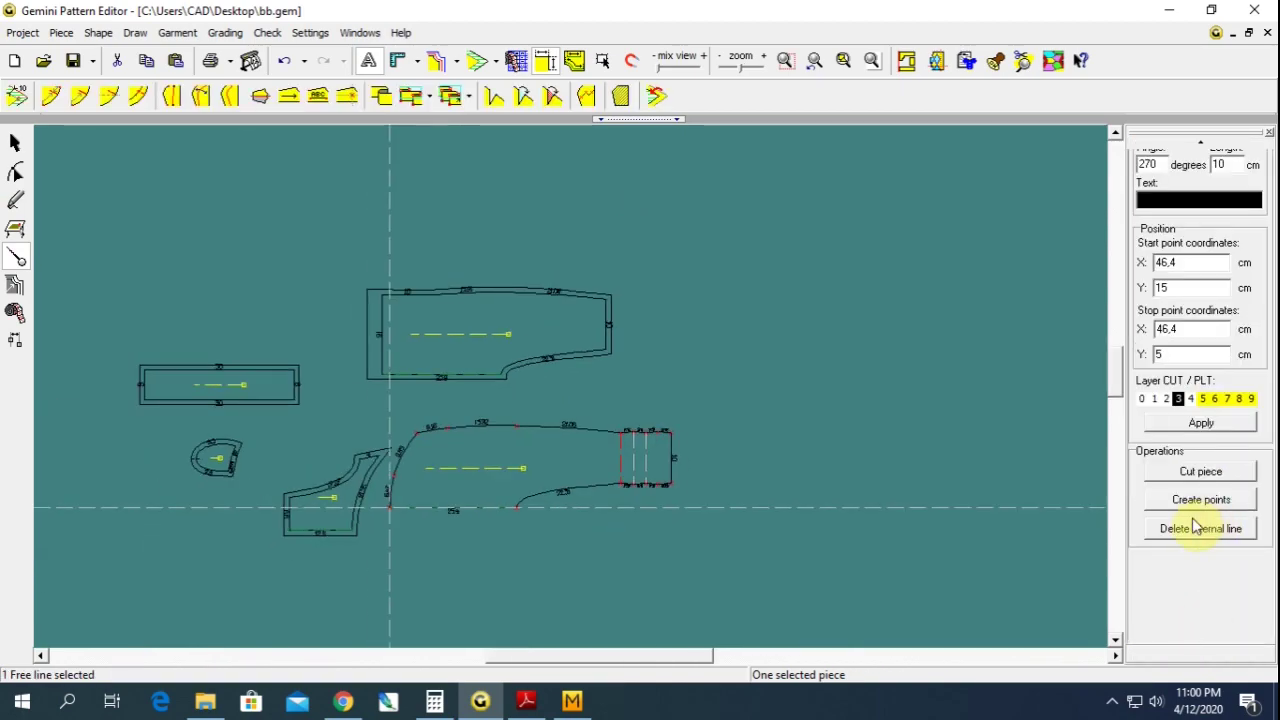
click(1201, 472)
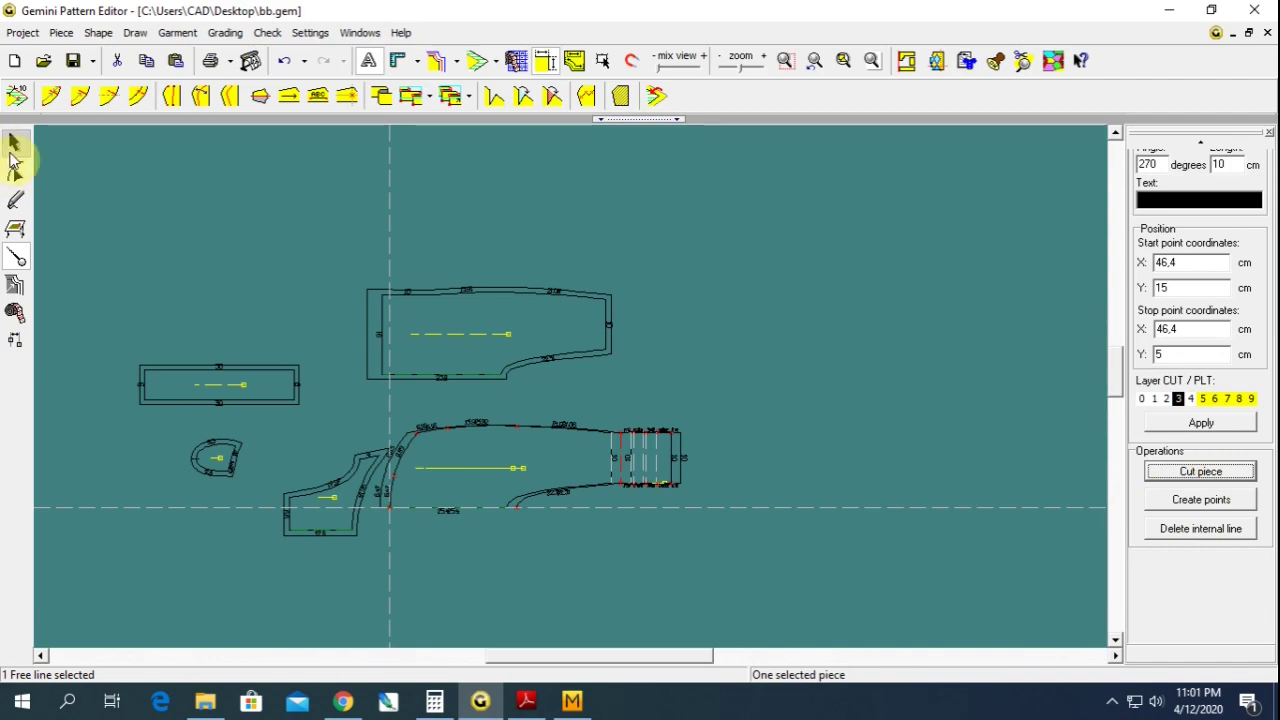
click(14, 145)
- Rearrange the cut parts, butting the small strip against the top piece's end
drag(470, 470, 490, 590)
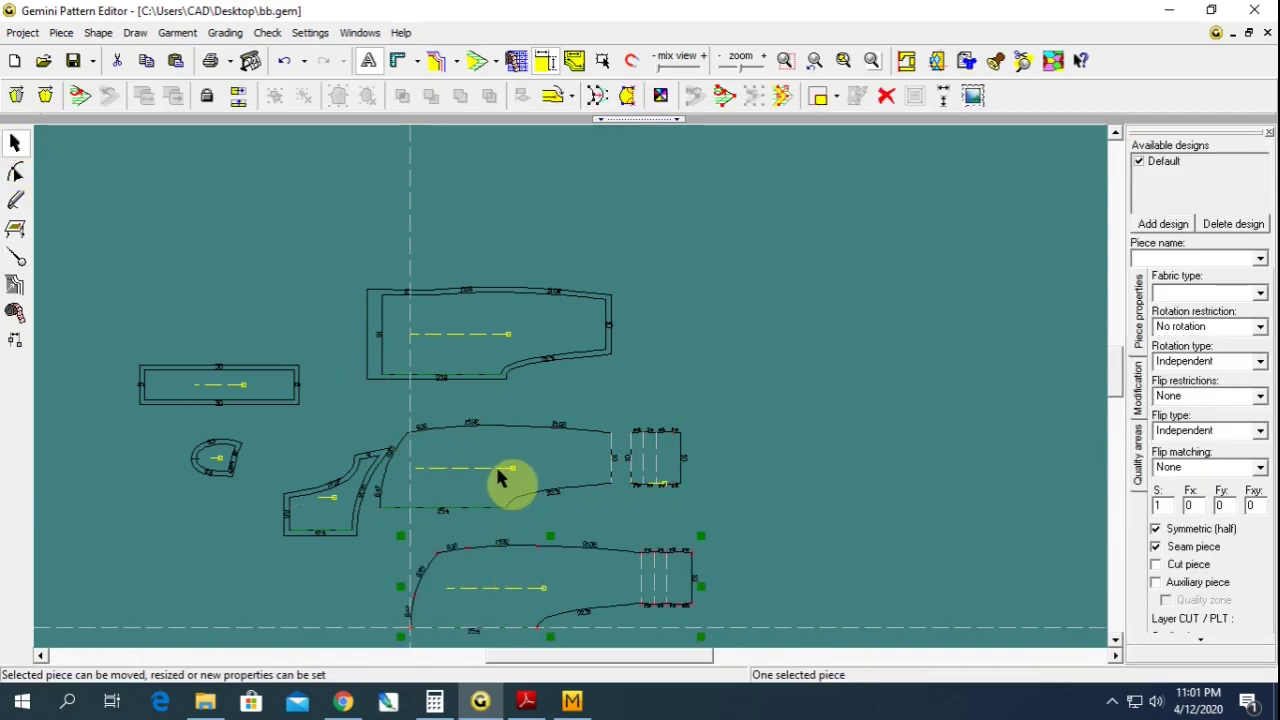
drag(500, 478, 888, 324)
drag(645, 460, 632, 337)
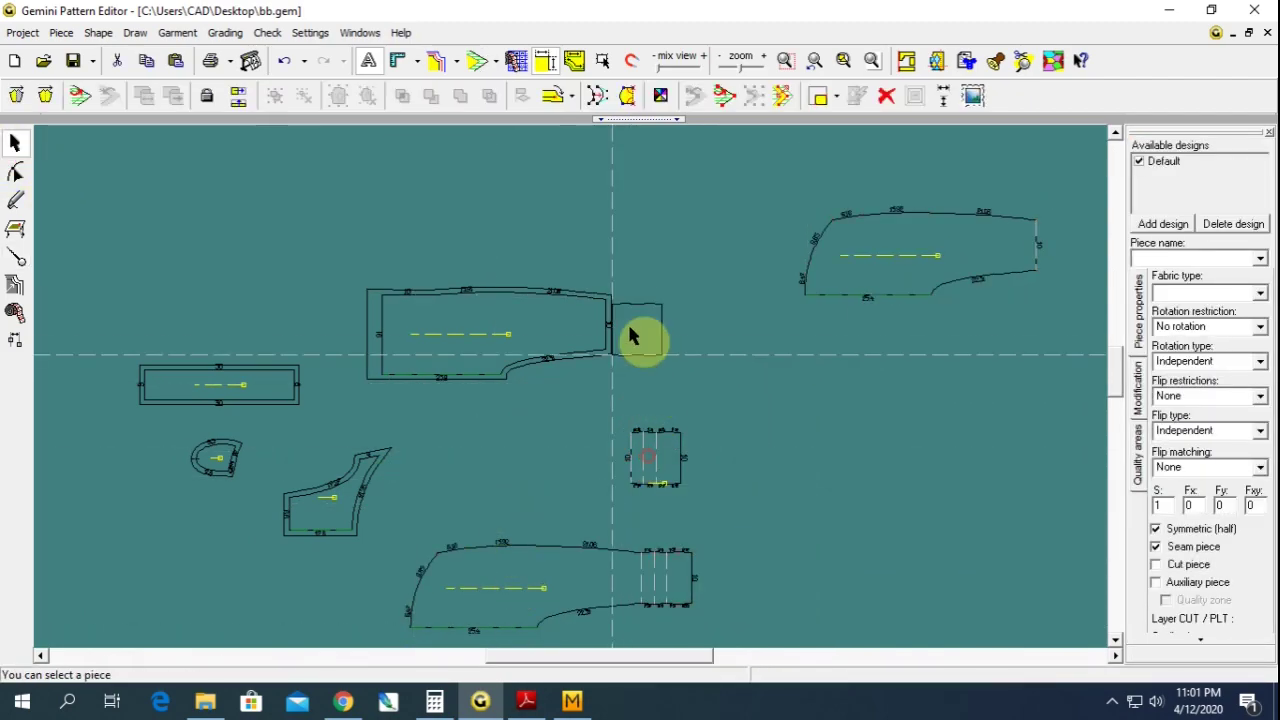
scroll(632, 337, up, 2)
scroll(586, 400, up, 2)
drag(586, 437, 523, 449)
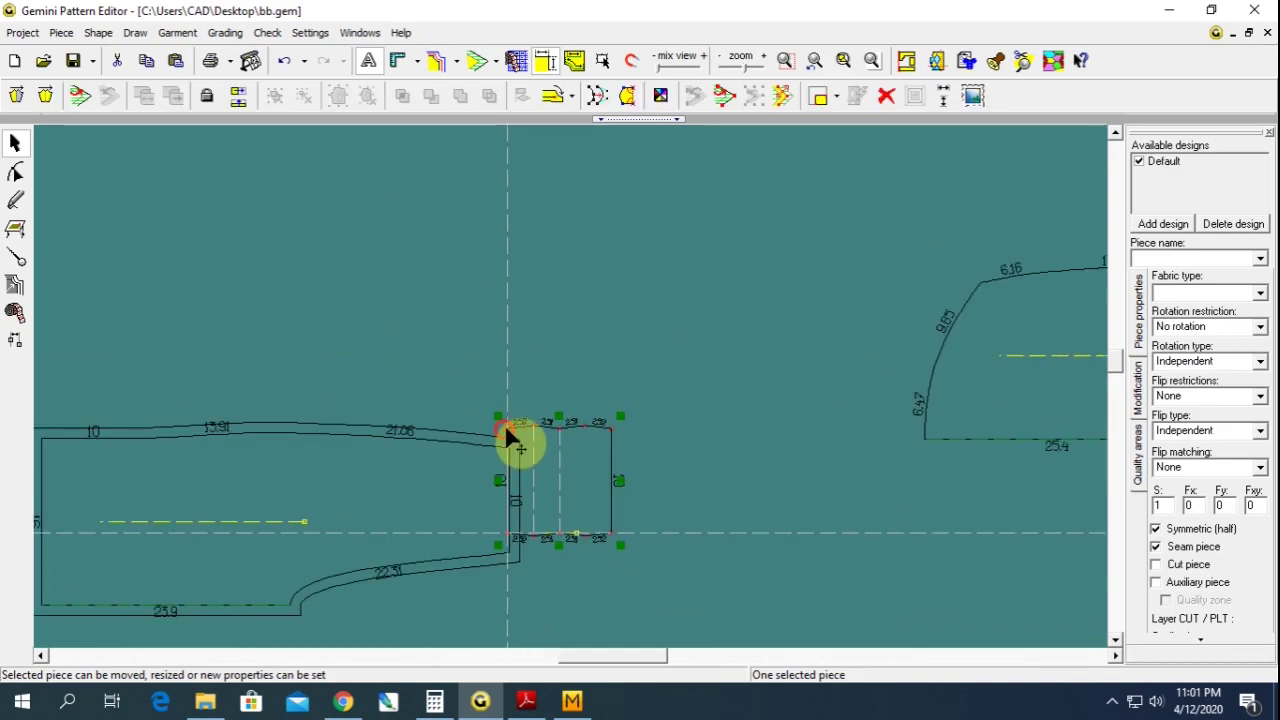
click(586, 366)
scroll(586, 390, down, 3)
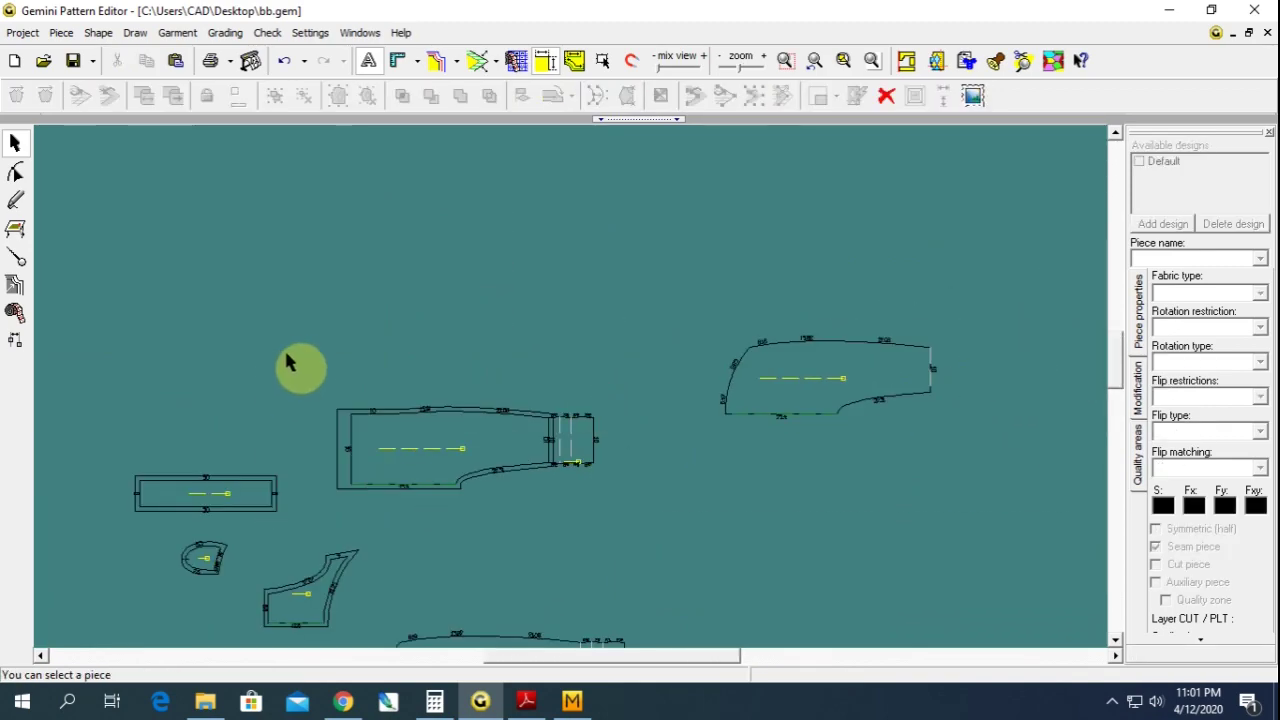
- Merge the top piece and the strip into a single piece
drag(290, 358, 616, 519)
click(460, 95)
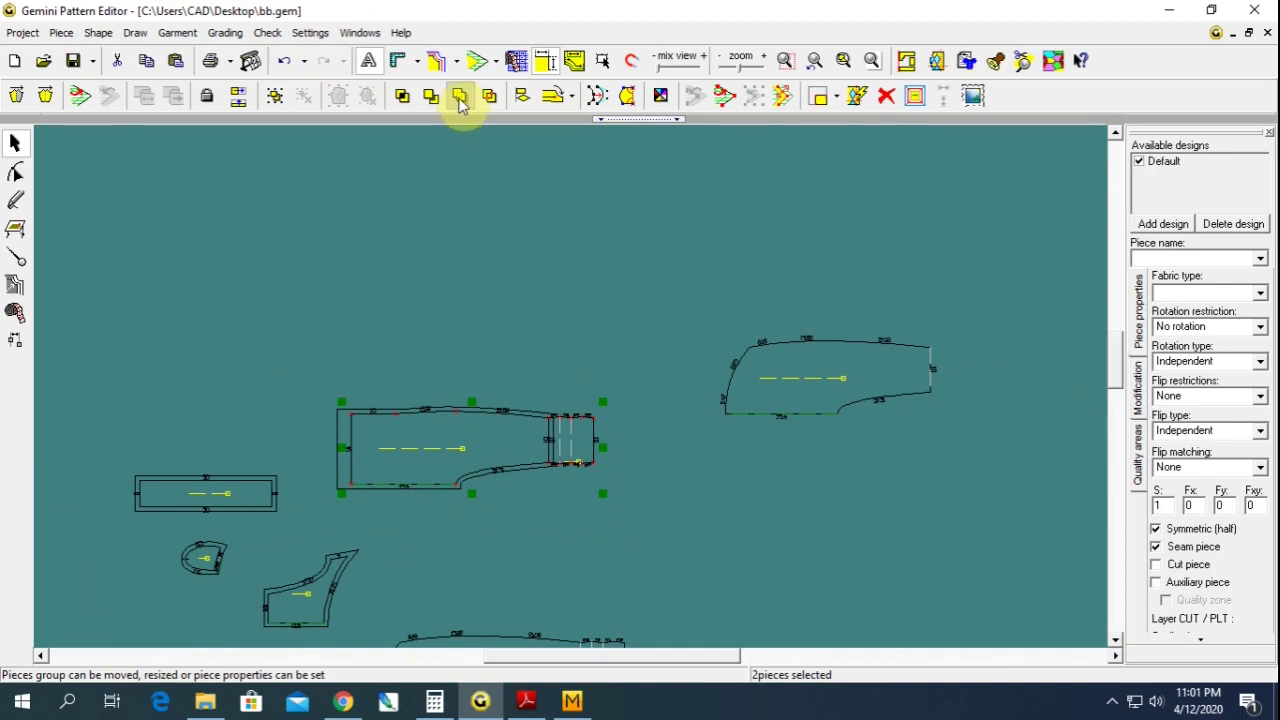
drag(500, 420, 514, 423)
scroll(586, 397, up, 5)
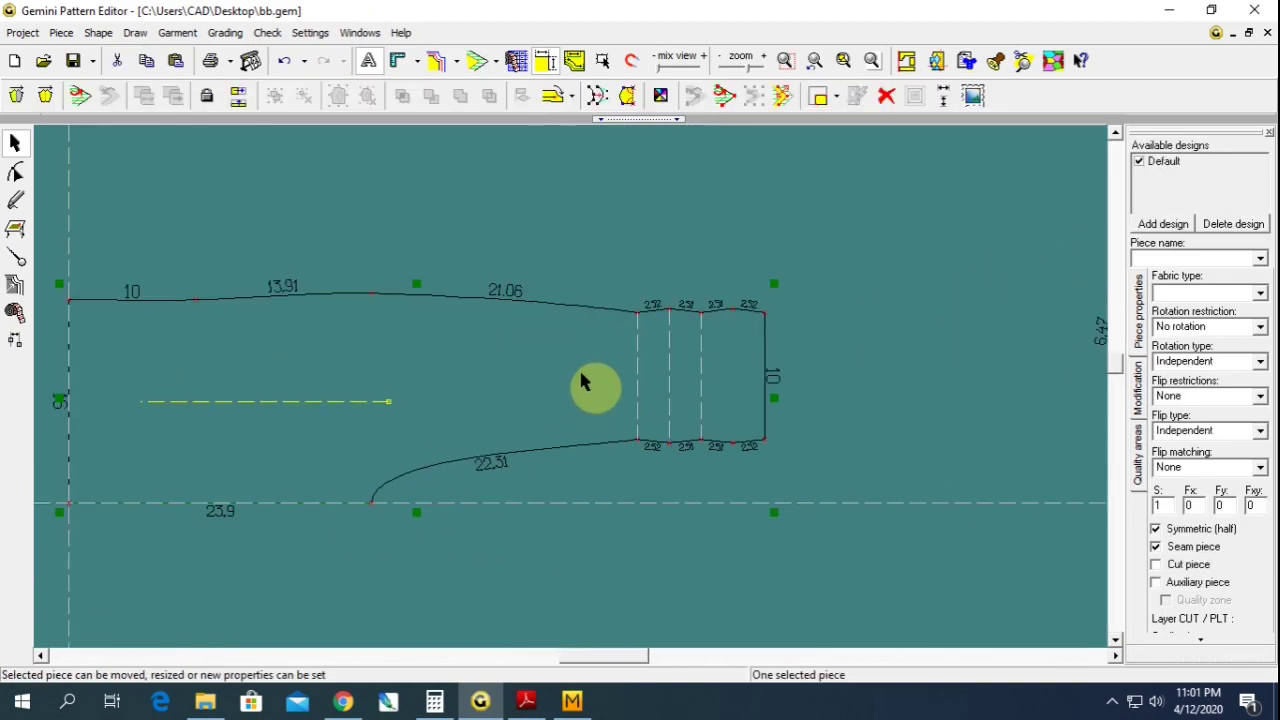
scroll(582, 385, down, 1)
scroll(577, 391, down, 1)
scroll(578, 391, down, 2)
scroll(578, 420, down, 2)
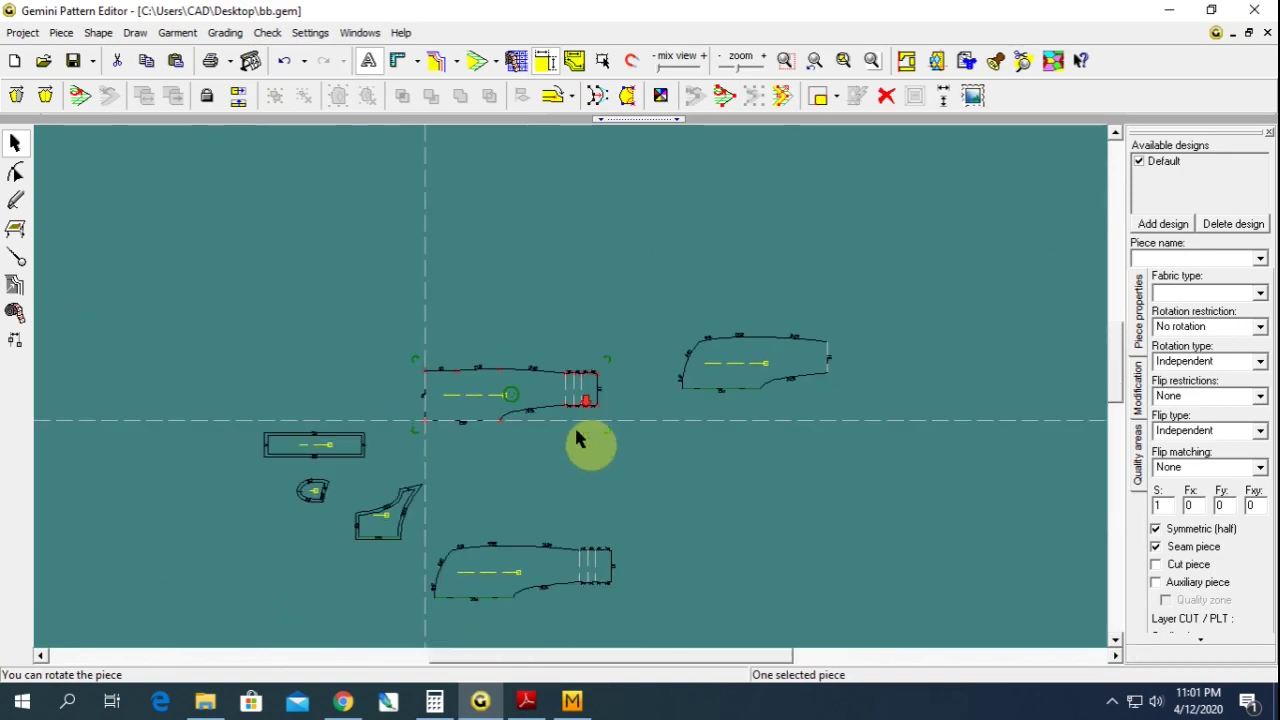
- Delete the right piece, move the bottom piece up, and shift the upper piece right and higher
click(768, 355)
key(Delete)
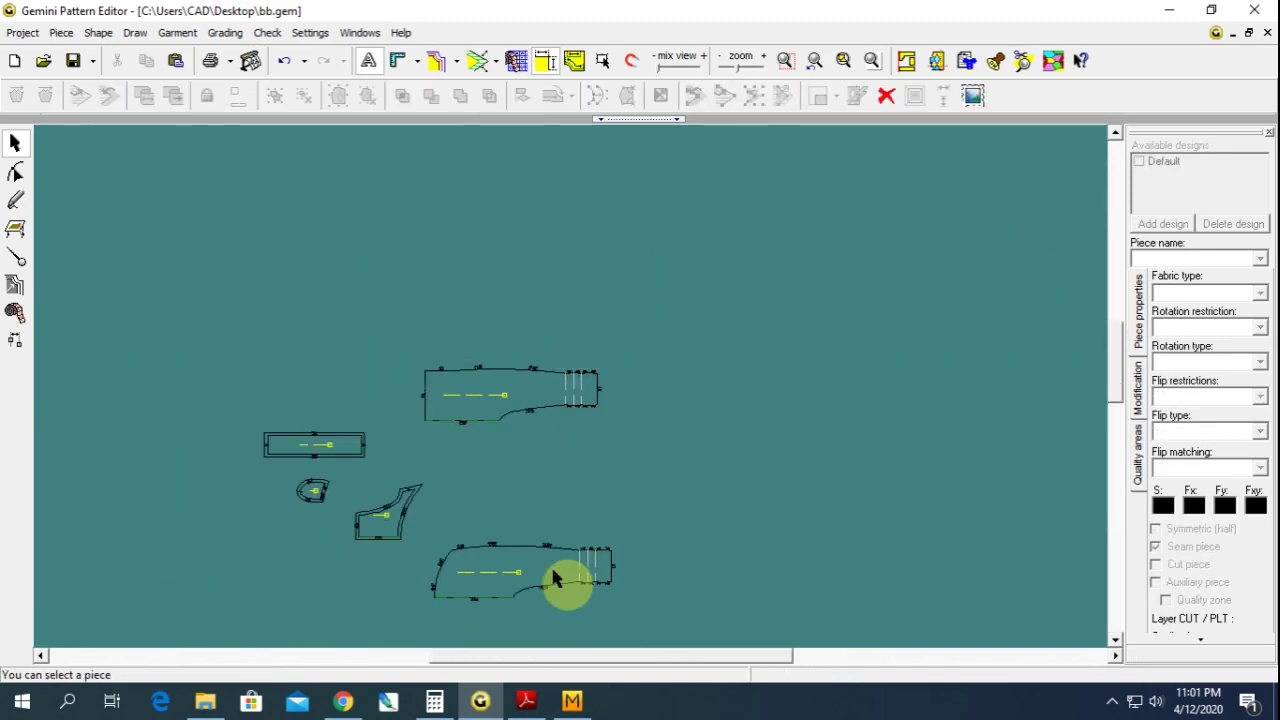
drag(555, 580, 549, 457)
scroll(573, 395, up, 1)
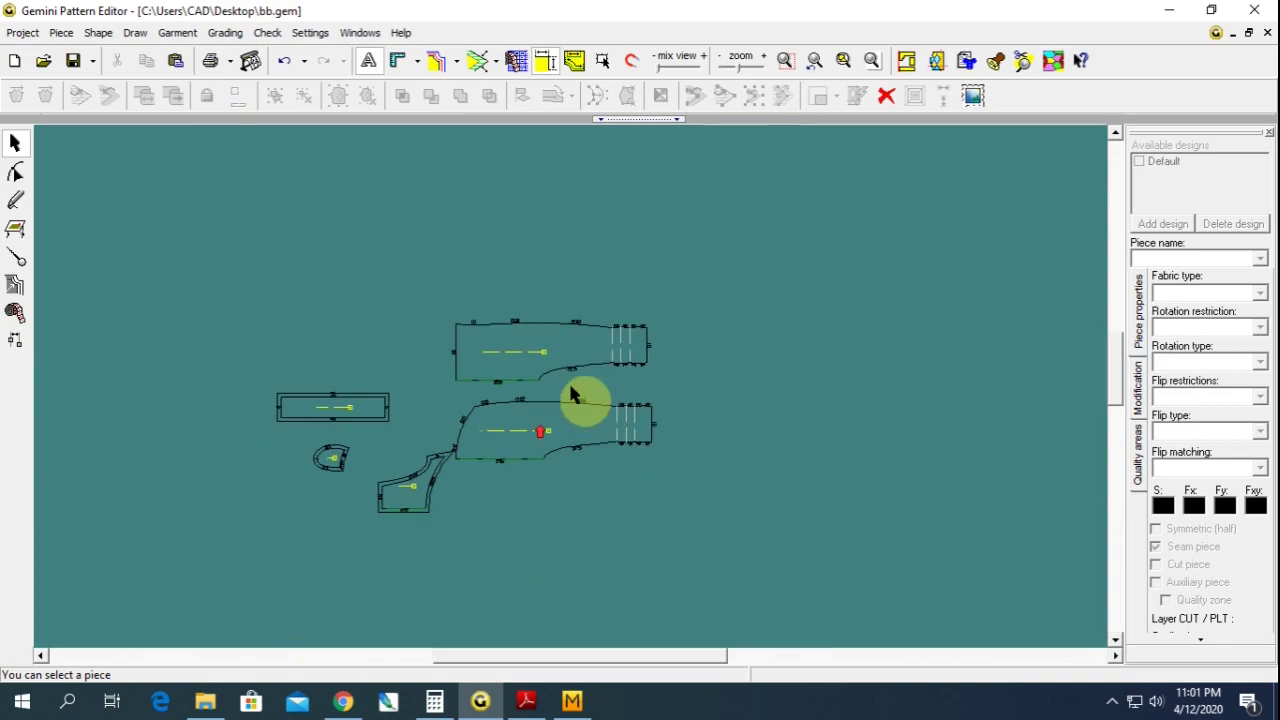
scroll(572, 393, up, 1)
scroll(572, 393, up, 1)
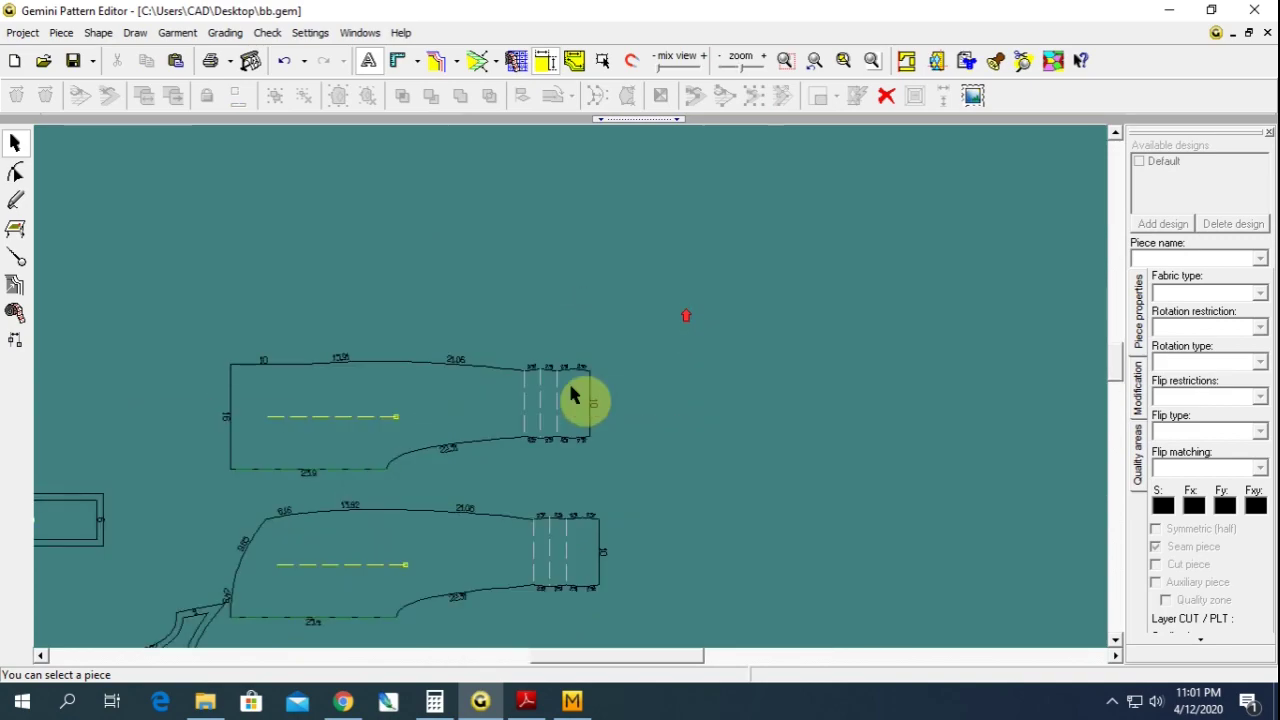
click(583, 444)
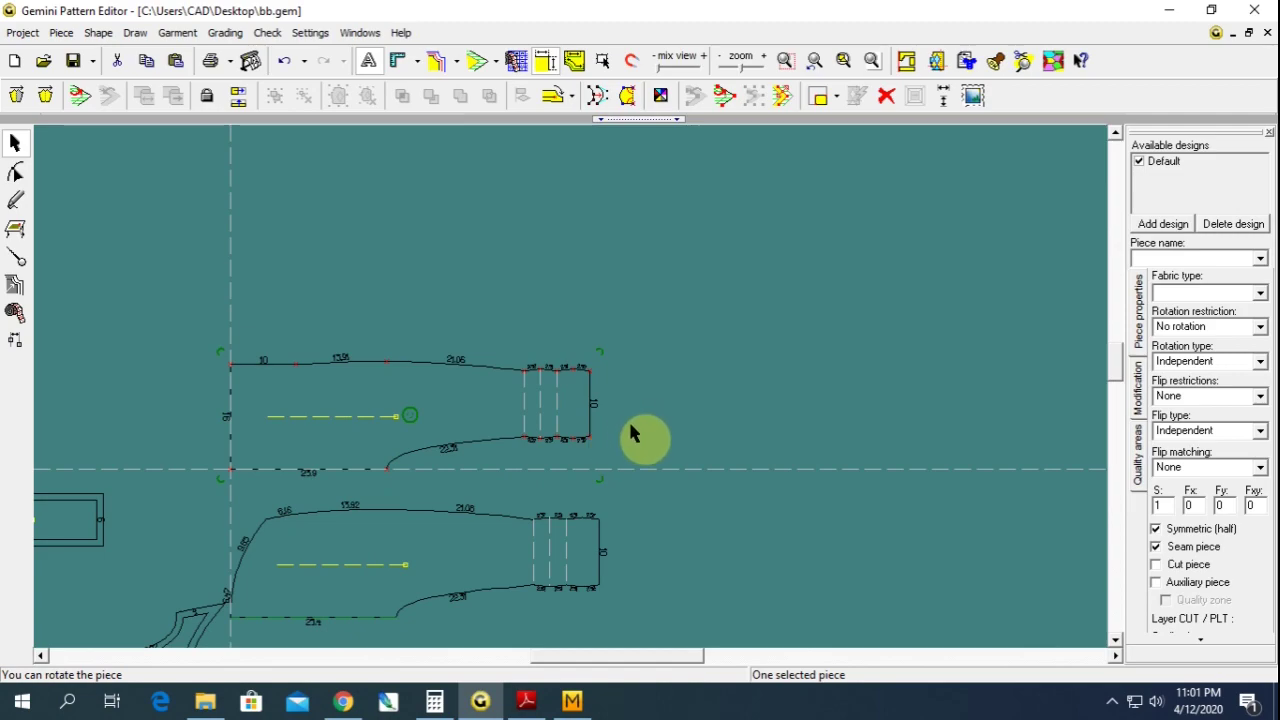
drag(528, 412, 570, 402)
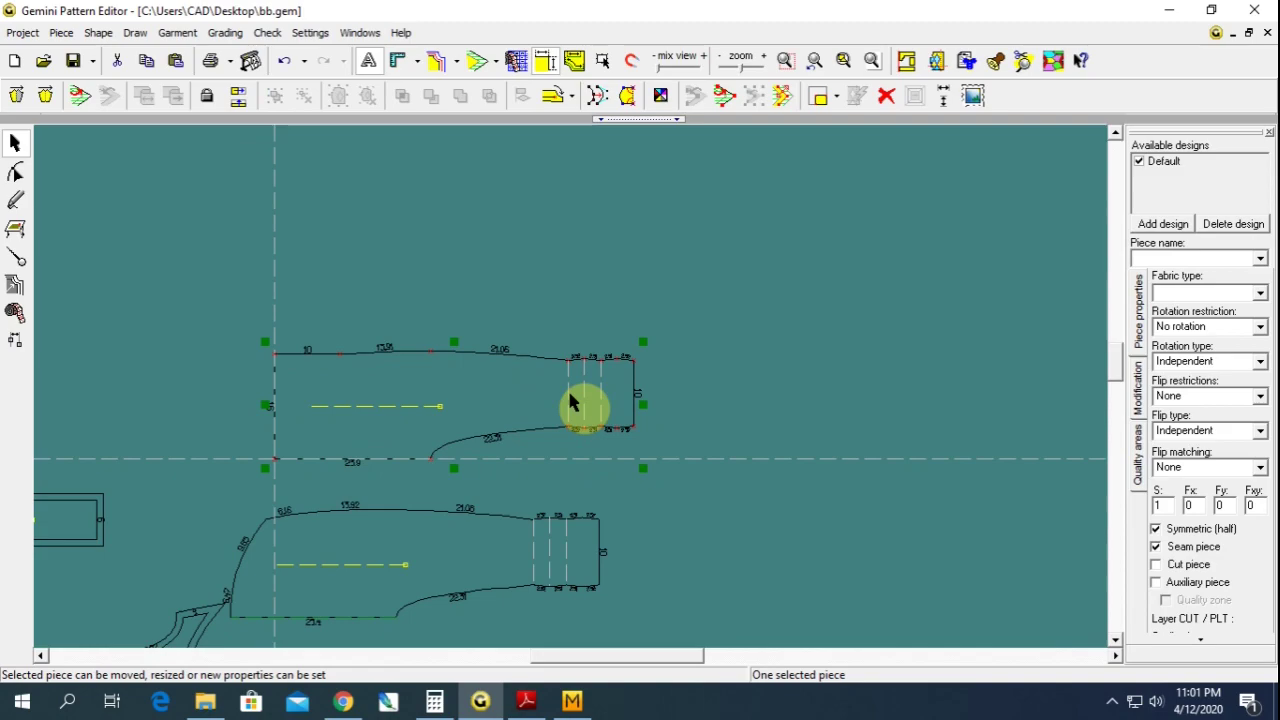
click(501, 466)
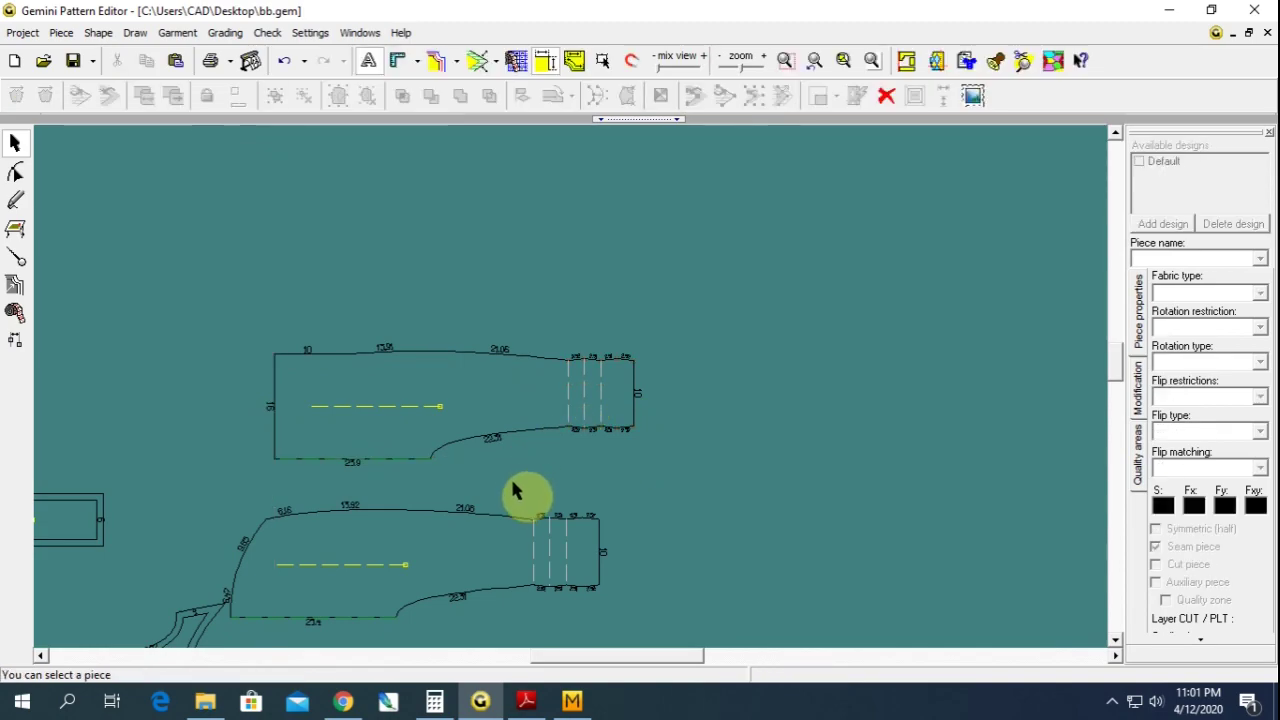
- Cut the upper piece along its first pleat line
click(18, 258)
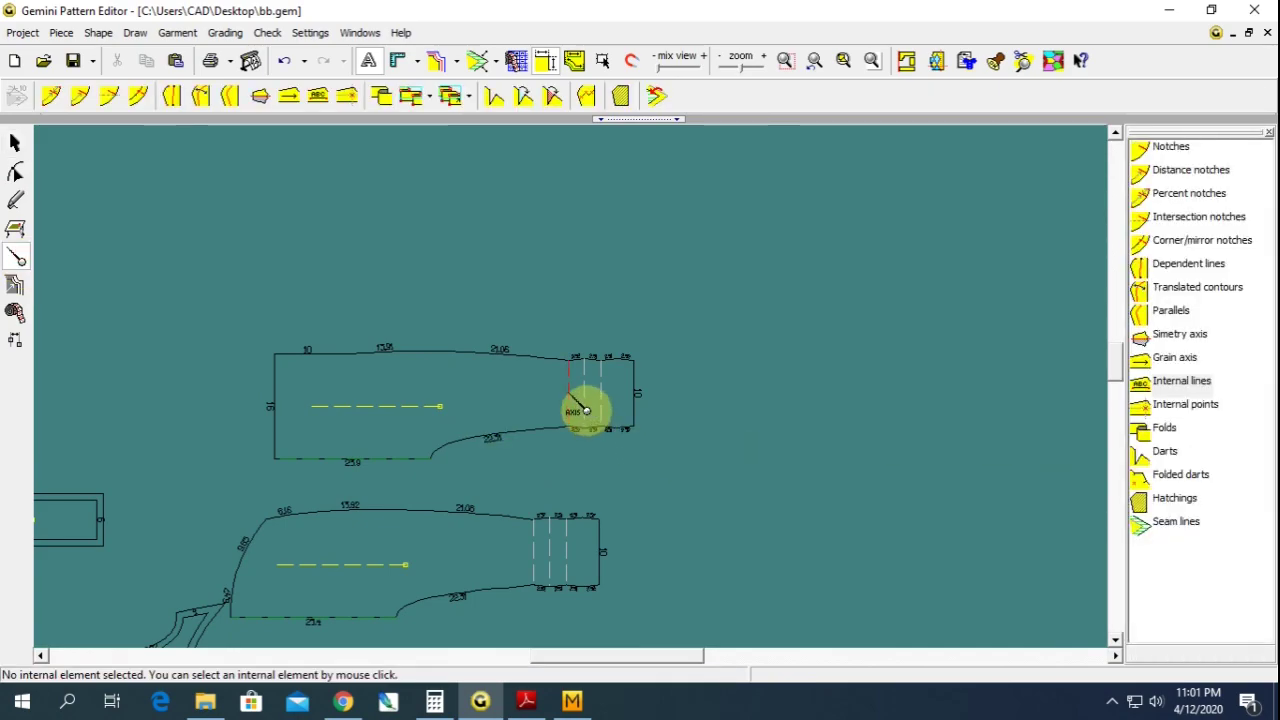
click(585, 410)
click(1204, 644)
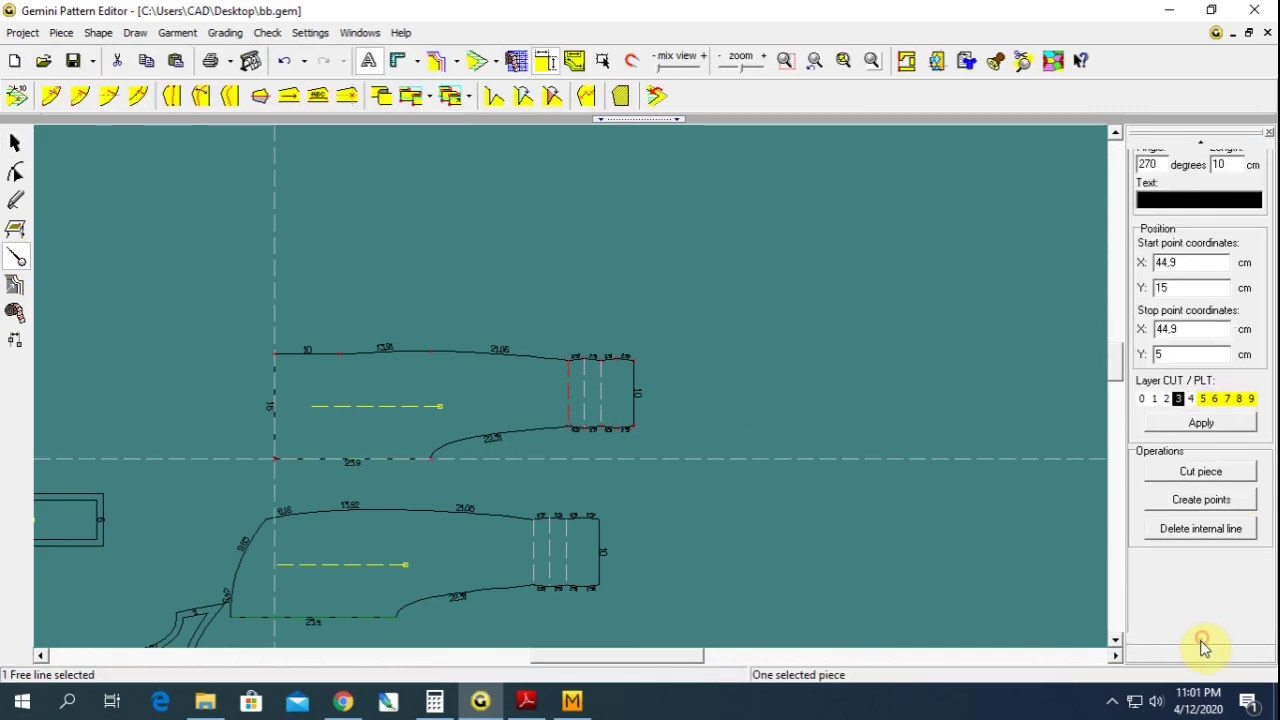
click(1196, 479)
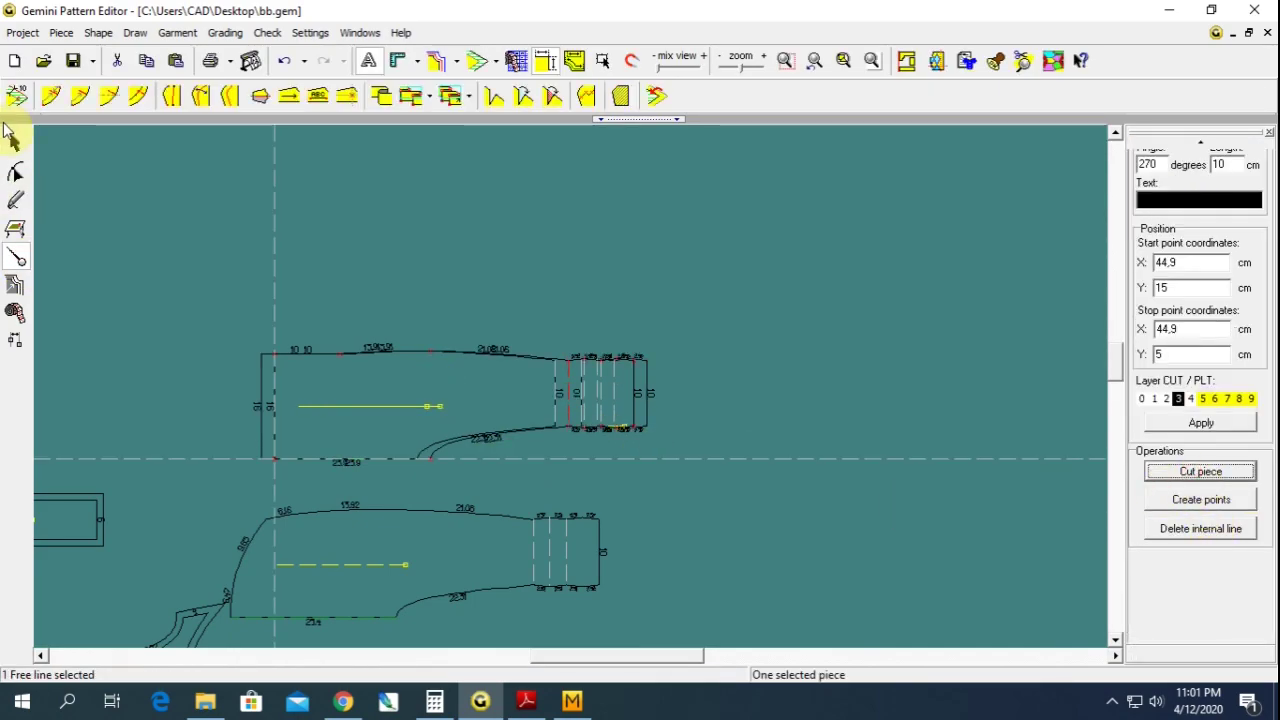
click(16, 146)
- Separate the cut pieces, delete the detached pleat section, and nudge the new top piece up-left
drag(263, 349, 286, 240)
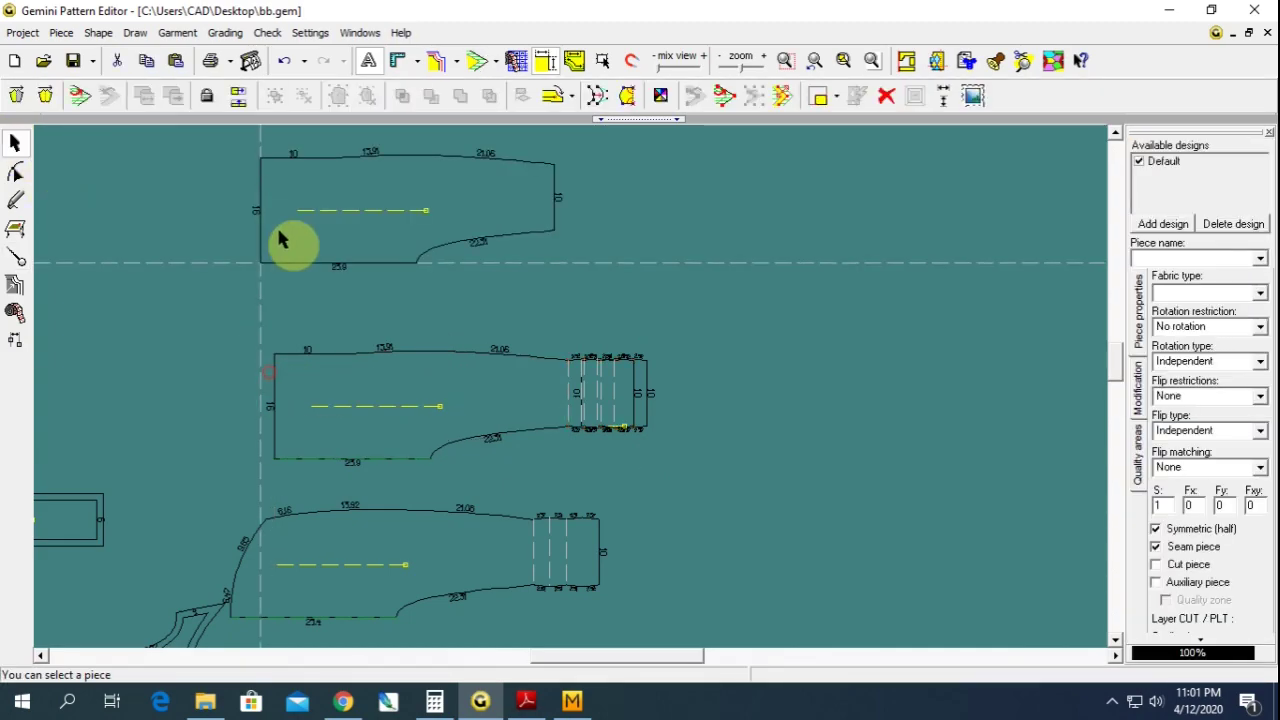
drag(439, 236, 457, 266)
drag(380, 363, 263, 345)
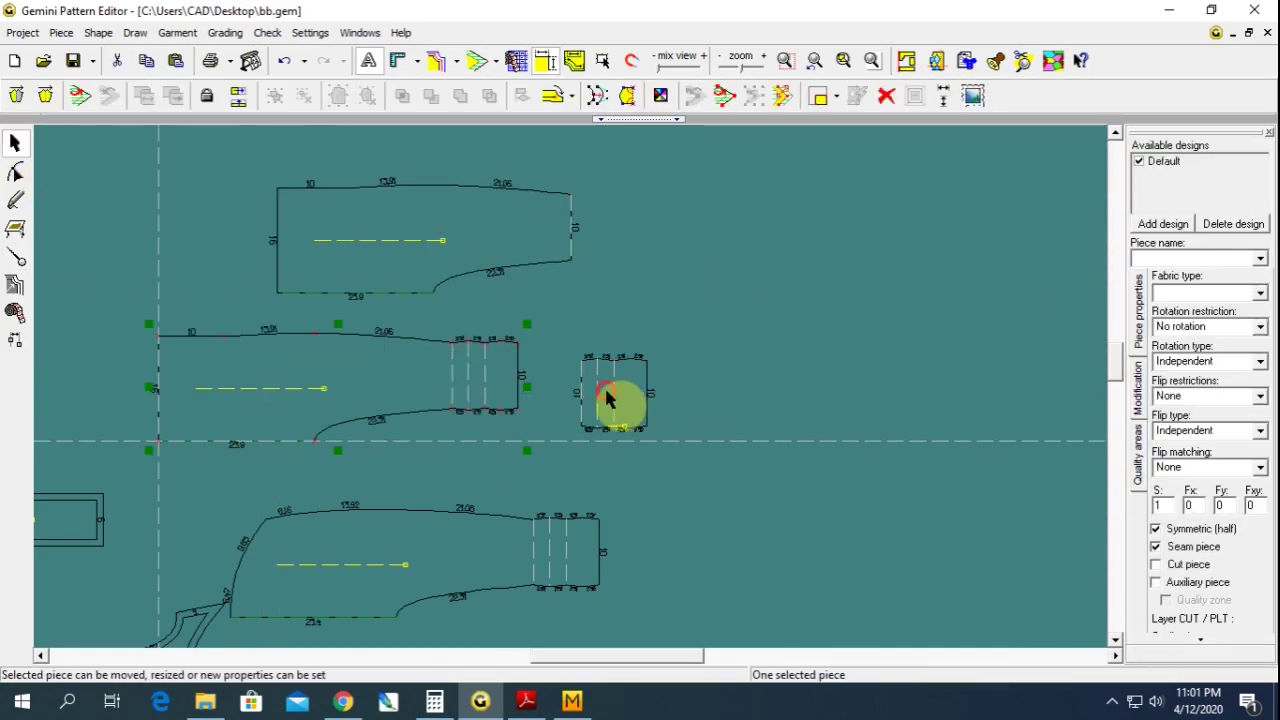
drag(614, 400, 638, 396)
key(Delete)
click(457, 300)
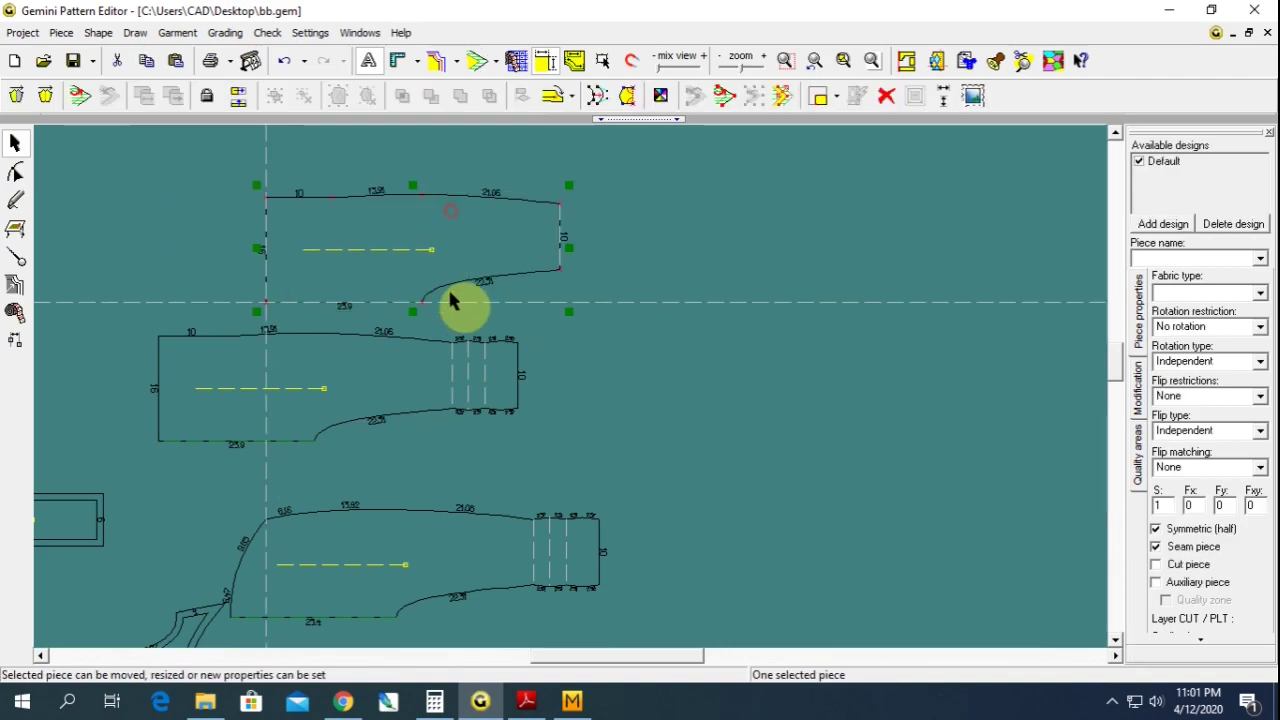
scroll(520, 350, up, 2)
click(576, 386)
drag(537, 364, 503, 335)
- Delete the leftover cut line on the top piece's 10 cm right edge and nudge the piece slightly
click(719, 471)
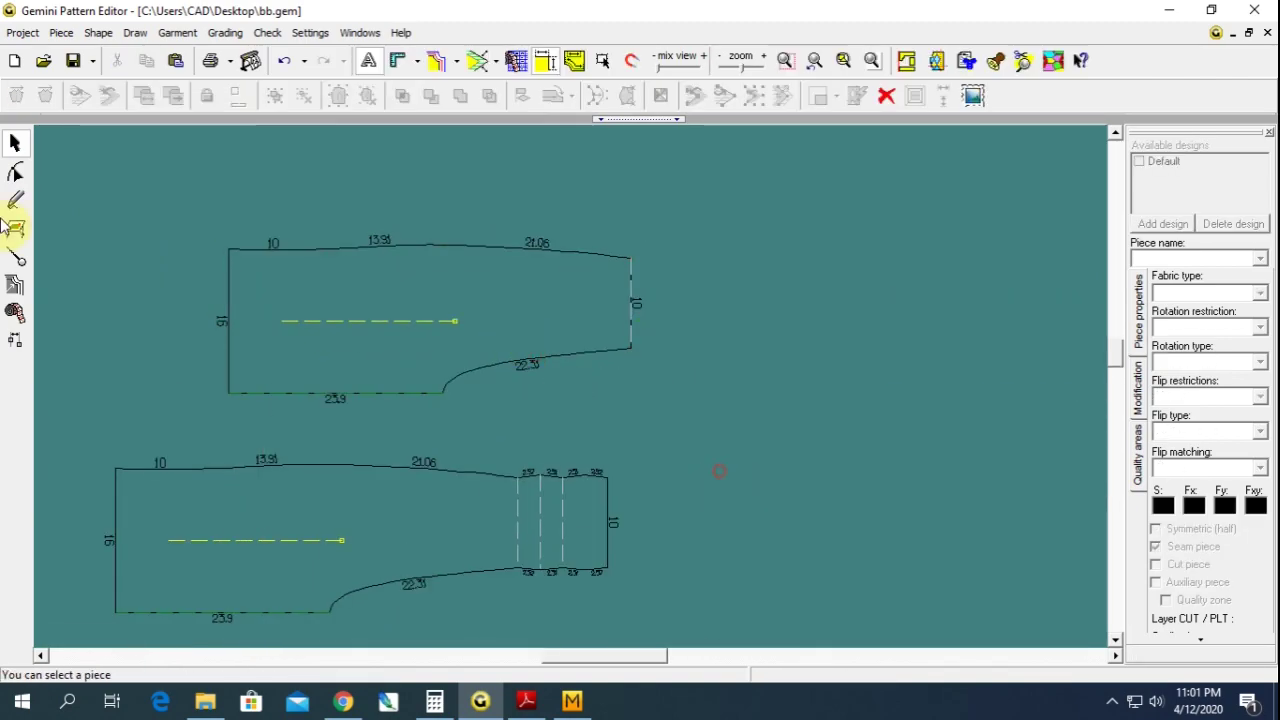
click(15, 256)
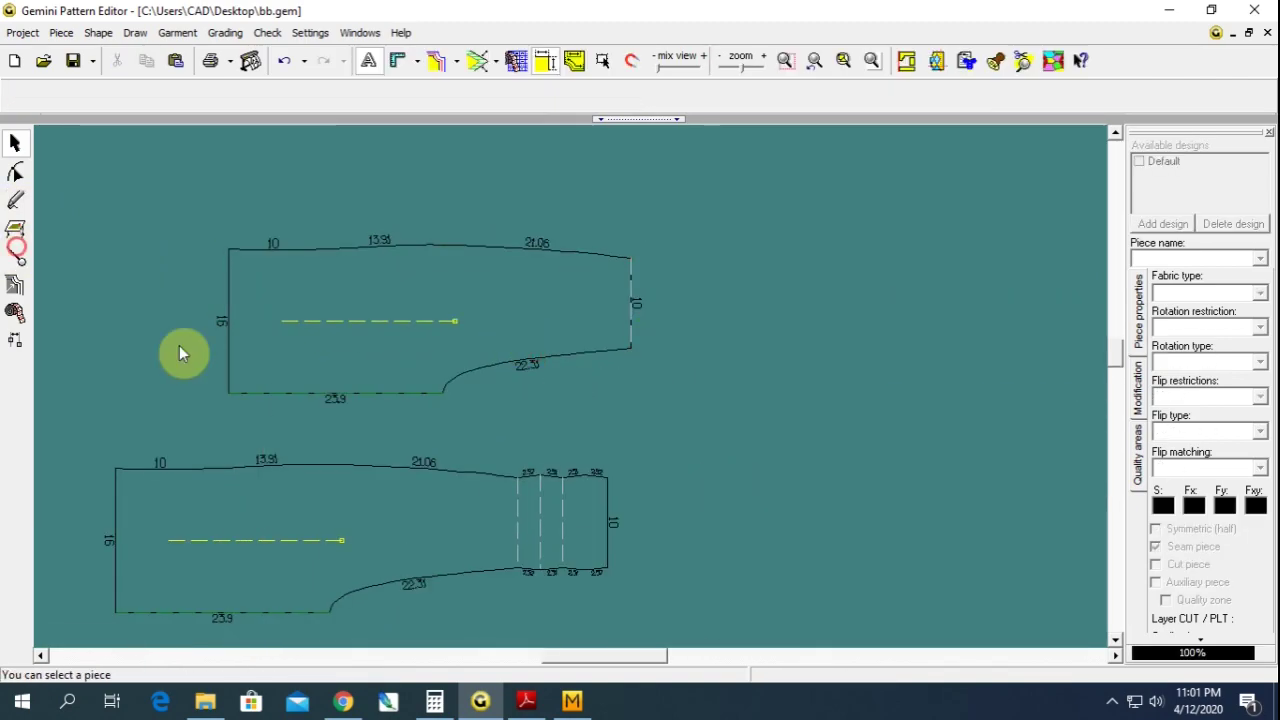
click(650, 321)
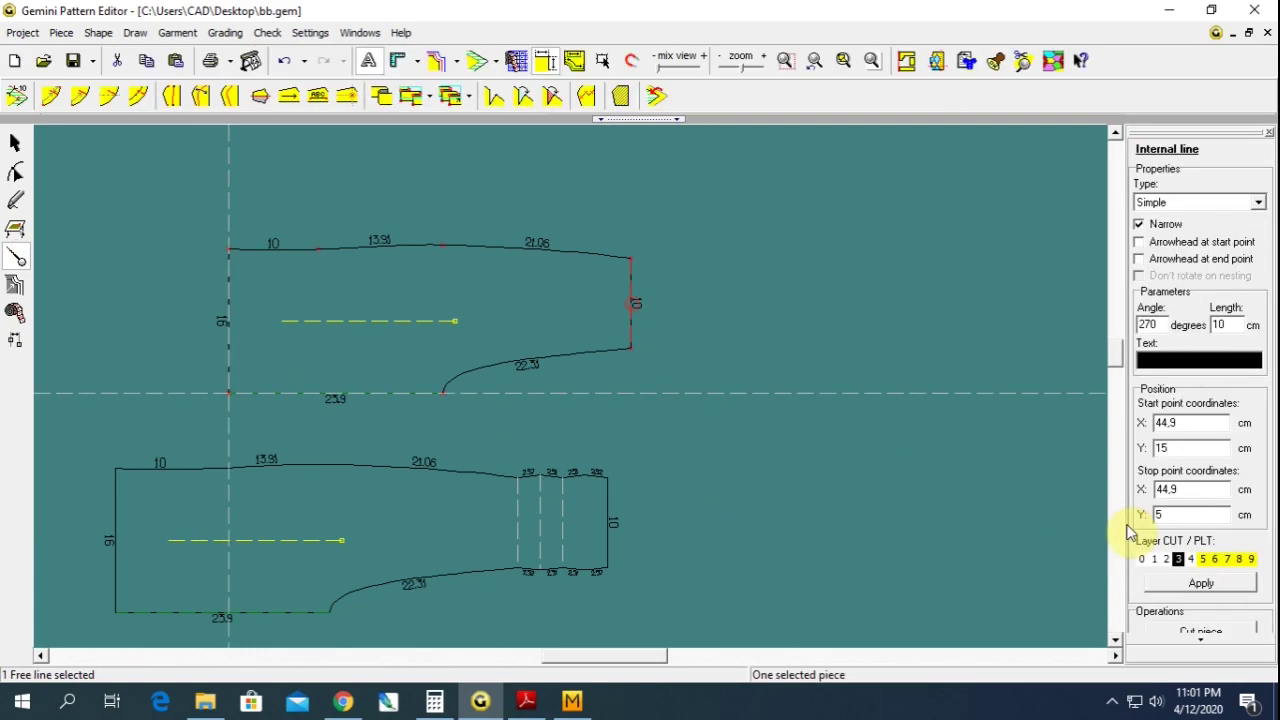
click(1205, 635)
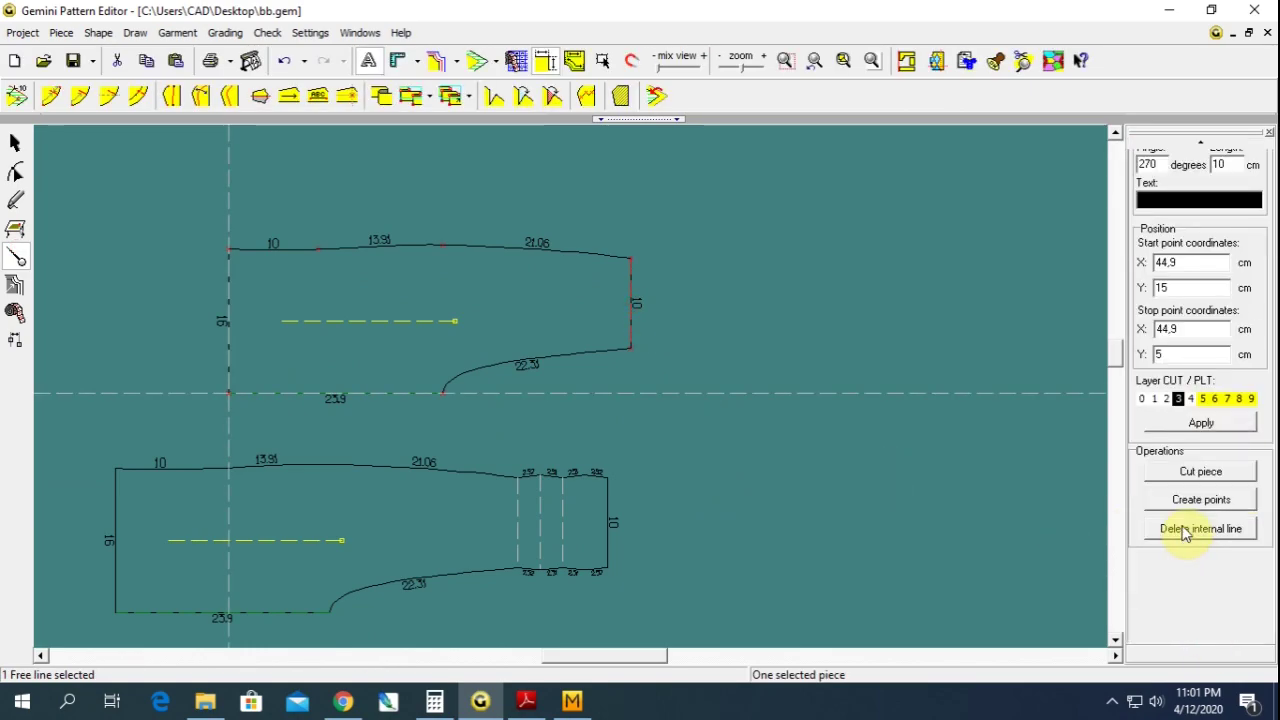
click(1183, 531)
click(15, 143)
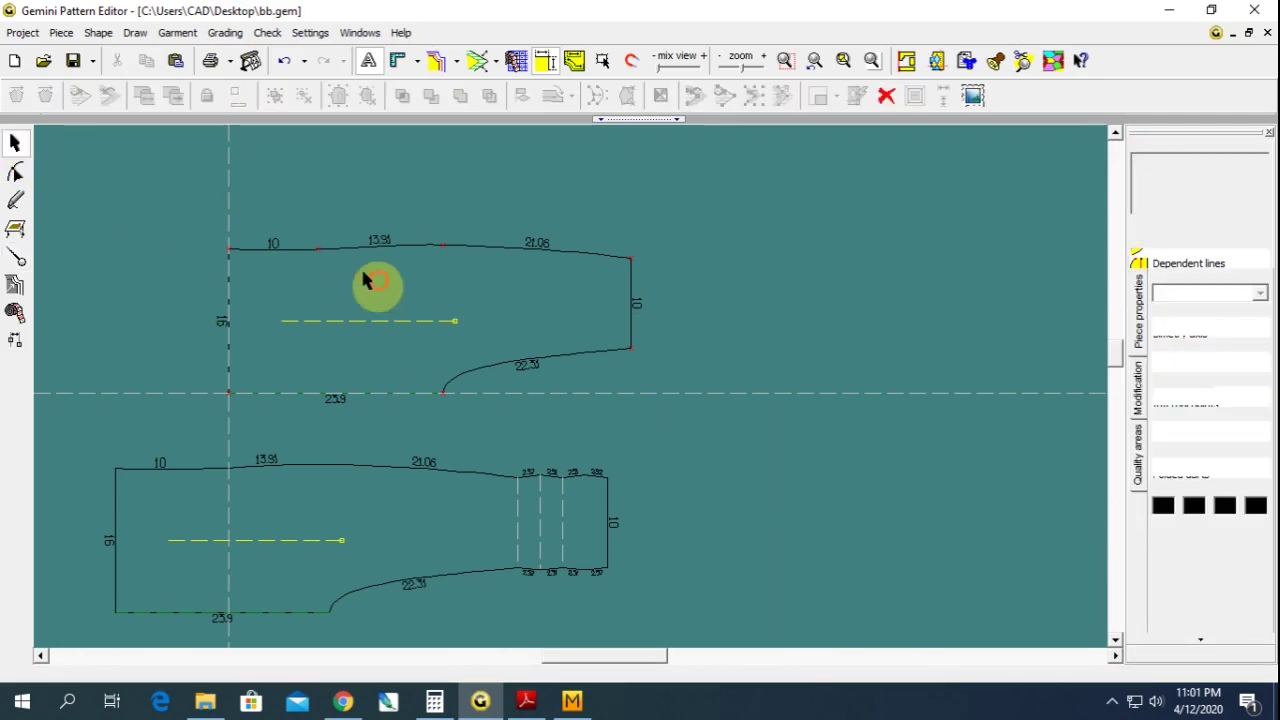
drag(365, 281, 347, 273)
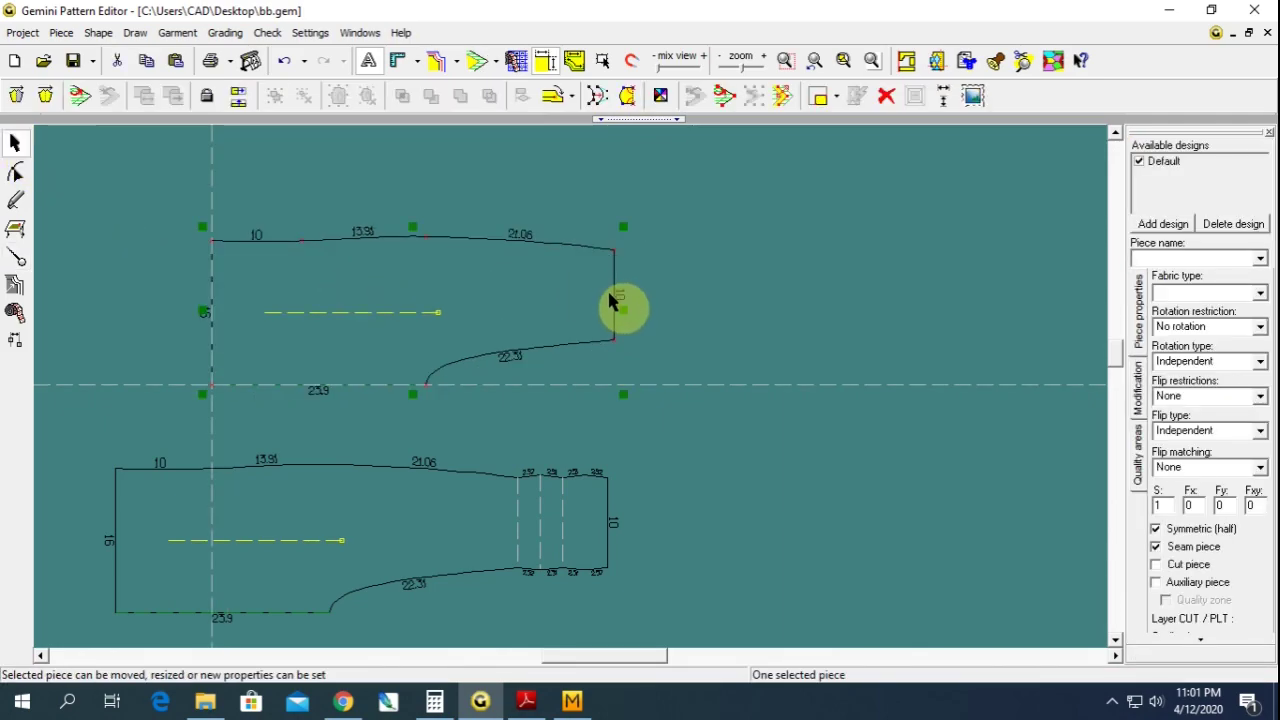
click(508, 284)
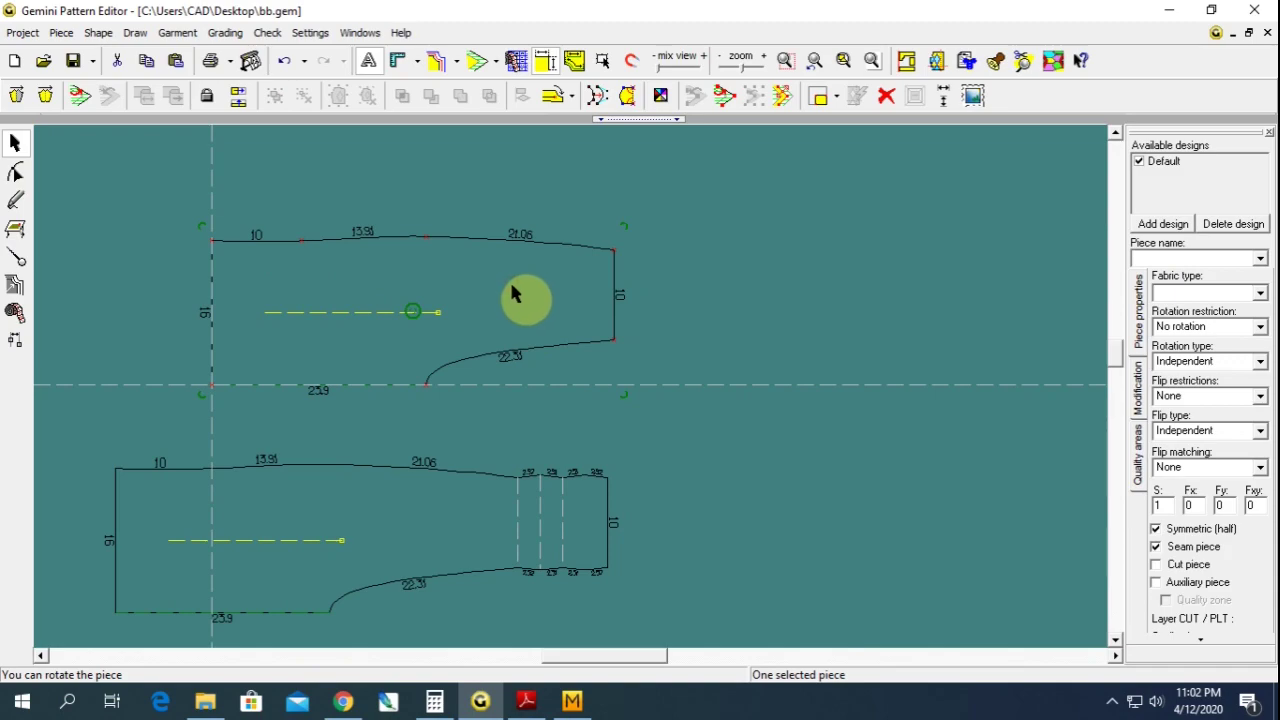
- Give the upper piece's right edge a 5 cm seam allowance
click(15, 257)
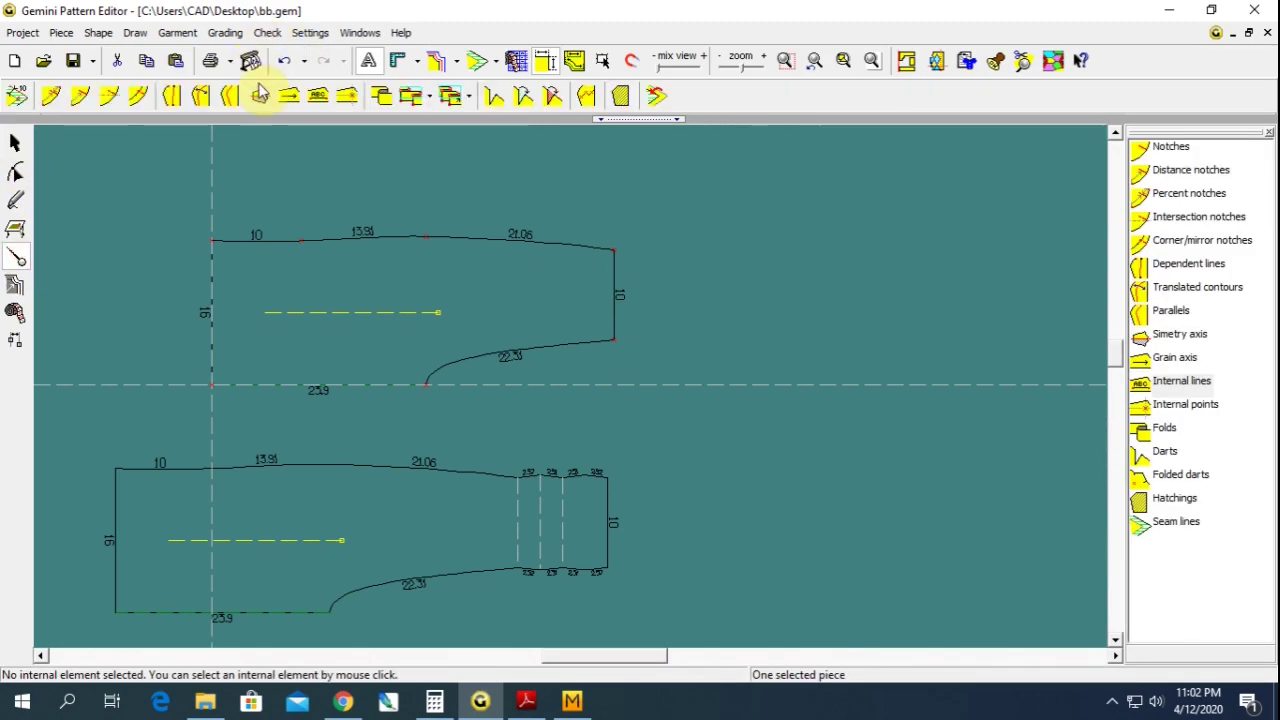
click(635, 325)
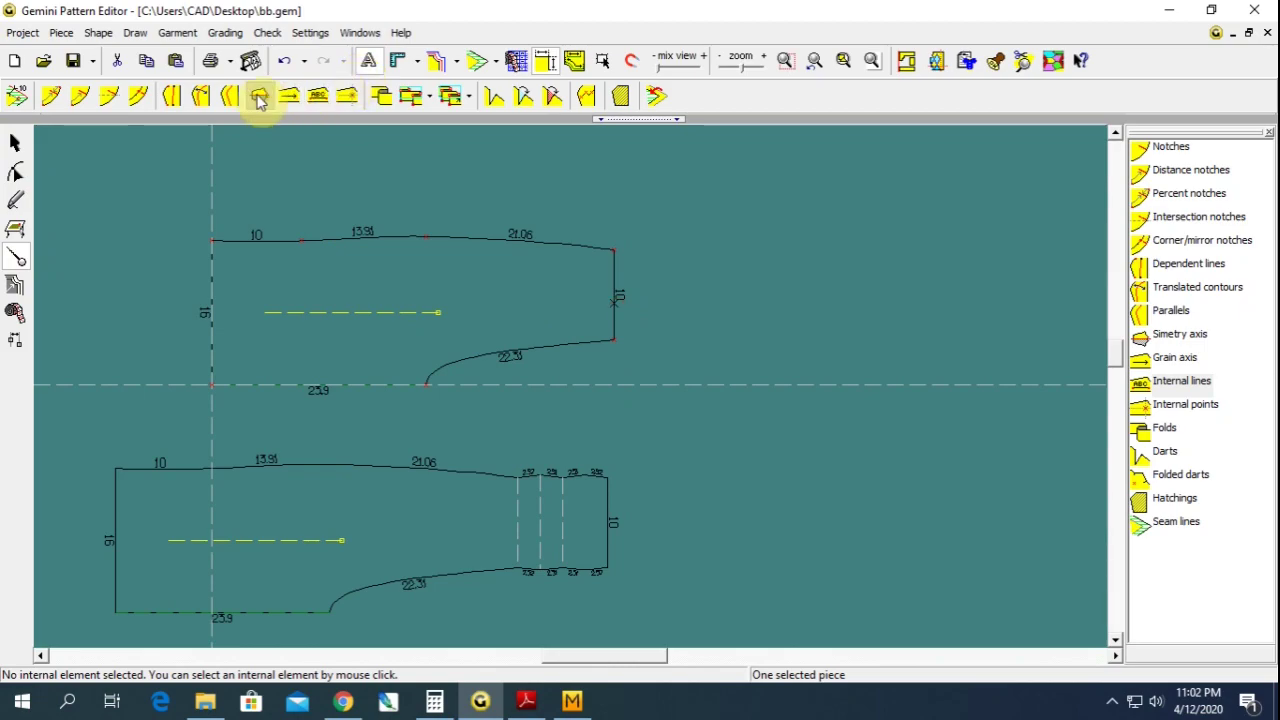
click(16, 95)
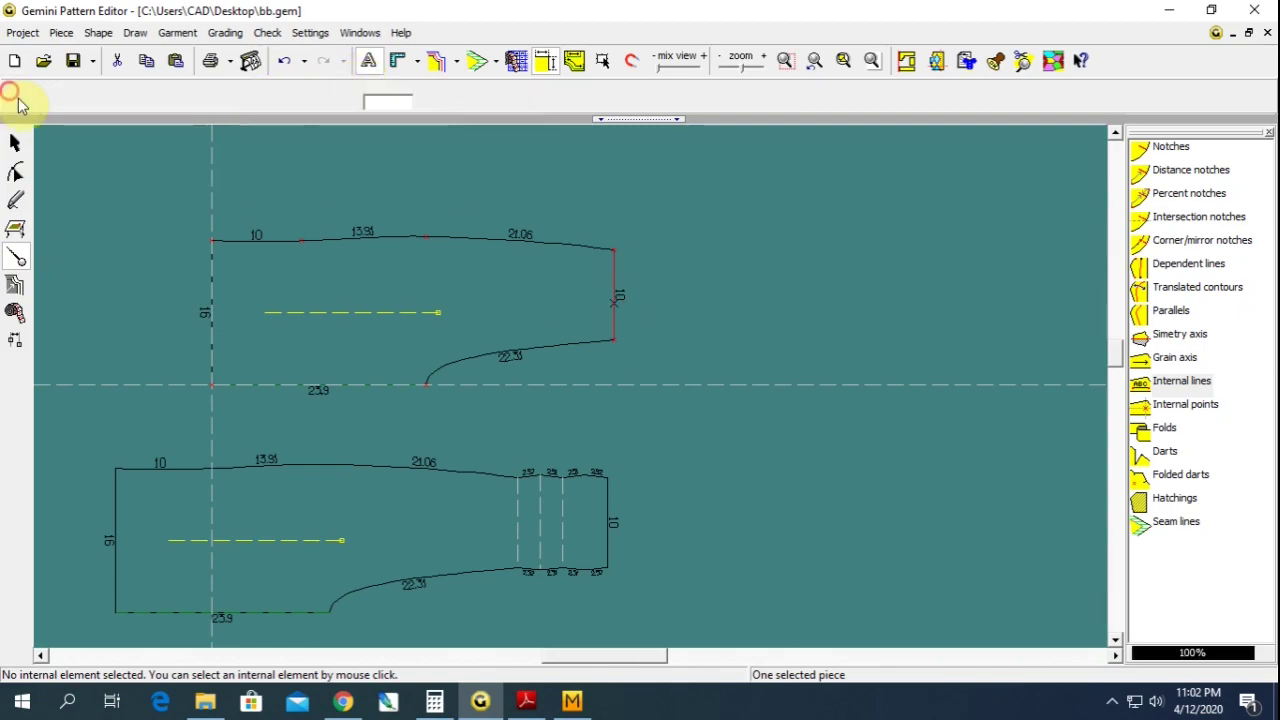
click(628, 298)
text(5)
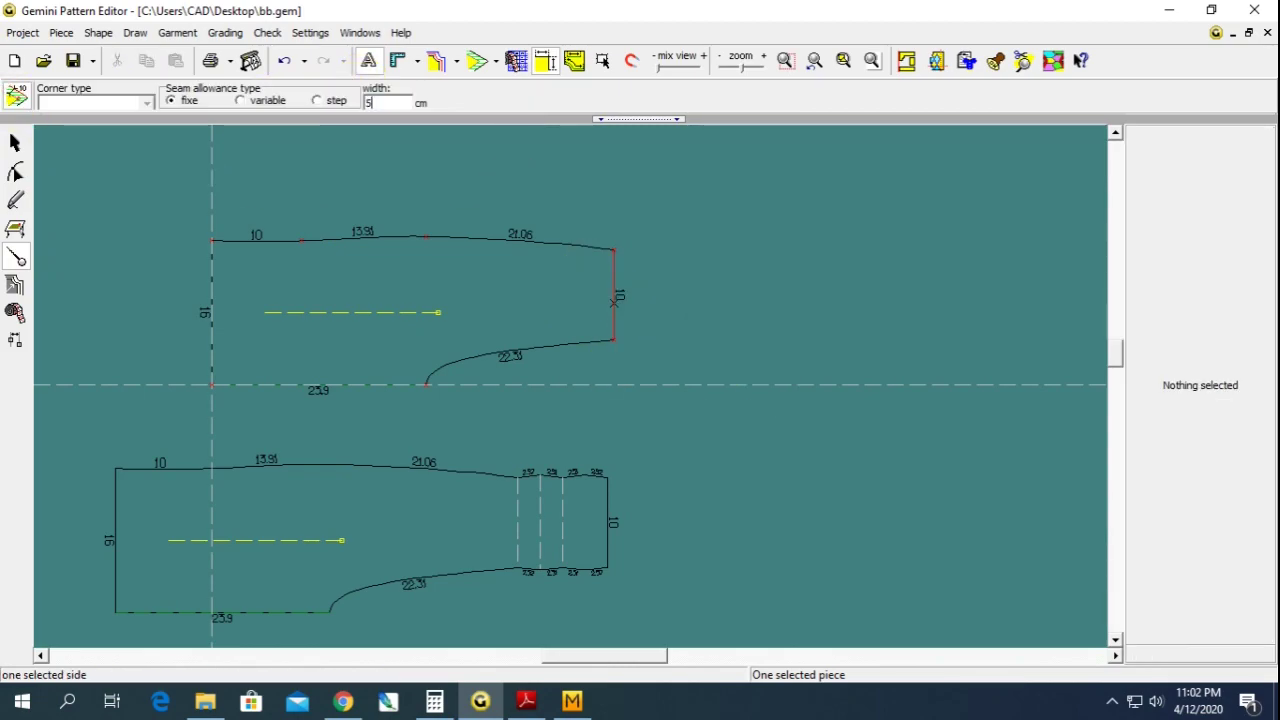
click(386, 309)
click(14, 143)
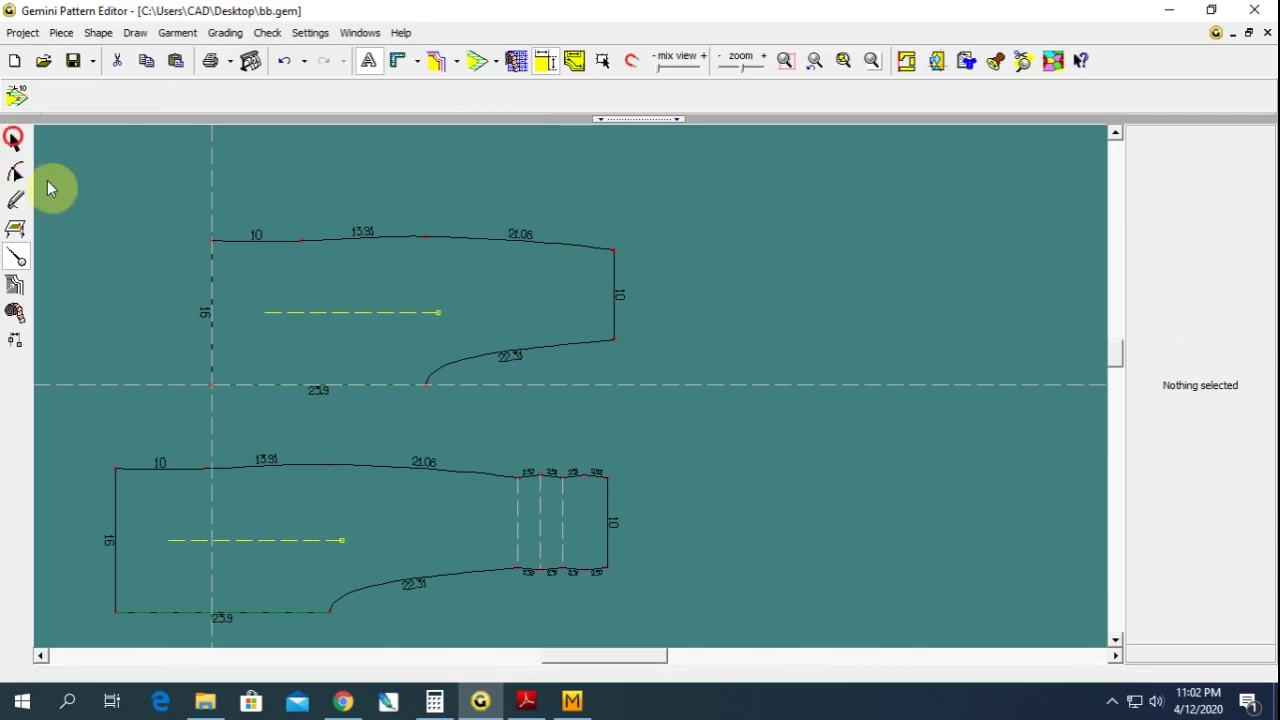
- Set the upper piece's top-right seam corner to the Next Symmetry corner type
click(396, 366)
click(478, 62)
click(502, 282)
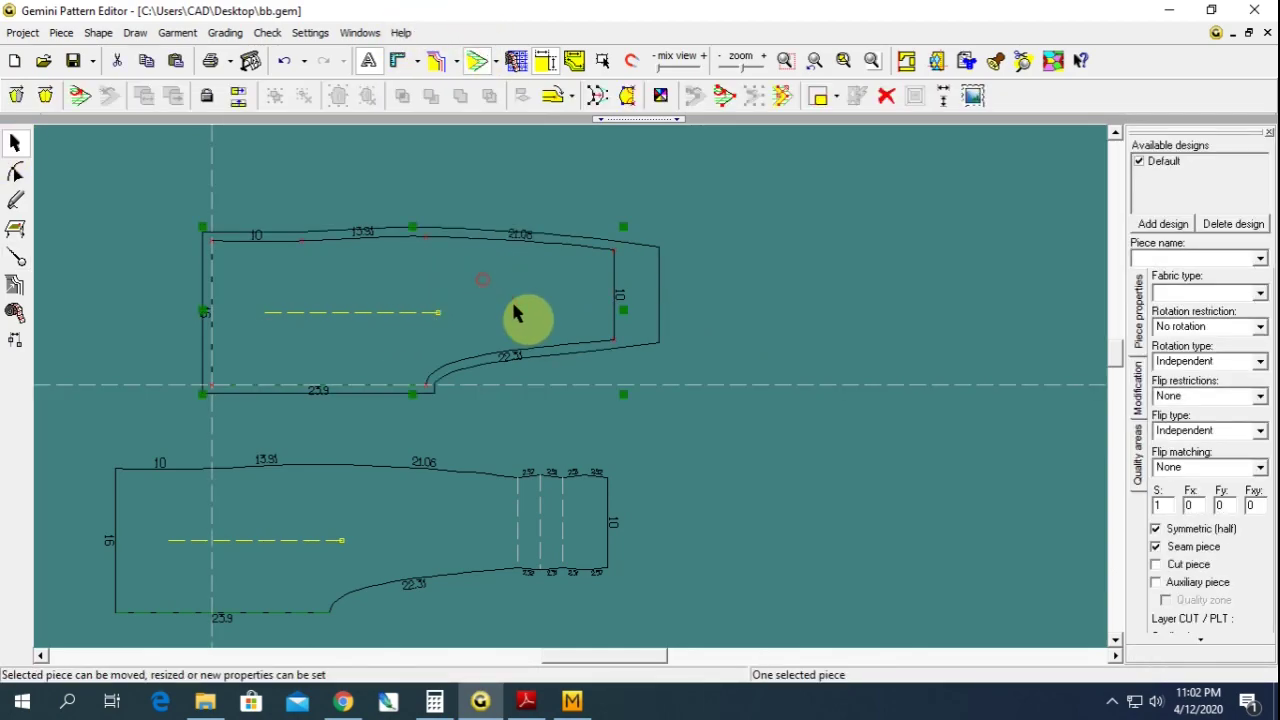
click(15, 262)
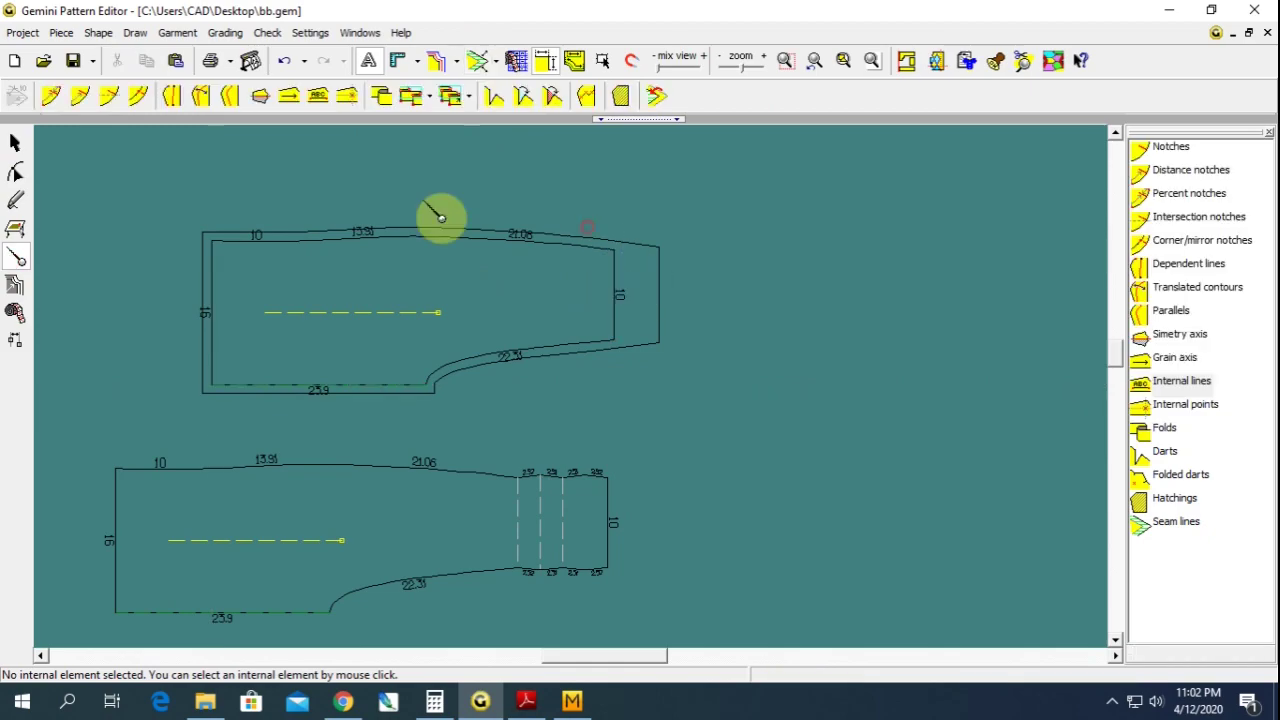
click(370, 313)
click(15, 93)
click(614, 247)
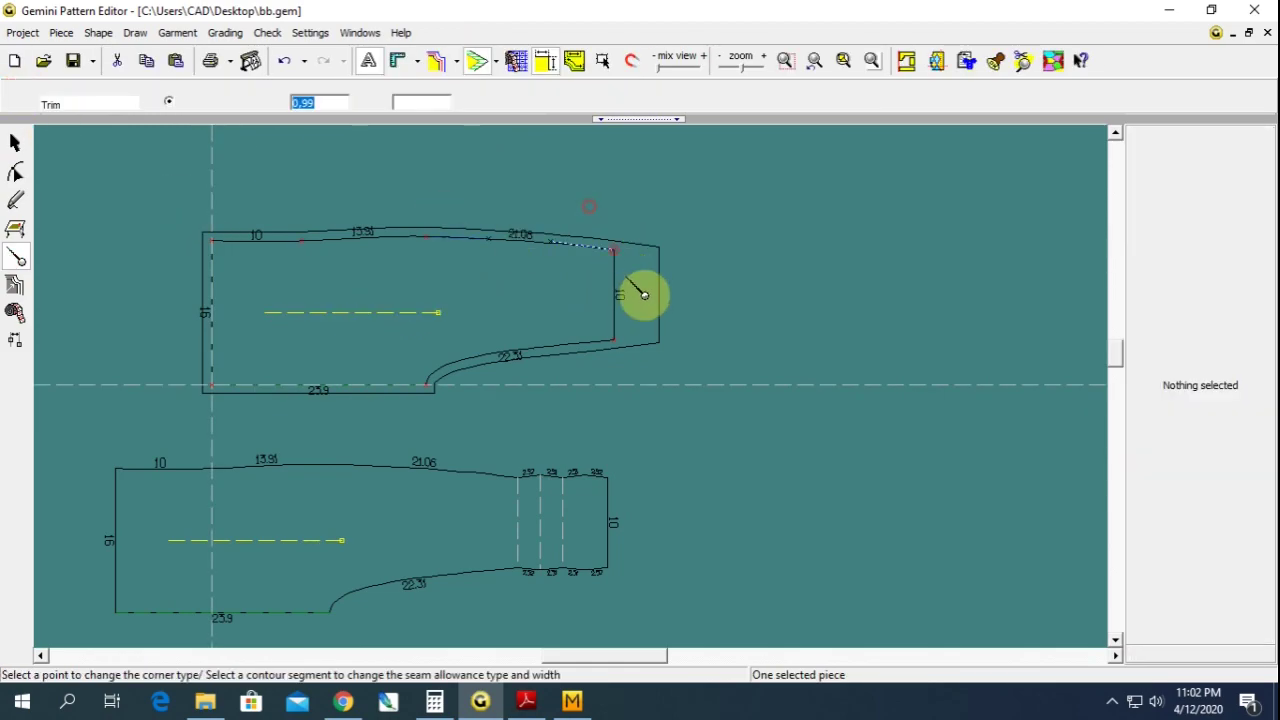
click(62, 103)
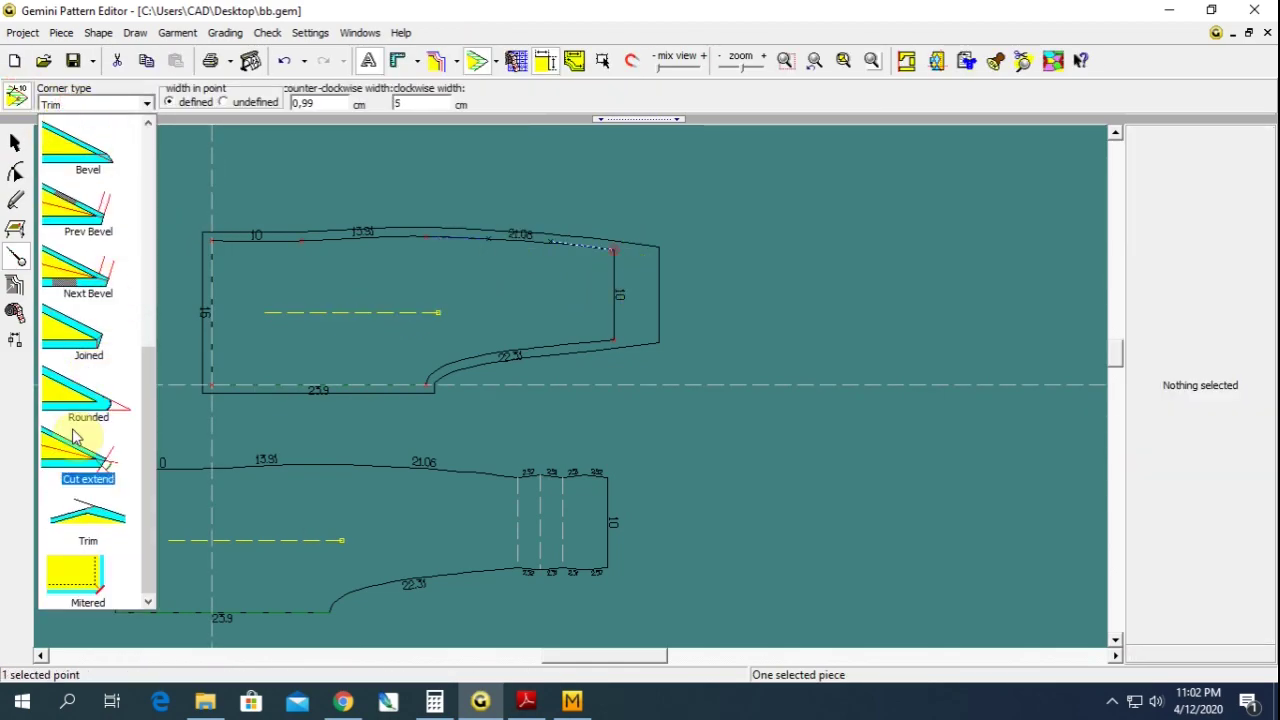
scroll(70, 237, up, 1)
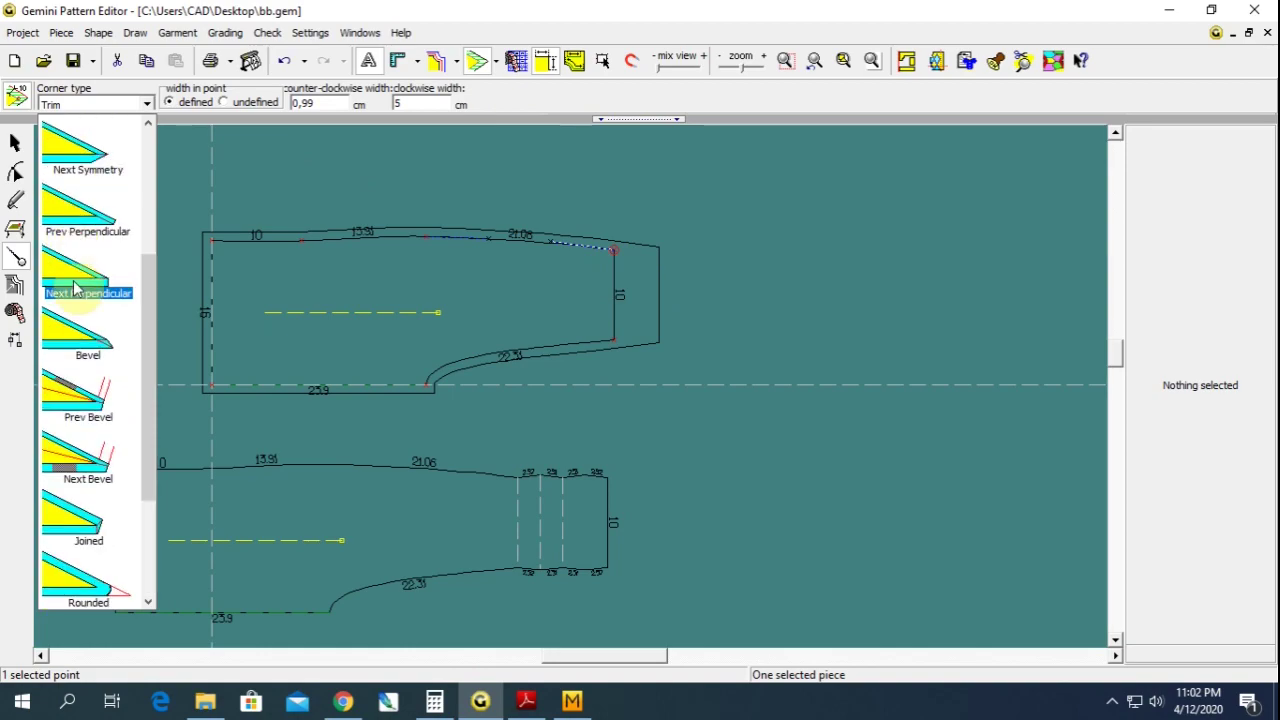
click(65, 155)
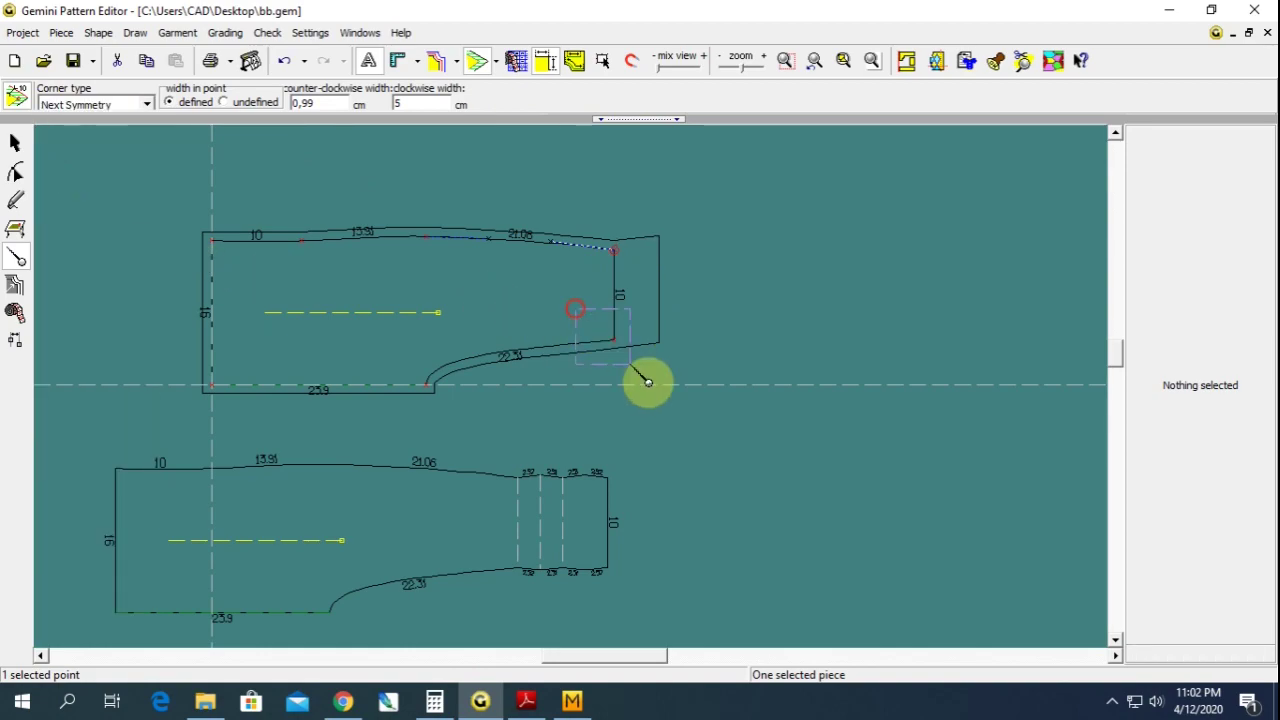
- Set the upper piece's lower-right seam corner to Next Symmetry as well
click(614, 340)
click(96, 100)
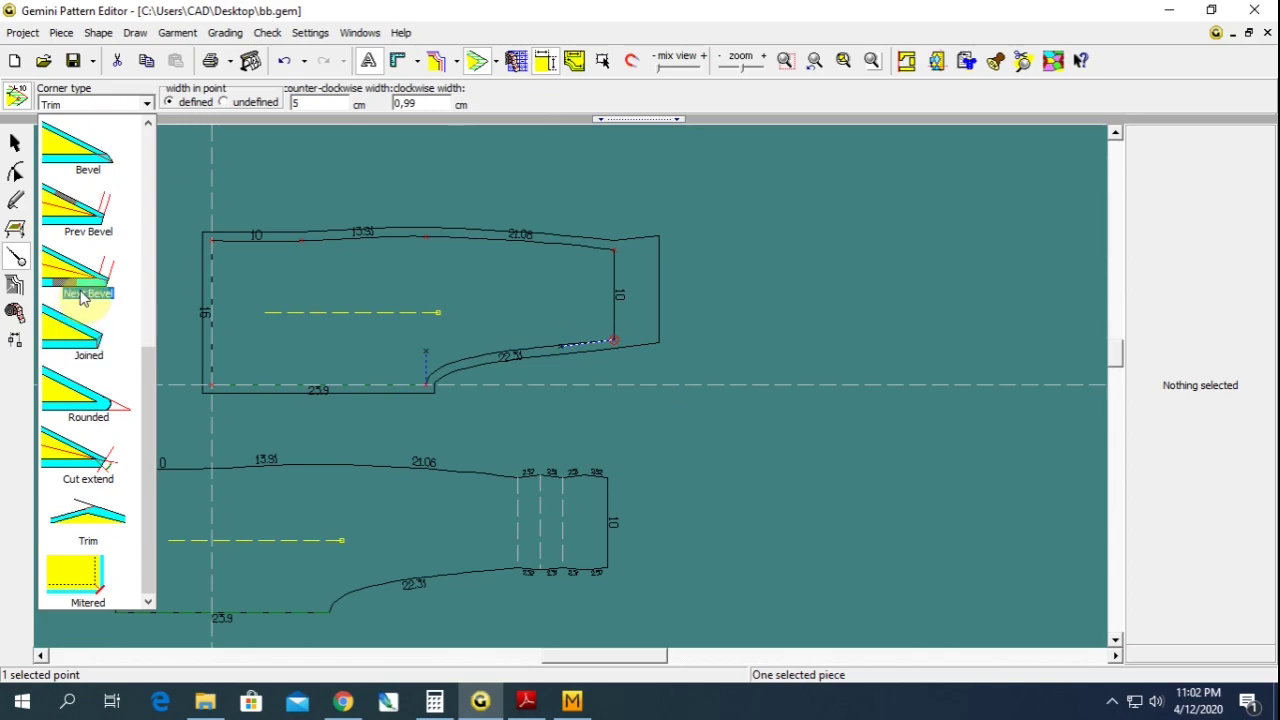
scroll(83, 297, up, 1)
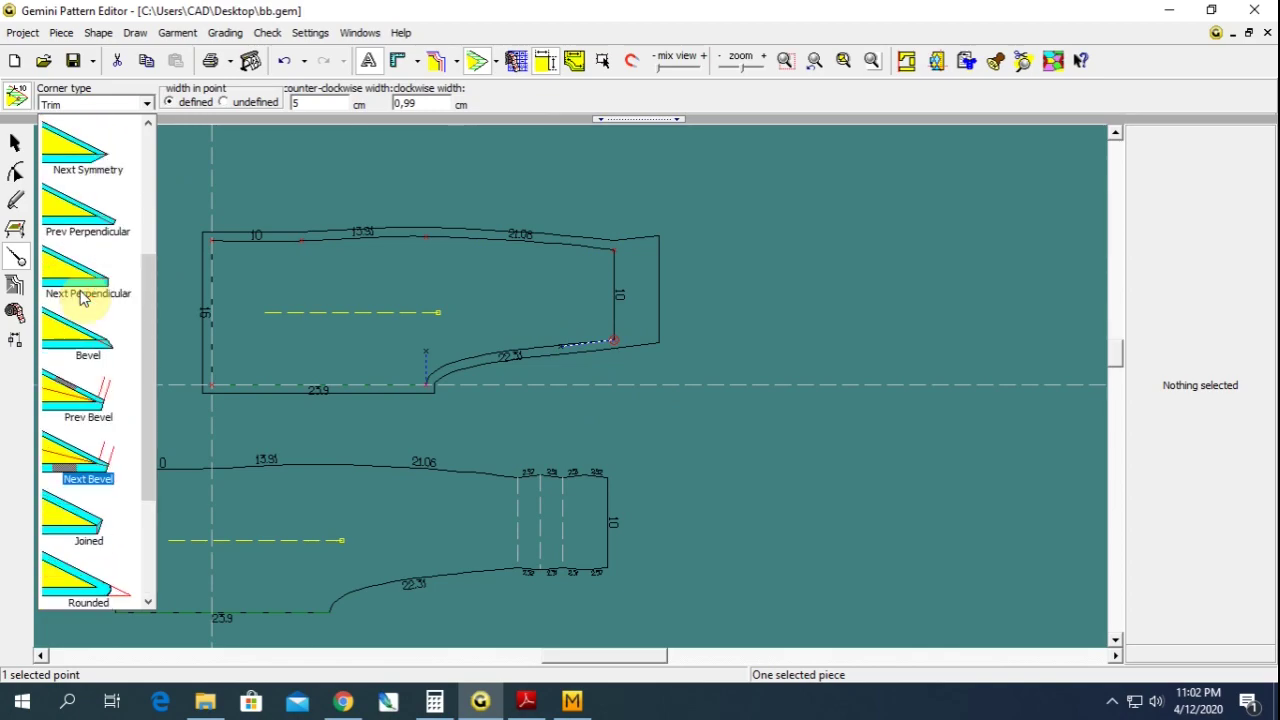
click(83, 293)
click(80, 225)
click(85, 295)
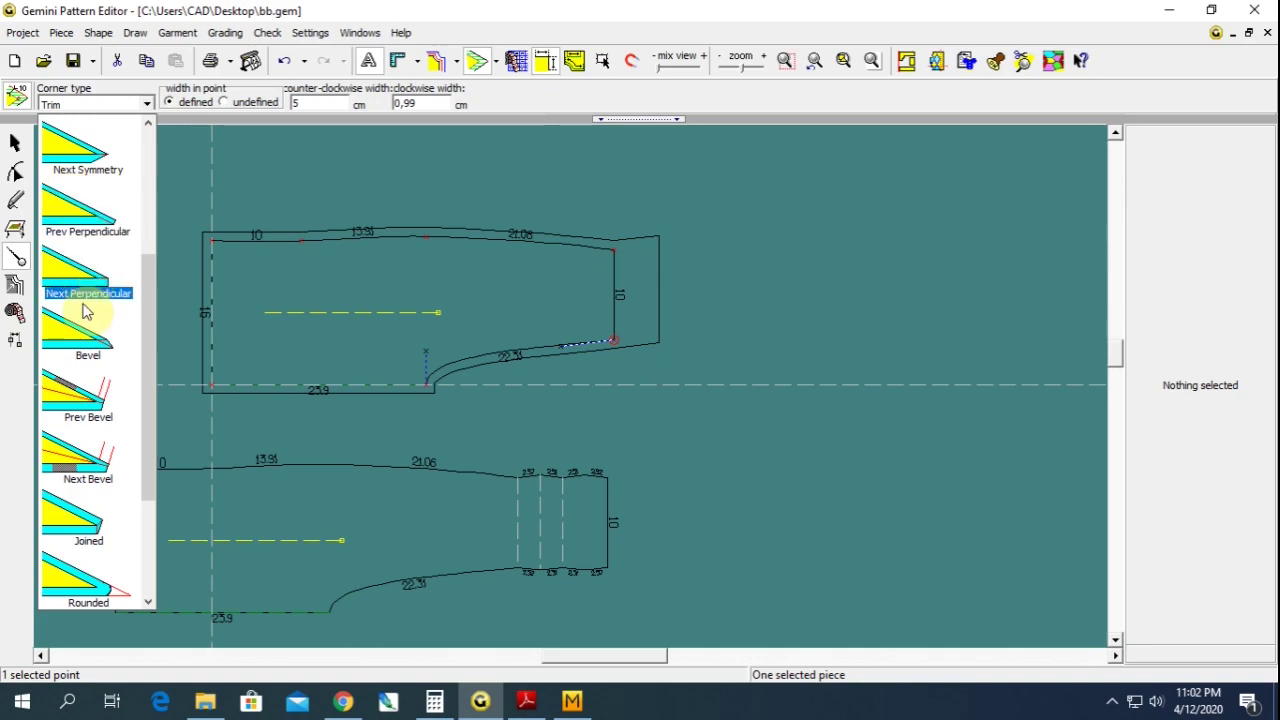
click(85, 311)
scroll(82, 337, up, 1)
click(82, 337)
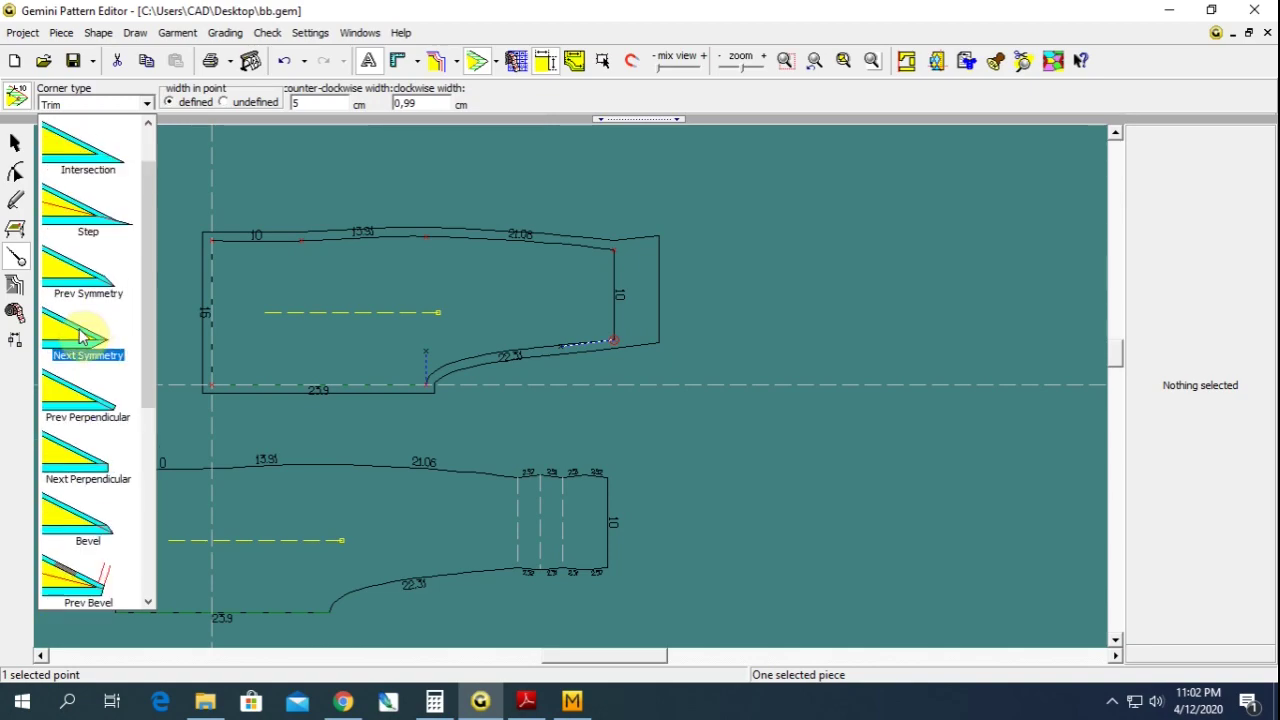
click(82, 337)
click(731, 361)
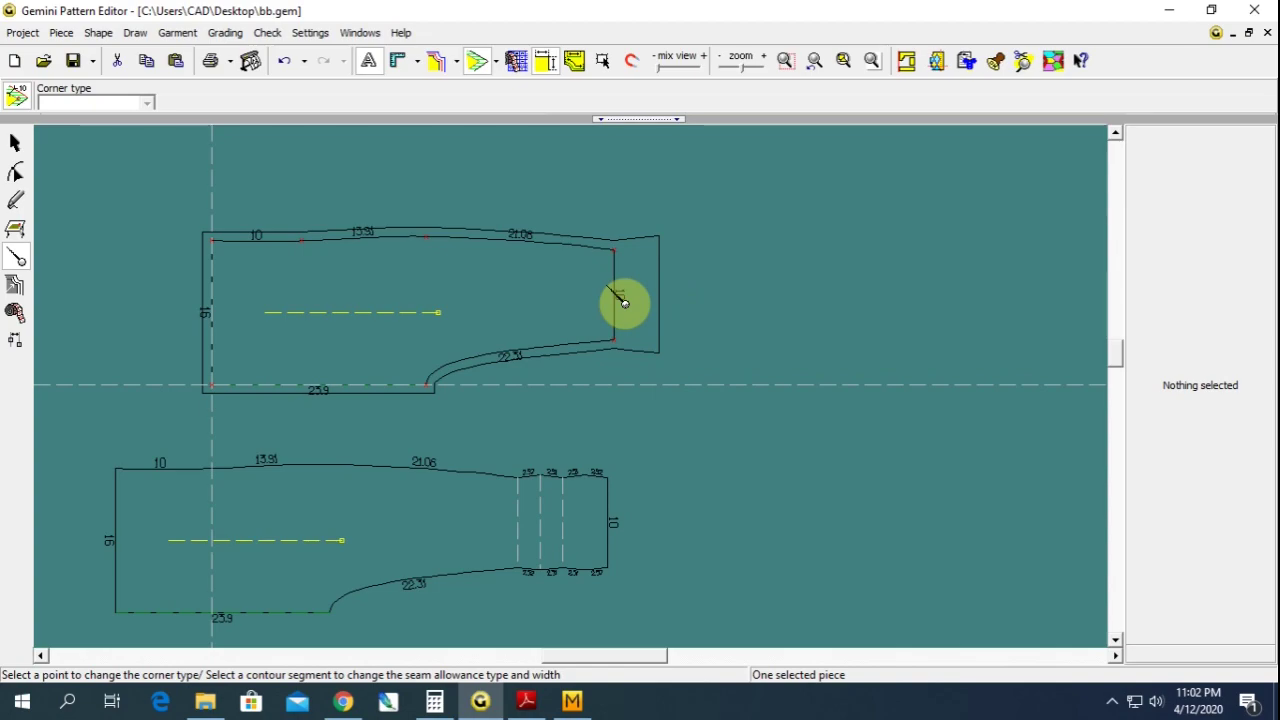
- Zoom out and reposition the upper body piece above the long lower piece
click(18, 142)
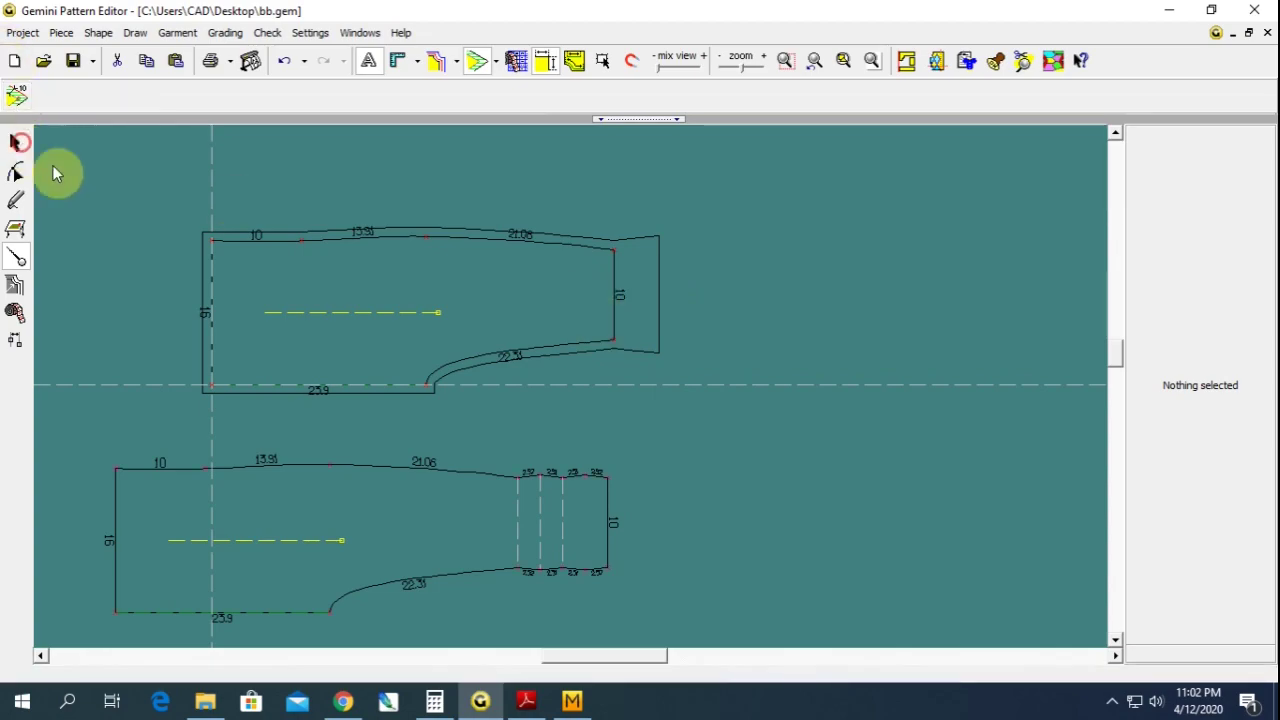
drag(467, 325, 457, 292)
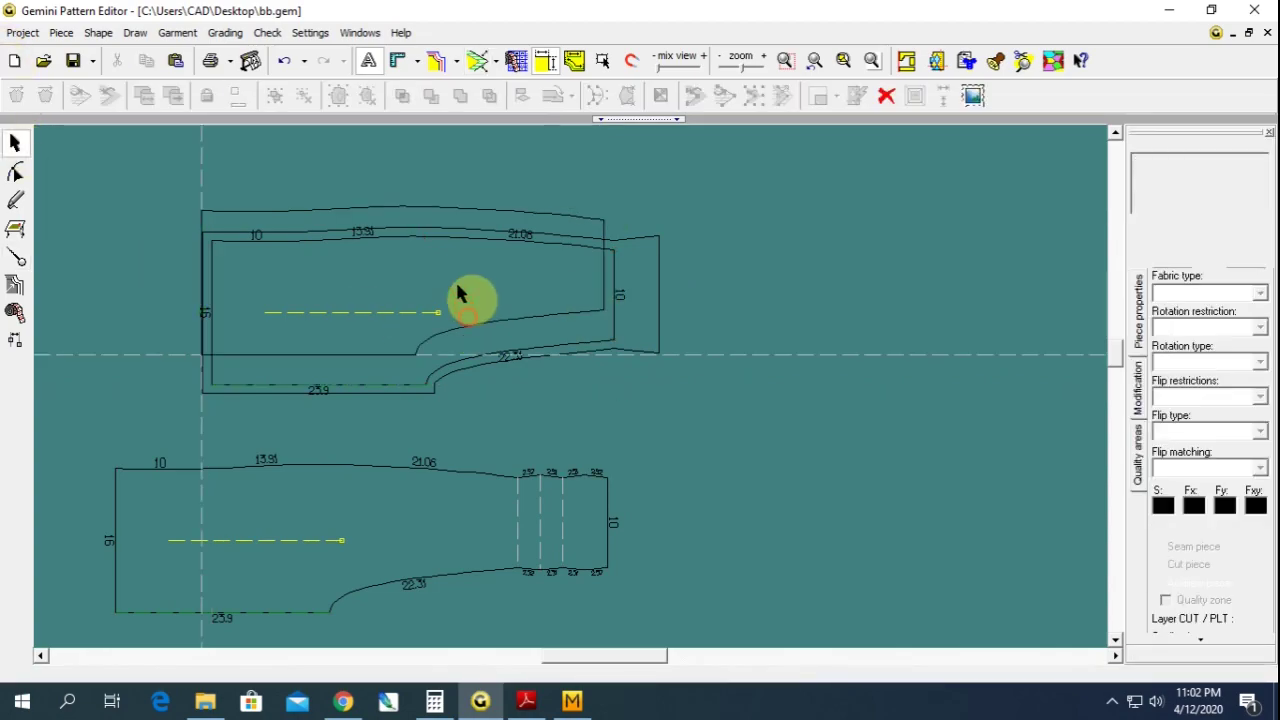
click(588, 506)
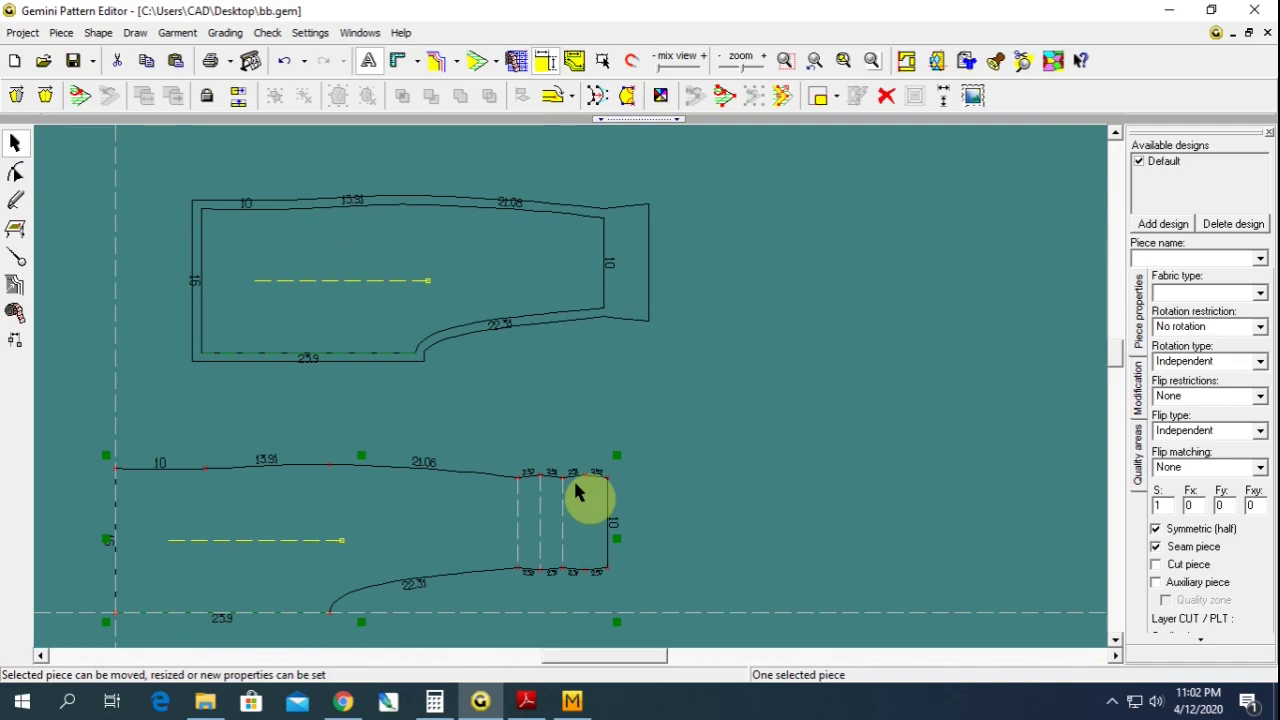
click(376, 284)
key(Delete)
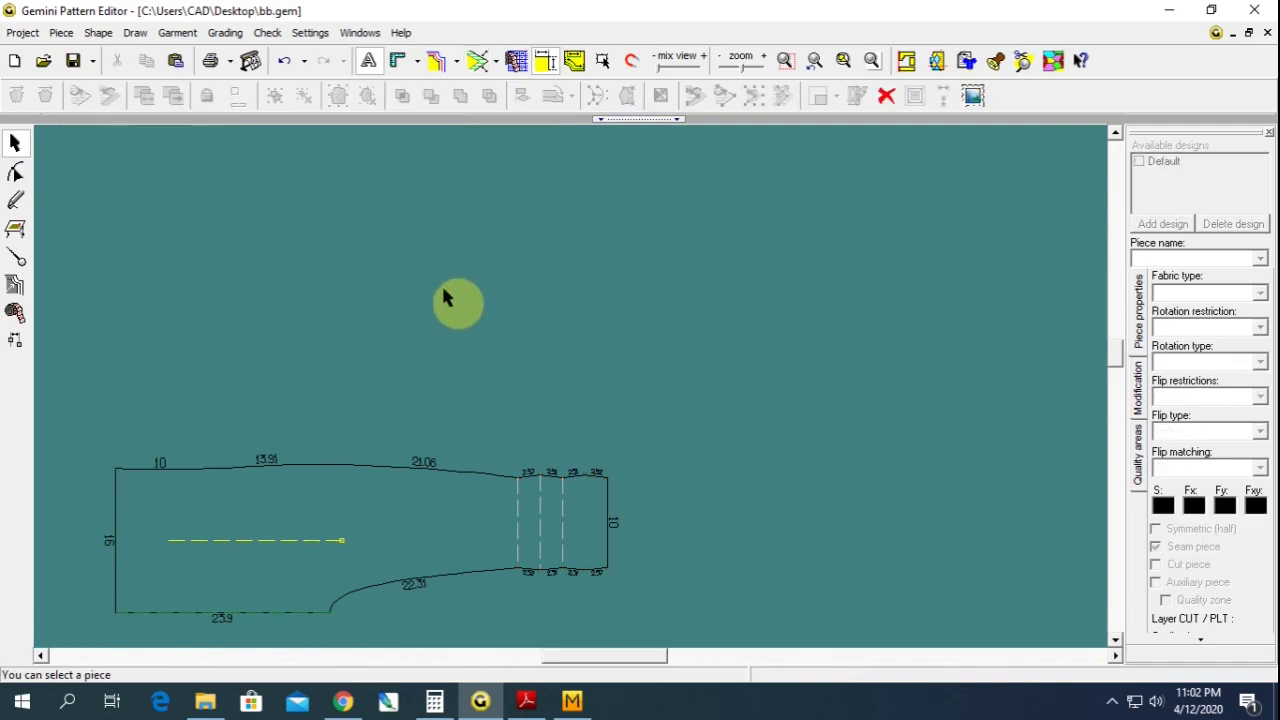
scroll(523, 400, down, 2)
scroll(471, 580, down, 2)
scroll(563, 302, up, 1)
drag(563, 302, 619, 329)
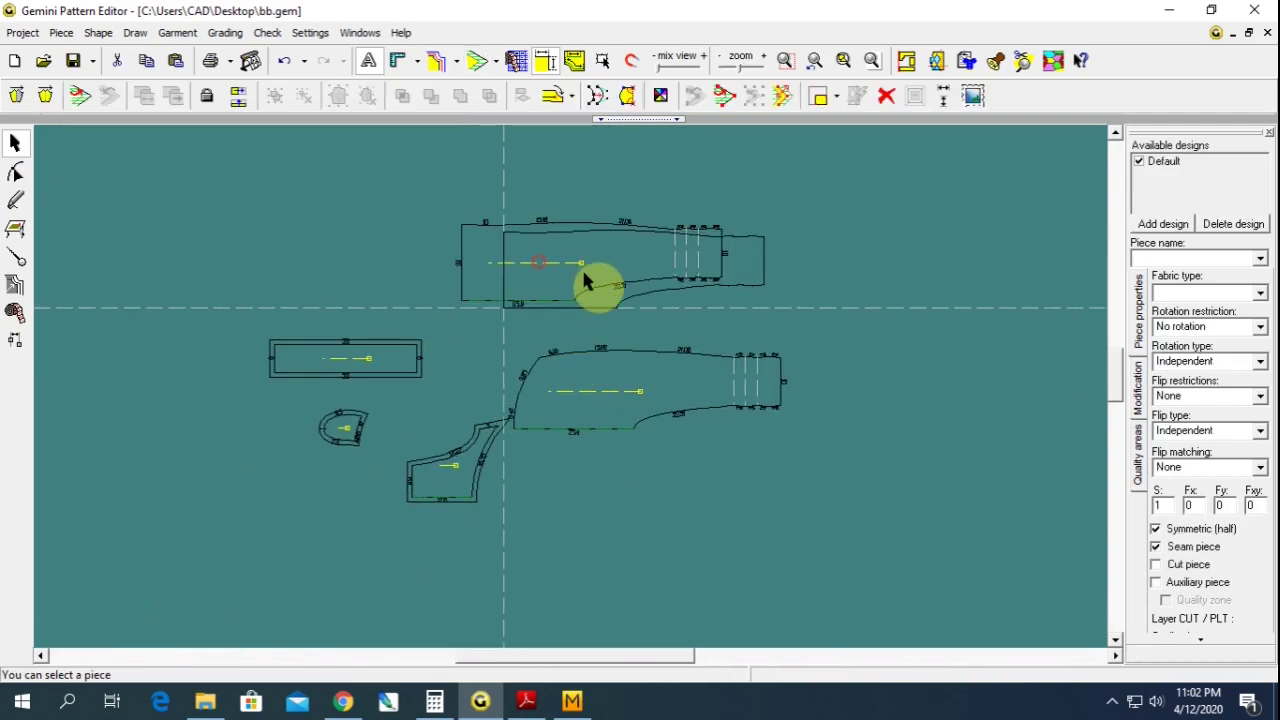
click(640, 408)
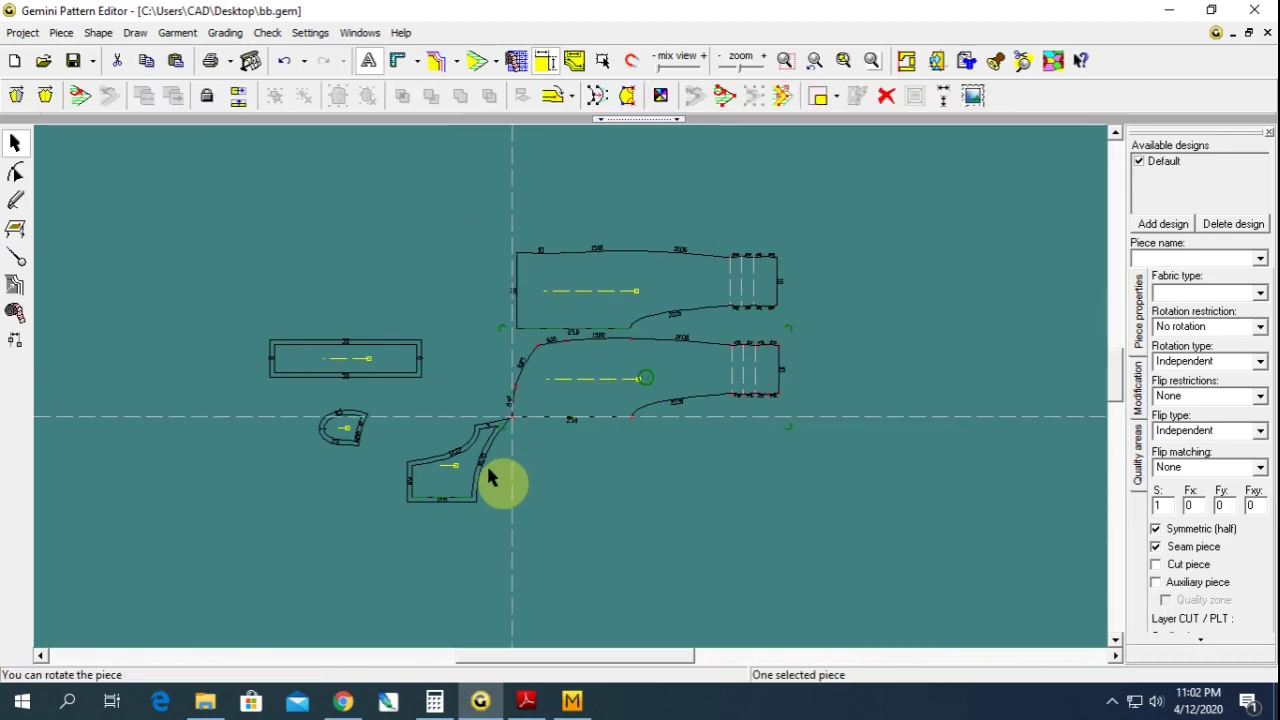
- Move the pocket, rectangle and lower large piece into a compact, non-overlapping group
drag(492, 474, 497, 394)
click(530, 457)
scroll(583, 394, up, 1)
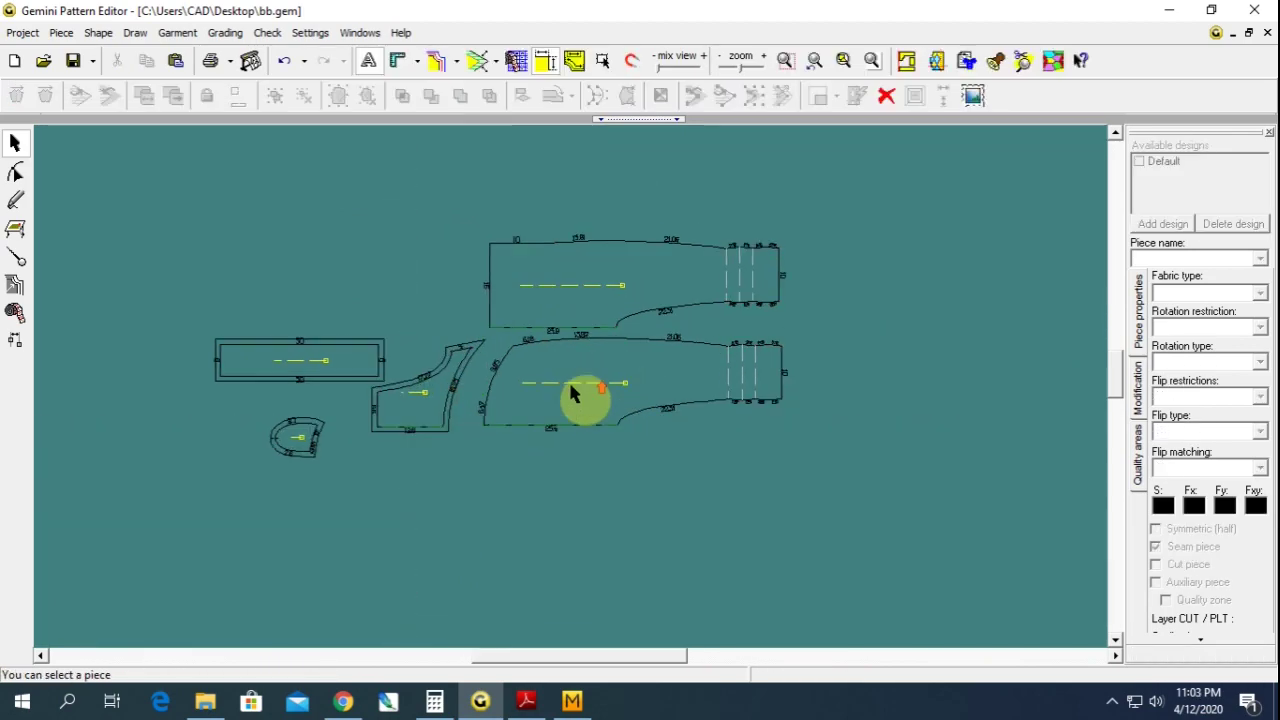
click(552, 314)
click(645, 483)
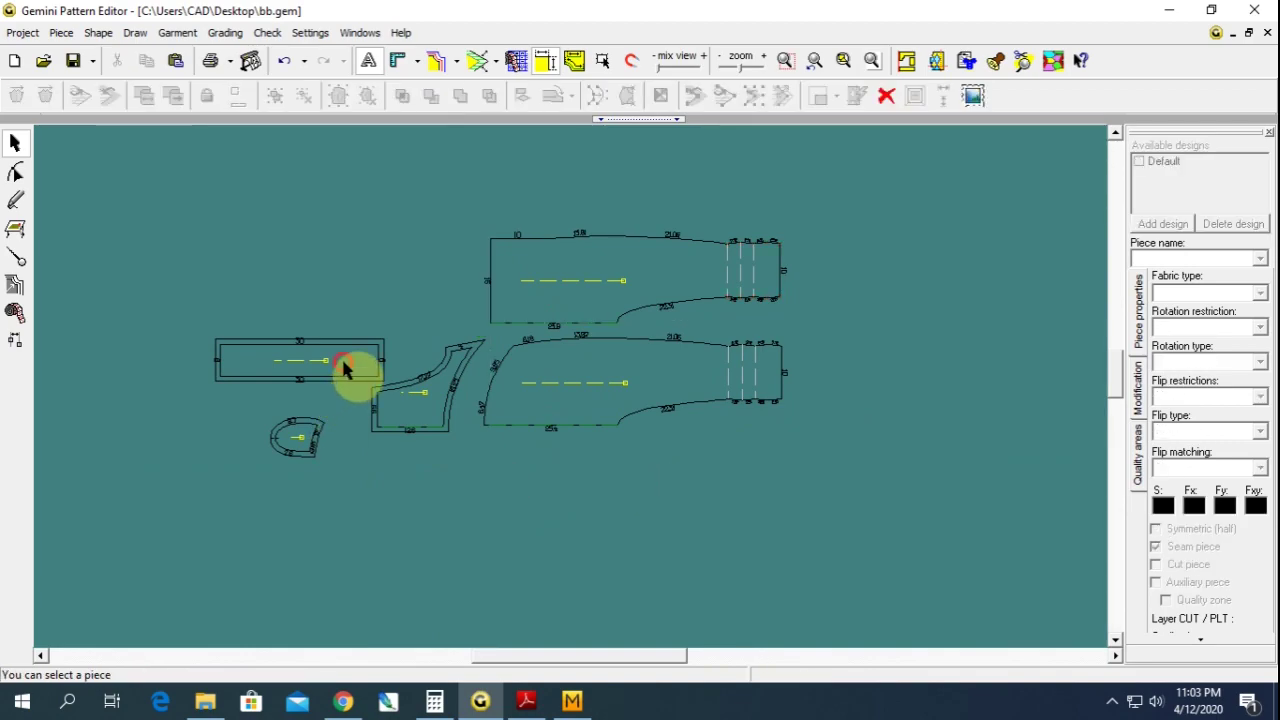
drag(343, 366, 364, 334)
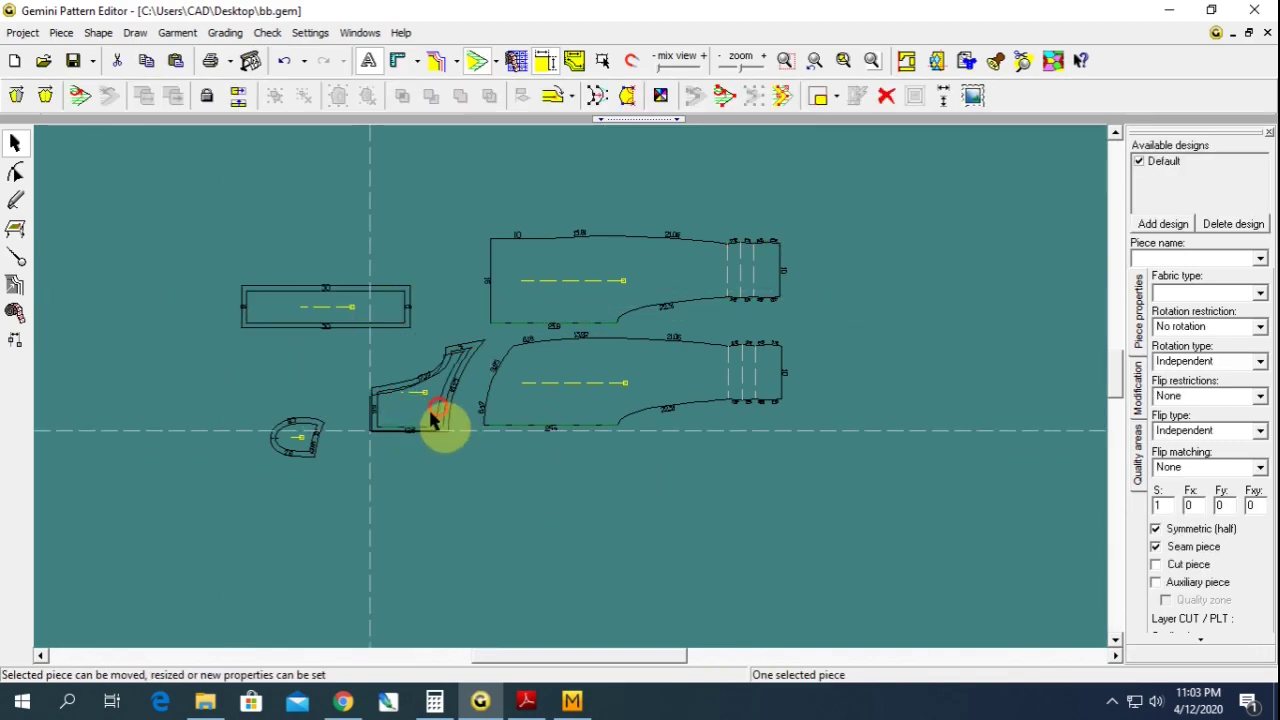
drag(434, 421, 396, 466)
click(459, 489)
drag(572, 416, 530, 454)
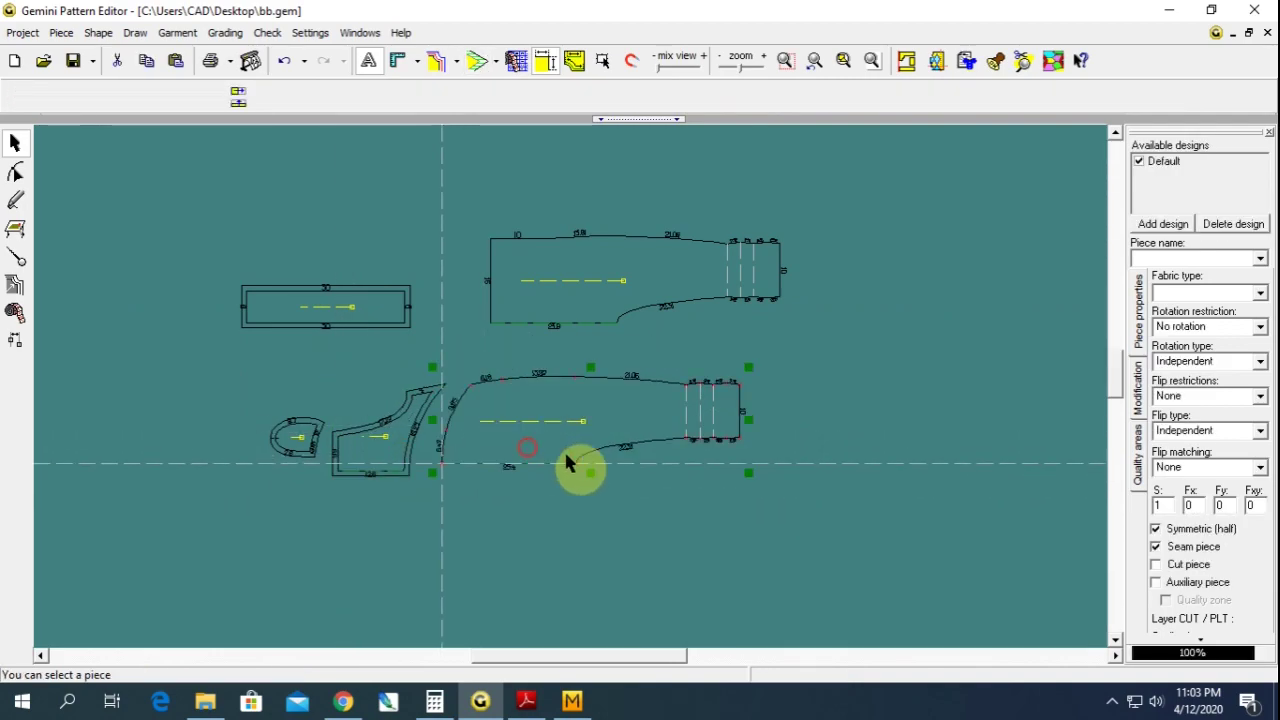
click(437, 429)
- Zoom in and apply Prev Bevel to the angled piece's pointed seam corner
scroll(586, 394, up, 2)
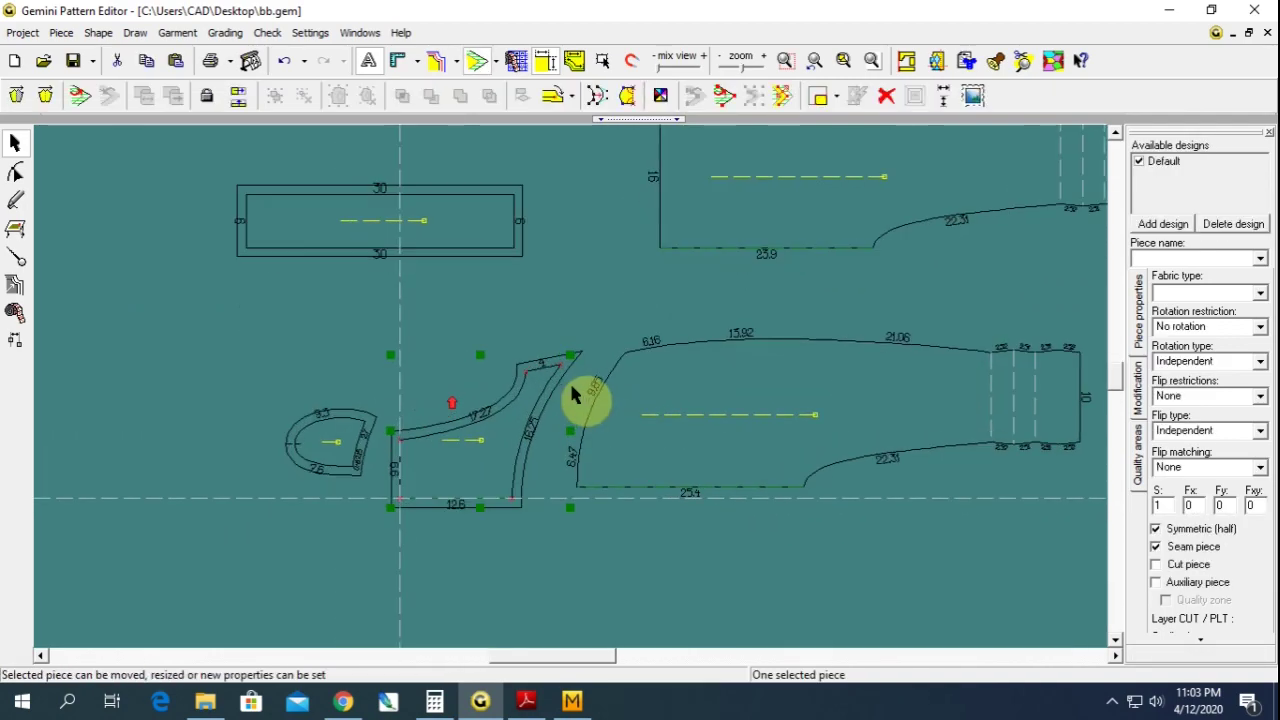
click(586, 394)
scroll(573, 390, up, 2)
scroll(573, 390, up, 1)
click(513, 313)
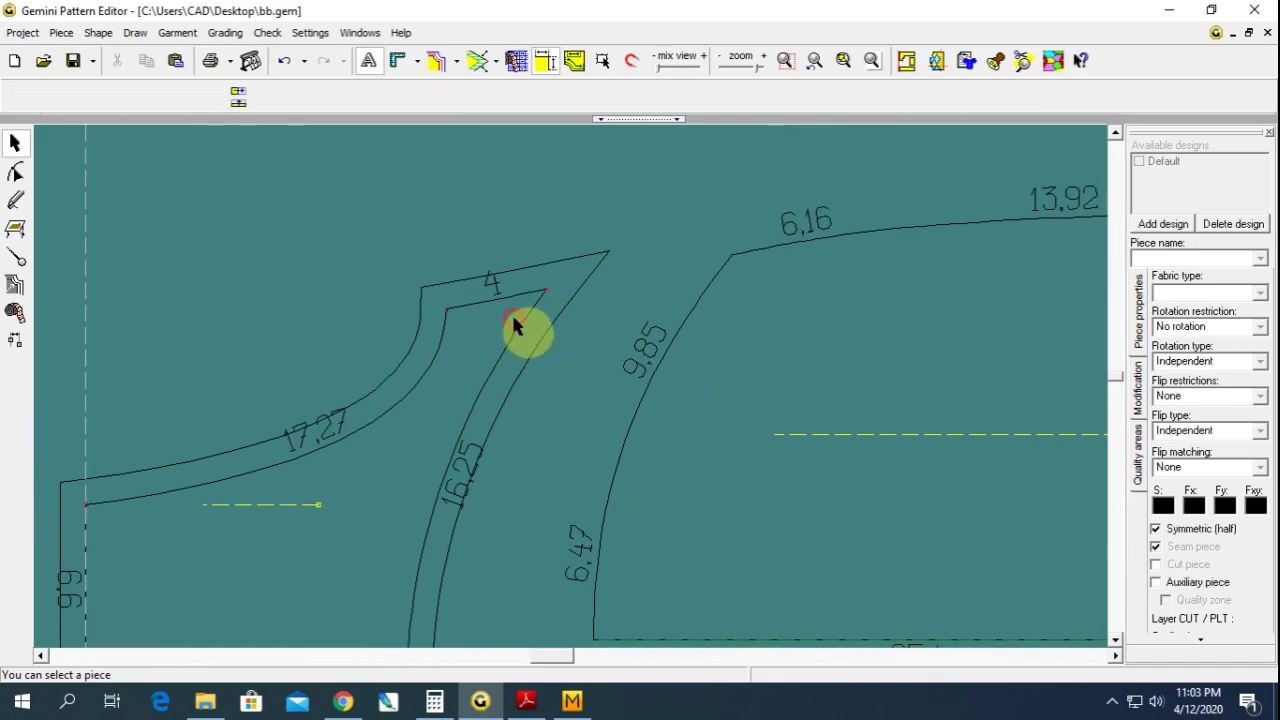
click(591, 271)
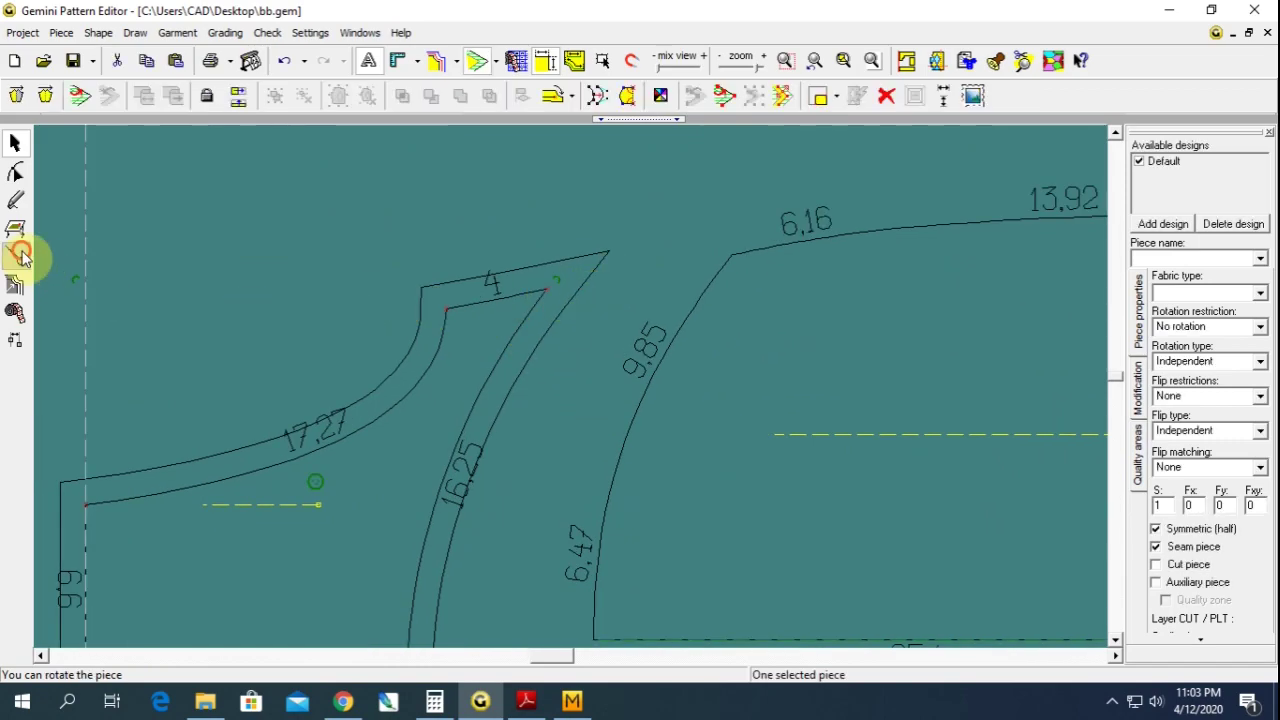
click(16, 255)
click(15, 112)
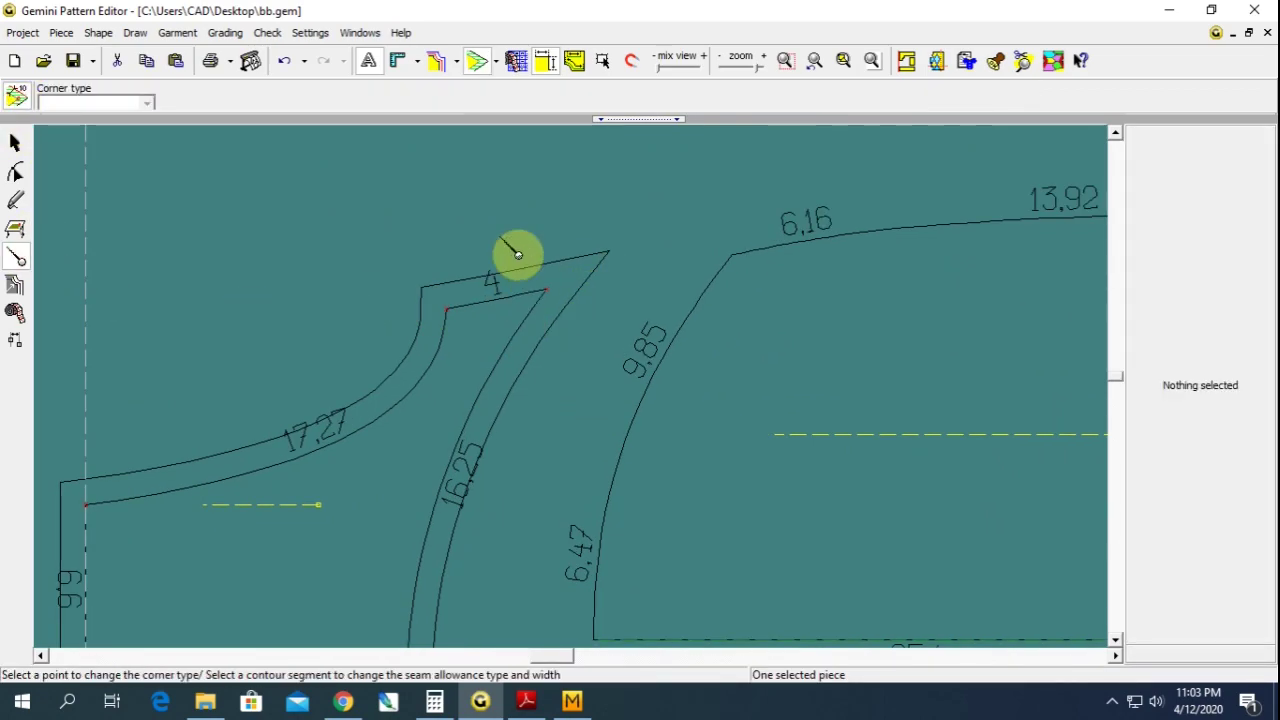
click(546, 290)
click(125, 104)
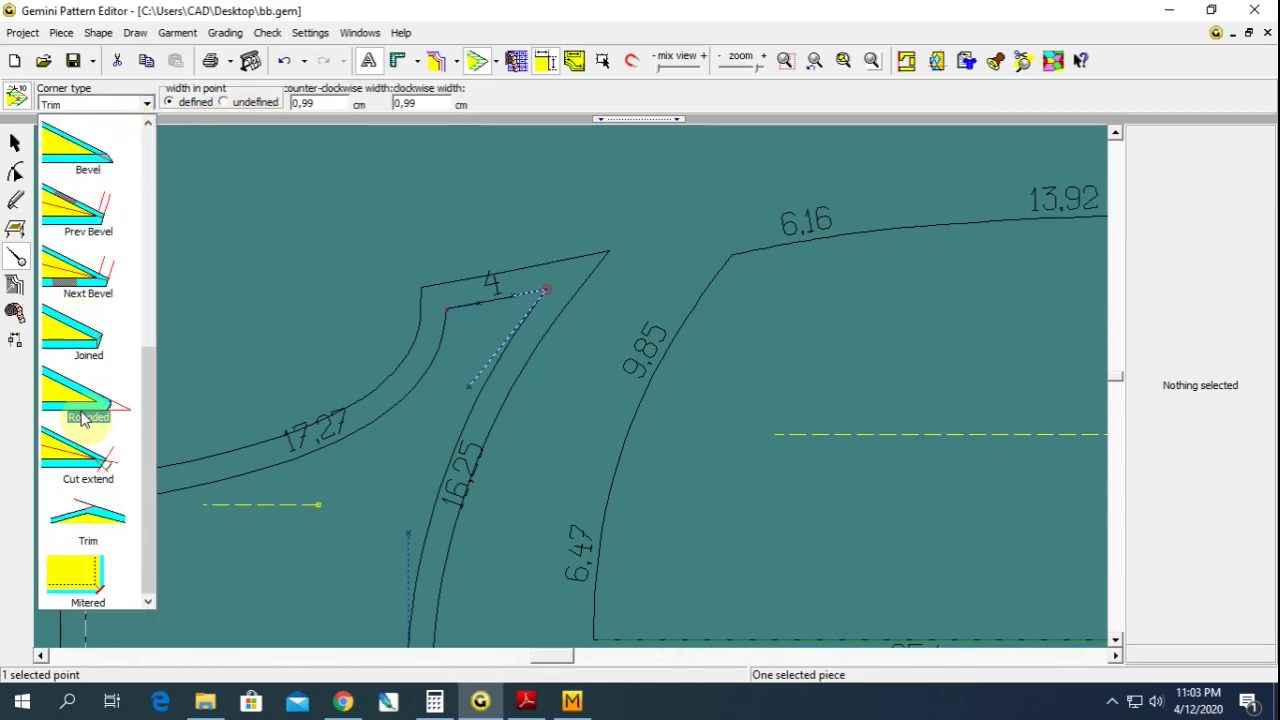
click(90, 225)
- Return to whole-piece selection, zoom out and select the top body piece
click(14, 142)
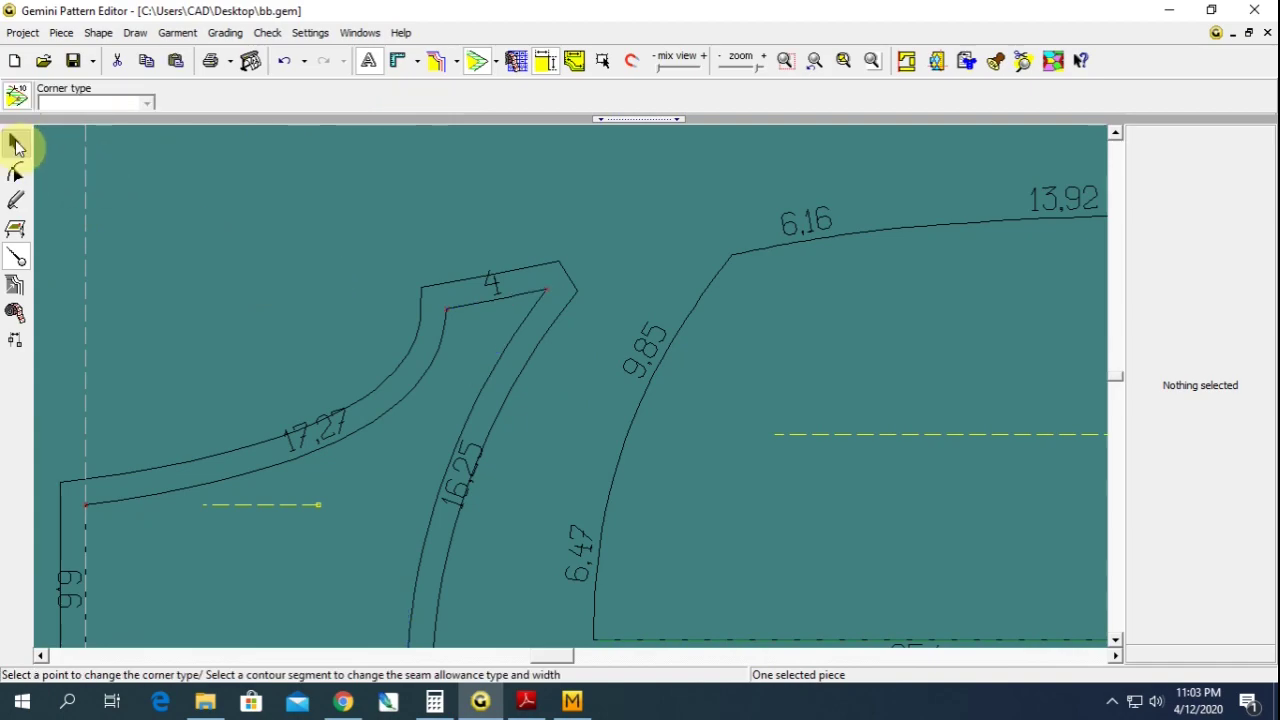
click(400, 346)
click(452, 373)
click(424, 336)
click(430, 308)
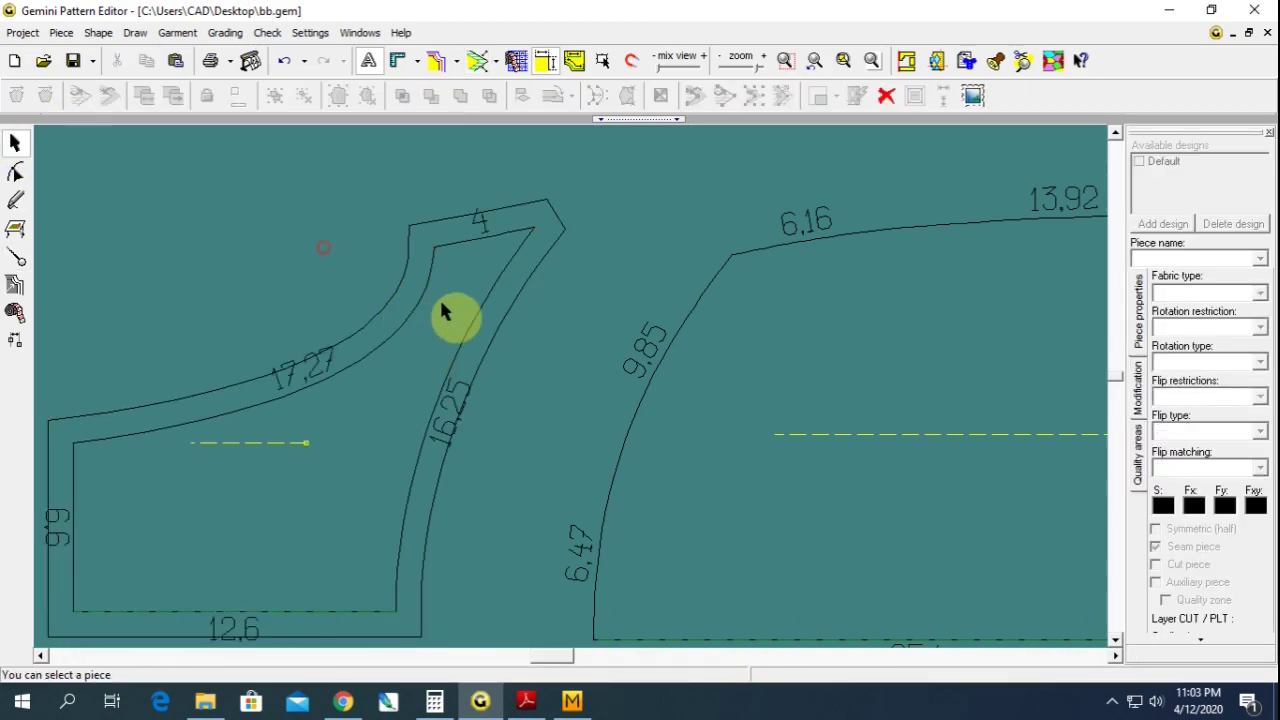
scroll(500, 345, down, 2)
scroll(560, 385, down, 2)
scroll(560, 415, down, 1)
click(643, 449)
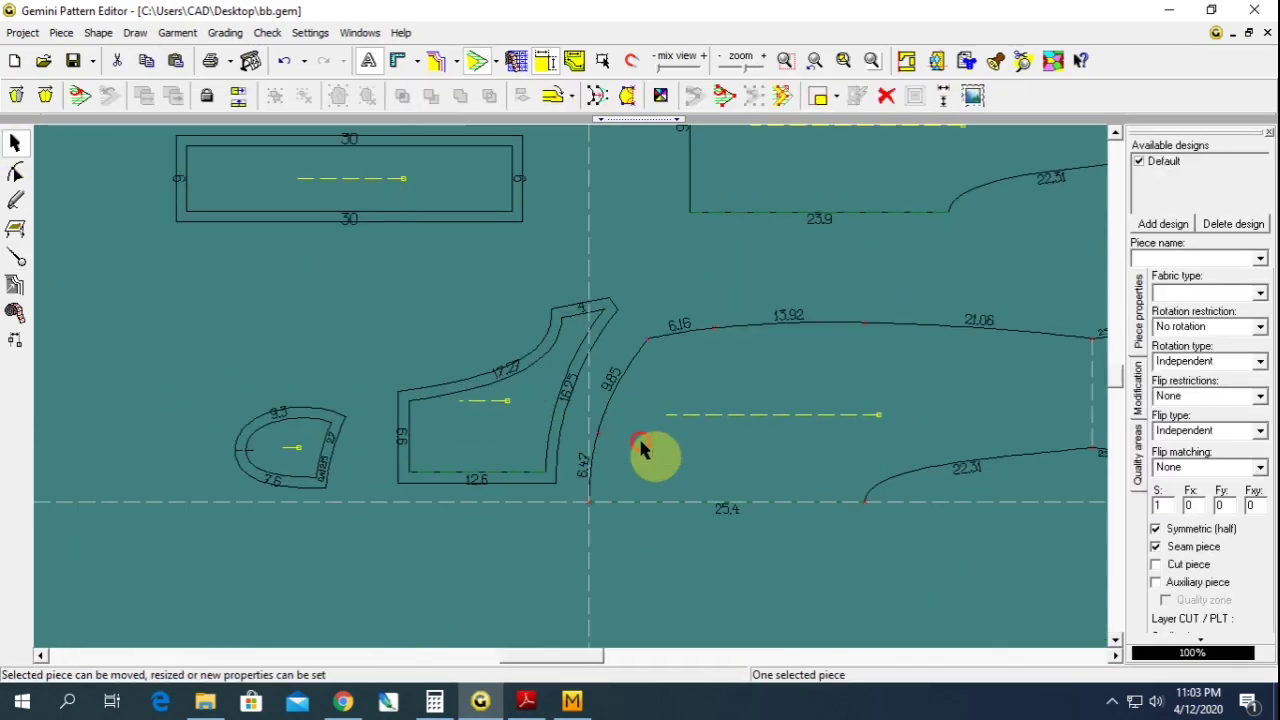
scroll(643, 395, down, 2)
scroll(680, 401, down, 1)
click(698, 285)
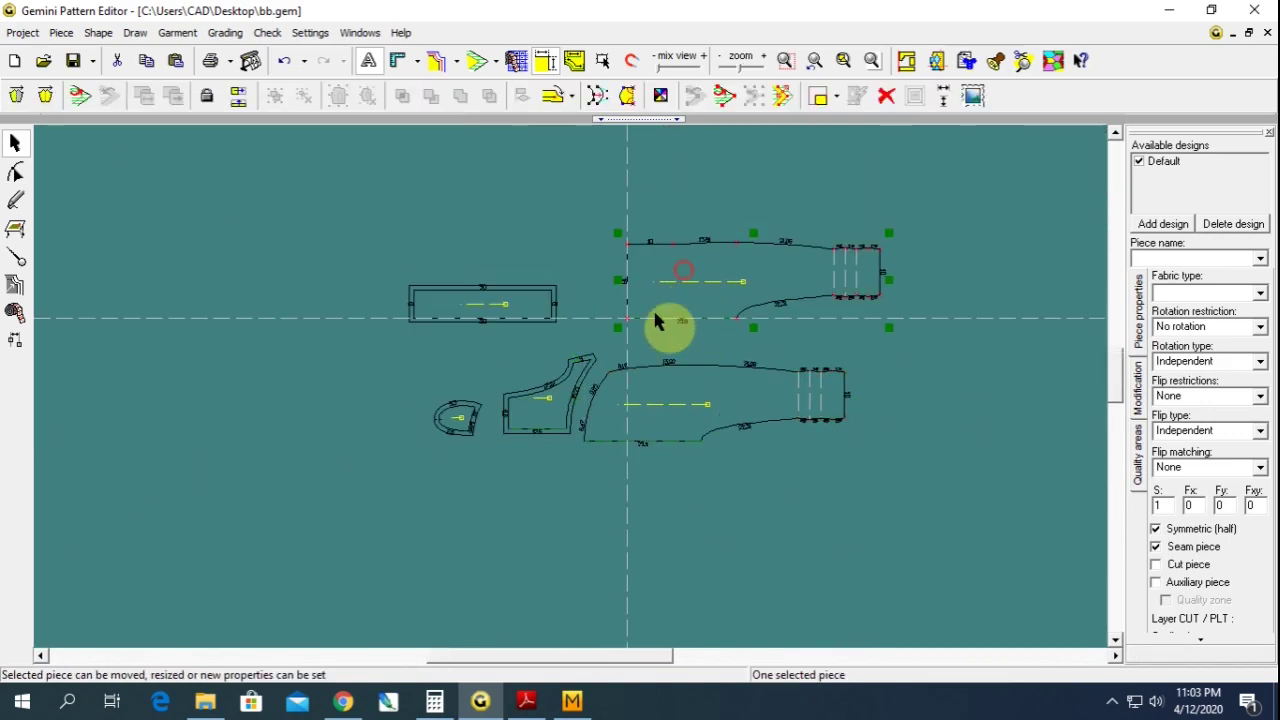
- Name the rectangle piece s-bld with fabric type SAL and Fy 1
click(488, 316)
click(1185, 262)
text(s-b)
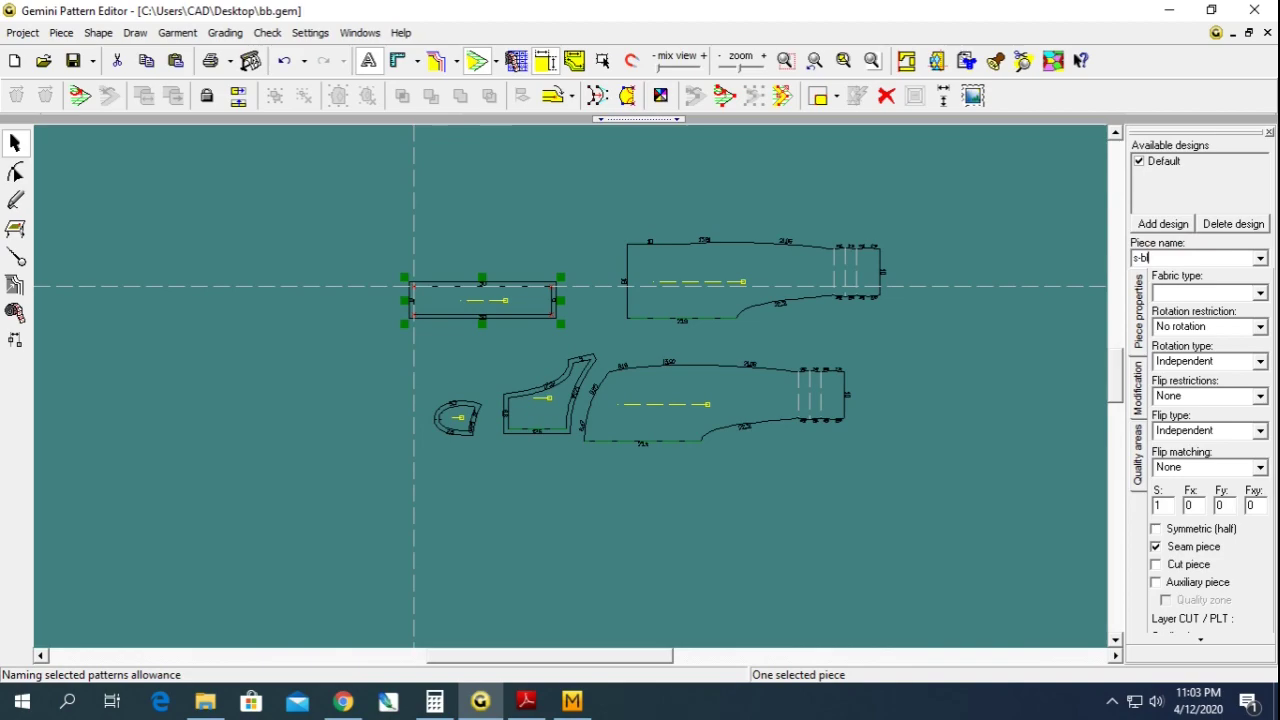
text(d)
key(Return)
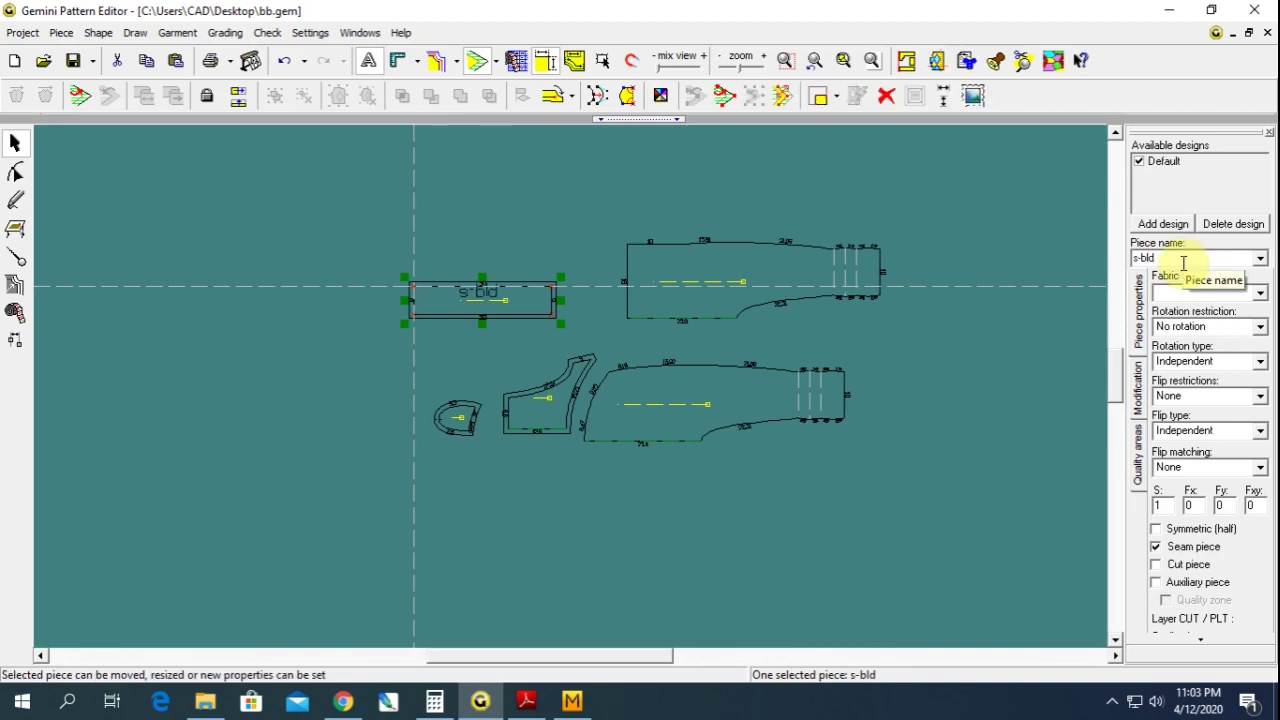
click(1178, 293)
text(SAL)
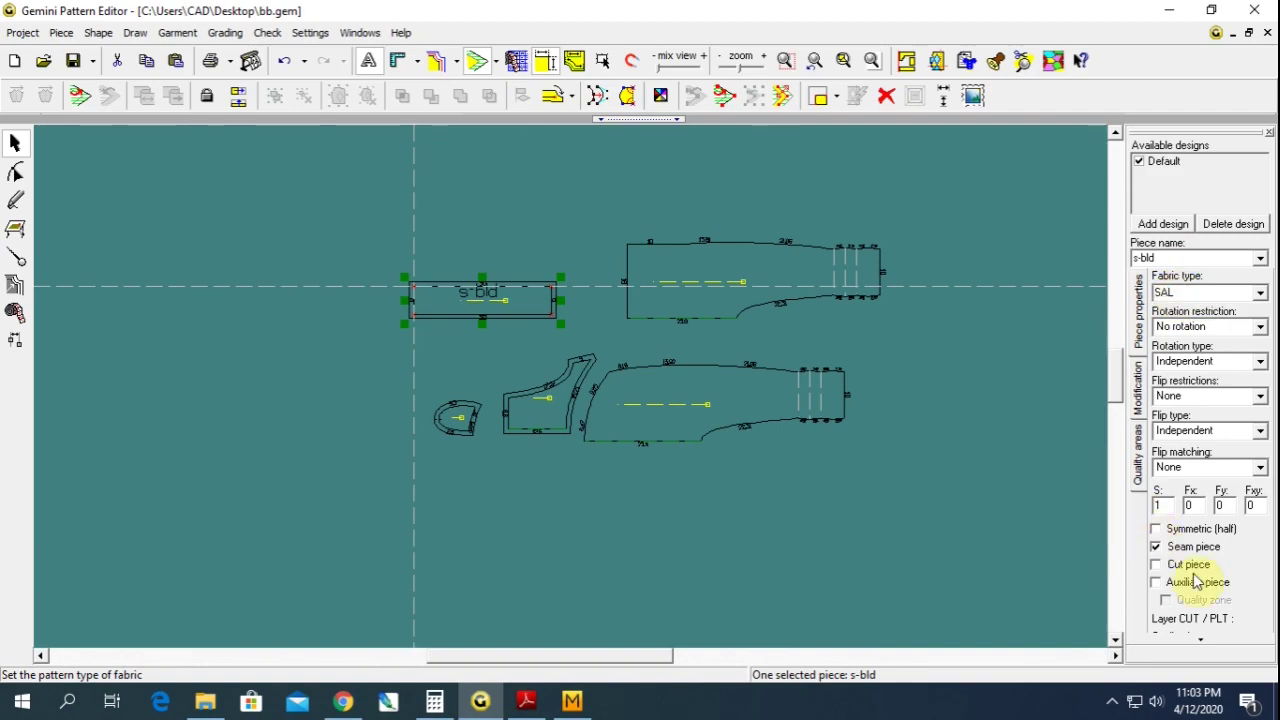
click(1224, 507)
text(1)
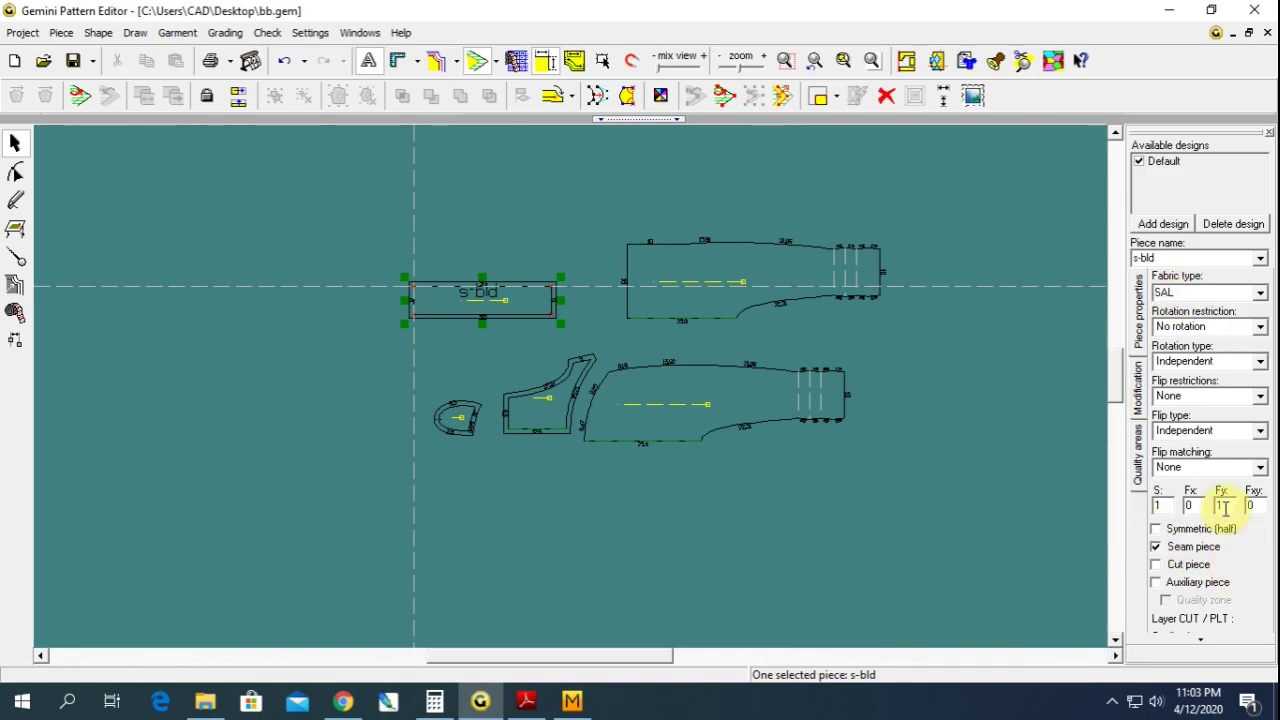
click(670, 284)
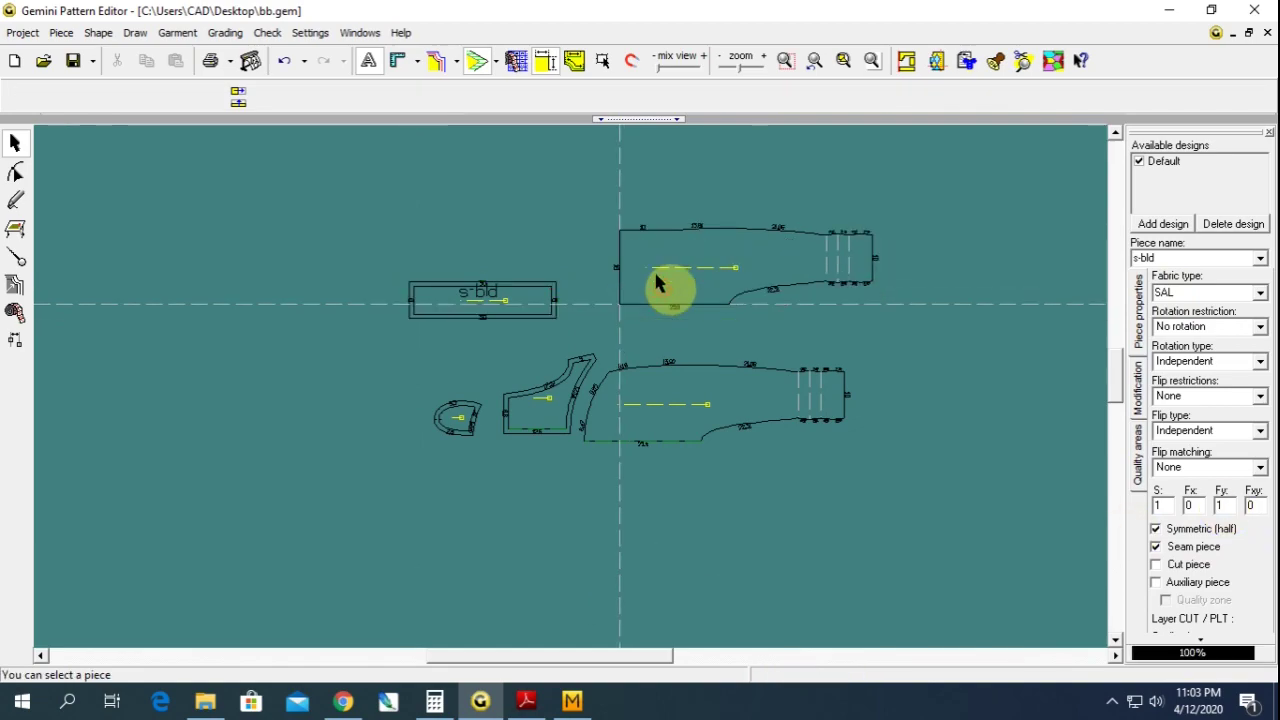
- Name the upper piece BACK and the lower large piece FRONT, with fabric SAL
click(1159, 260)
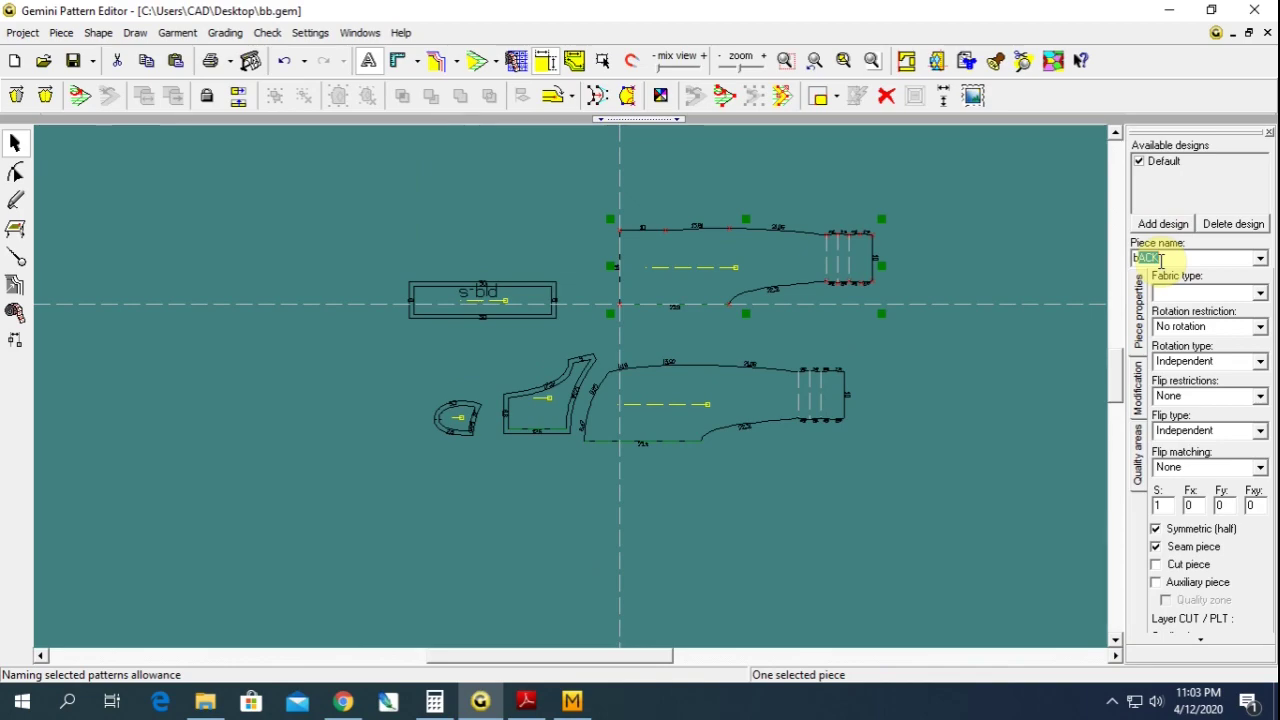
key(Return)
click(1172, 296)
text(SAL)
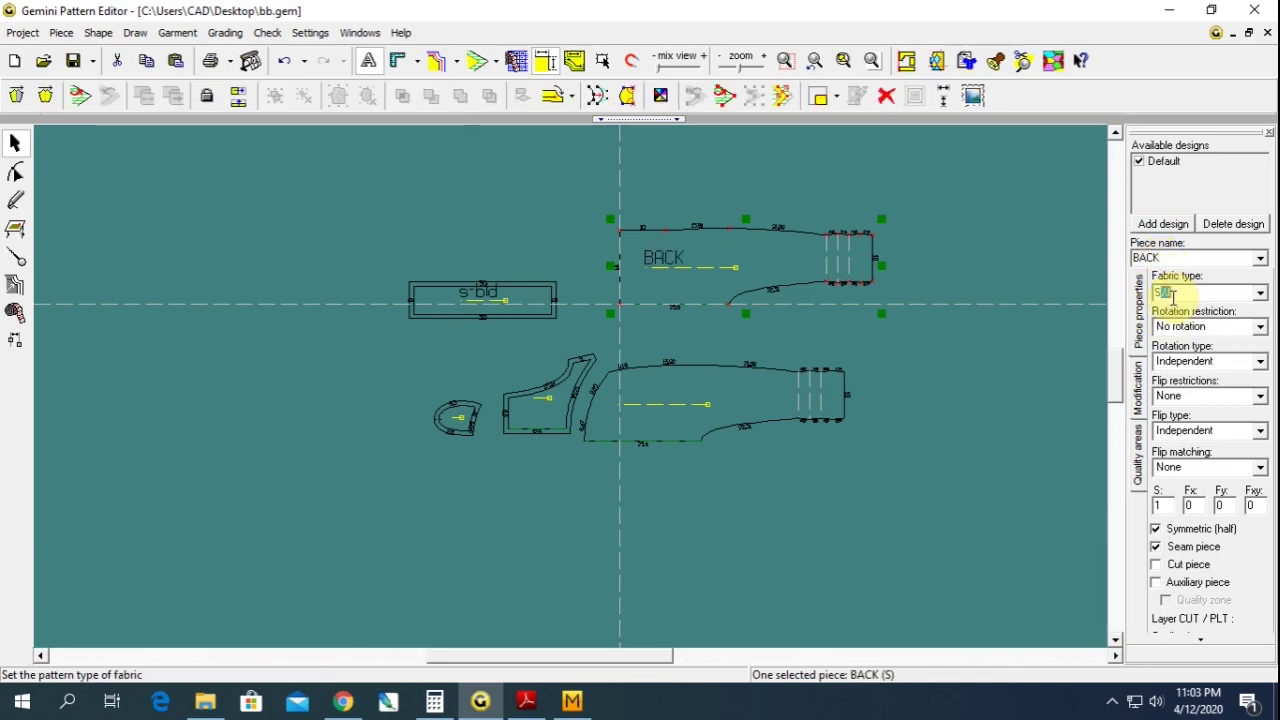
drag(676, 423, 686, 448)
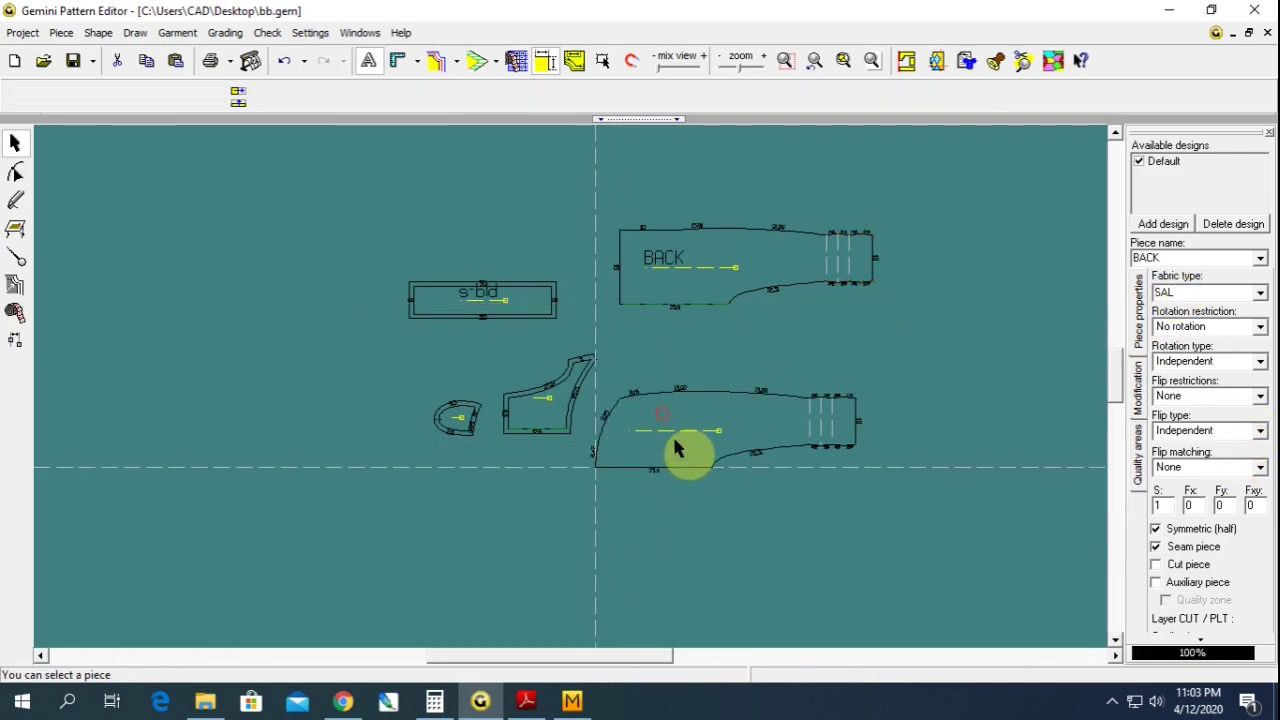
click(1162, 259)
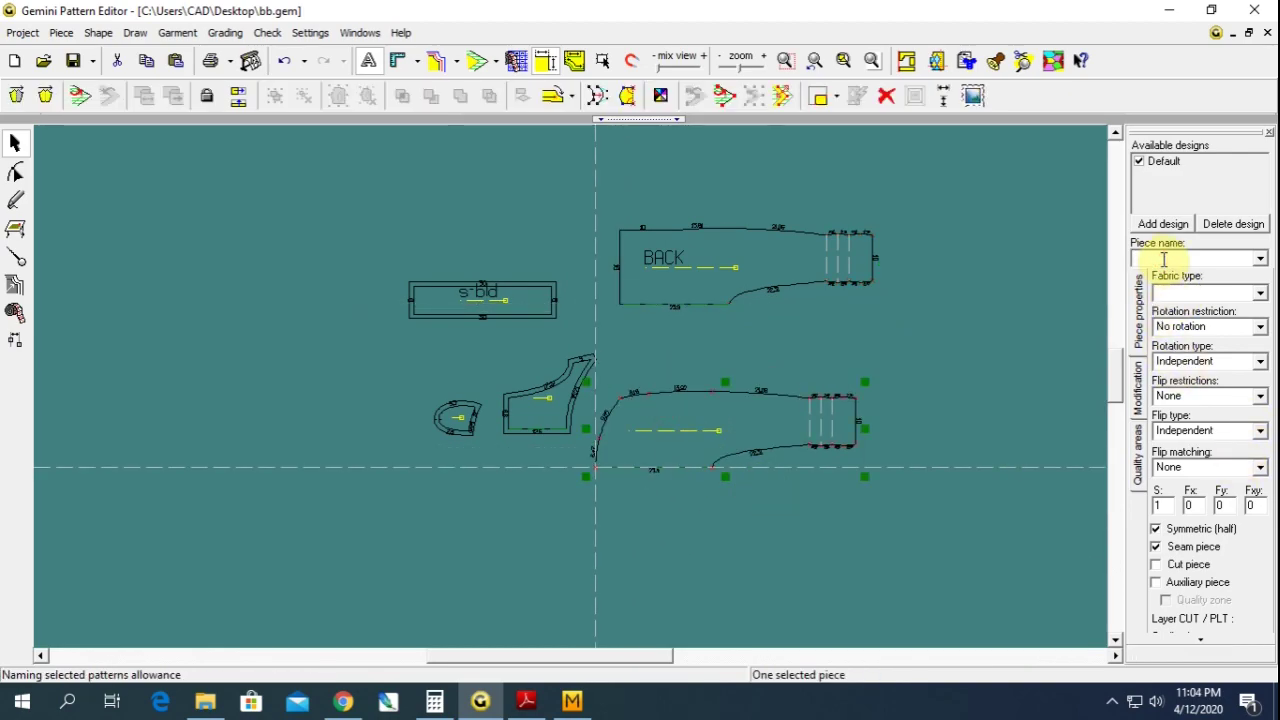
text(FRONT)
key(Return)
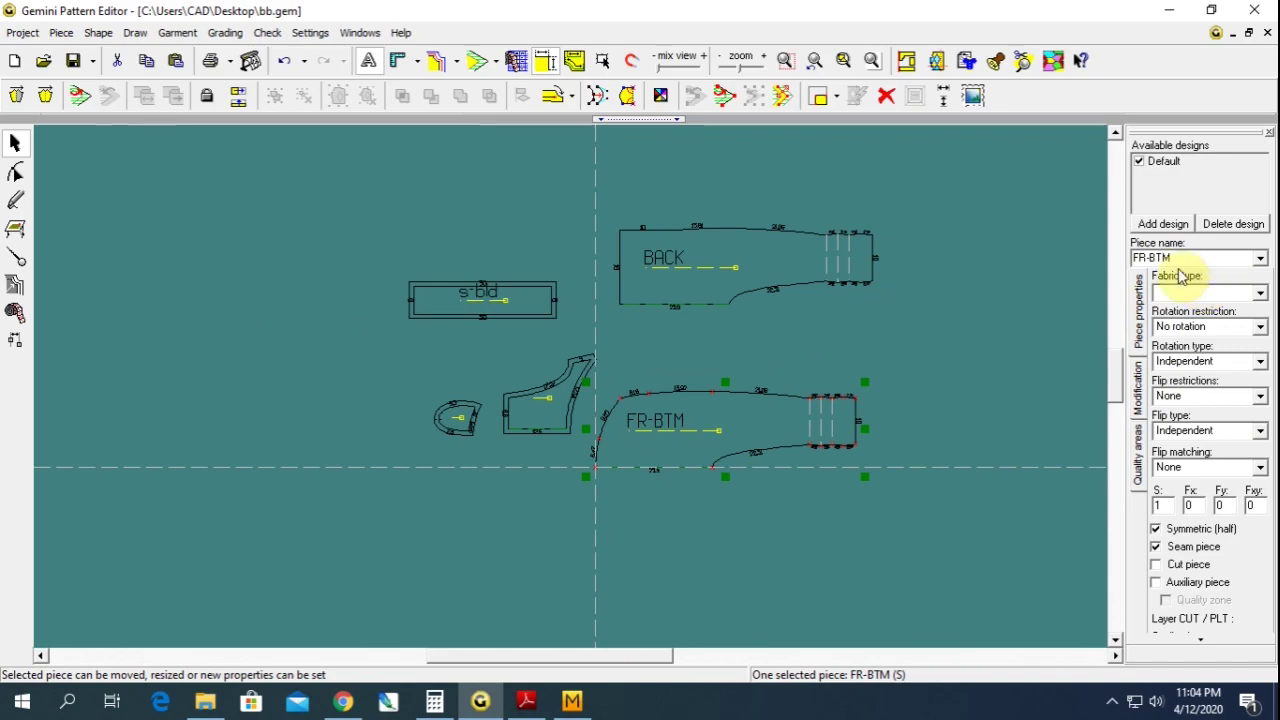
drag(1169, 258, 1120, 262)
text(ON)
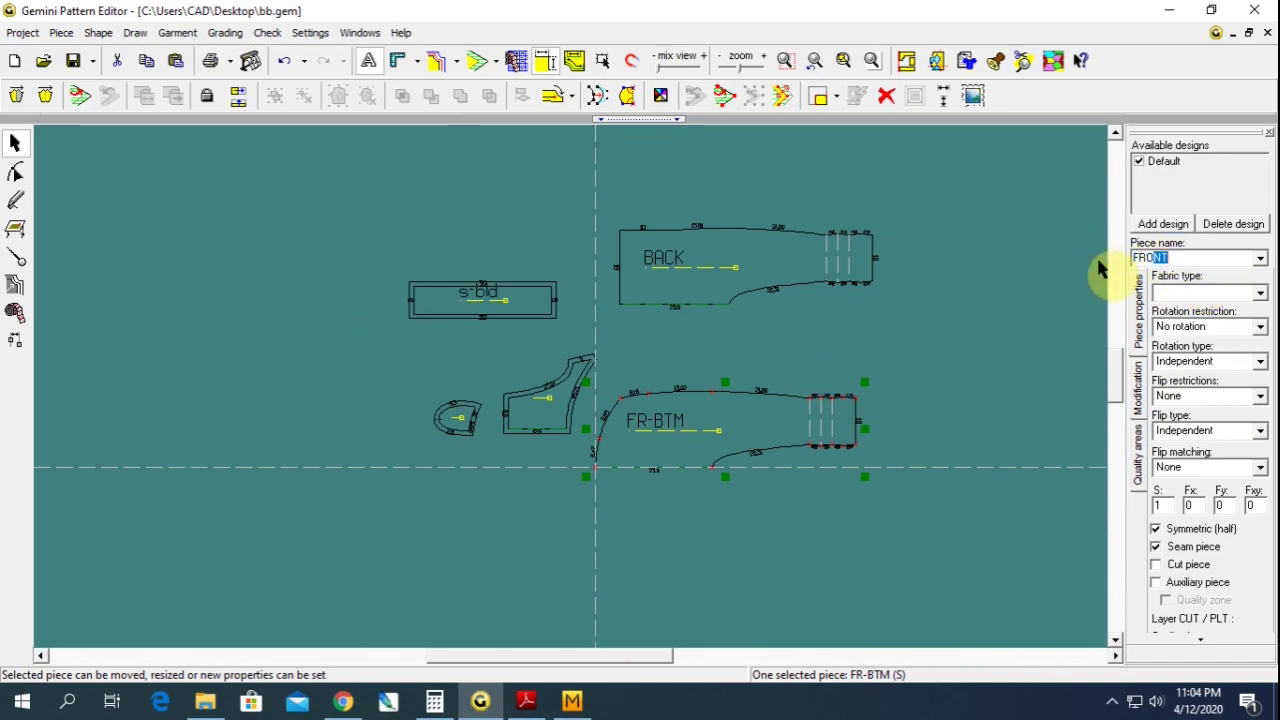
click(1170, 292)
text(SAL)
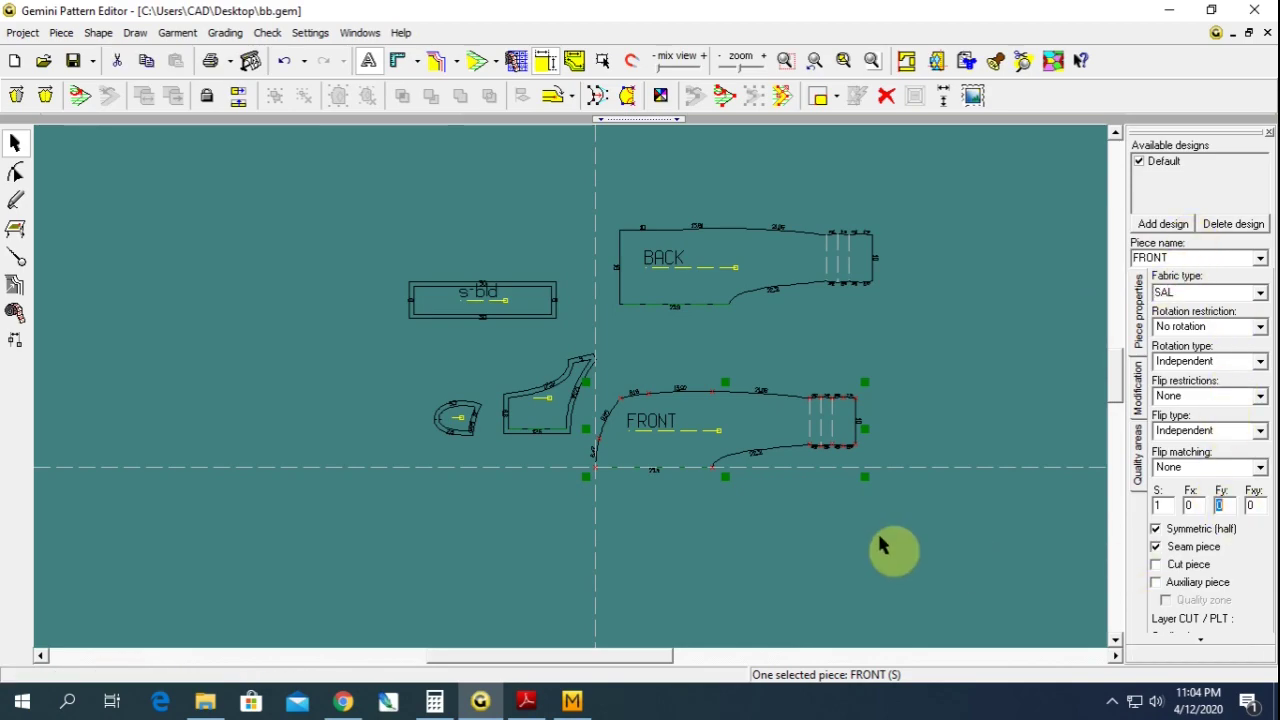
click(862, 531)
- Name the small piece FR-YOUK and the oval pocket piece YEAR, with fabric SAL
click(567, 436)
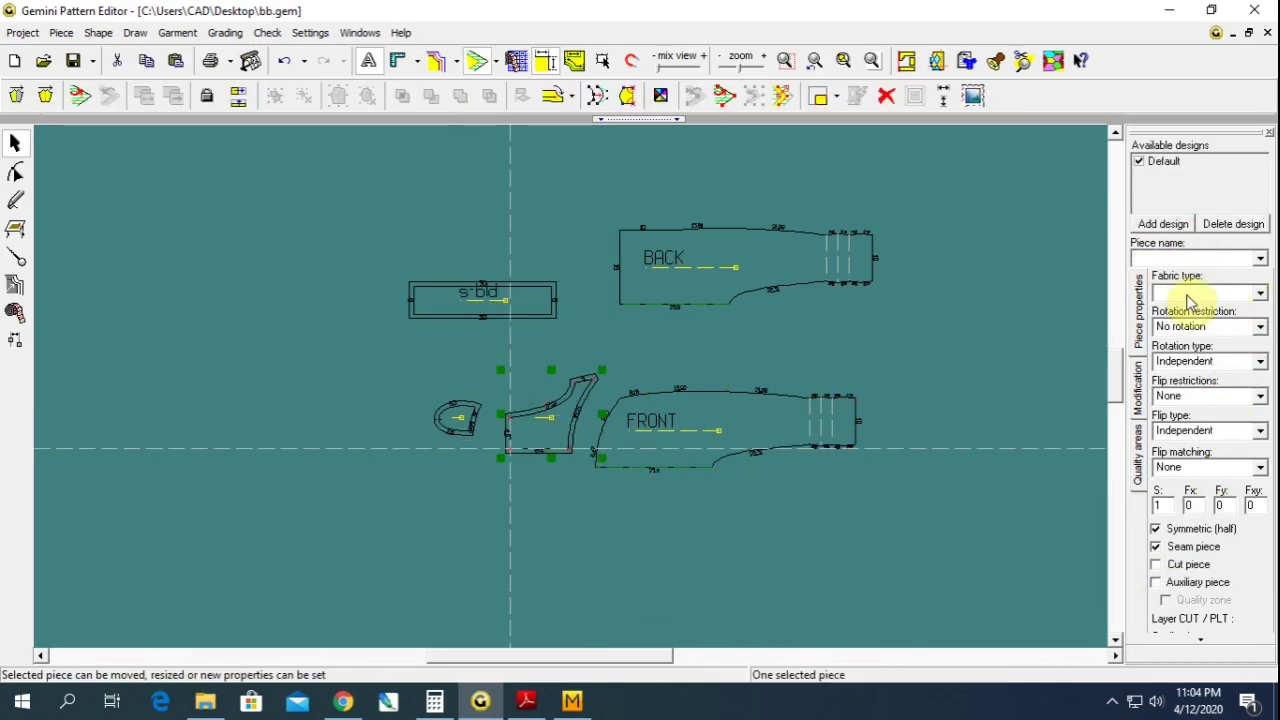
click(1173, 260)
text(FR-Y)
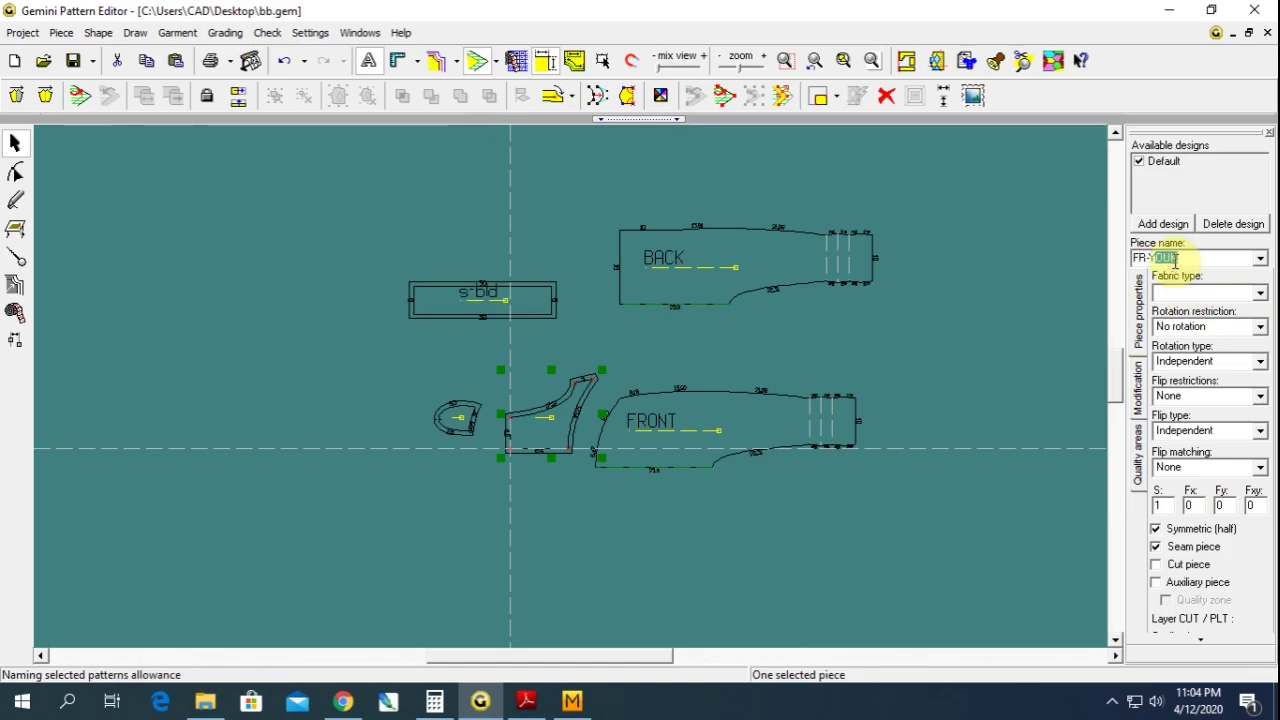
key(Return)
click(1170, 293)
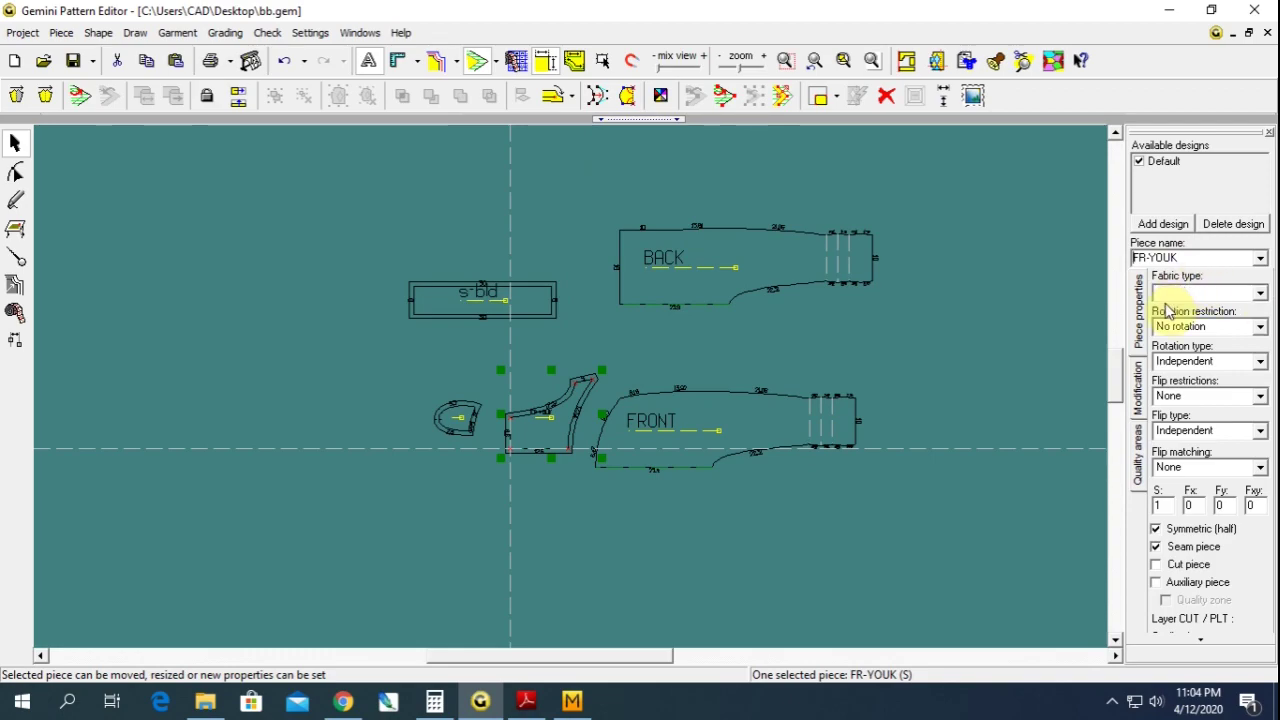
text(BAT)
key(Return)
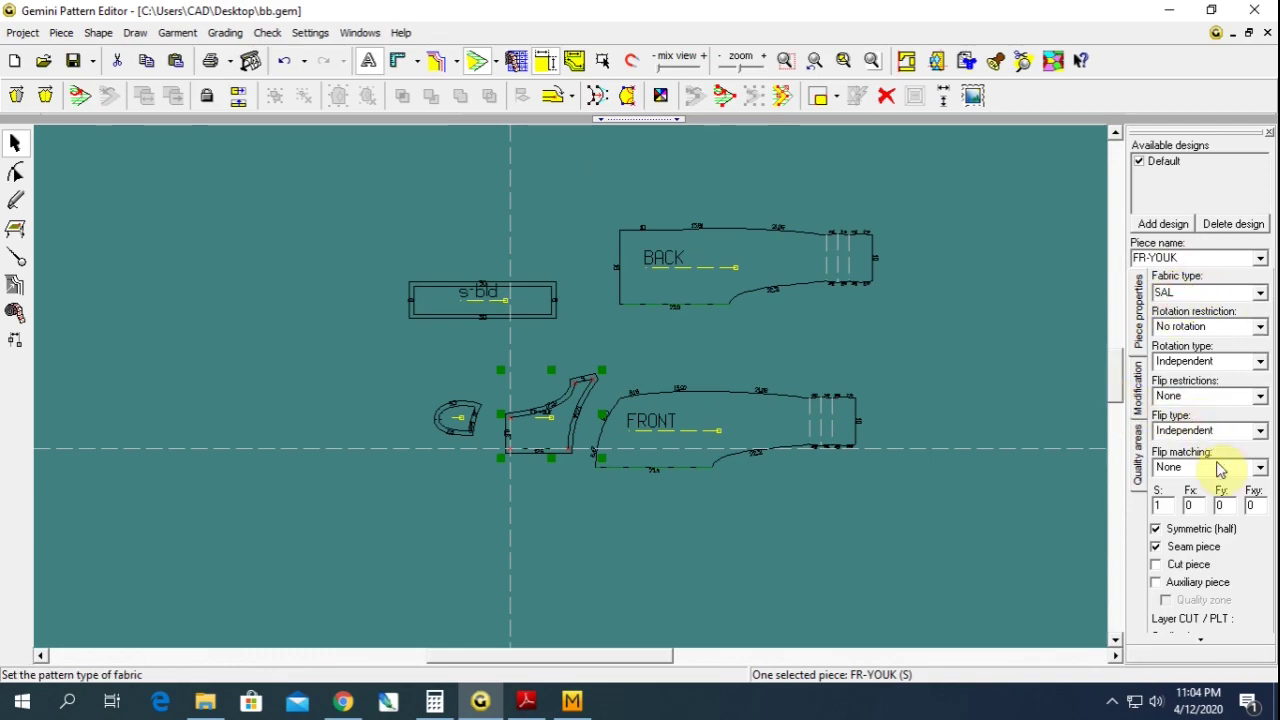
click(452, 413)
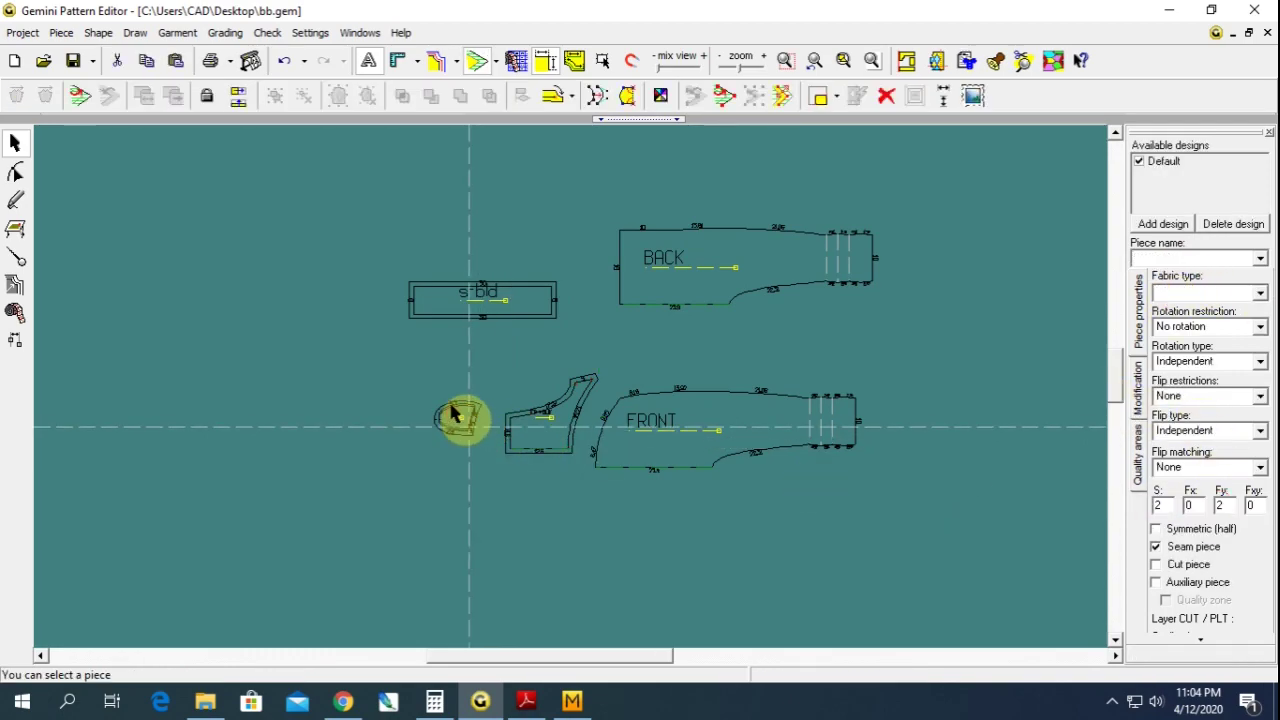
click(1198, 260)
text(YEAR)
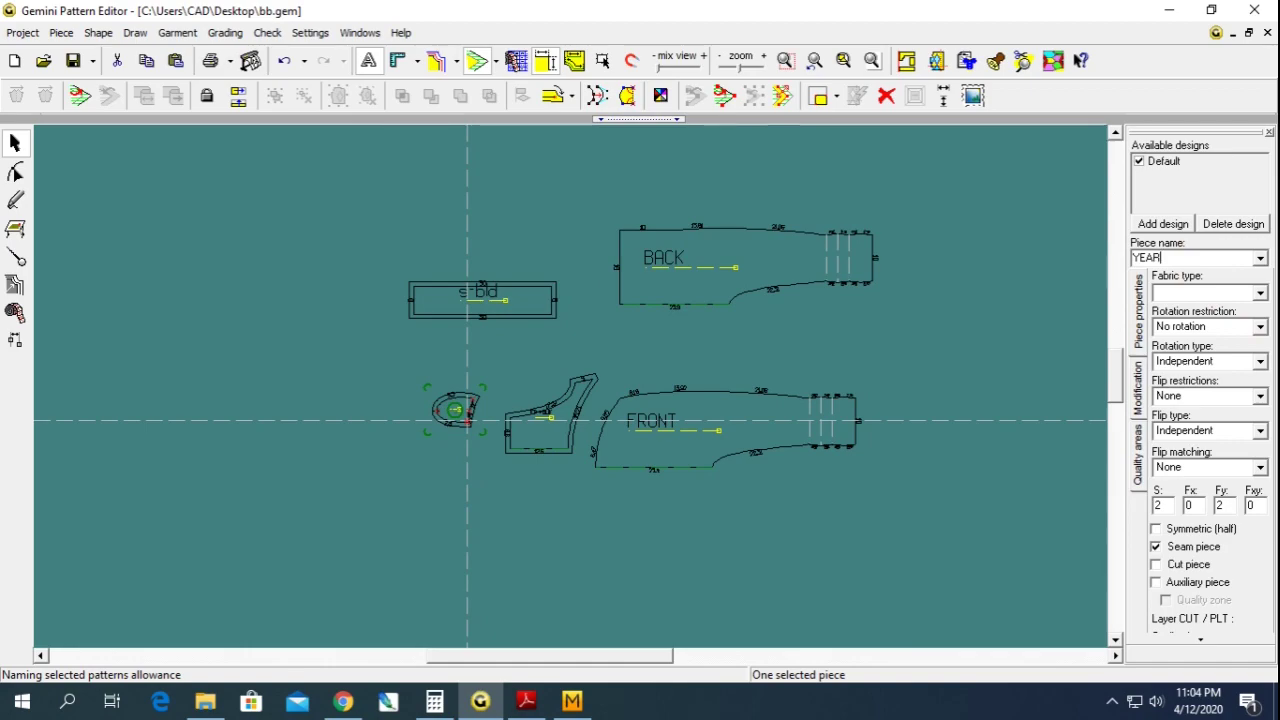
key(Return)
text(SAL)
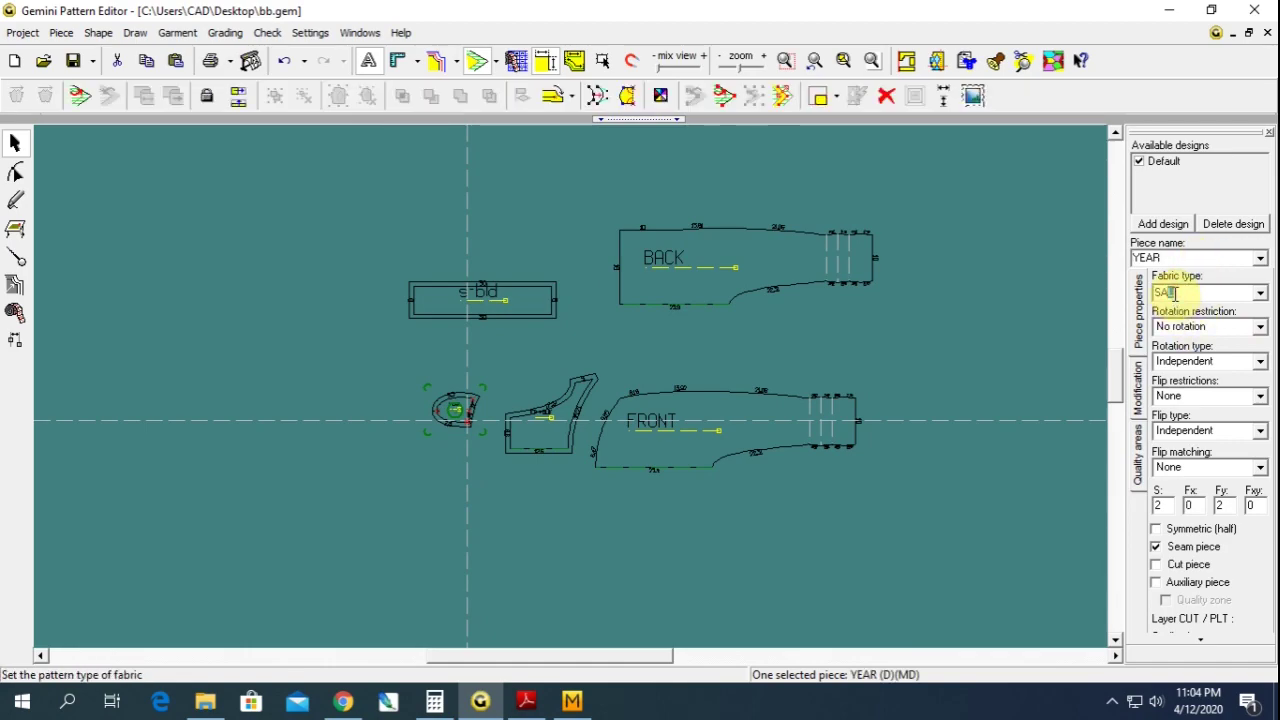
click(900, 484)
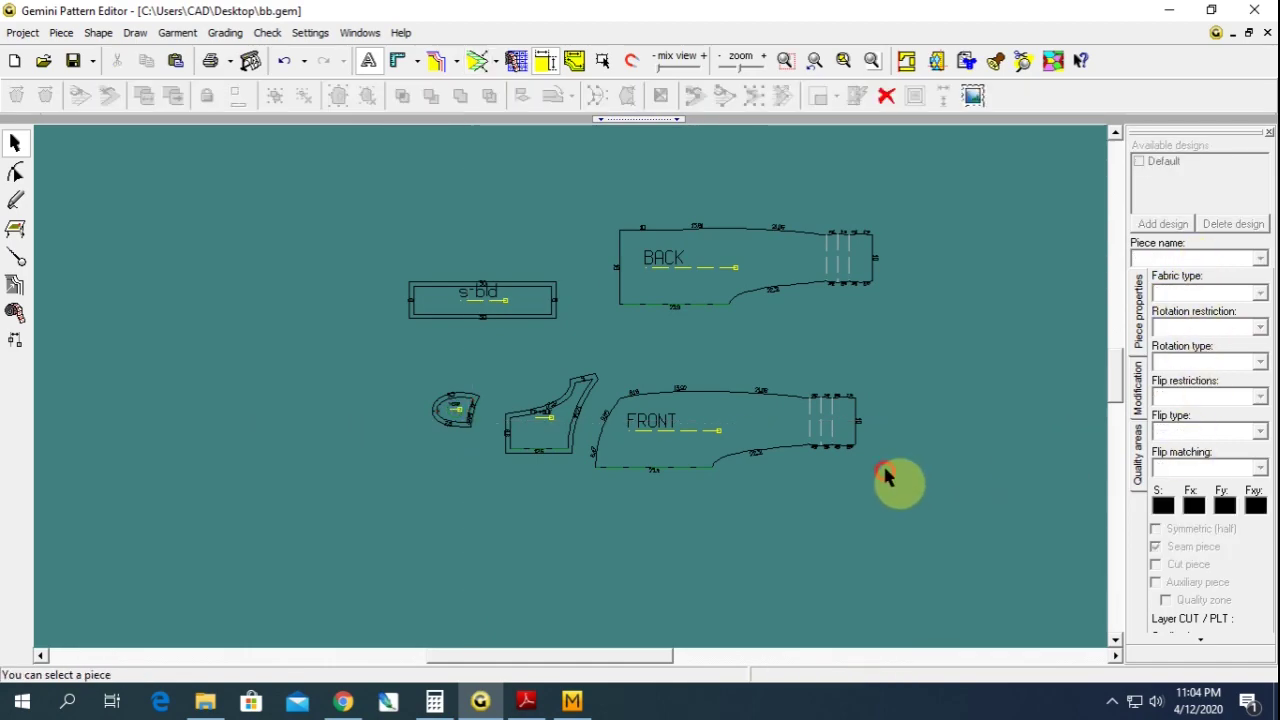
- Select all five pieces and draw their outlines doubled
scroll(572, 395, up, 1)
click(572, 395)
key(ctrl+a)
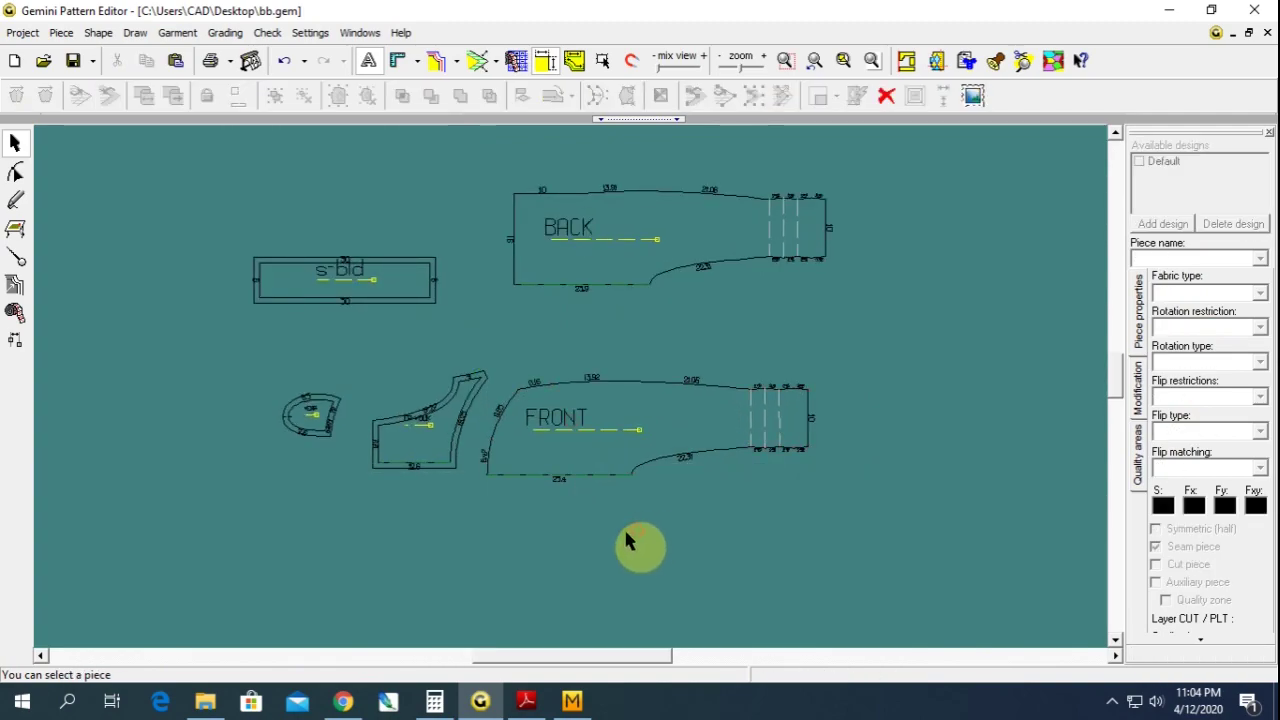
click(480, 62)
click(575, 240)
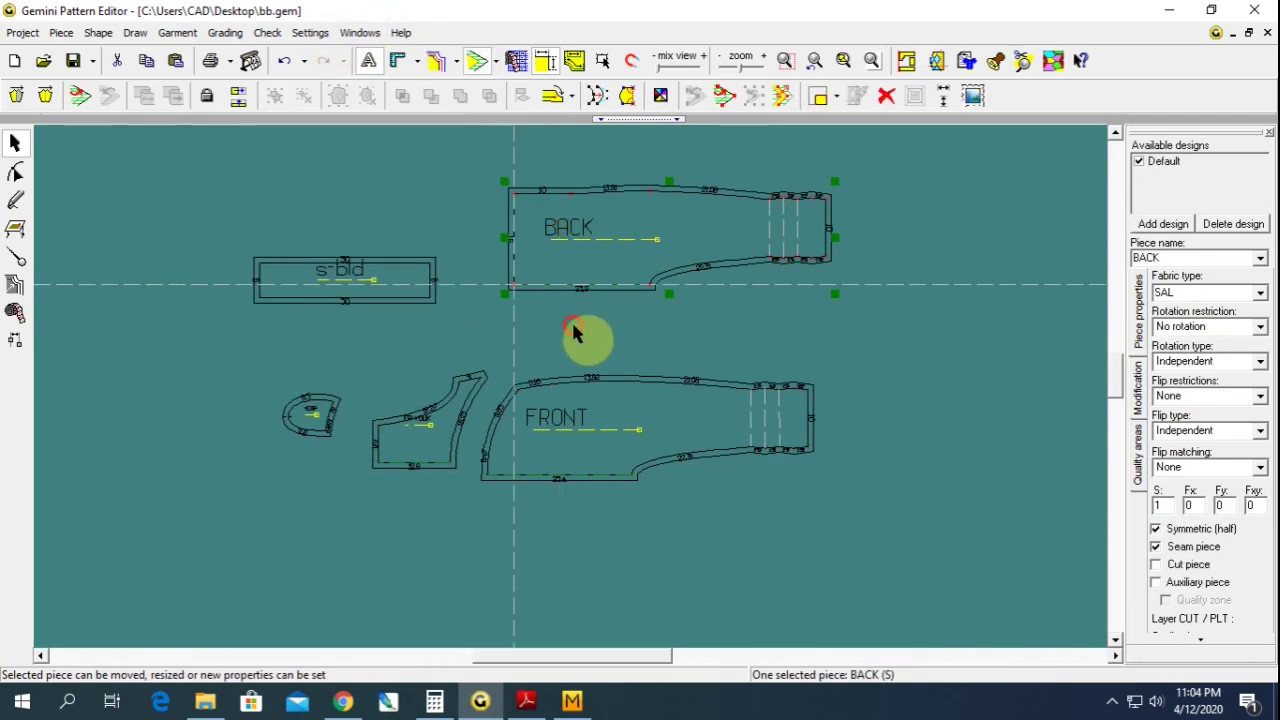
click(578, 408)
- Check the Baby Dress size chart, then regenerate the size set with only grade 80
click(526, 700)
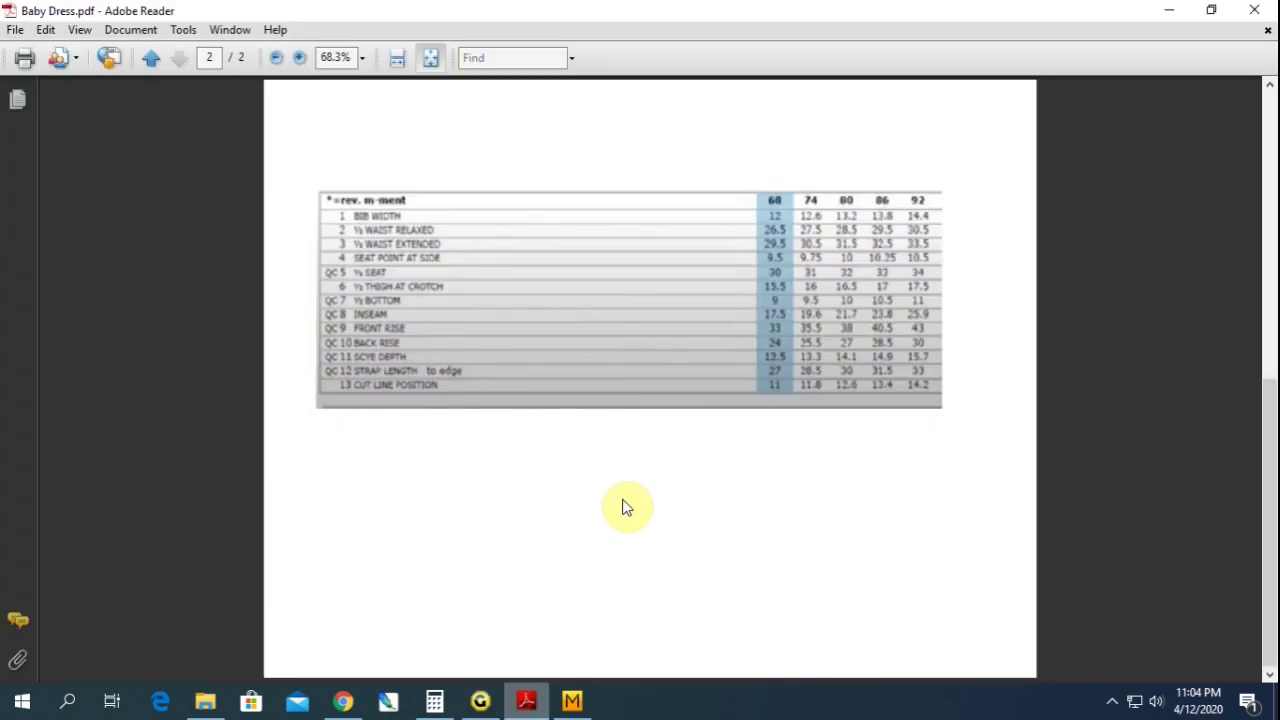
click(483, 702)
click(14, 285)
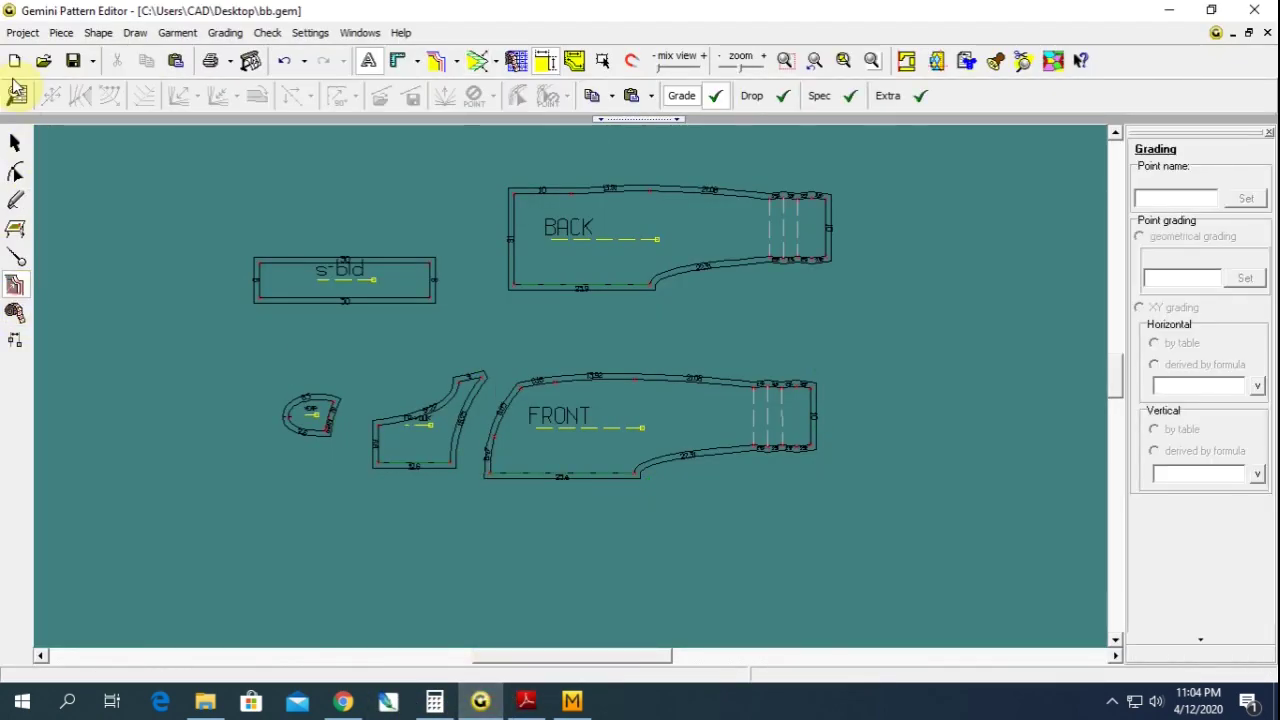
click(17, 95)
click(444, 362)
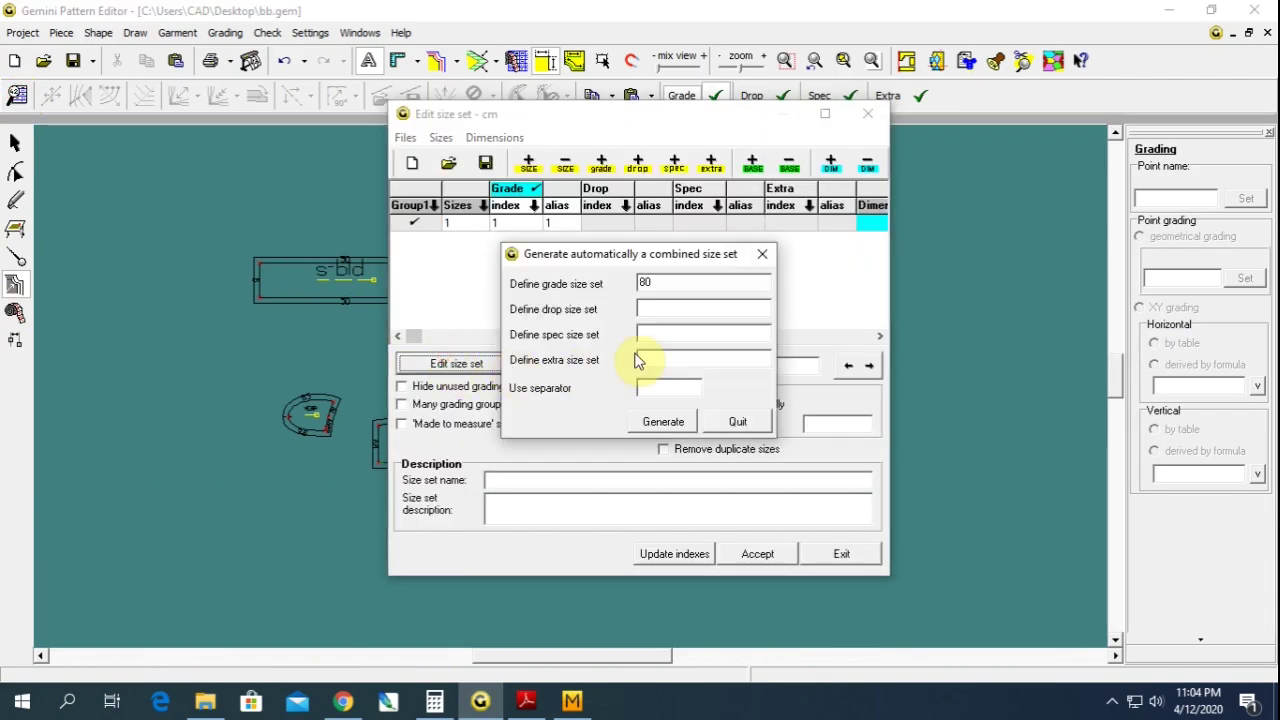
click(670, 423)
click(713, 410)
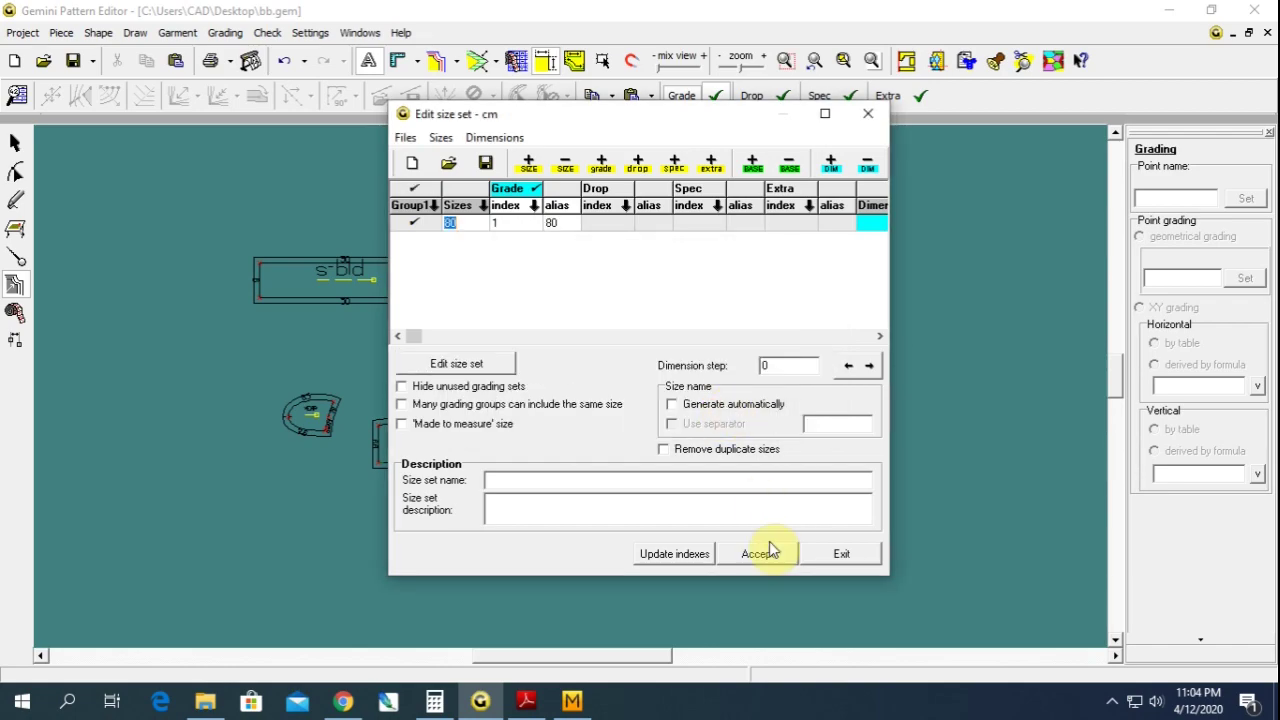
click(762, 552)
scroll(572, 389, down, 1)
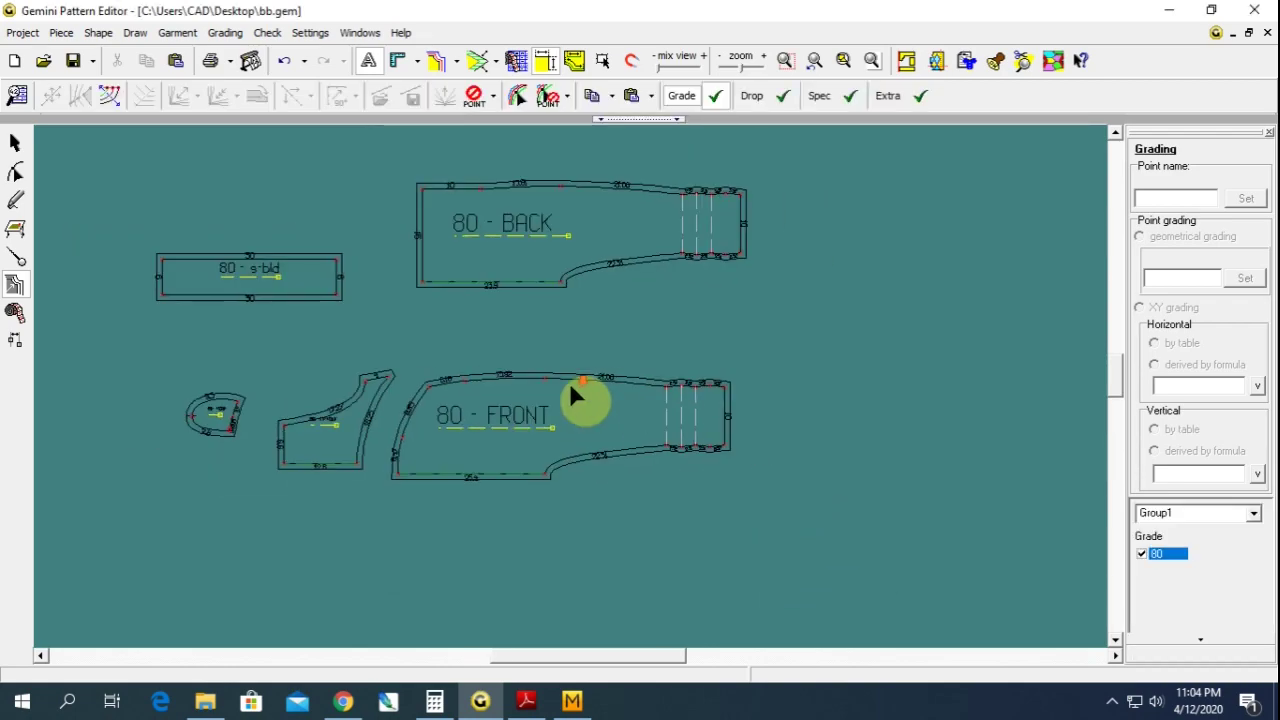
scroll(570, 385, down, 1)
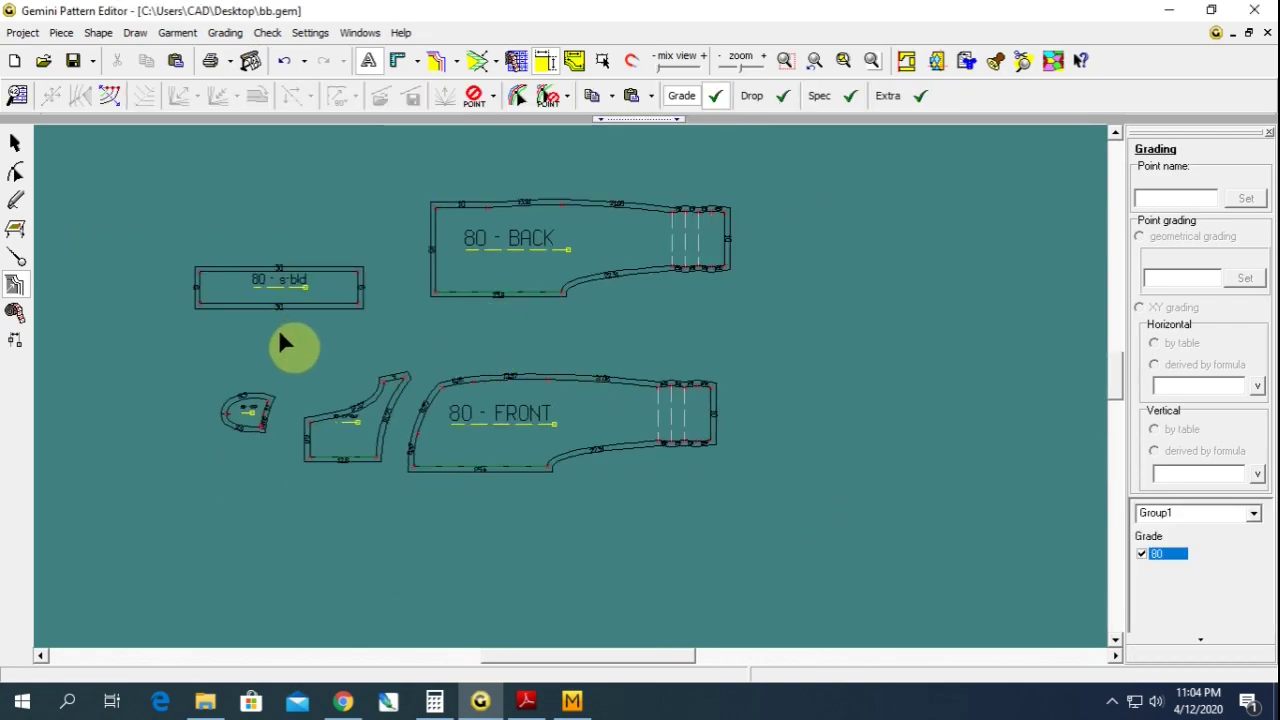
- Set a 0 cm seam allowance on the bottom fold edges of BACK, FRONT and FR-YOUK
click(15, 256)
click(491, 313)
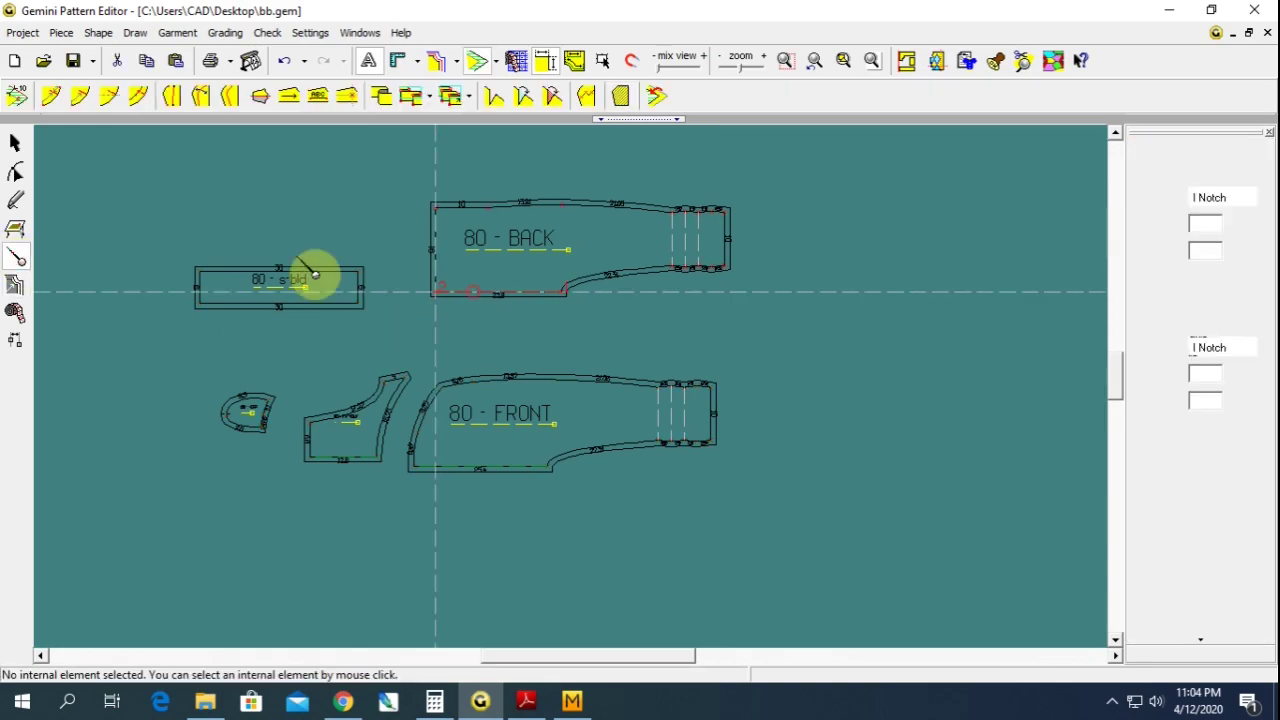
click(16, 95)
click(477, 316)
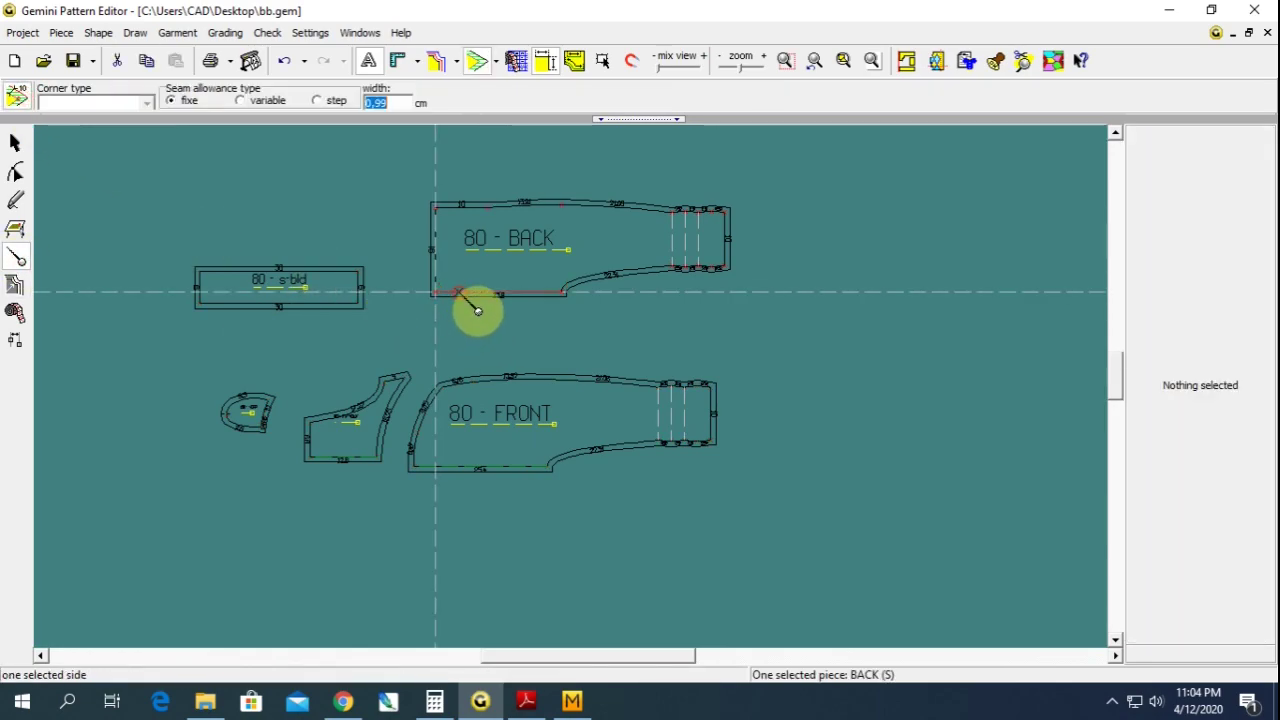
click(375, 102)
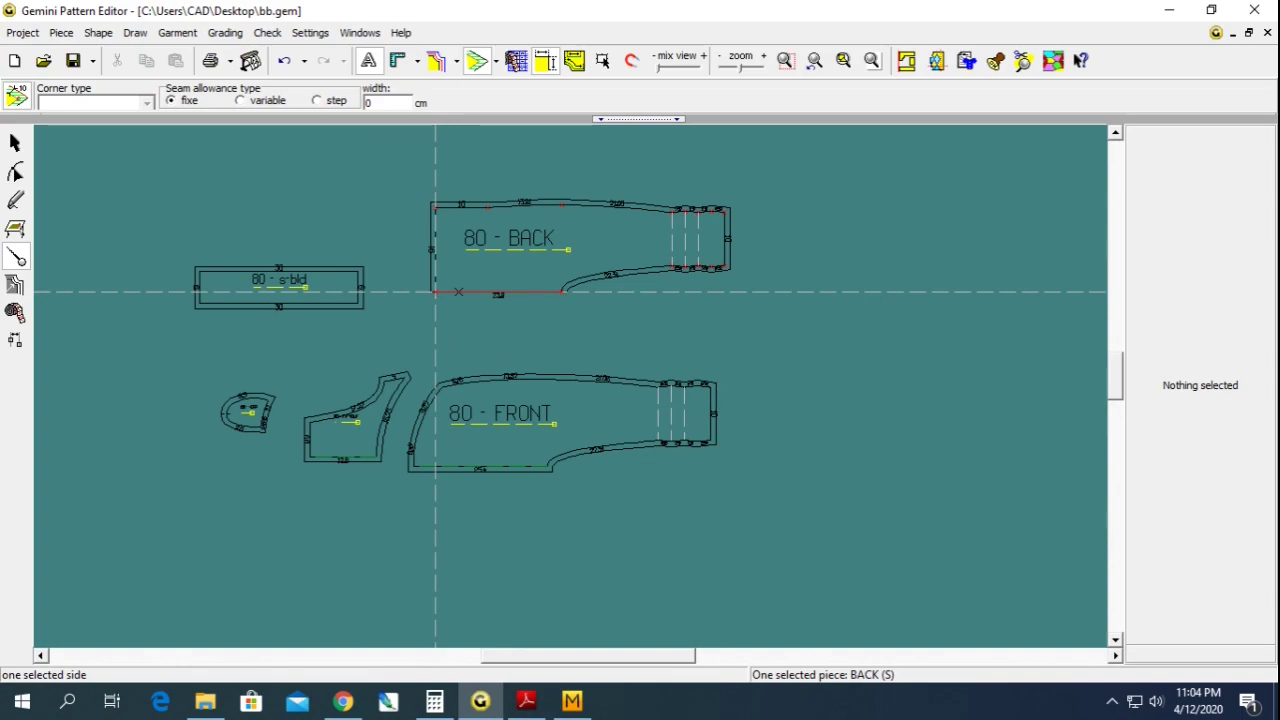
click(510, 466)
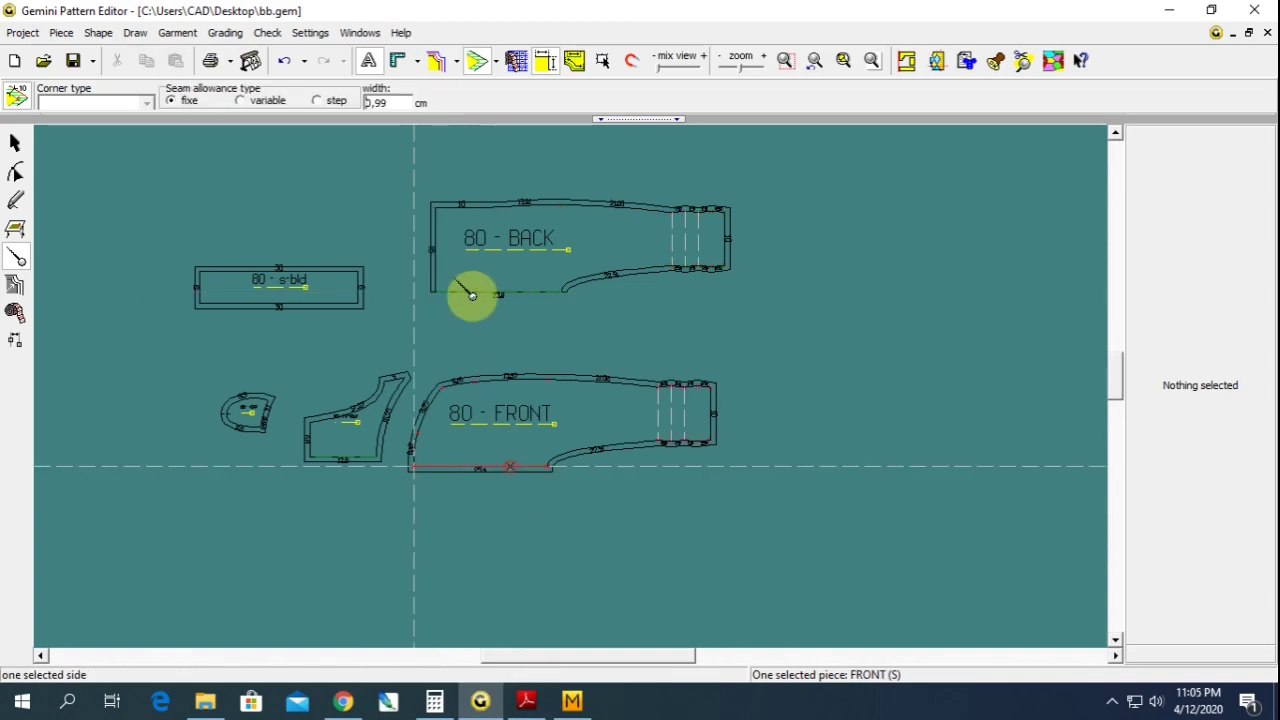
double_click(392, 102)
text(0)
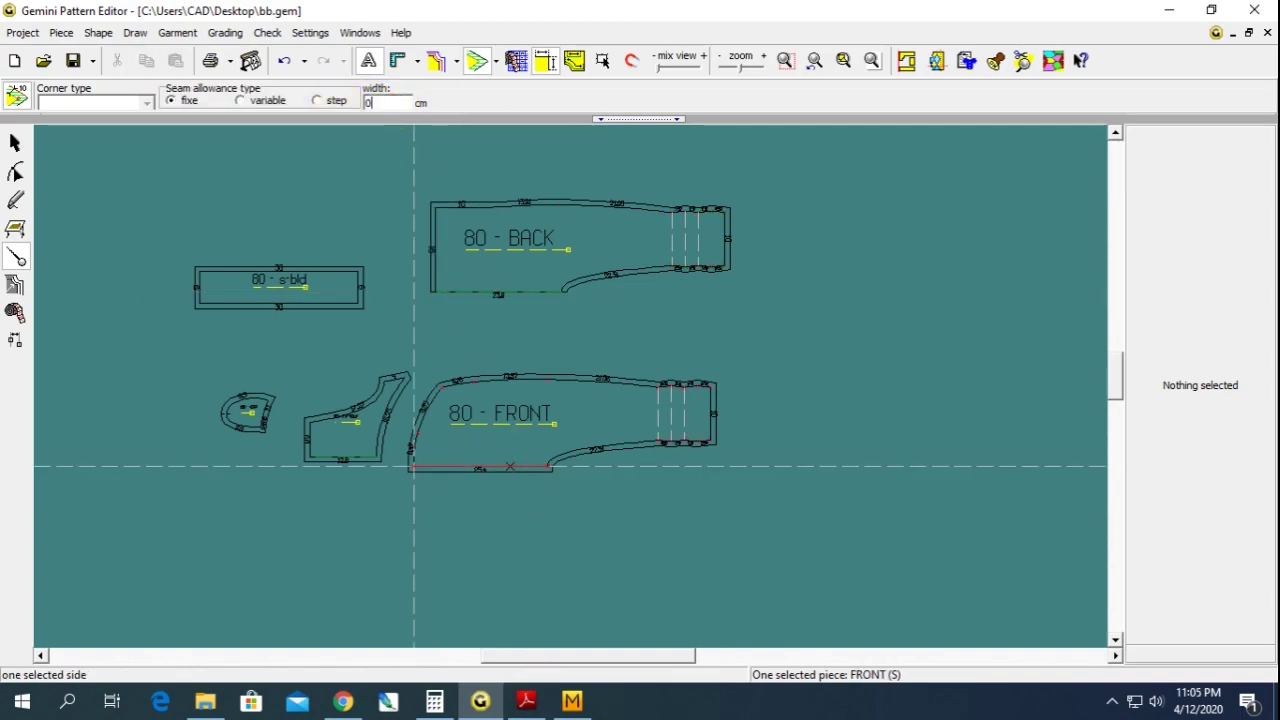
click(346, 458)
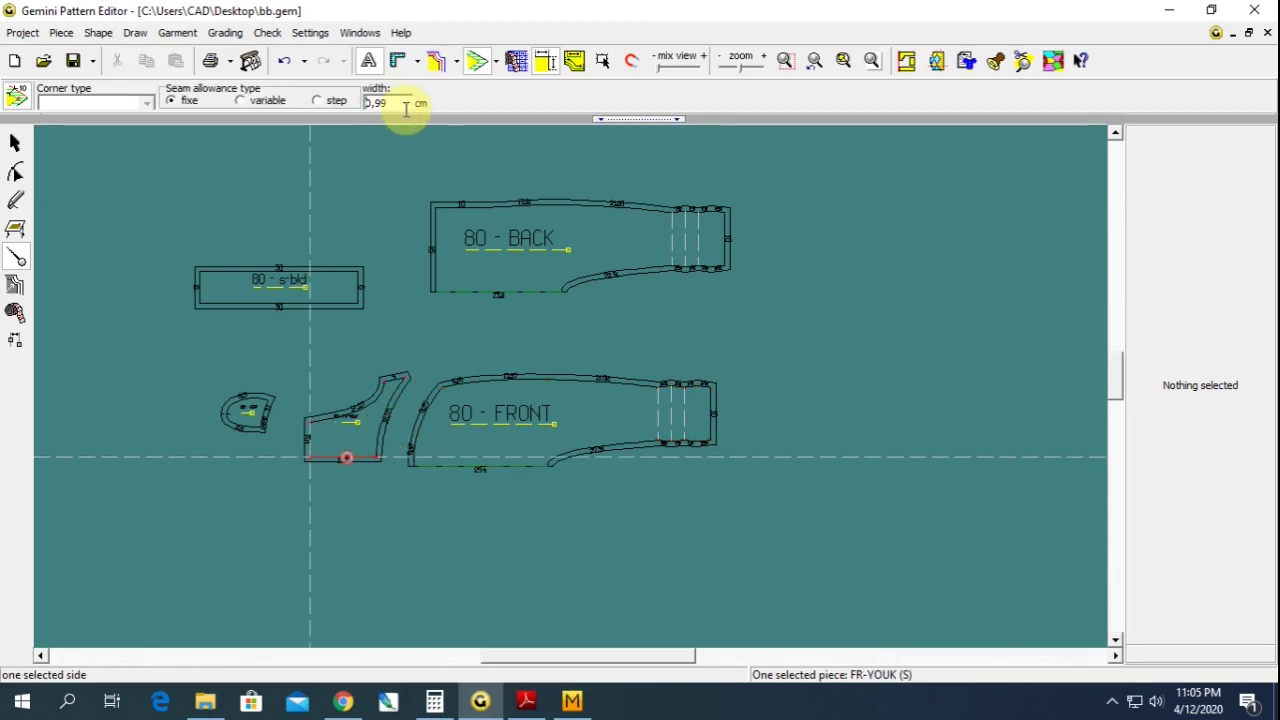
drag(388, 103, 347, 103)
text(0)
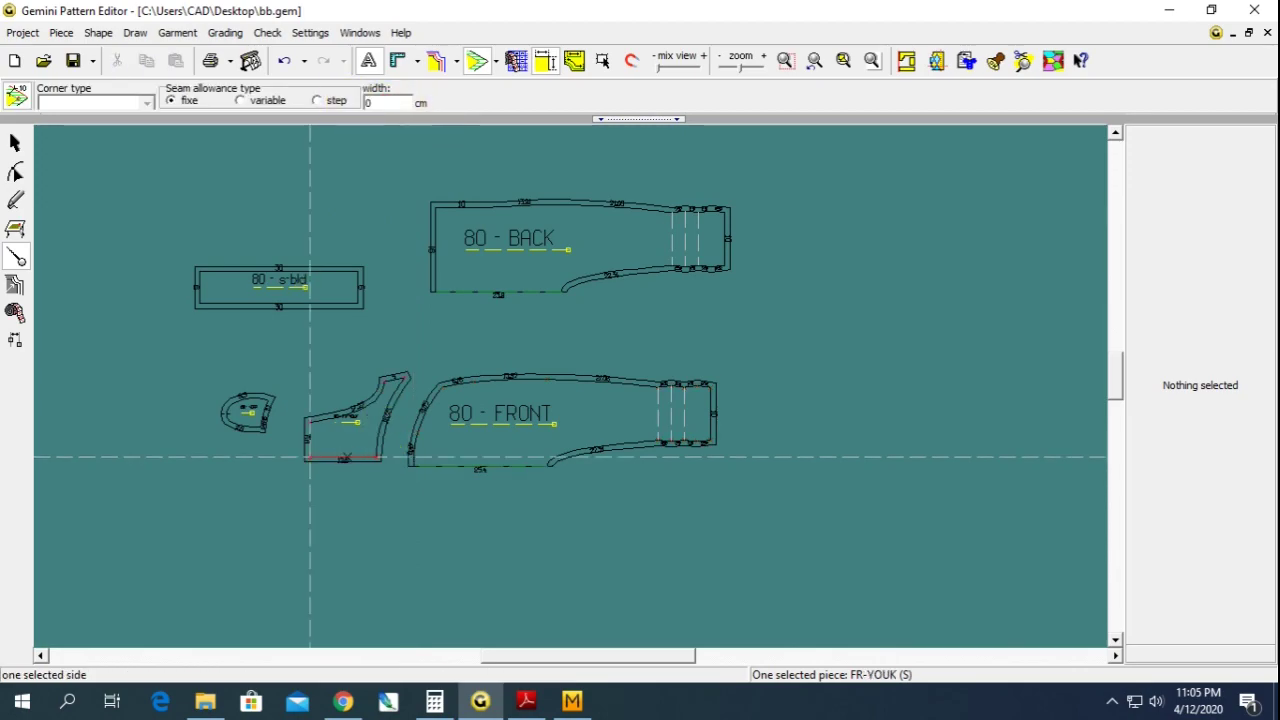
- Review the overalls drawing and size table in Baby Dress.pdf, then return to Gemini
click(526, 700)
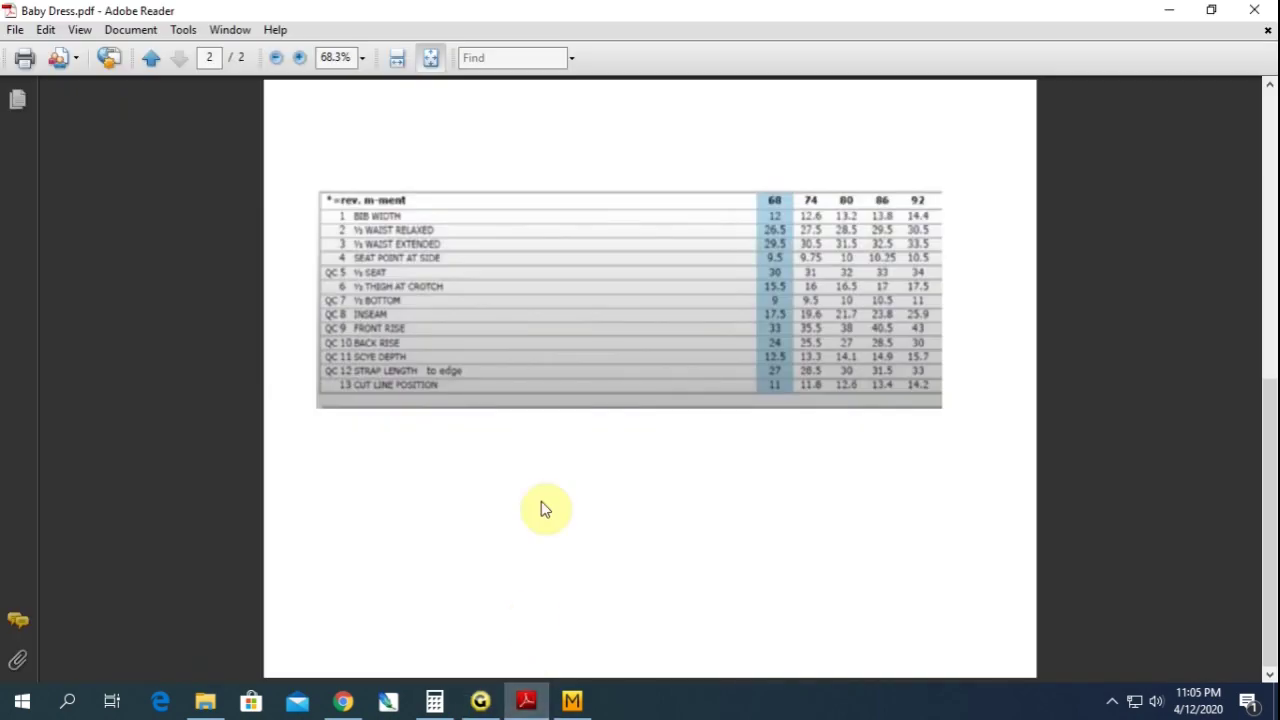
scroll(510, 376, up, 2)
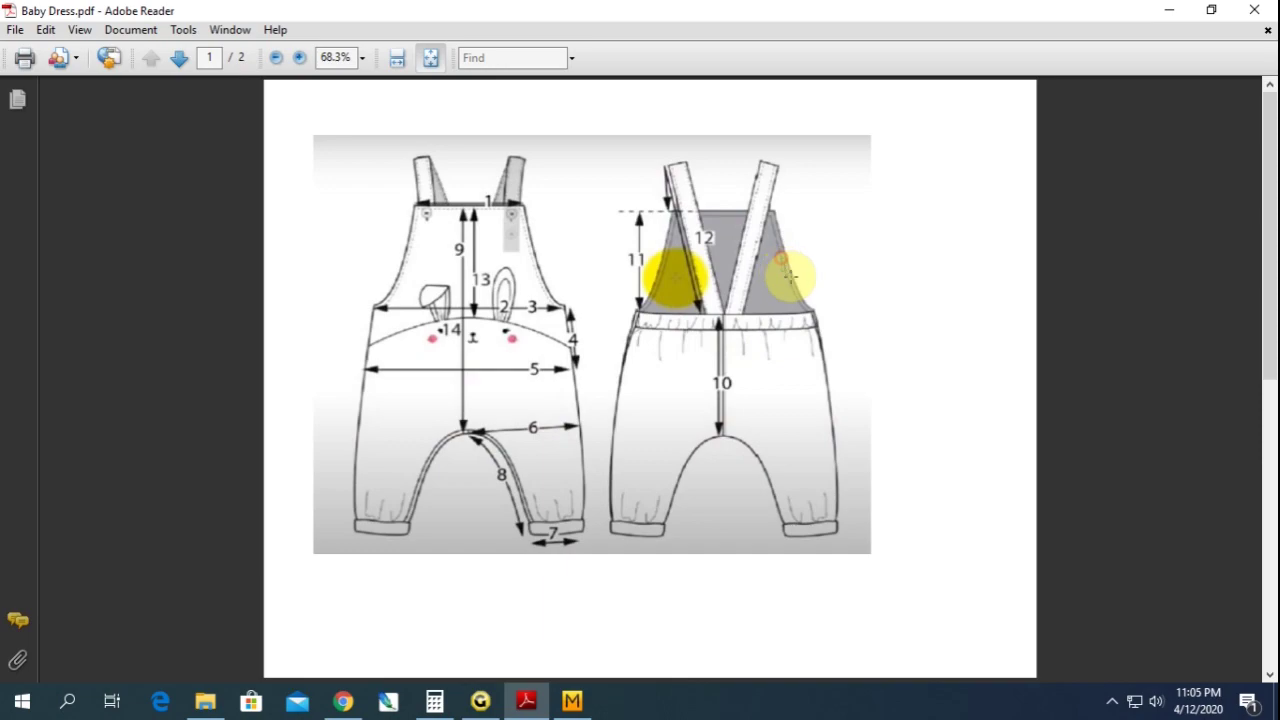
click(828, 279)
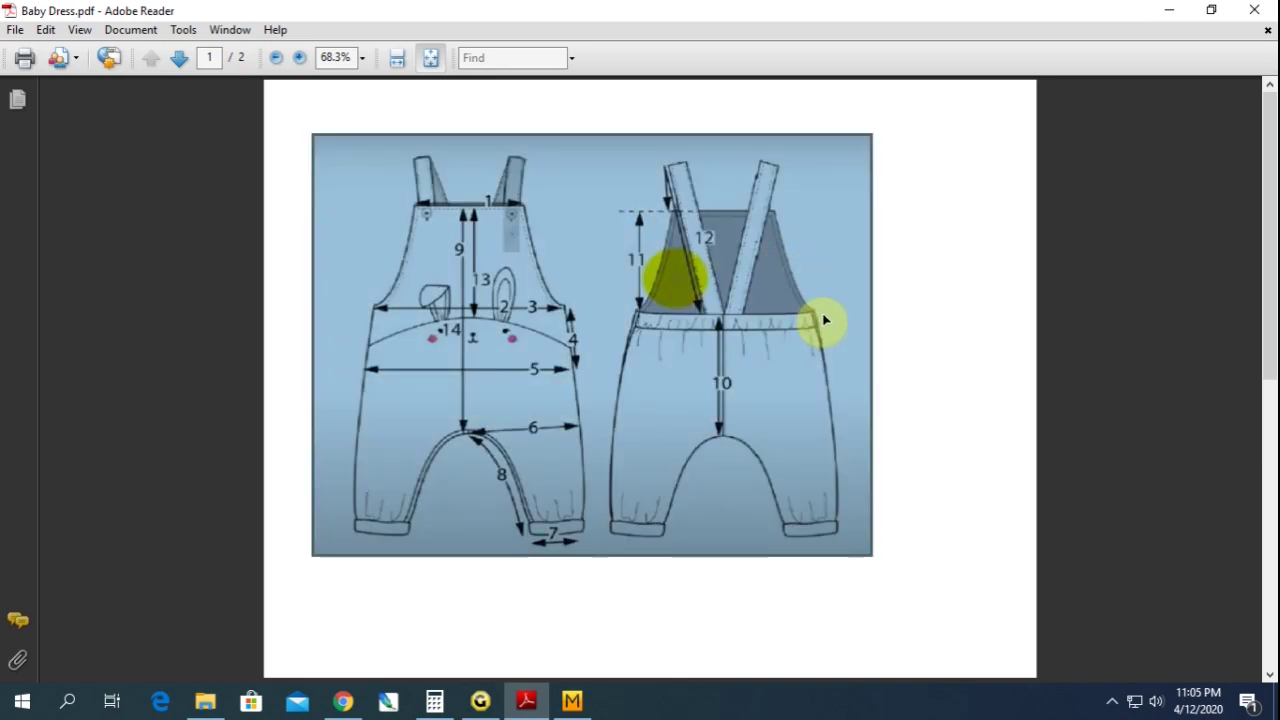
click(851, 325)
scroll(760, 475, down, 1)
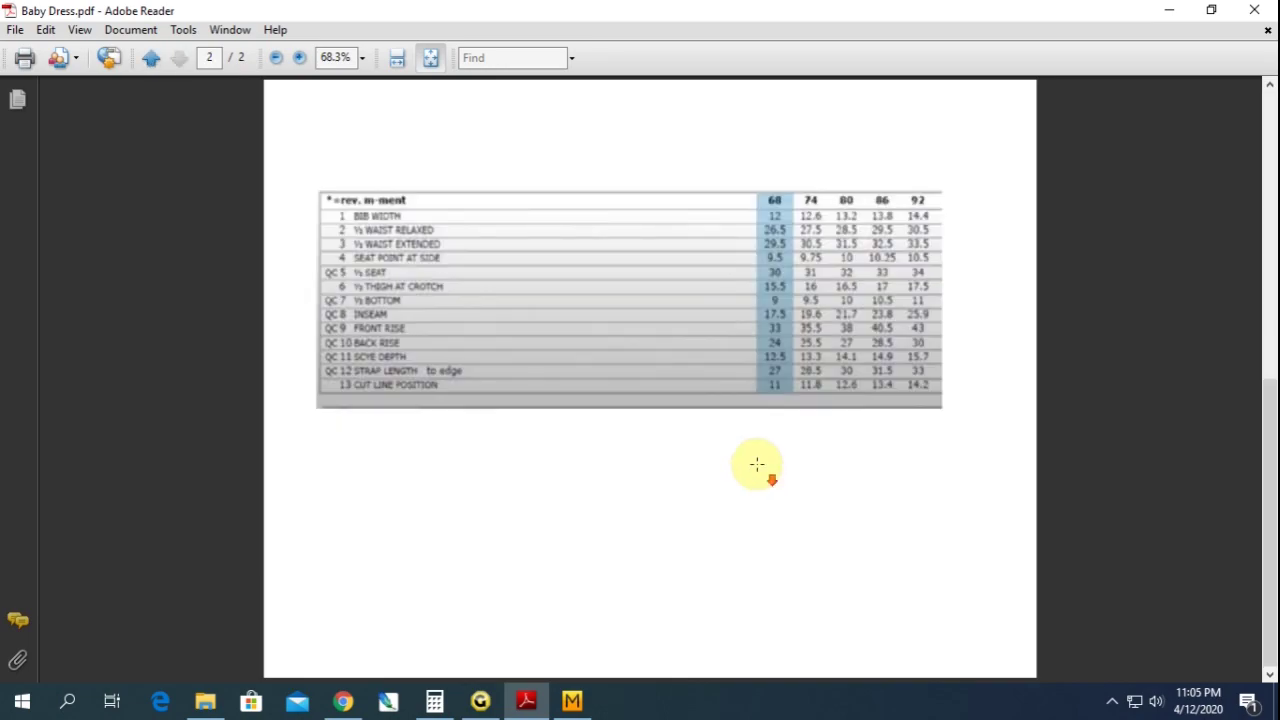
scroll(757, 463, up, 1)
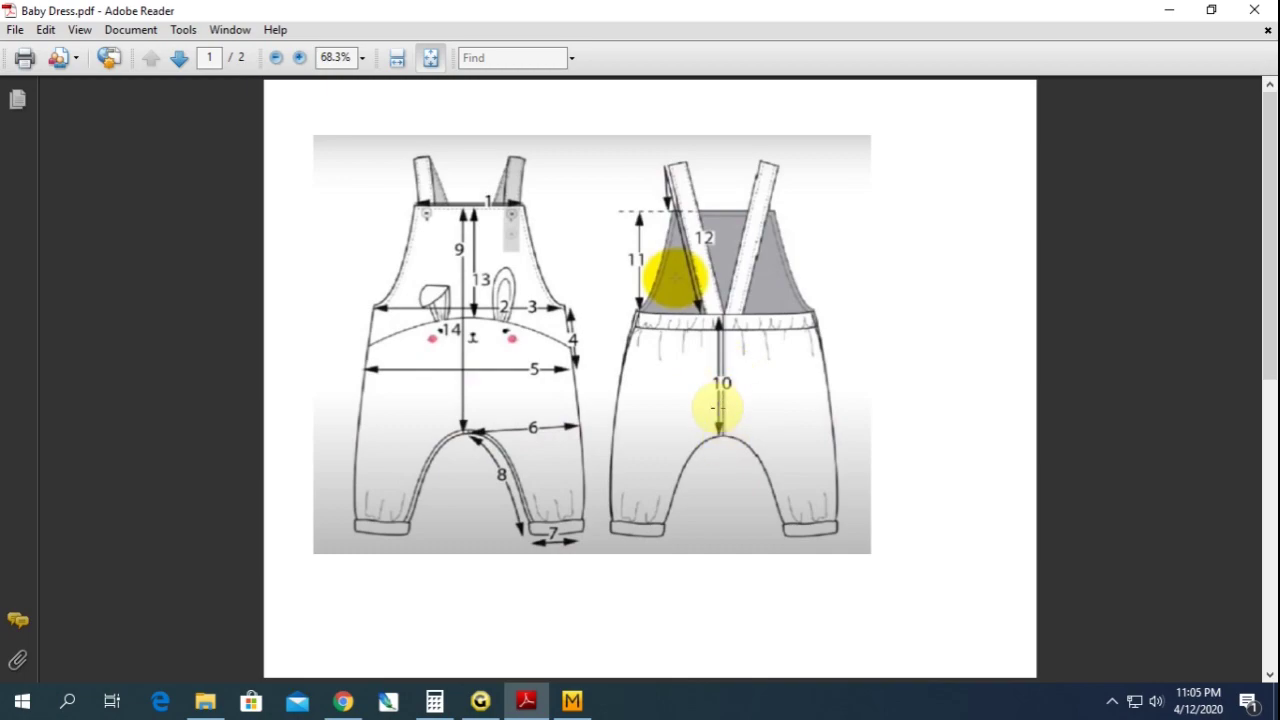
click(480, 700)
- Unfold the 80 - BACK piece about its symmetry axis and place it above FRONT
click(525, 309)
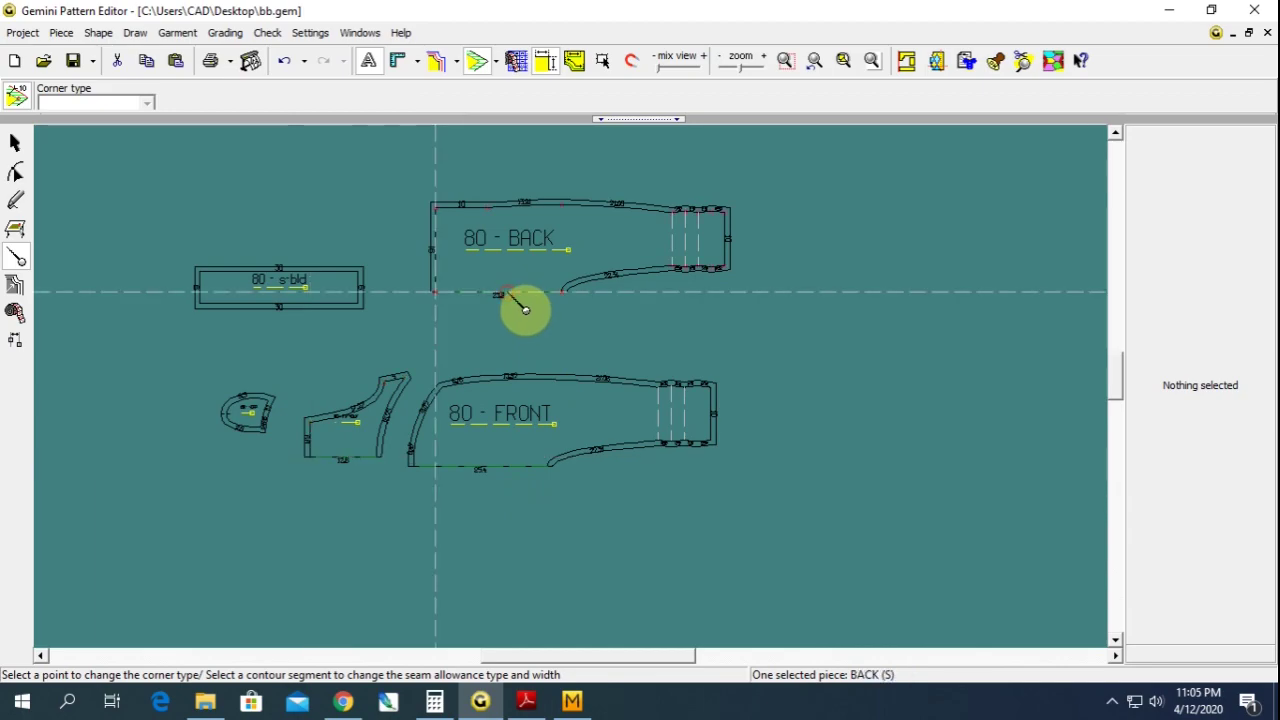
scroll(525, 309, up, 2)
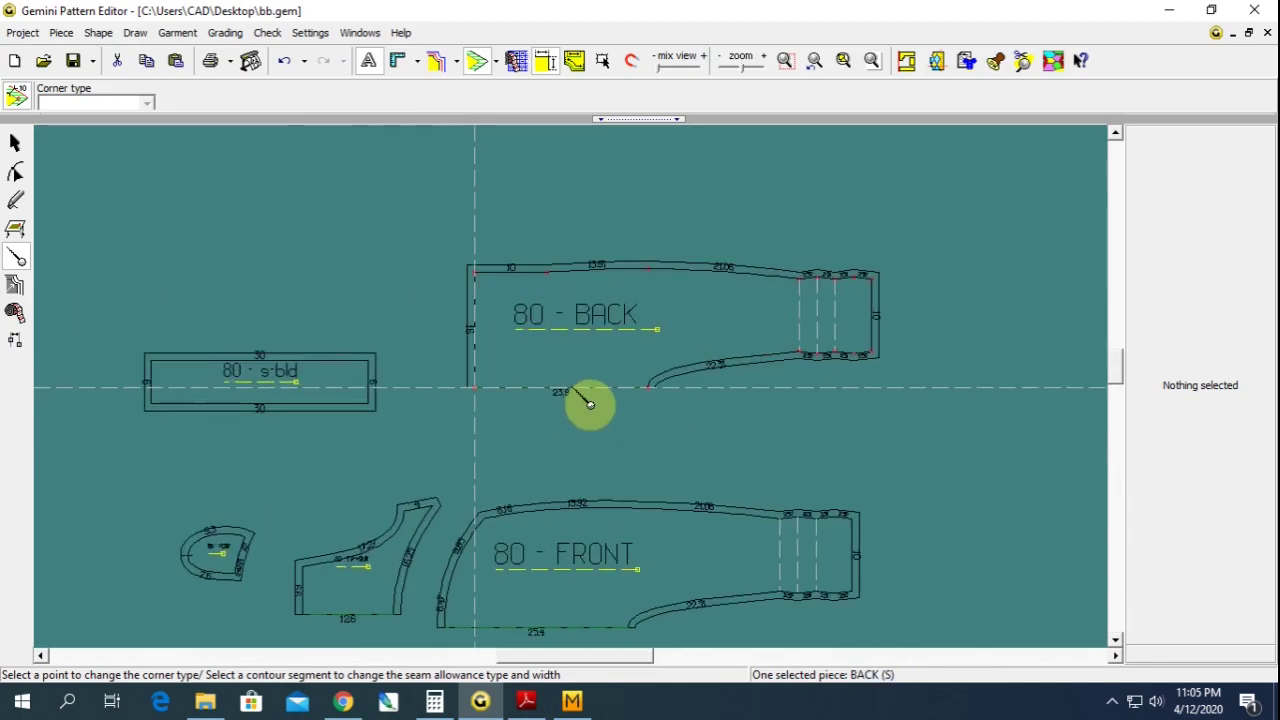
click(14, 143)
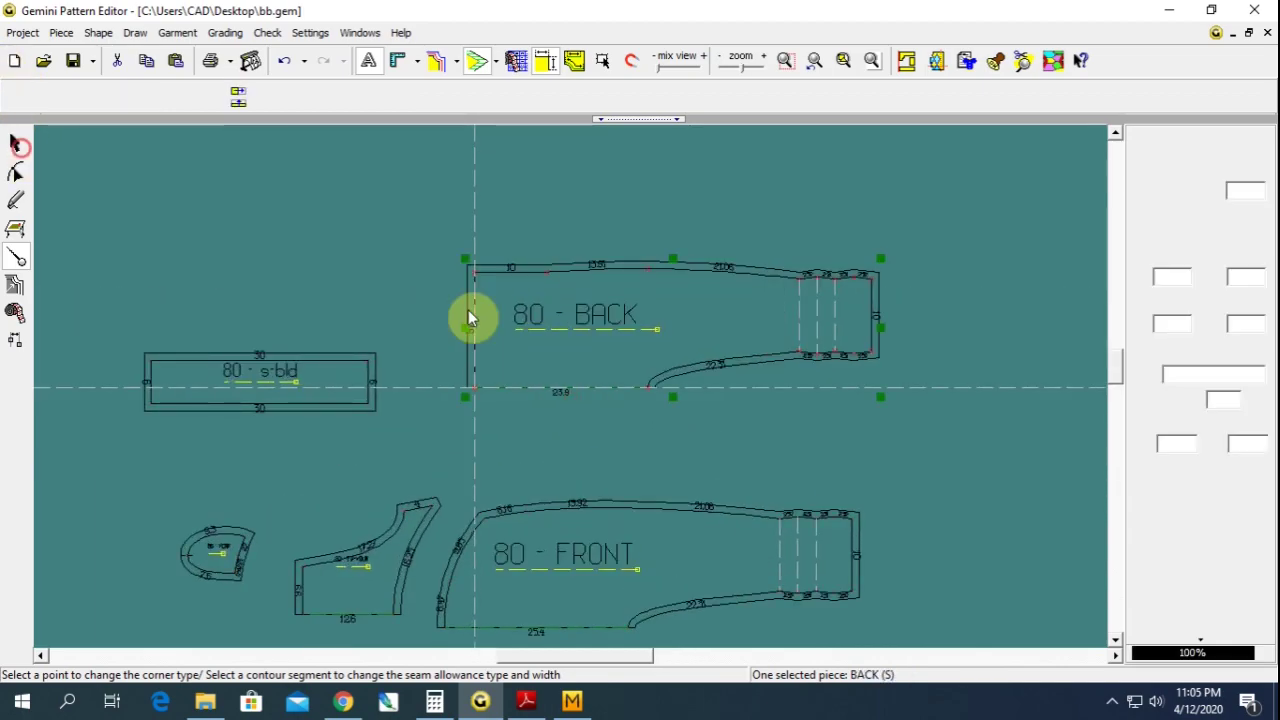
drag(471, 314, 503, 243)
click(513, 275)
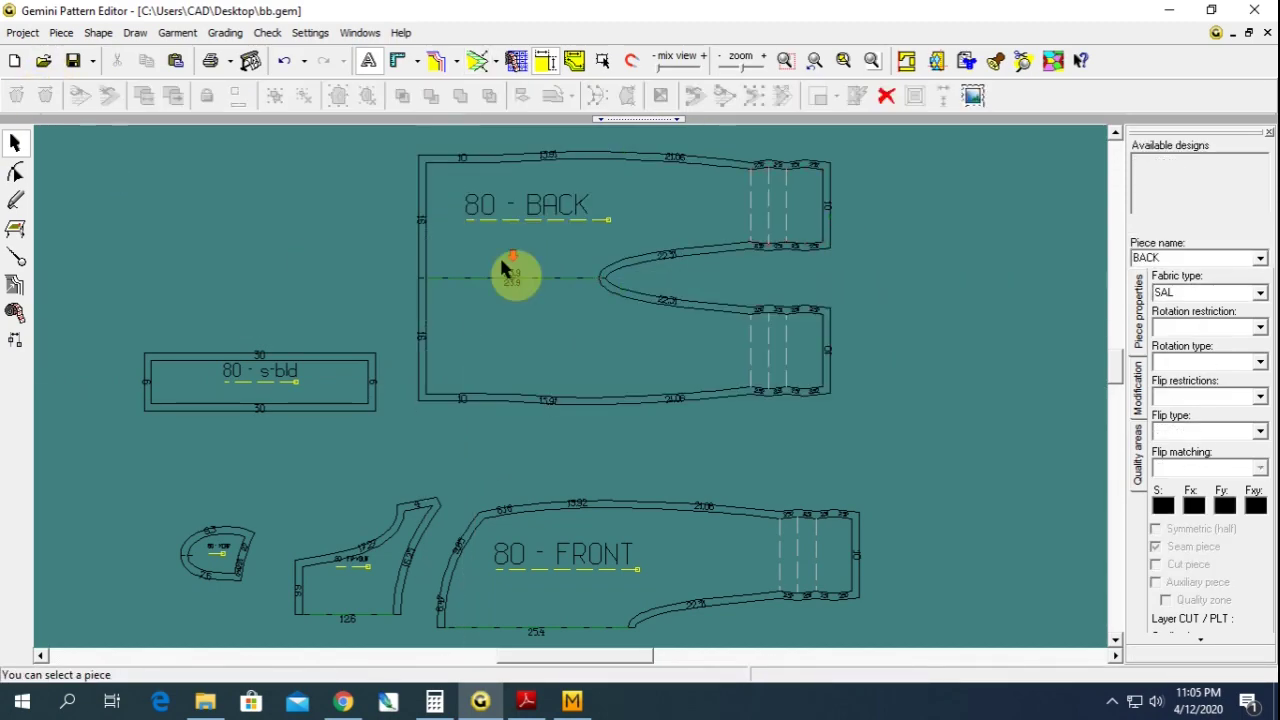
click(545, 275)
drag(563, 305, 537, 320)
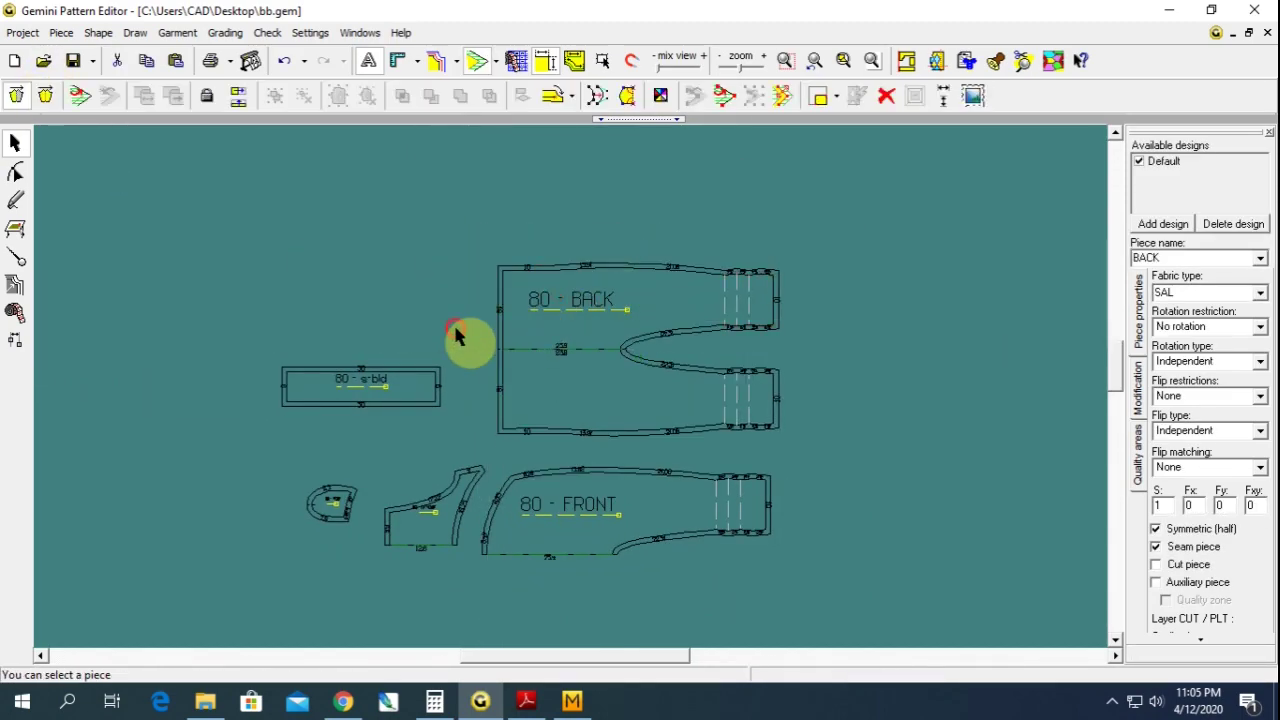
scroll(573, 392, up, 1)
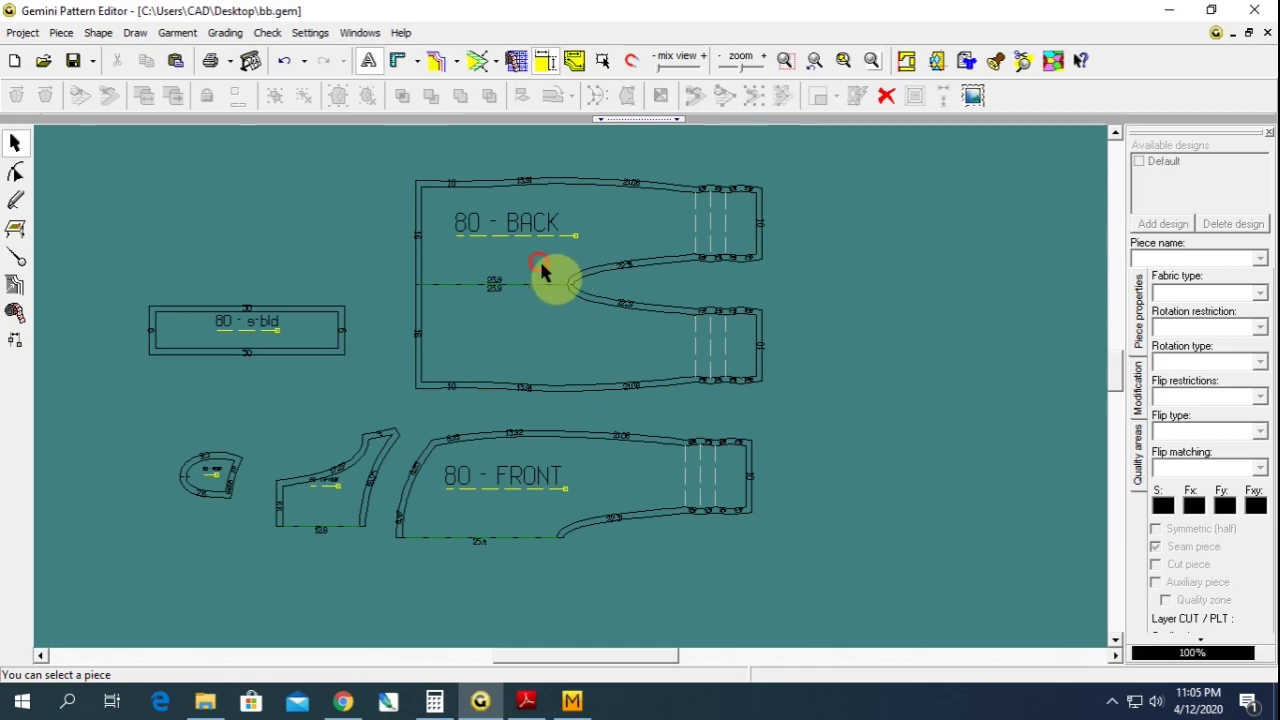
drag(543, 277, 548, 287)
click(876, 356)
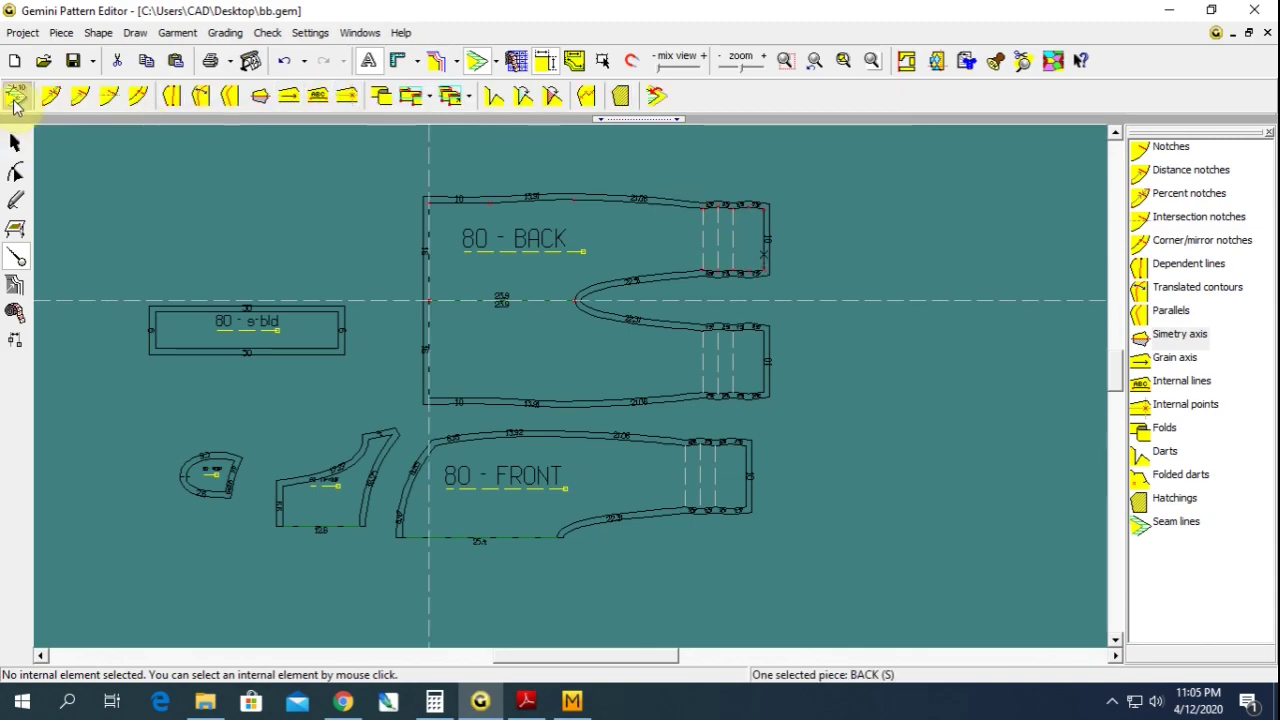
- Give the BACK and FRONT leg hem edges a 1,5 cm seam allowance
click(15, 98)
text(0)
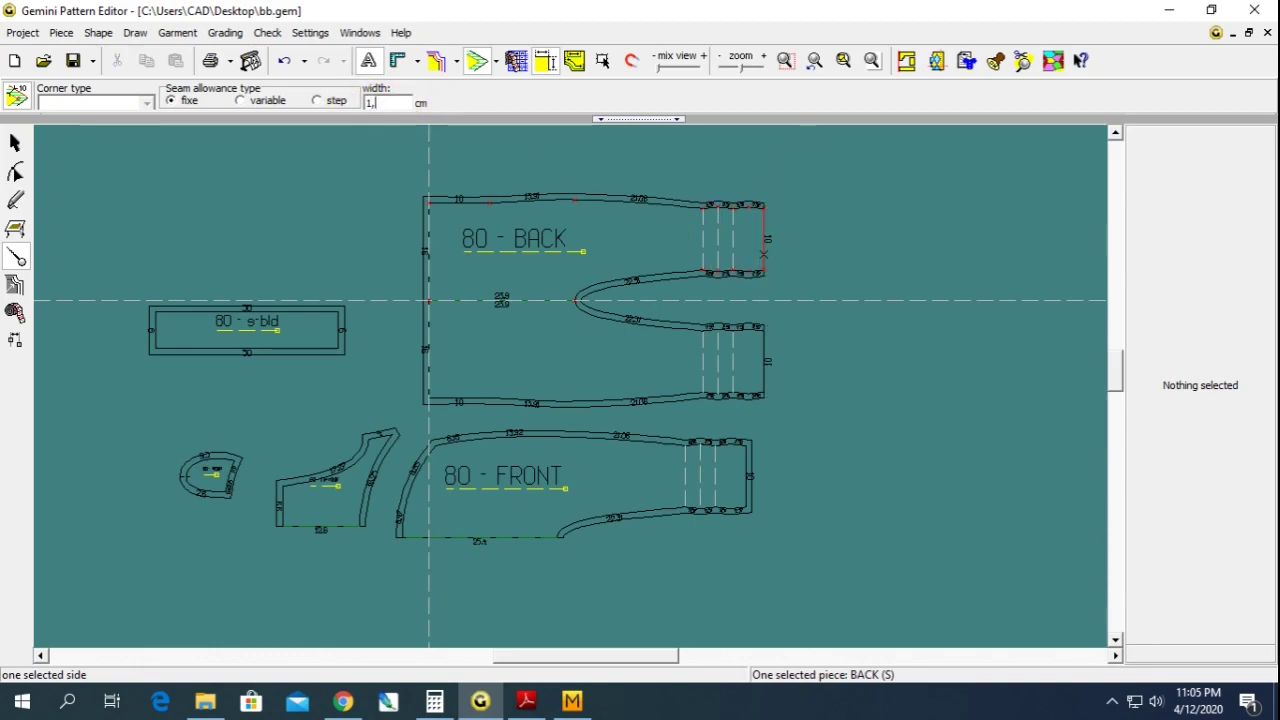
click(762, 488)
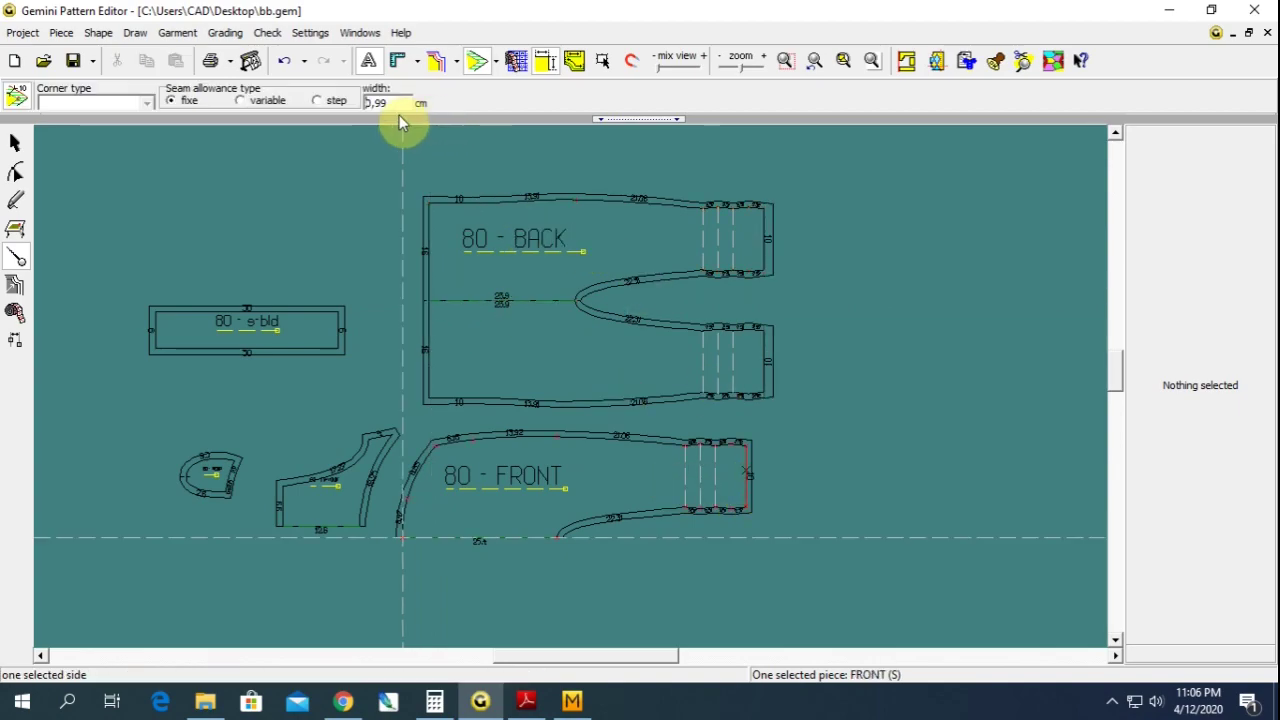
drag(382, 104, 362, 106)
text(1,5)
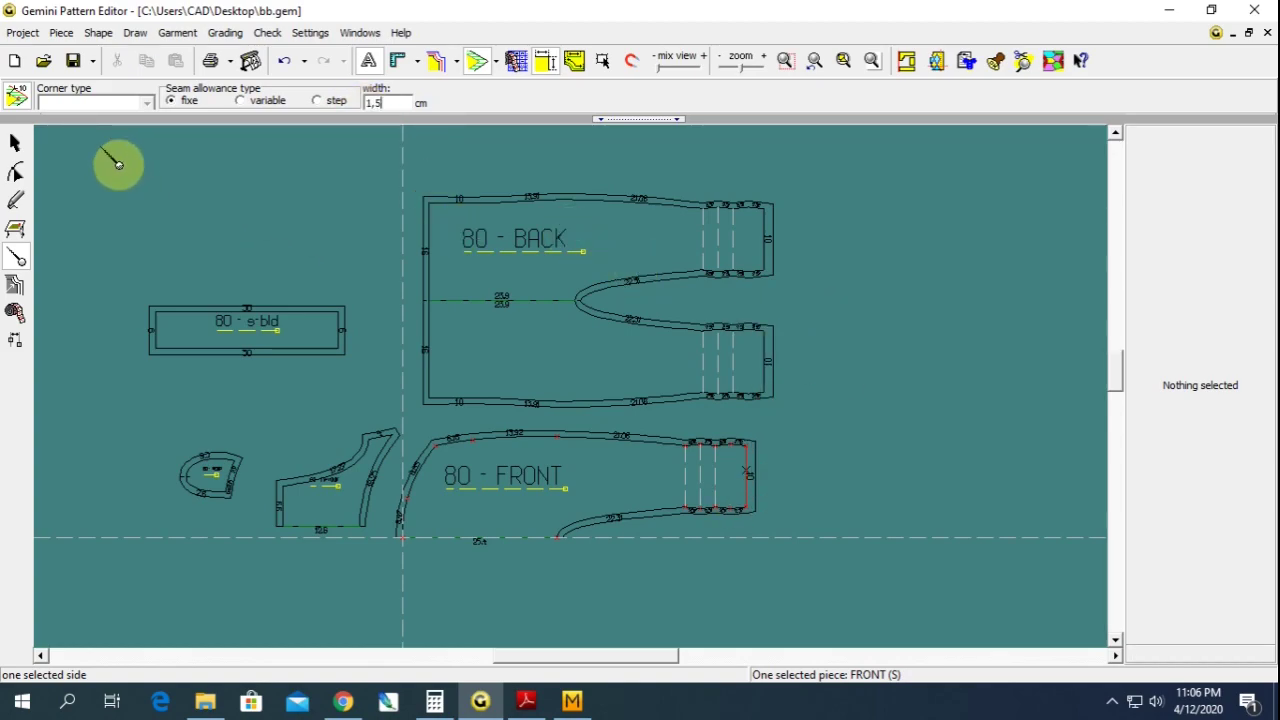
click(15, 143)
- Save as demo_bb.gem past the demo warning, then nudge FRONT and FR-YOUK down-right
click(72, 60)
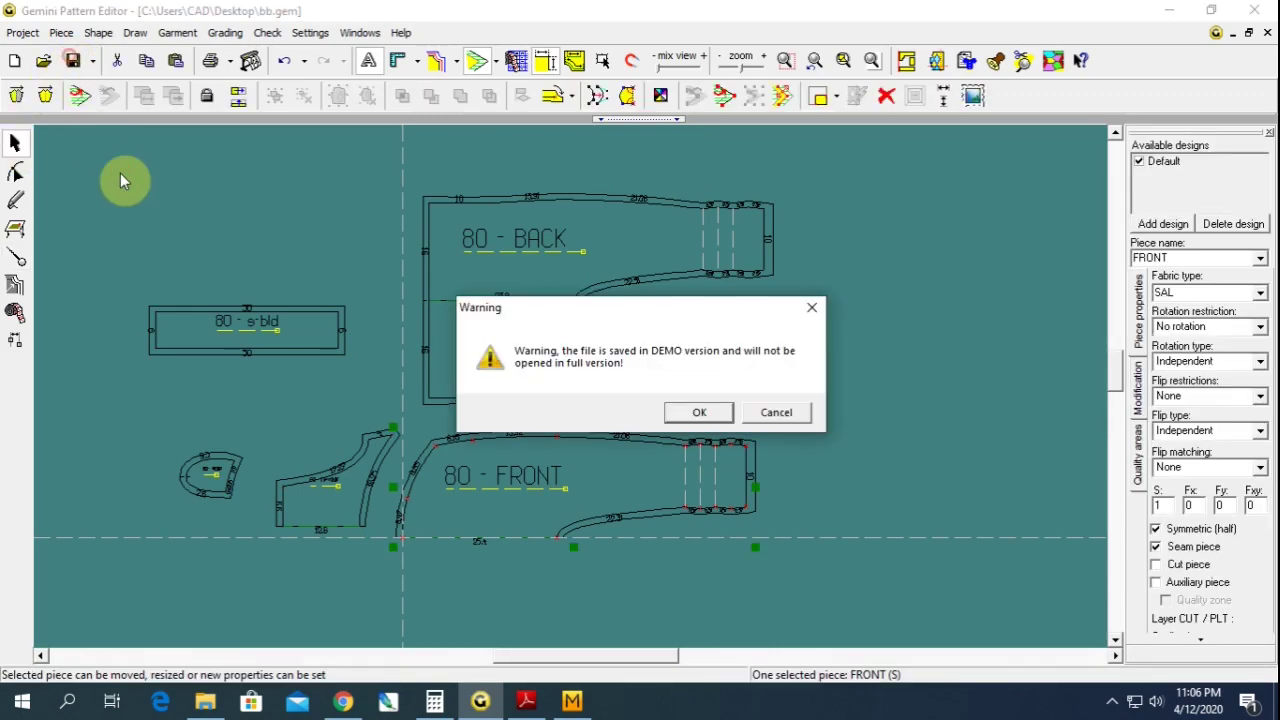
click(699, 416)
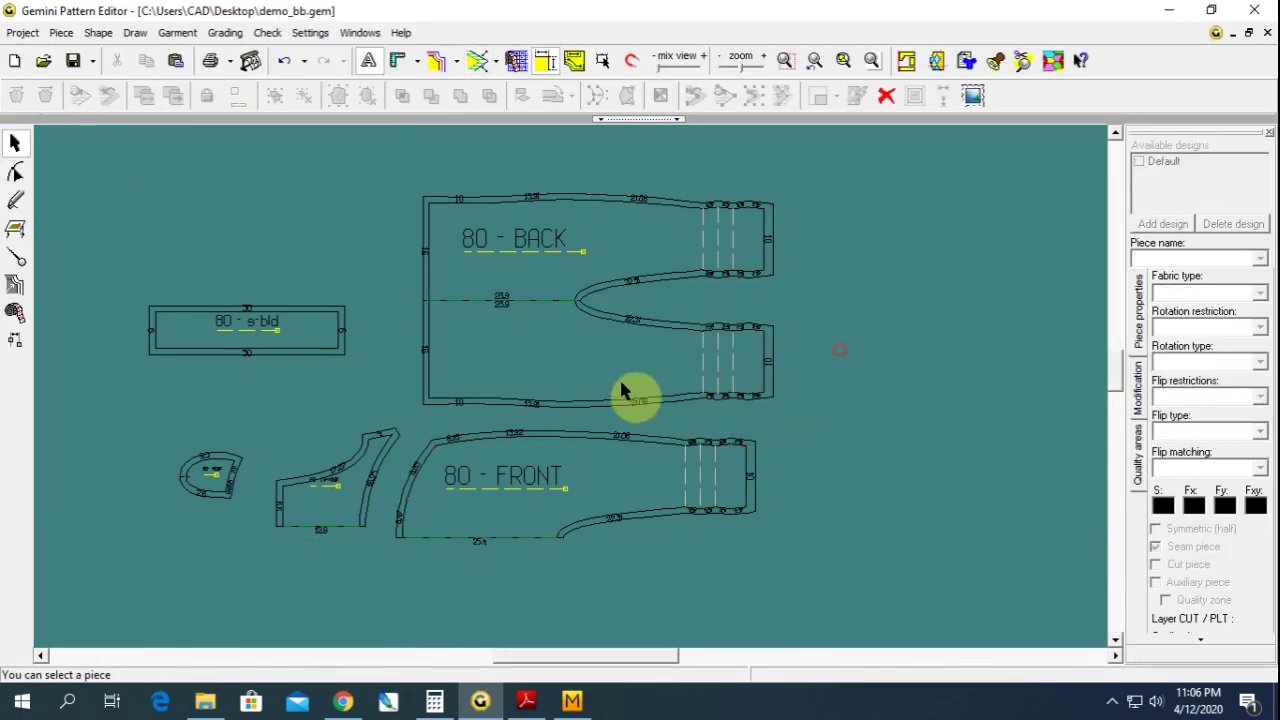
drag(543, 480, 556, 492)
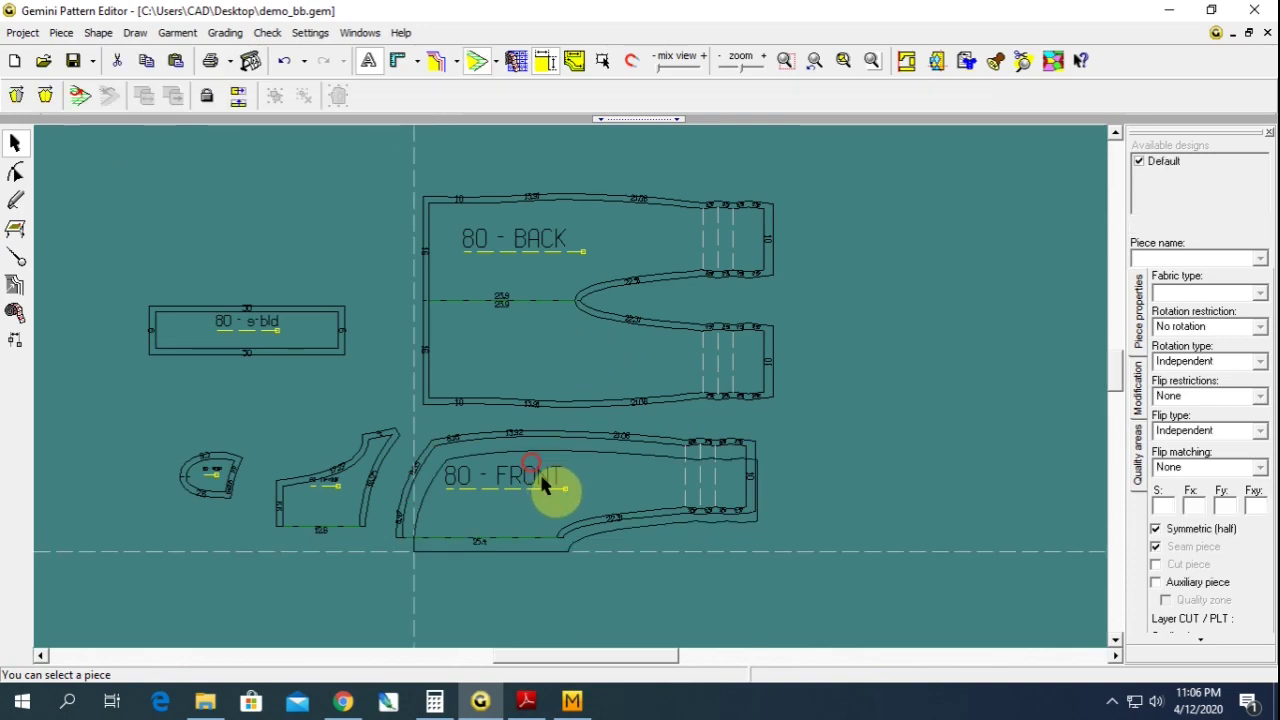
drag(377, 470, 404, 492)
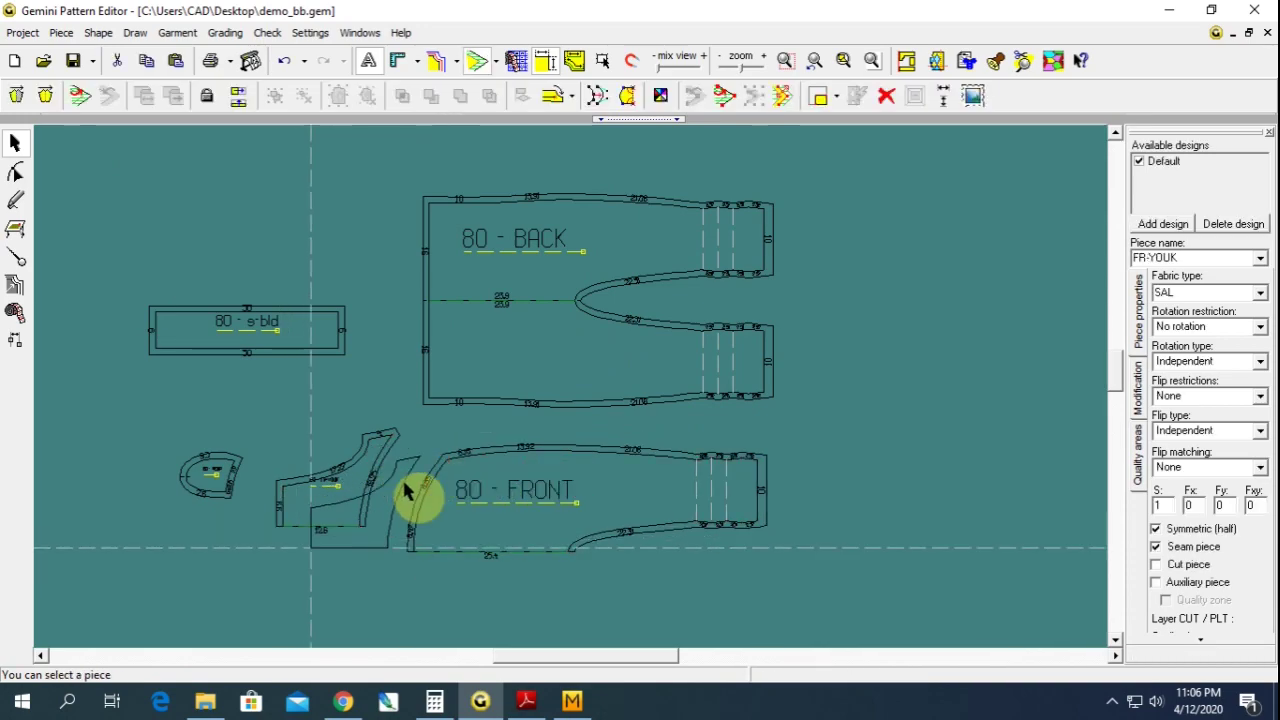